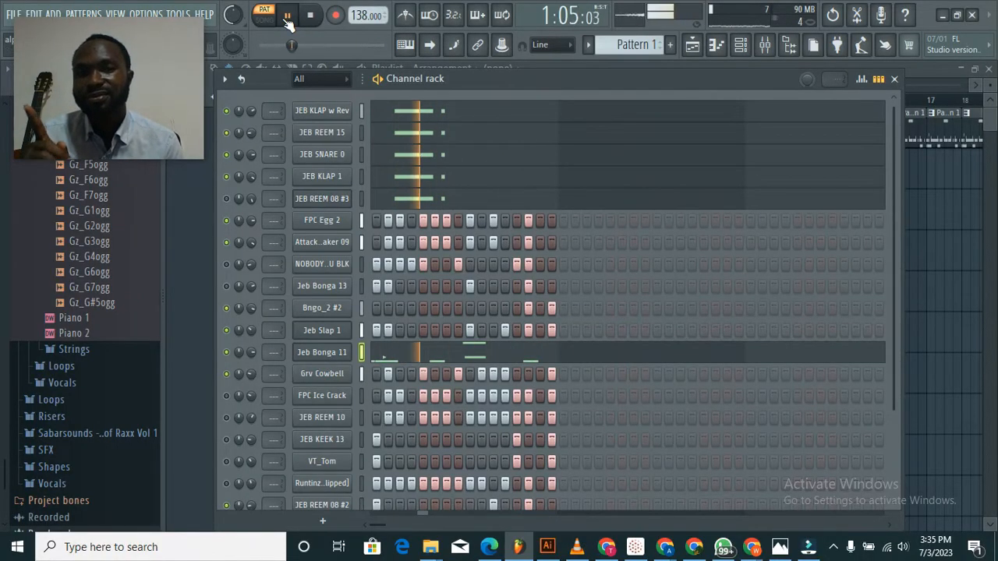
Step: Start playback of Pattern 1, switch to Wondershare Filmora and turn the preview volume all the way down
click(288, 17)
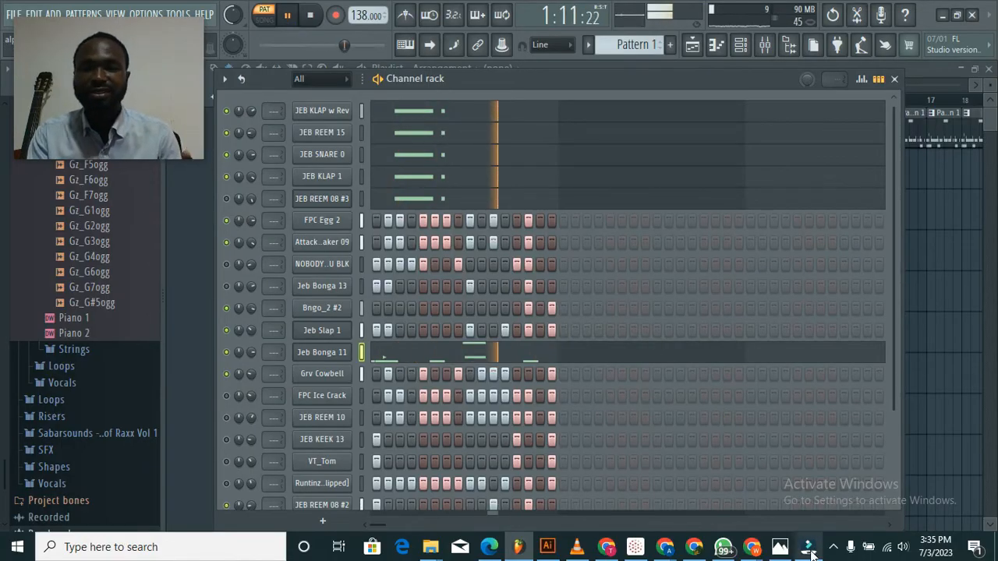
click(808, 548)
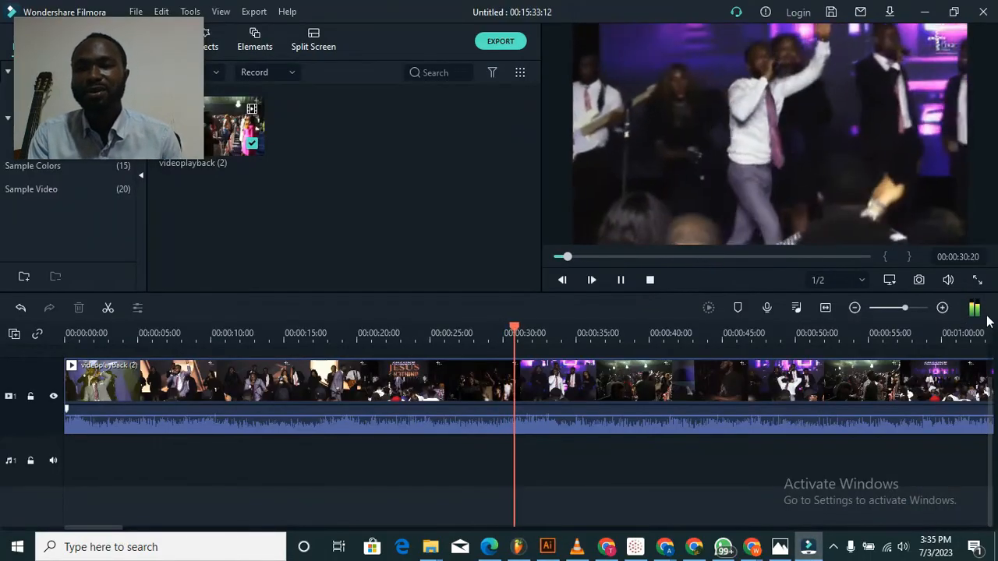
click(951, 280)
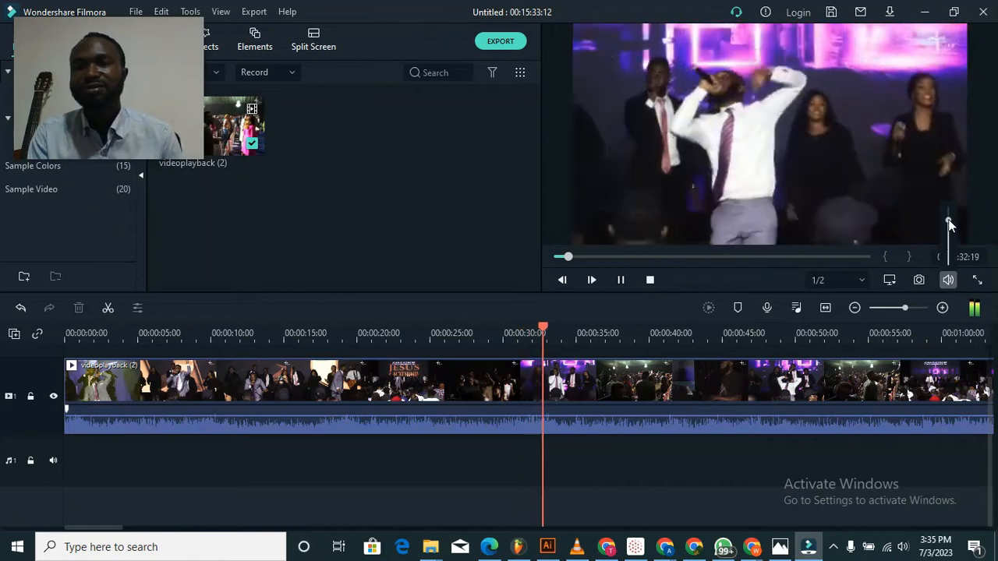
drag(949, 219, 949, 266)
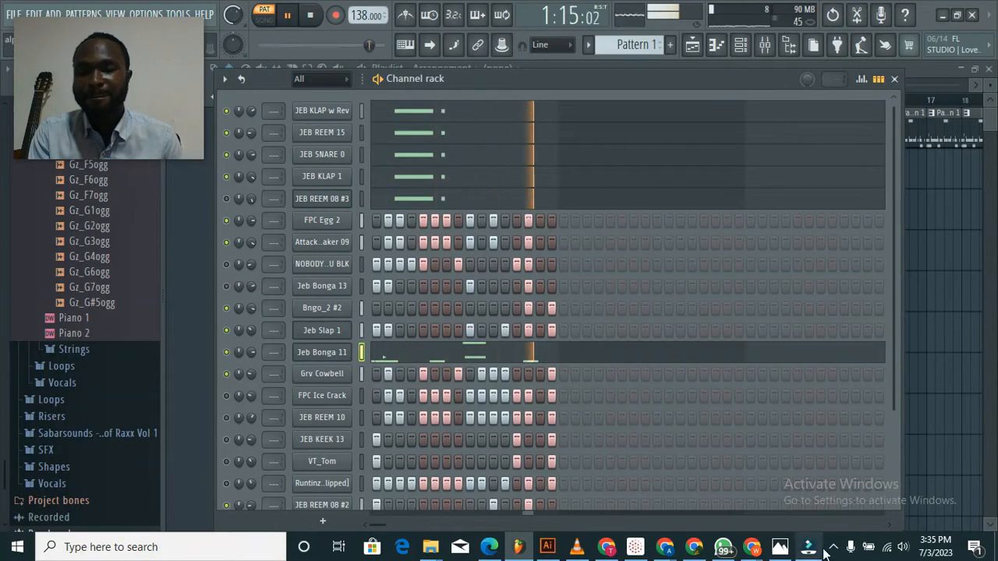
Step: Switch to Wondershare Filmora again and raise the preview volume of the playing video
click(809, 549)
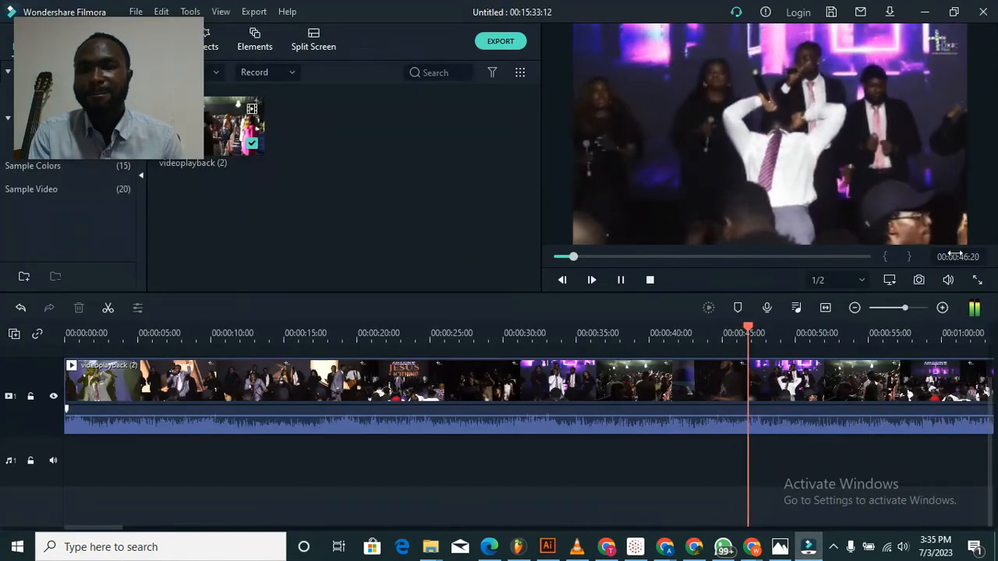
mouse_move(950, 280)
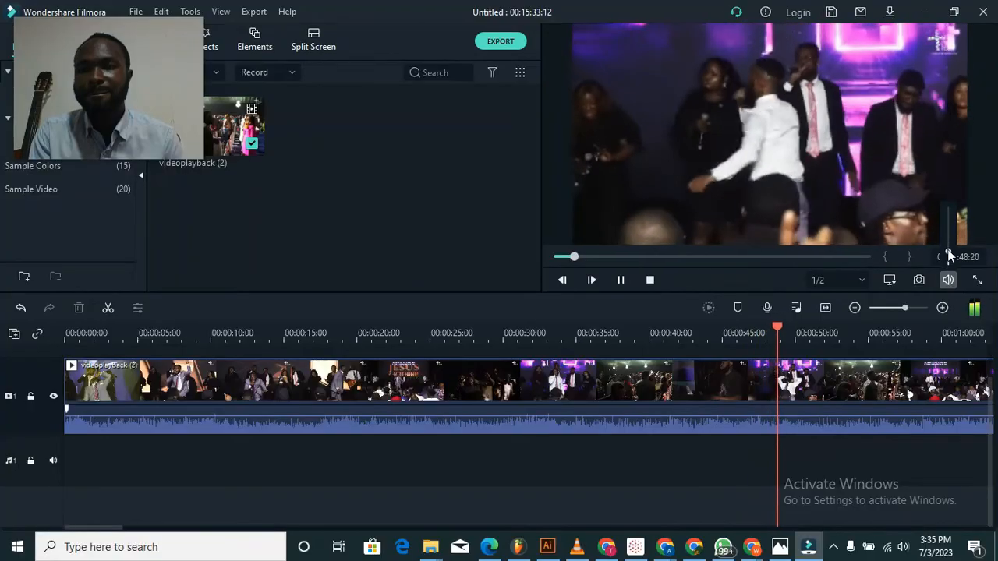
drag(949, 241, 945, 217)
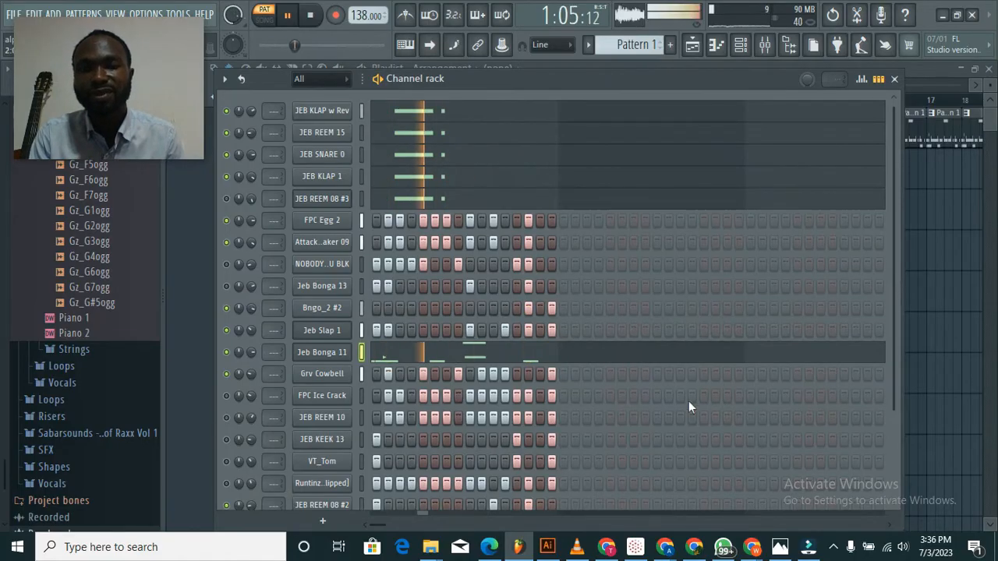
Step: Return to Wondershare Filmora and reduce the video's preview volume to a medium level
click(799, 538)
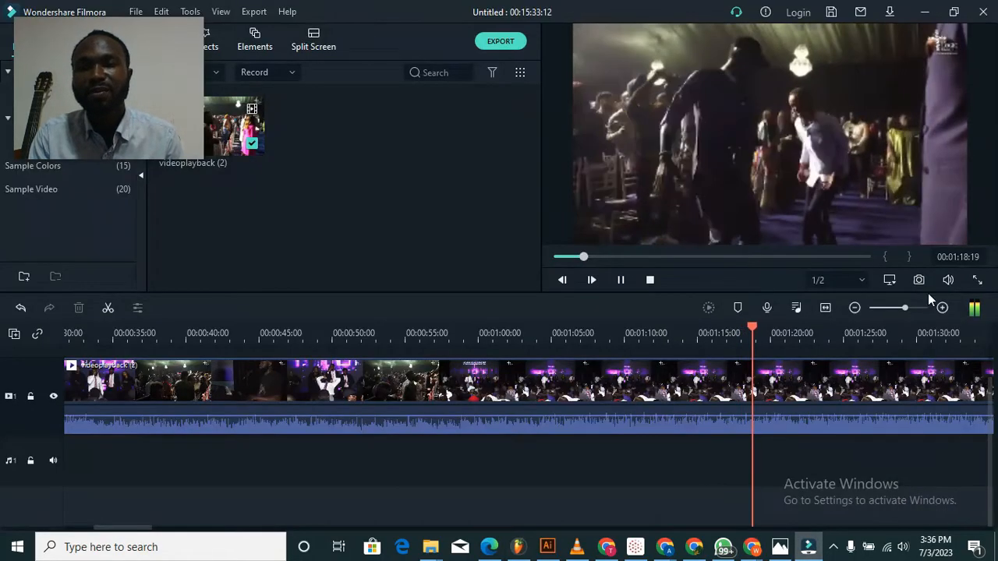
mouse_move(949, 282)
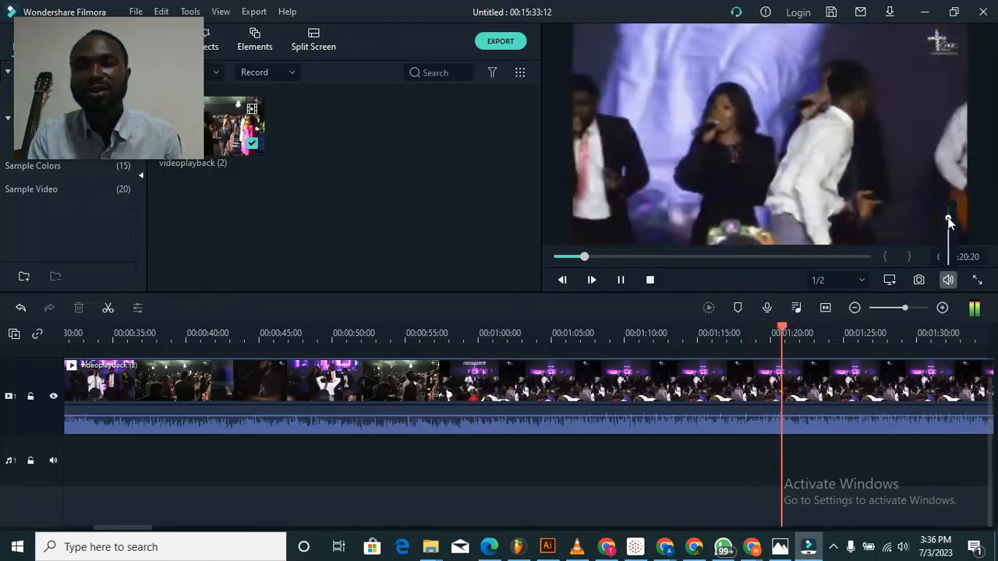
drag(948, 223, 949, 249)
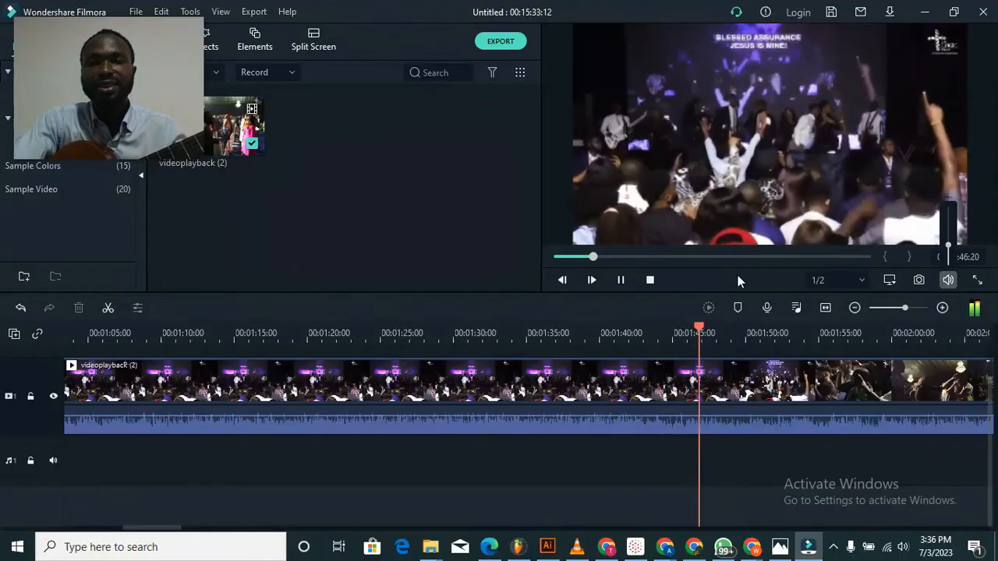
Step: Pause the video preview, switch to FL Studio and pause the playback of Pattern 1
click(622, 283)
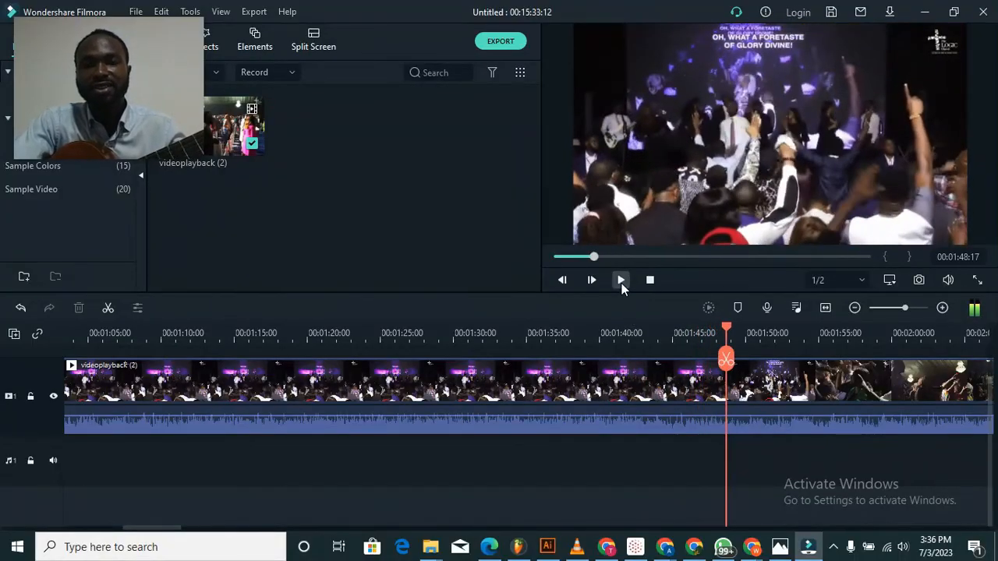
click(518, 549)
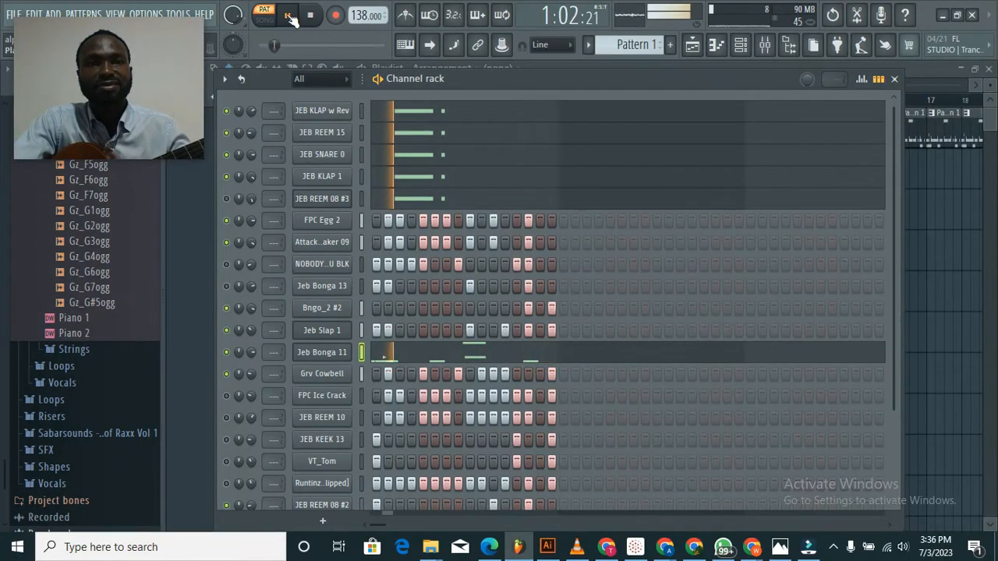
click(289, 18)
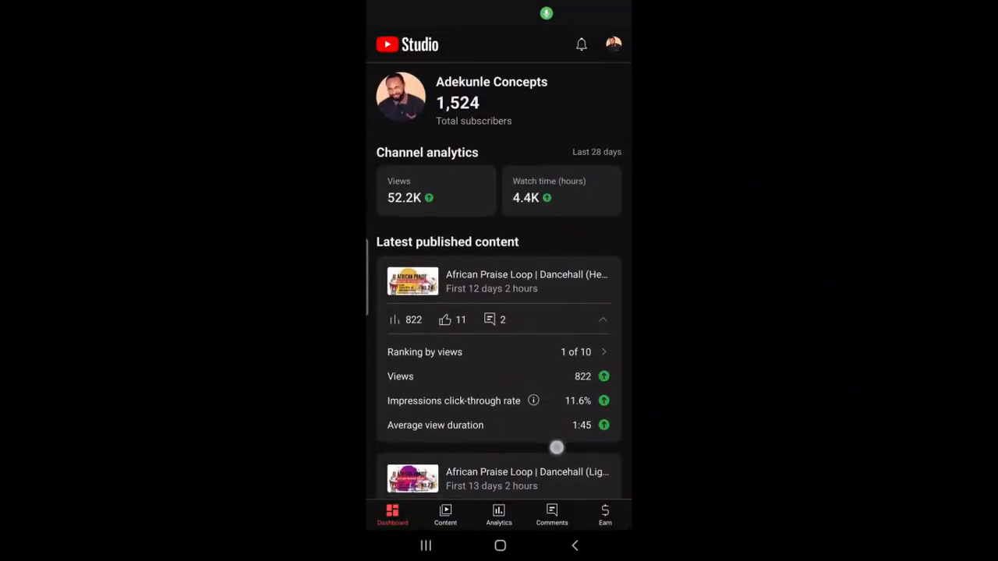
Step: Look through the YouTube Studio dashboard down to the latest comments and open the full 11-day-old loop request
drag(554, 448, 545, 405)
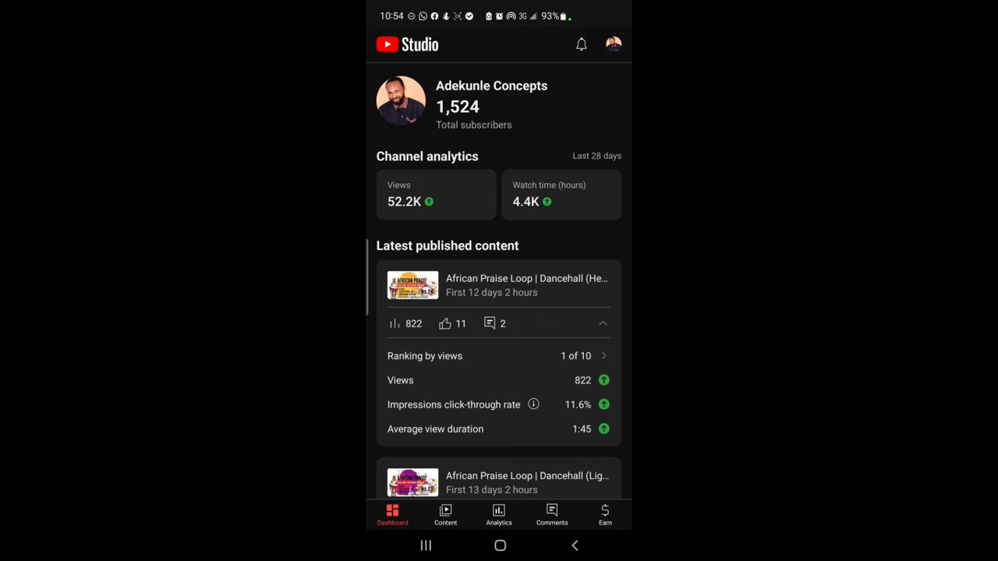
drag(554, 431, 539, 327)
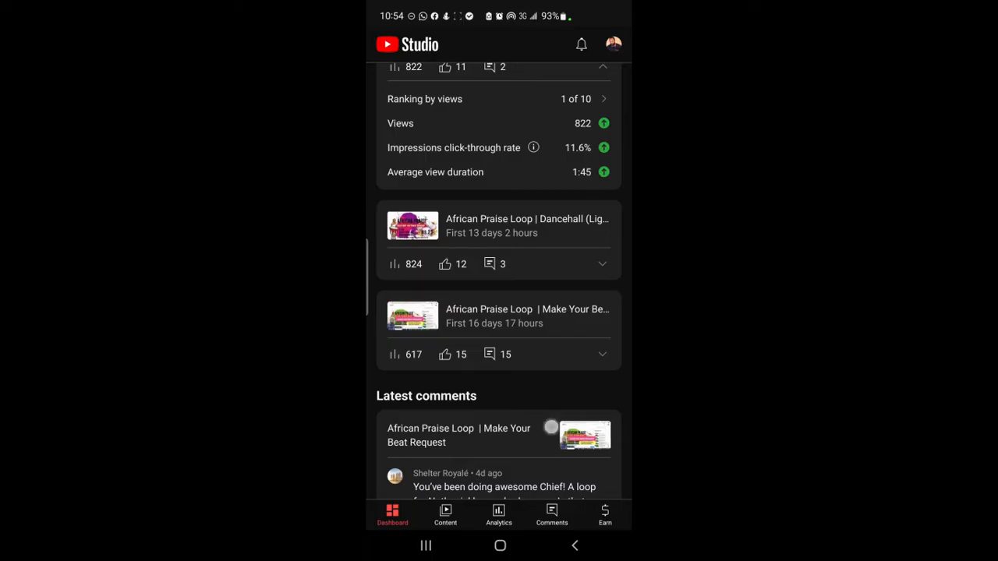
drag(551, 427, 542, 376)
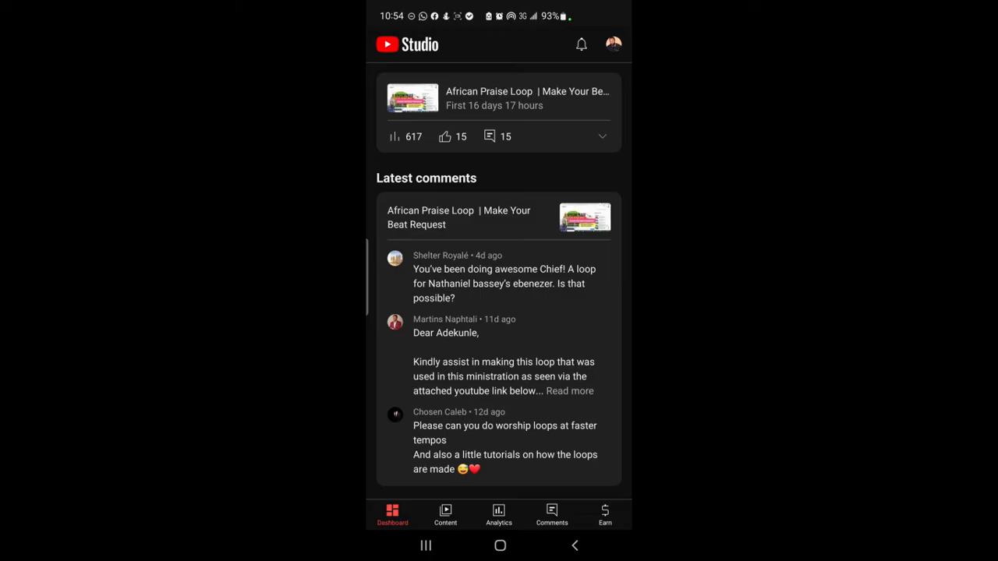
click(566, 398)
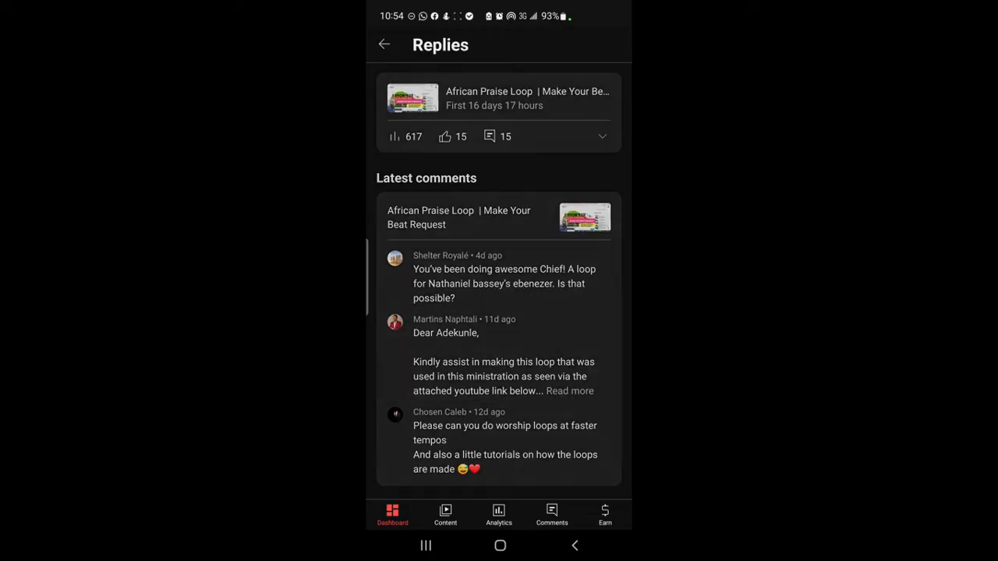
click(436, 164)
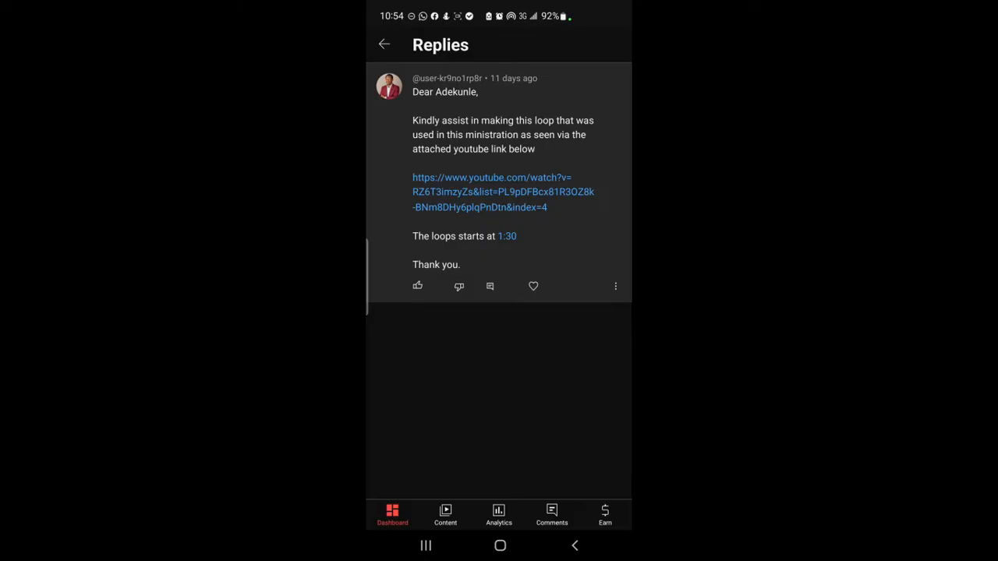
Step: Go back to the dashboard, expand the 11-day-old loop request in the latest comments and review the published content
click(387, 44)
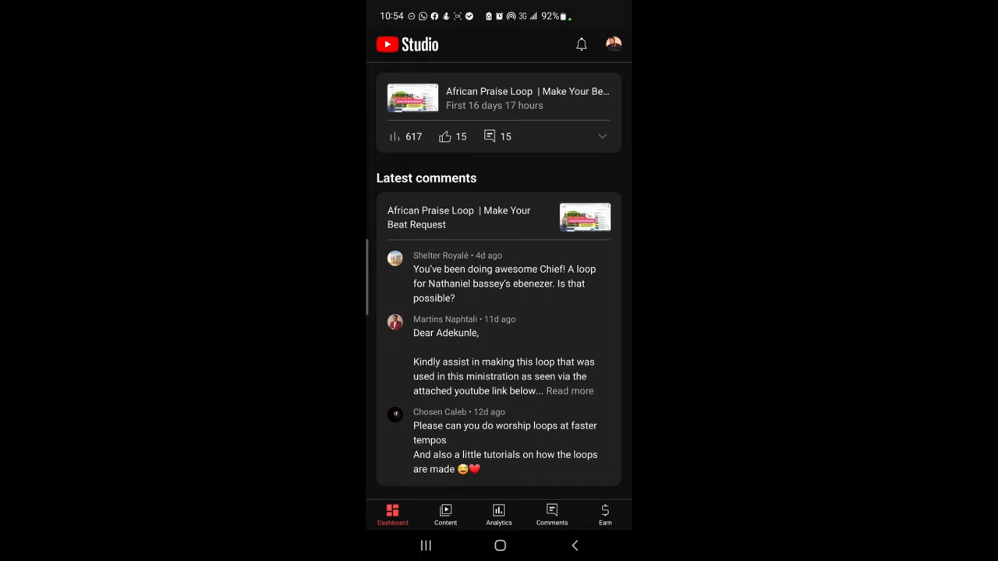
click(566, 389)
scroll(555, 379, down, 1)
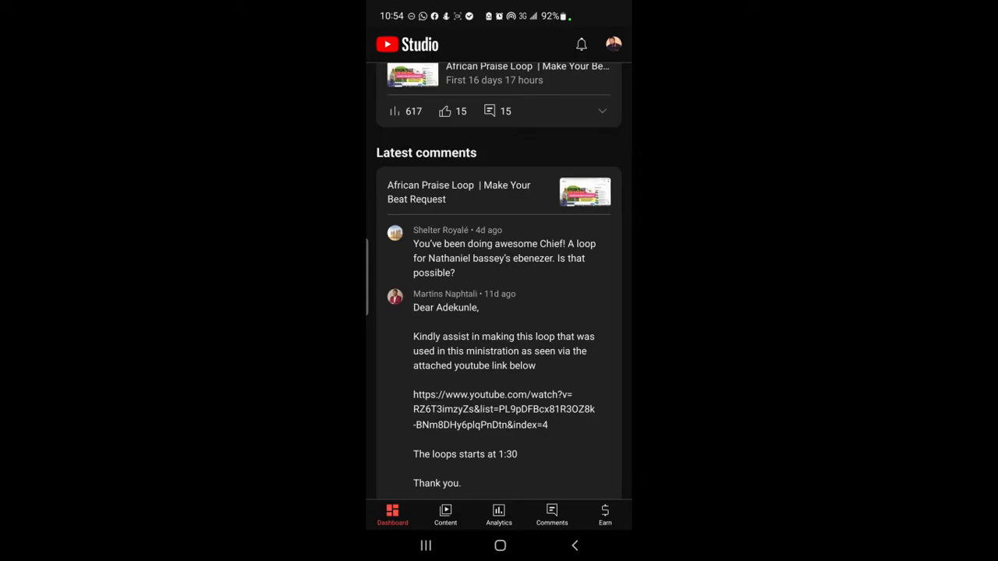
scroll(551, 396, down, 1)
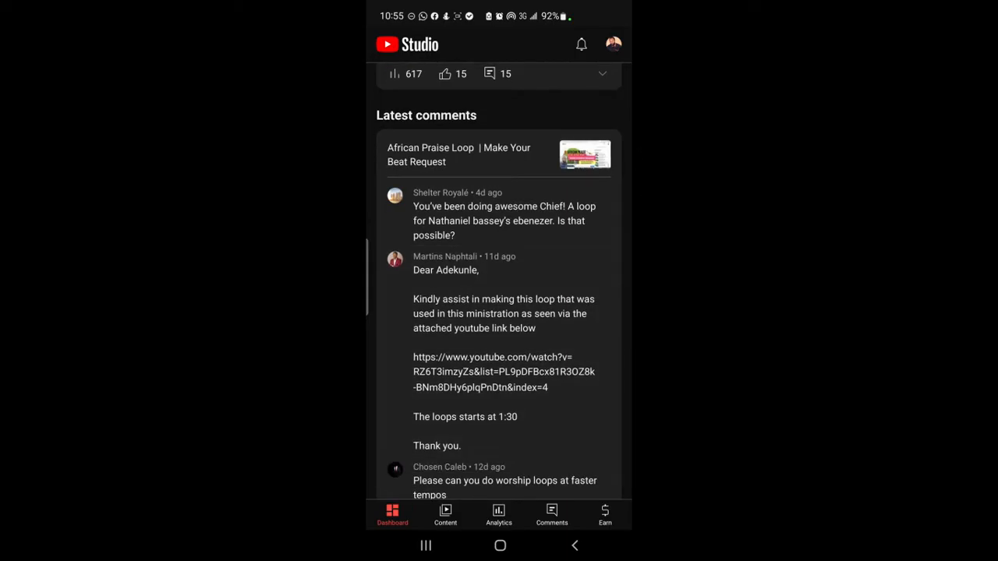
scroll(567, 331, up, 10)
scroll(500, 312, down, 5)
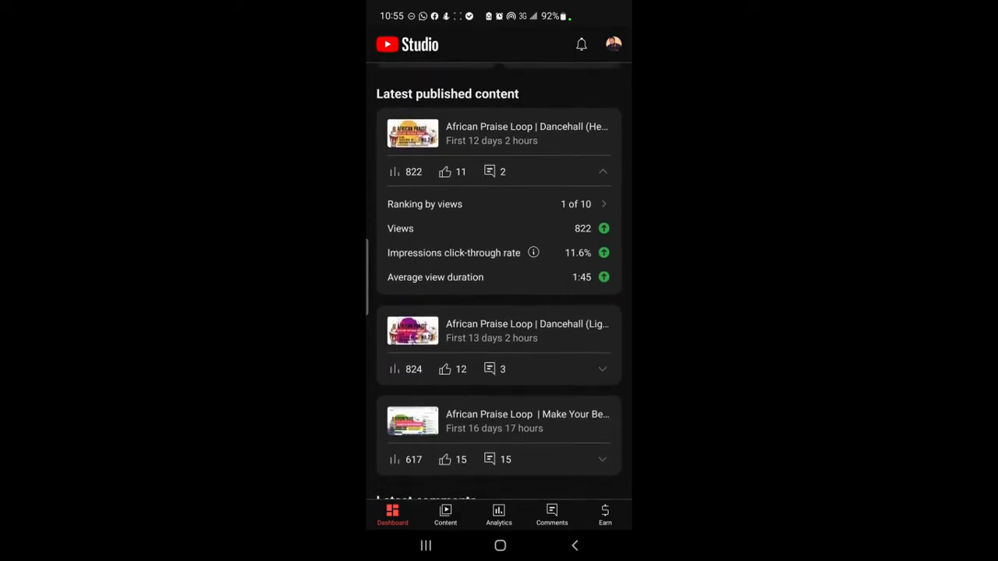
scroll(539, 312, down, 5)
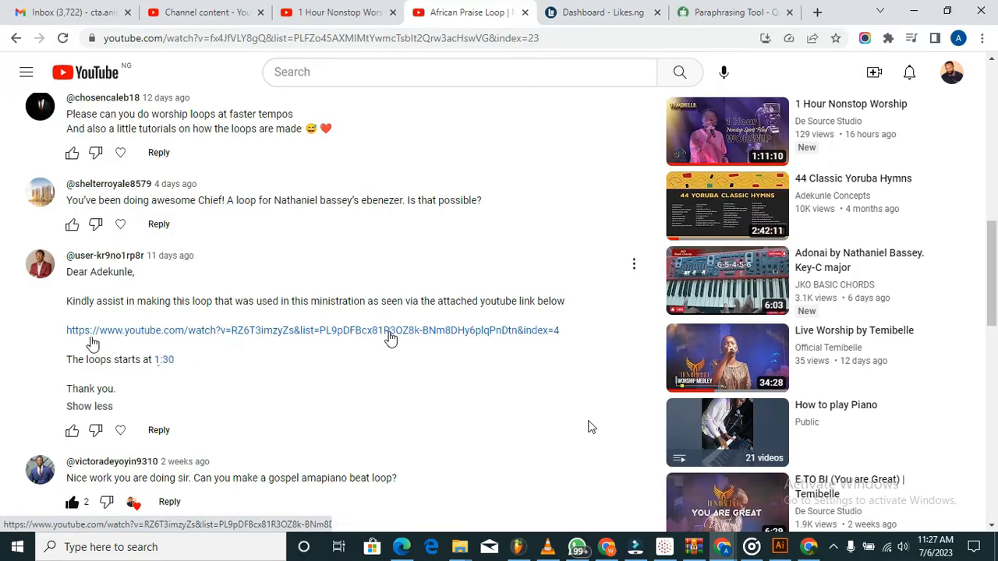
Step: Open the YouTube video linked in the loop request comment in Chrome and pause it at 1:48
click(224, 330)
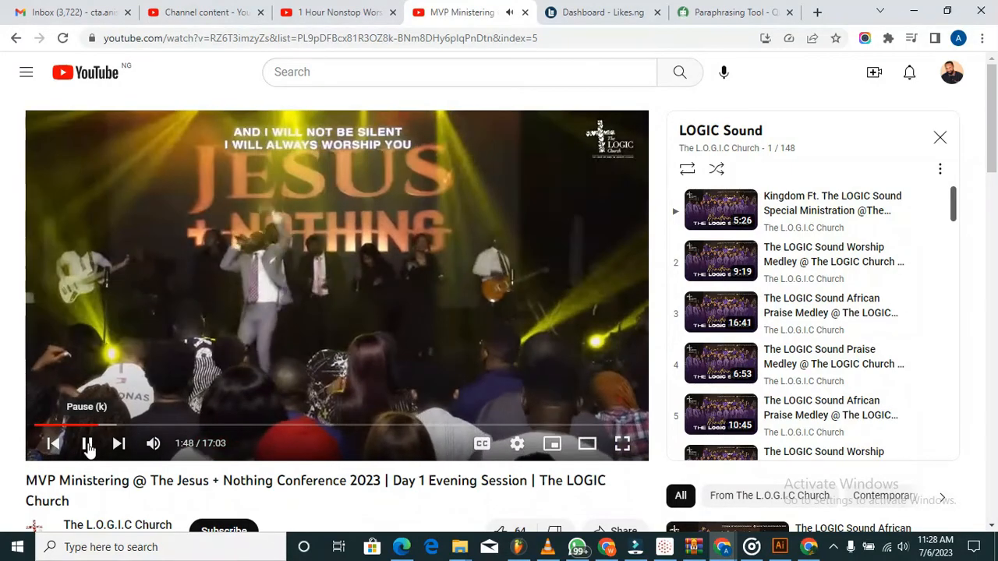
click(88, 446)
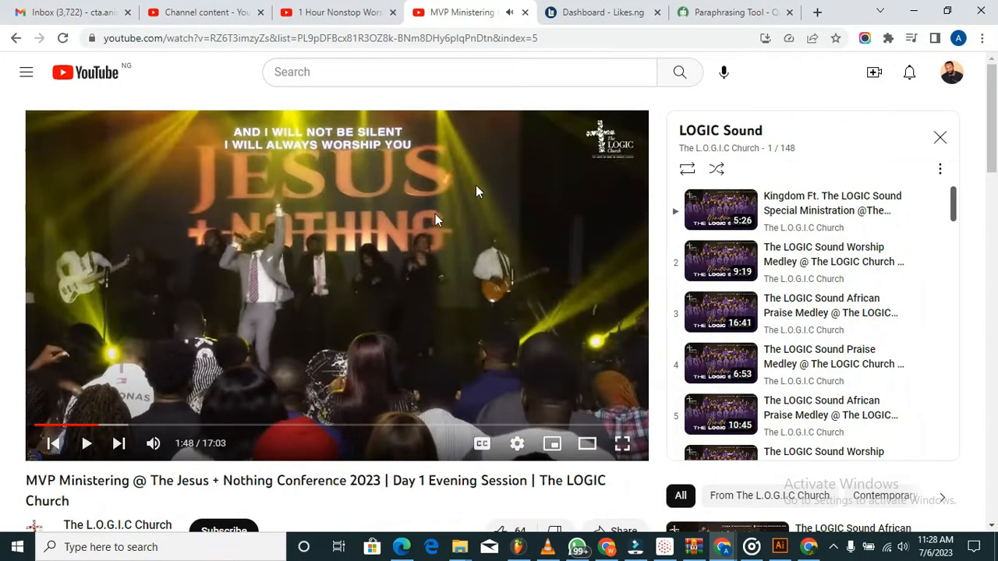
Step: Load the beatsperminuteonline.com tempo counter in a new browser tab
click(819, 14)
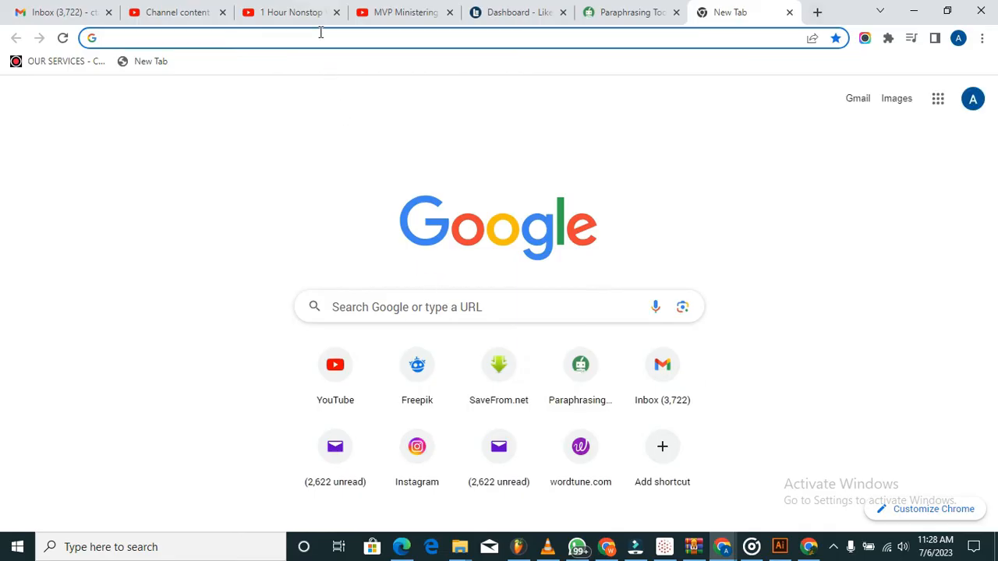
text(b)
key(Return)
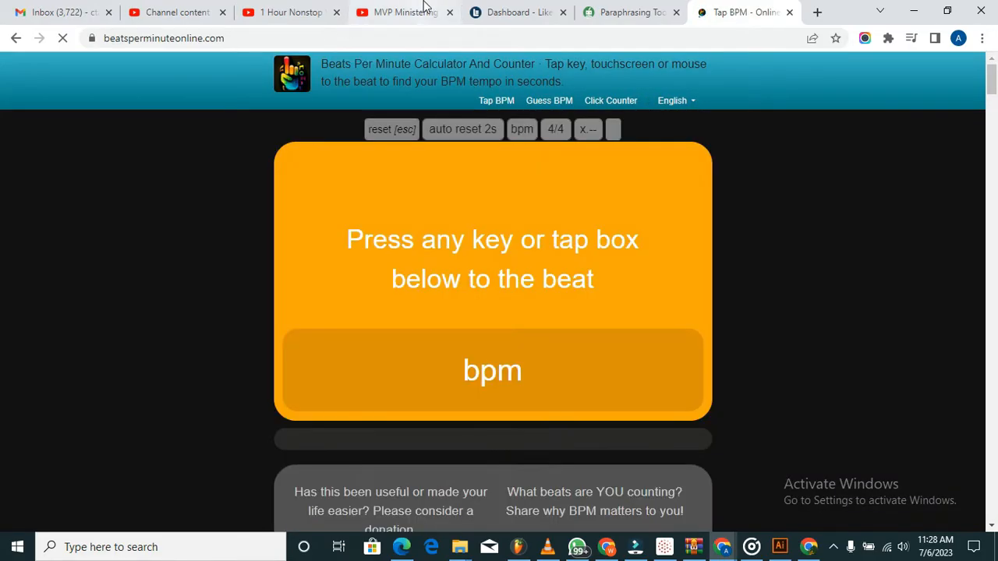
Step: Go back to the MVP Ministering video, resume playback and raise its volume slightly
click(425, 10)
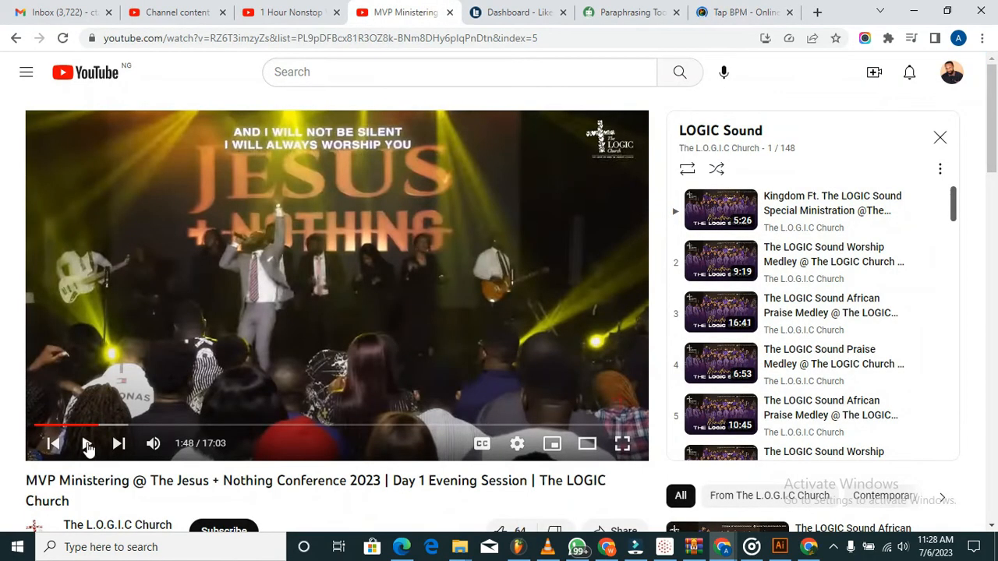
click(87, 443)
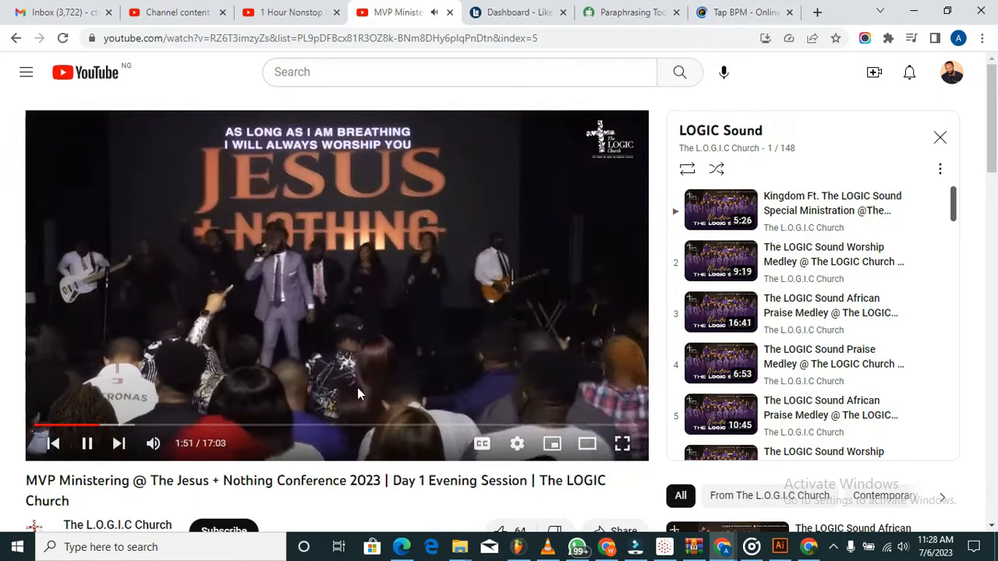
mouse_move(167, 448)
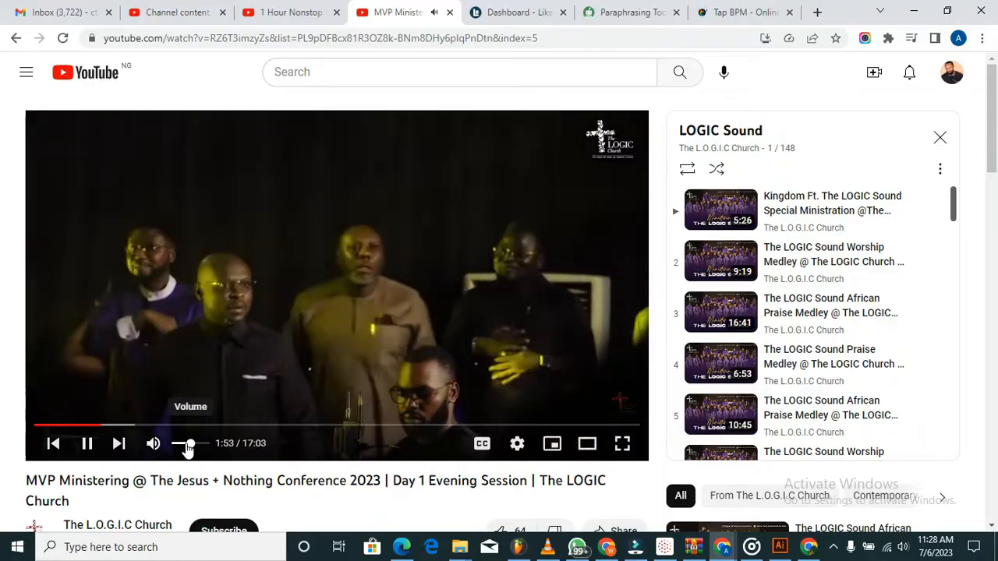
drag(188, 446, 195, 449)
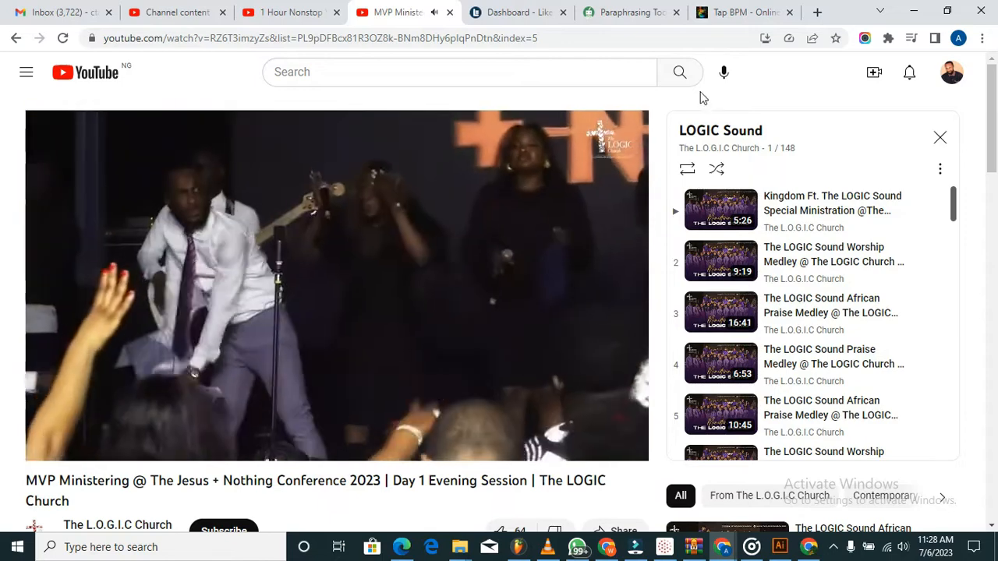
Step: Measure the praise song's tempo by tapping along to the beat in the online BPM counter
click(754, 10)
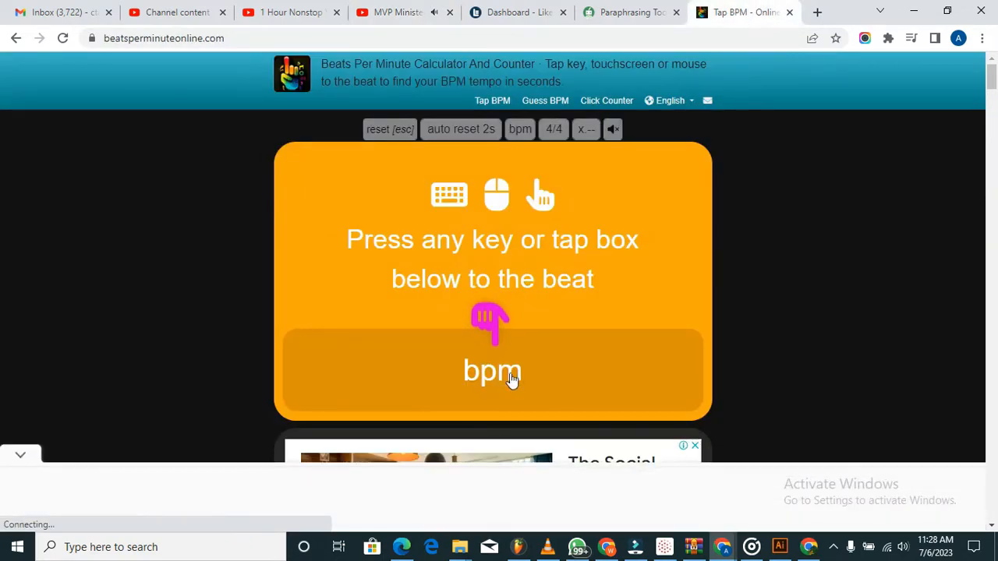
click(503, 374)
click(503, 373)
click(503, 373)
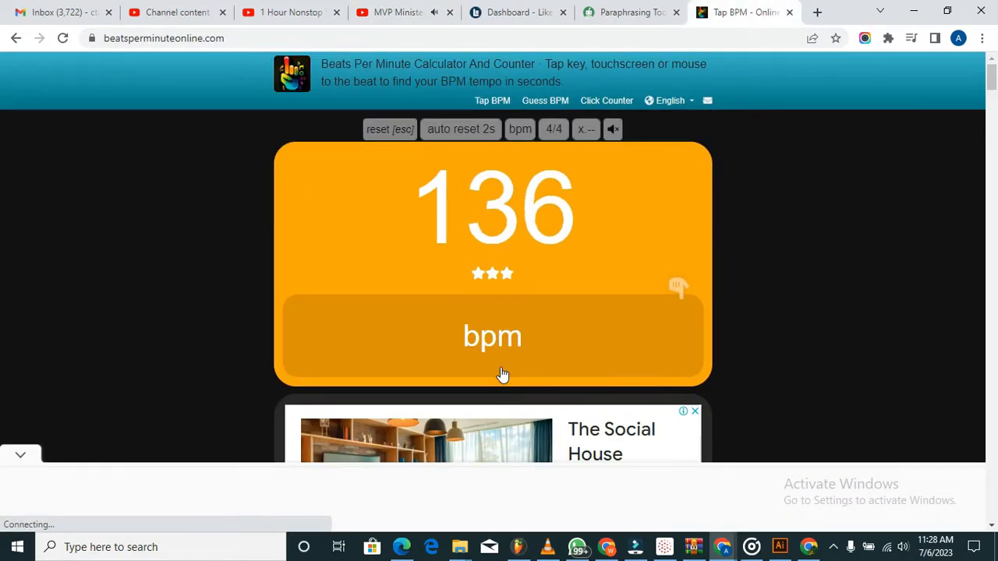
click(503, 374)
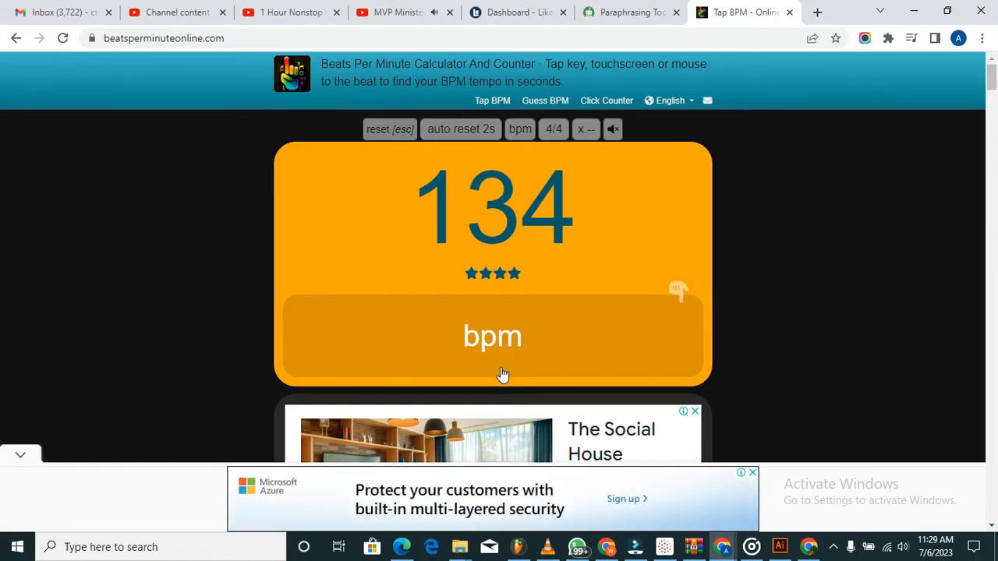
click(503, 375)
click(503, 375)
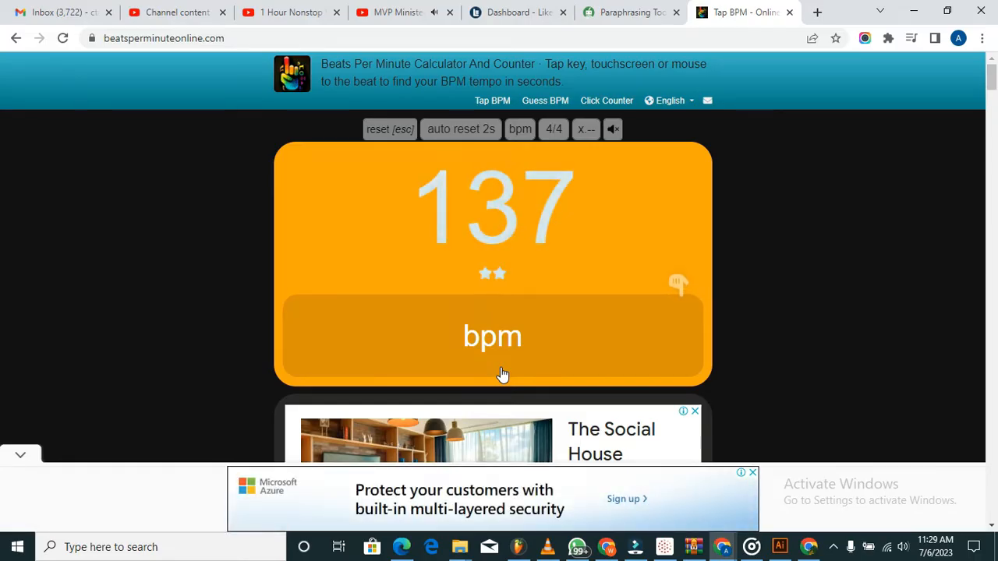
click(503, 375)
click(502, 375)
click(502, 376)
click(502, 375)
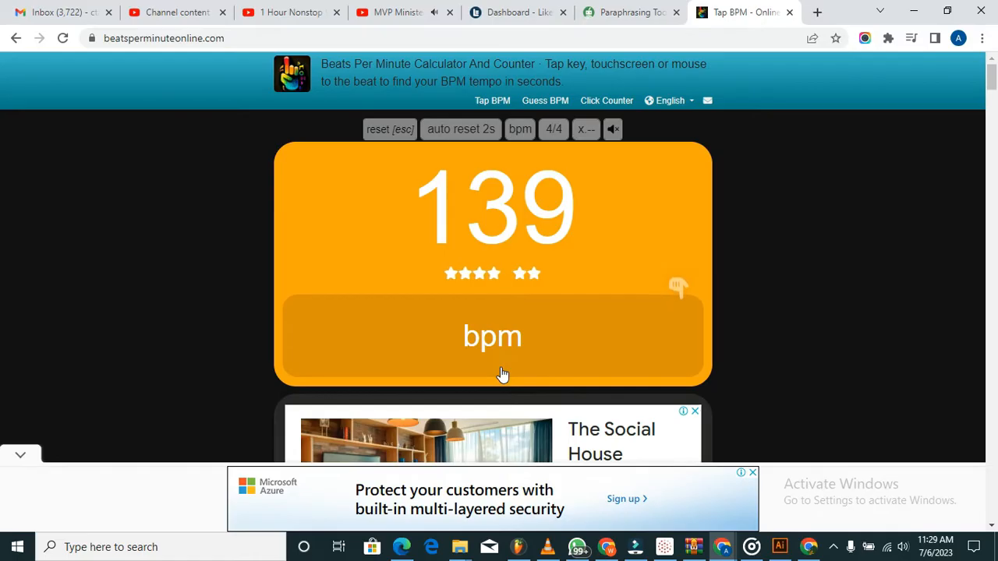
click(502, 375)
click(502, 375)
click(502, 375)
click(502, 375)
click(502, 375)
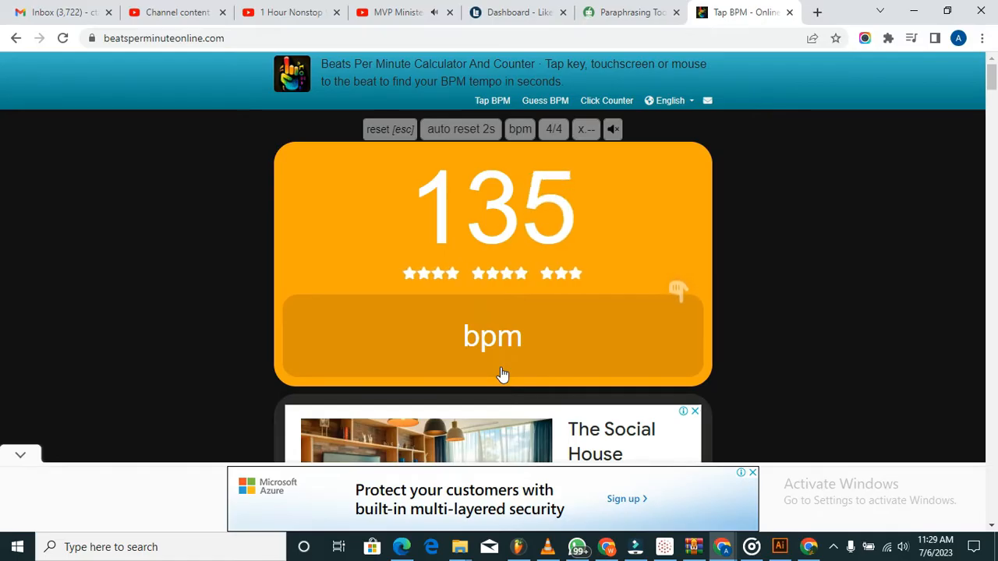
click(502, 375)
click(502, 375)
click(502, 375)
click(502, 376)
click(502, 376)
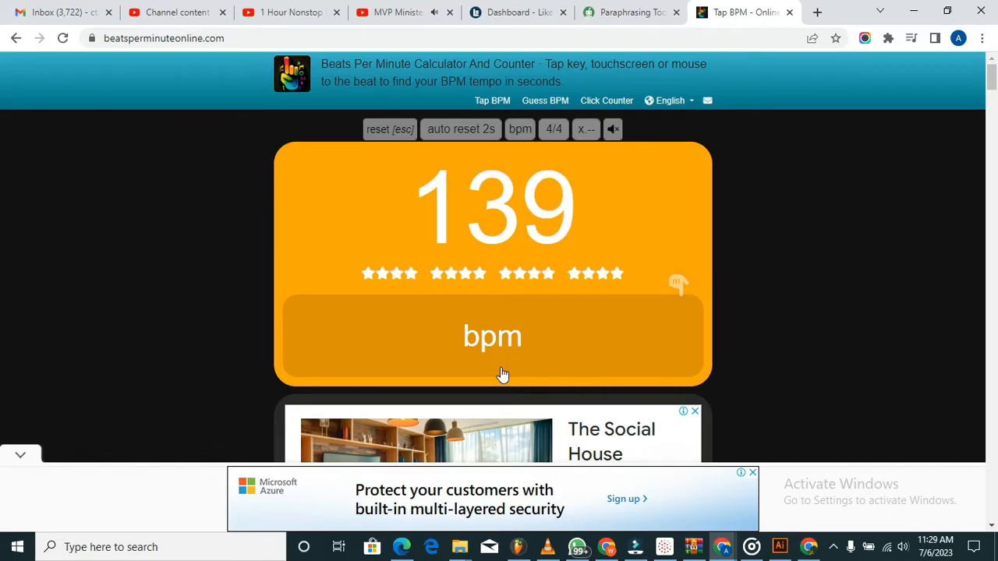
click(502, 375)
click(502, 375)
click(502, 375)
click(503, 375)
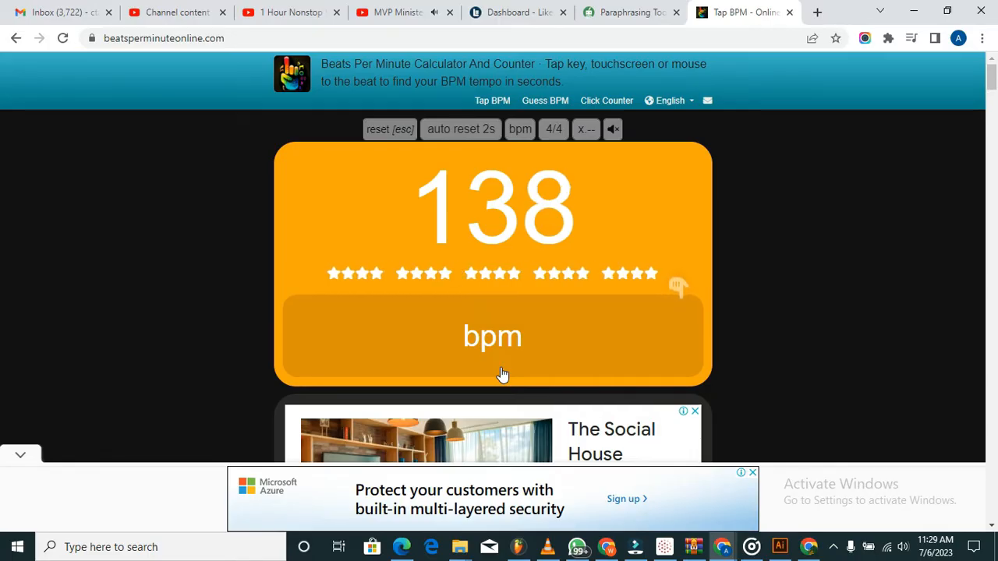
click(502, 375)
click(502, 375)
click(502, 375)
click(502, 375)
click(502, 375)
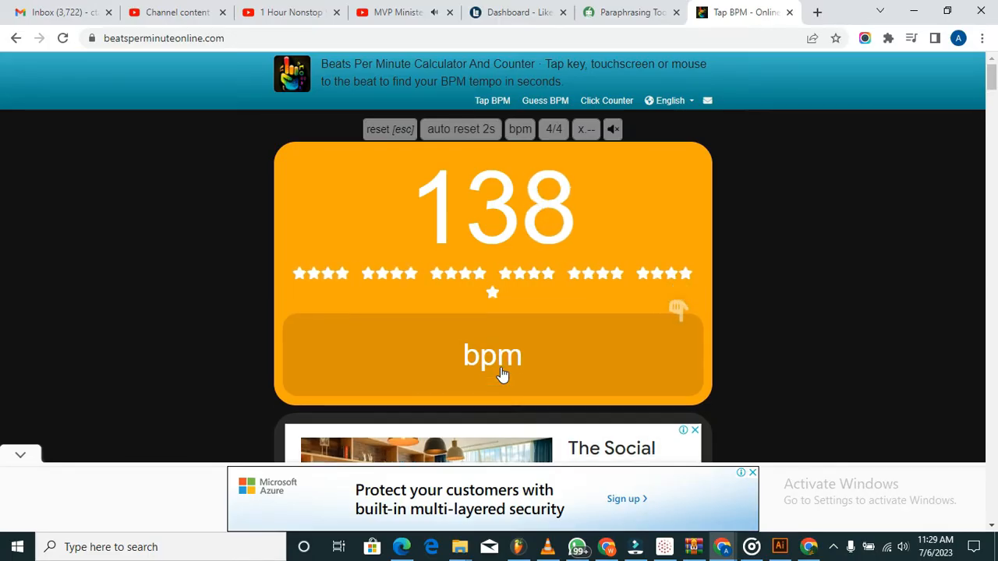
click(502, 375)
click(502, 375)
click(502, 375)
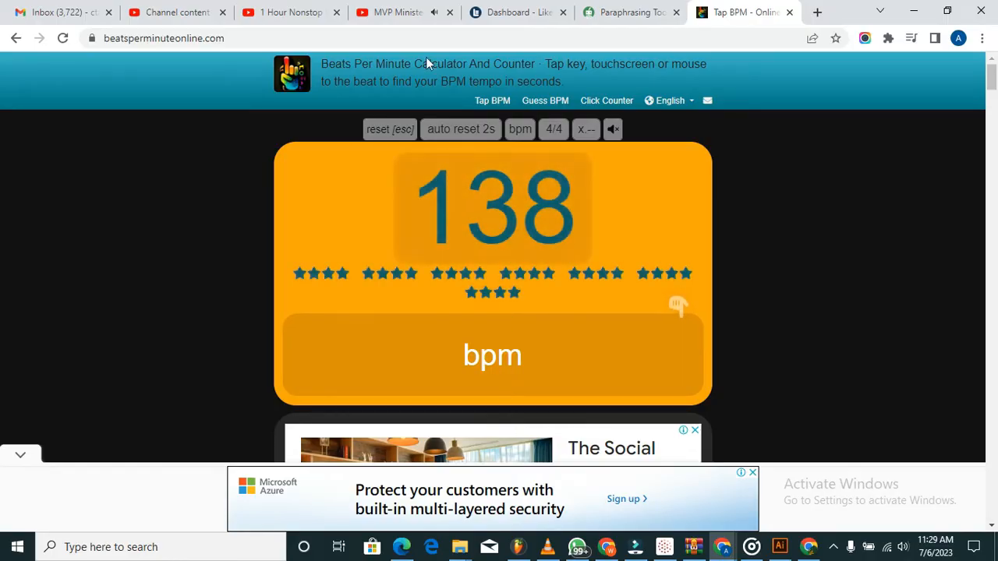
Step: Pause the MVP Ministering video at 2:29 and return to the BPM counter to check the measured tempo
click(402, 13)
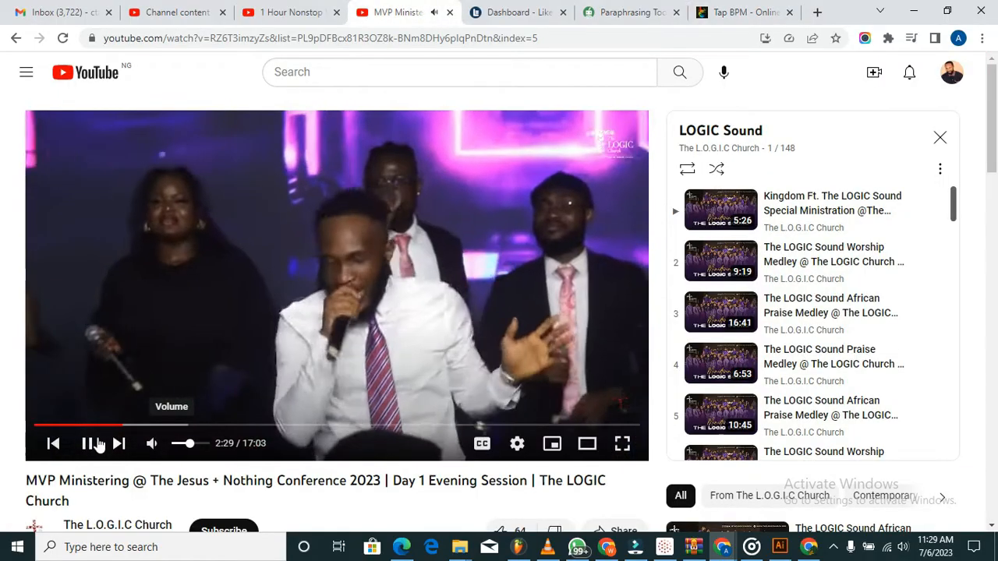
click(86, 443)
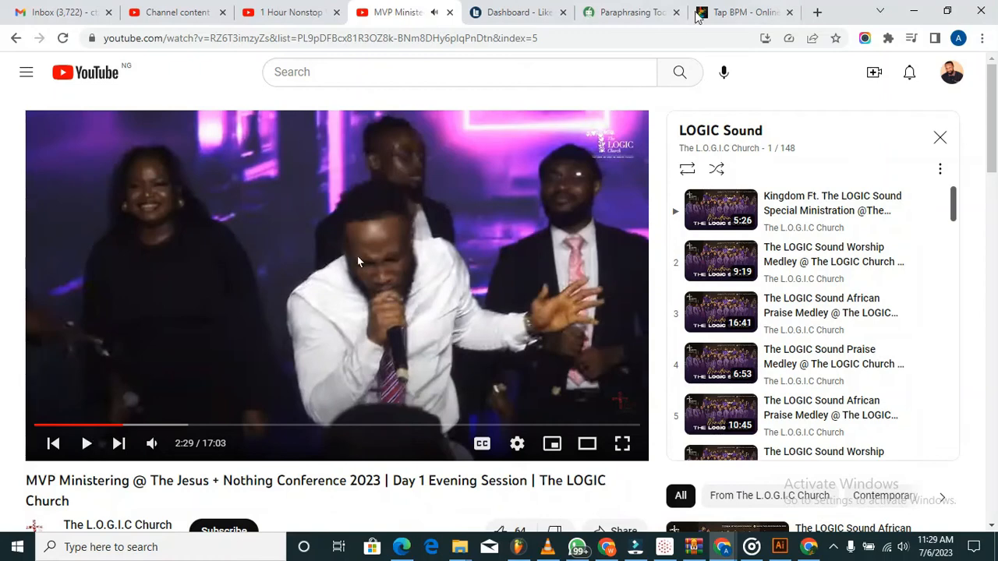
click(733, 11)
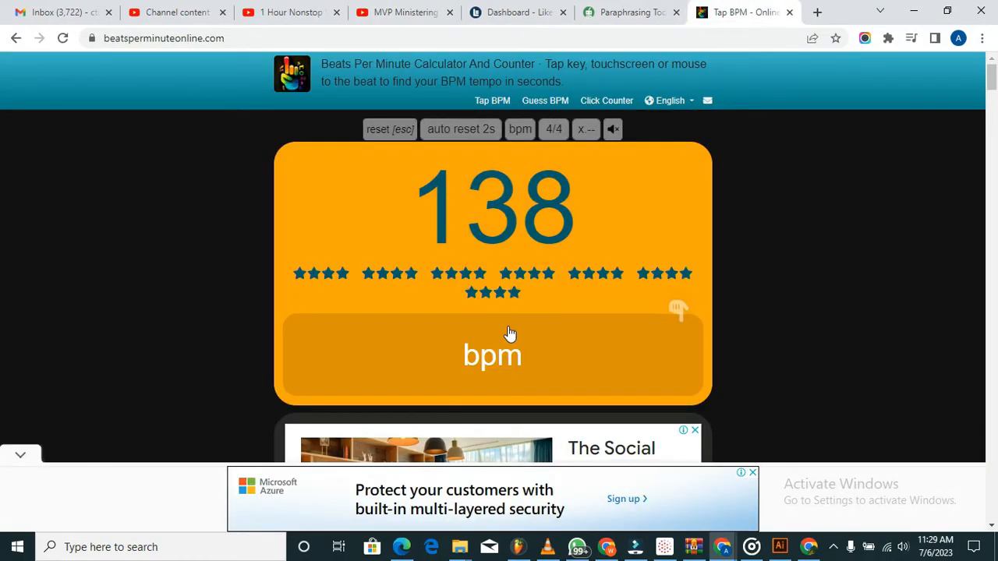
Step: Copy the MVP Ministering video's web address and open en.savefrom.net in a new browser tab
click(423, 7)
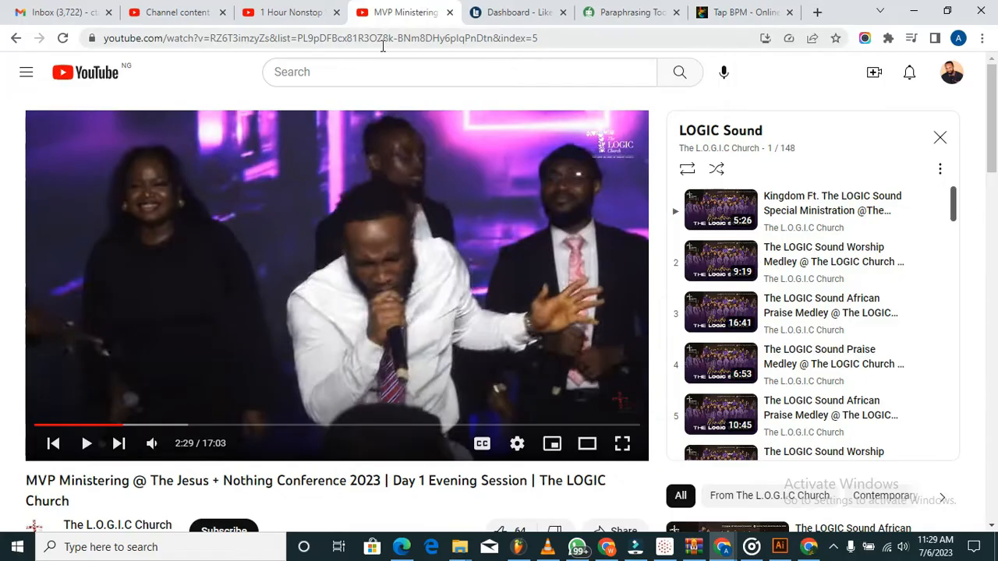
click(382, 46)
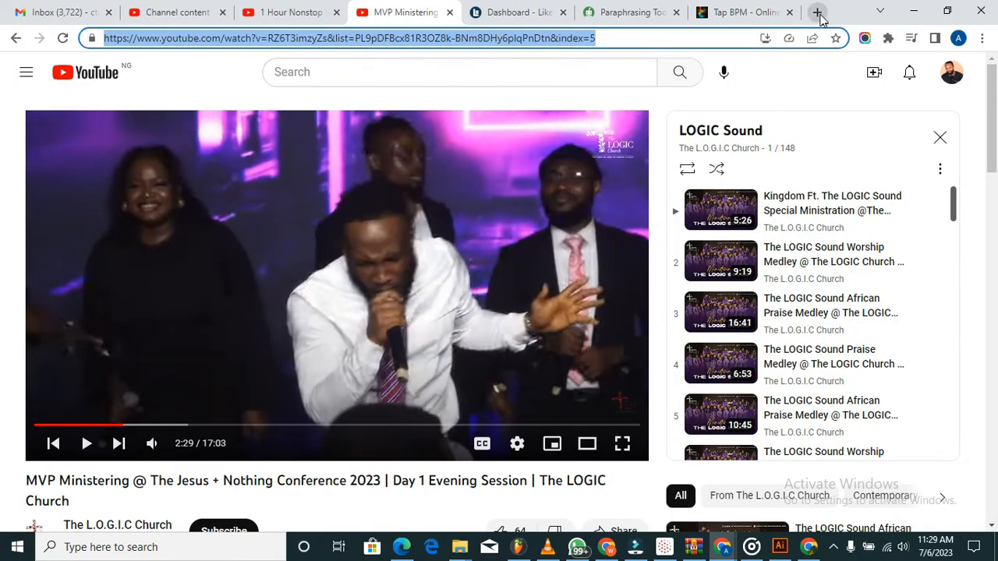
click(817, 12)
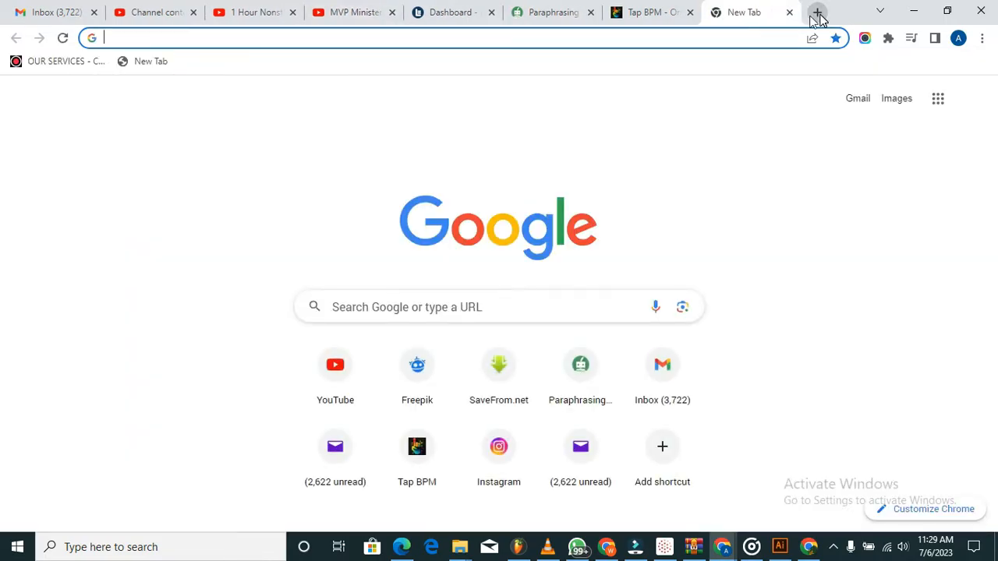
click(690, 39)
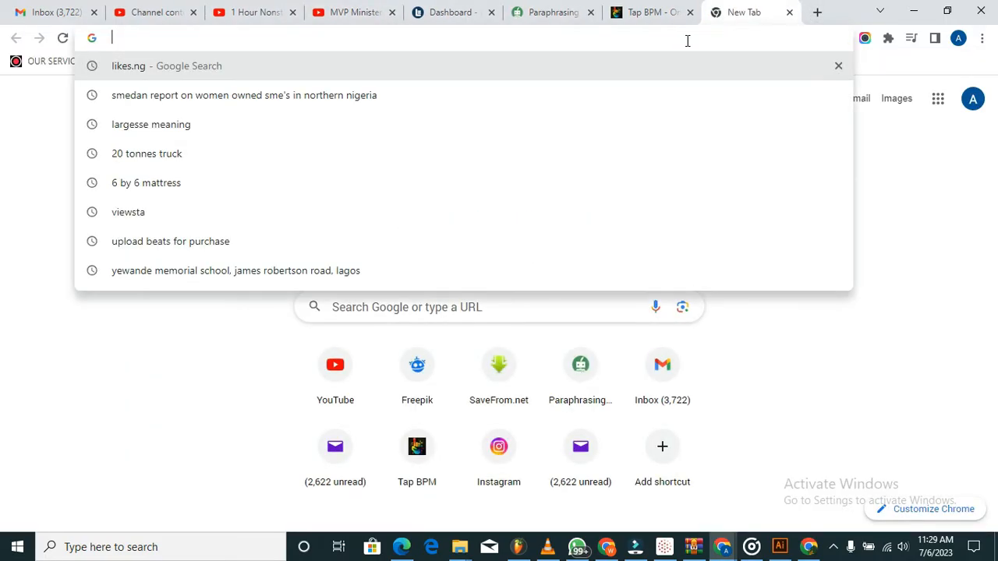
text(en)
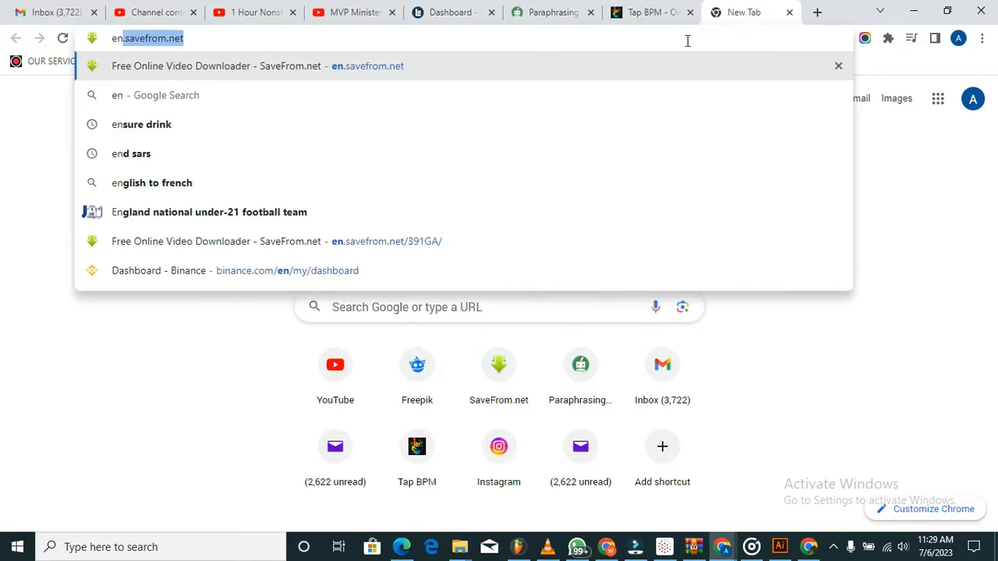
key(Return)
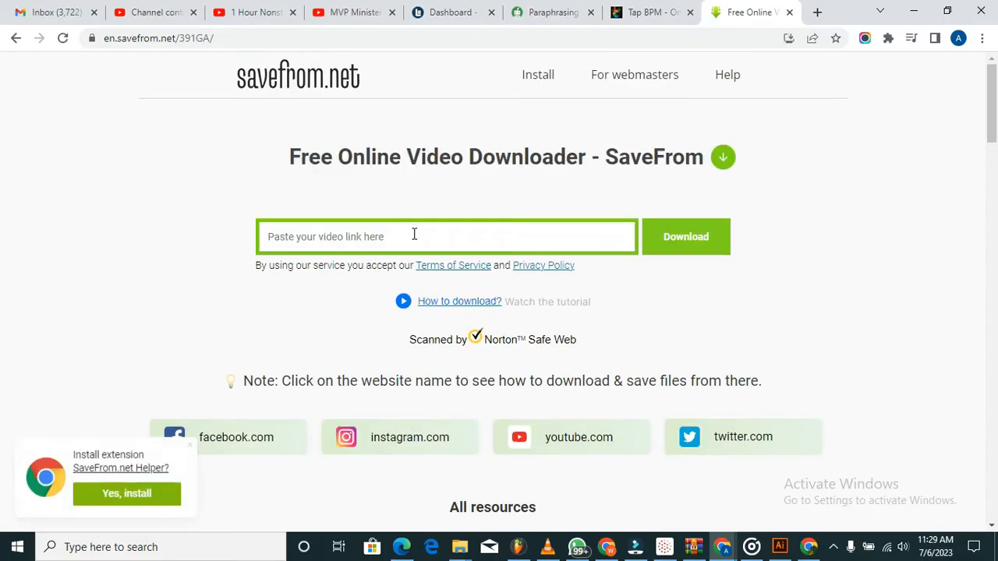
Step: Paste the copied YouTube link into the SaveFrom video downloader and review the tempo counter and the video's MP4 360 download option
click(412, 231)
key(ctrl+v)
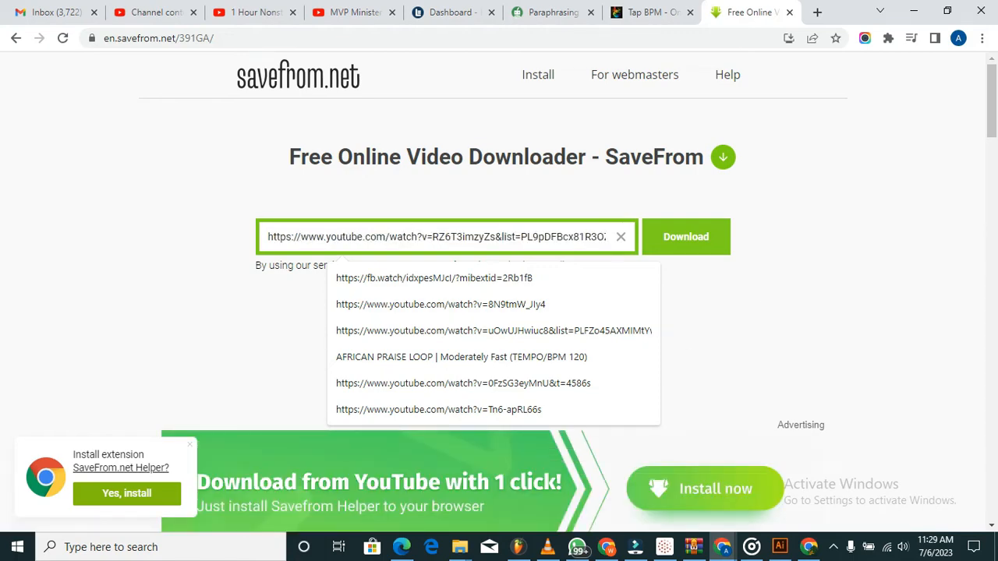
click(656, 11)
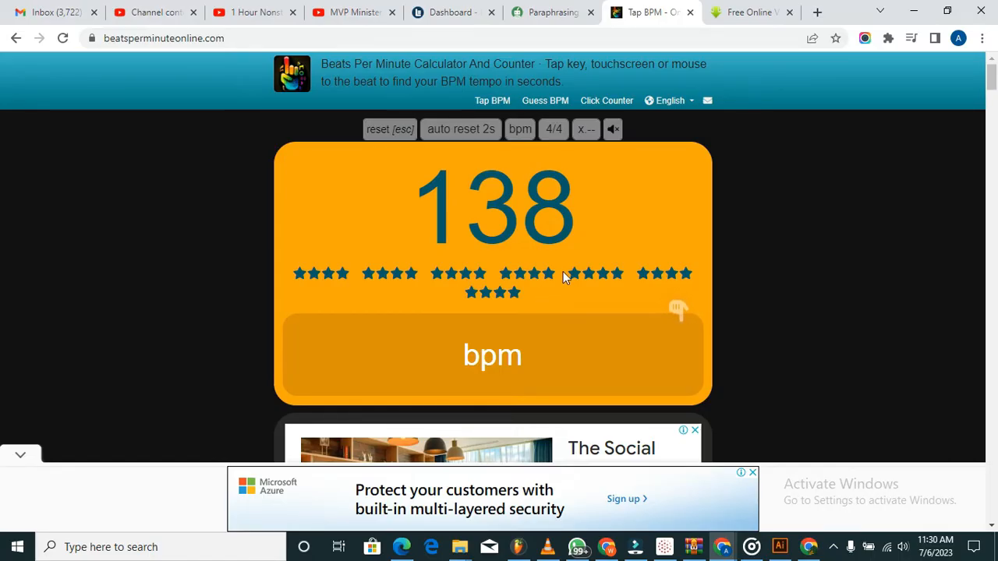
click(738, 16)
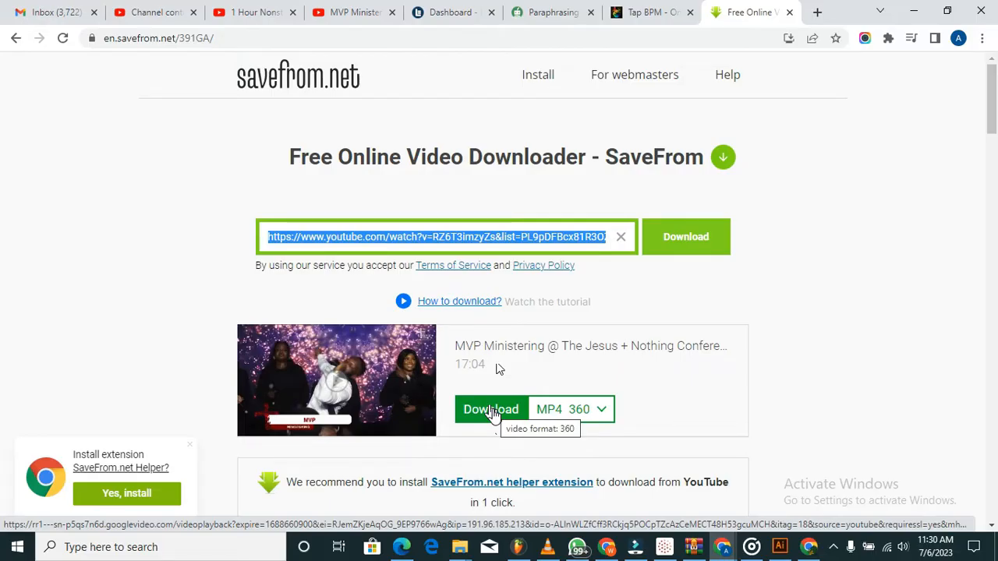
Step: Switch to Wondershare Filmora and start a new 16:9 (Widescreen) project without saving the changes to the current one
click(635, 548)
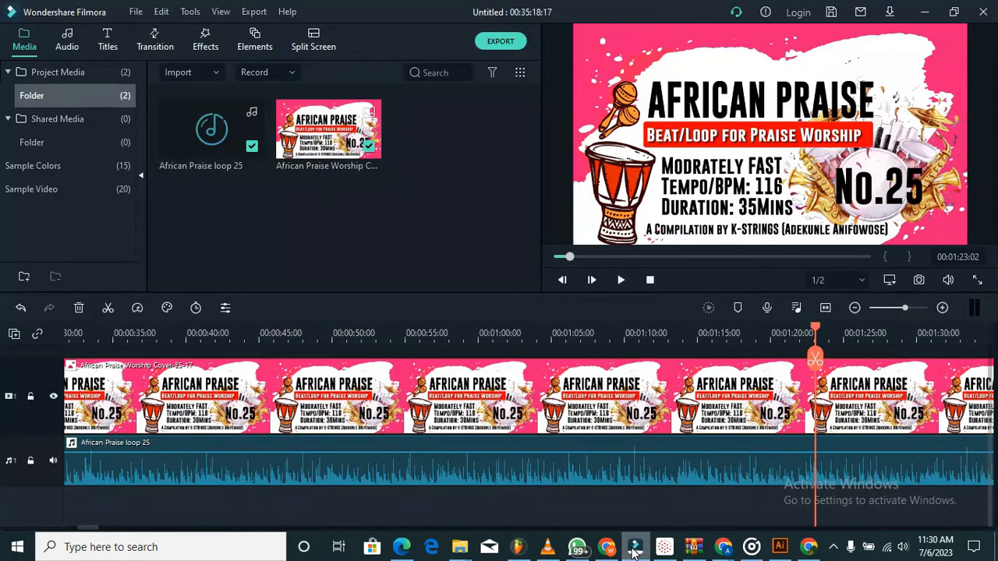
click(139, 14)
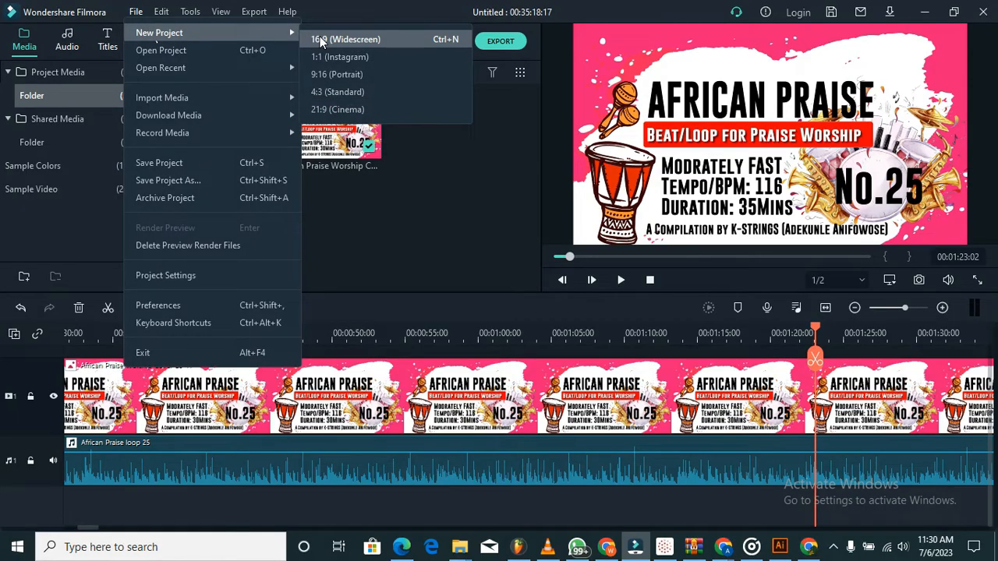
click(320, 37)
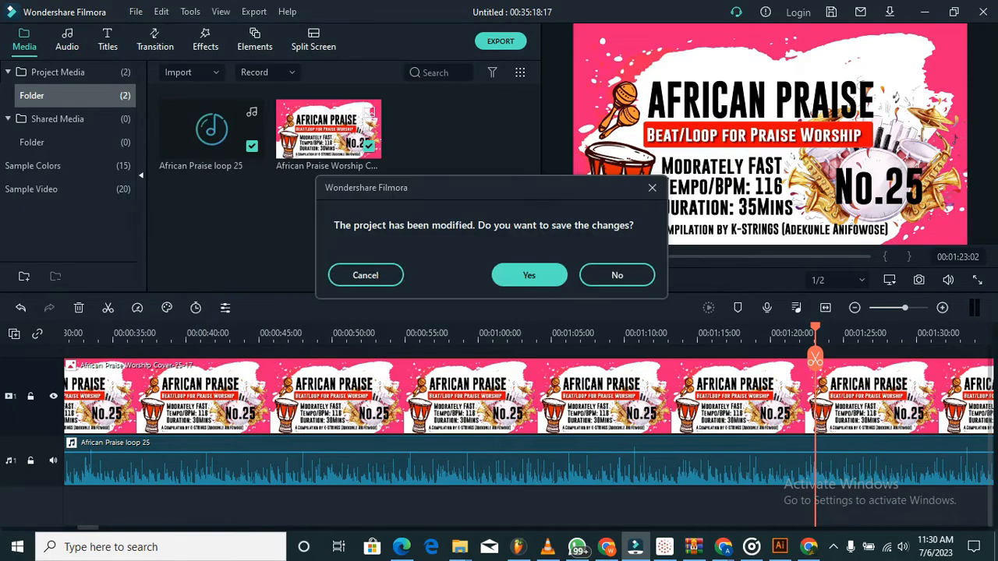
click(605, 277)
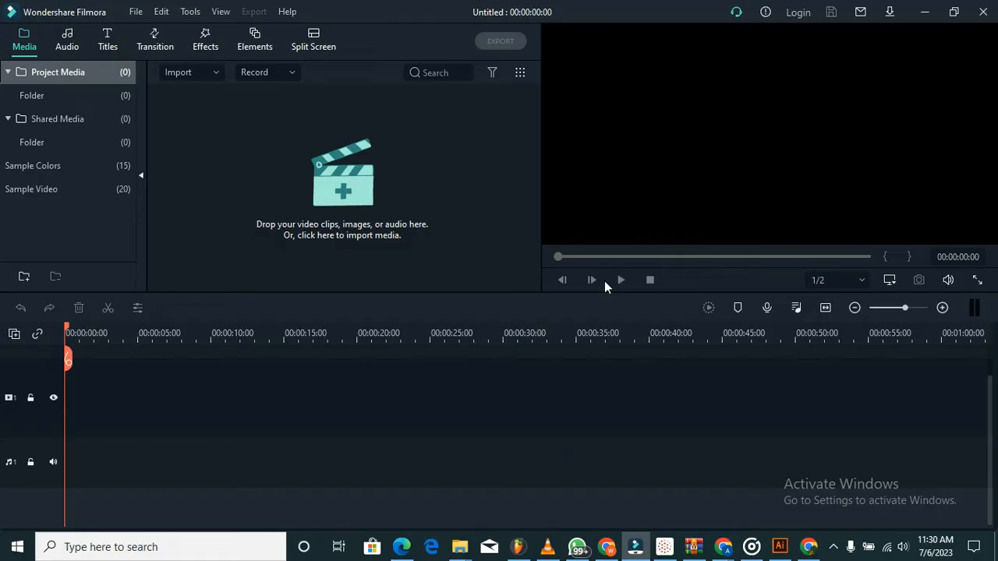
Step: Import the video file videoplayback (2).mp4 from the Downloads folder into the project media
click(135, 13)
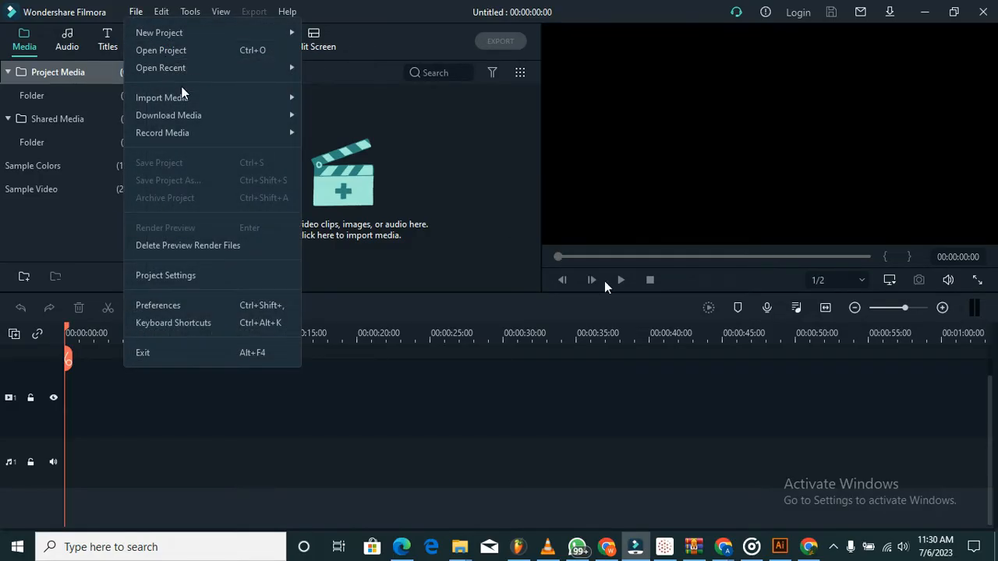
mouse_move(189, 97)
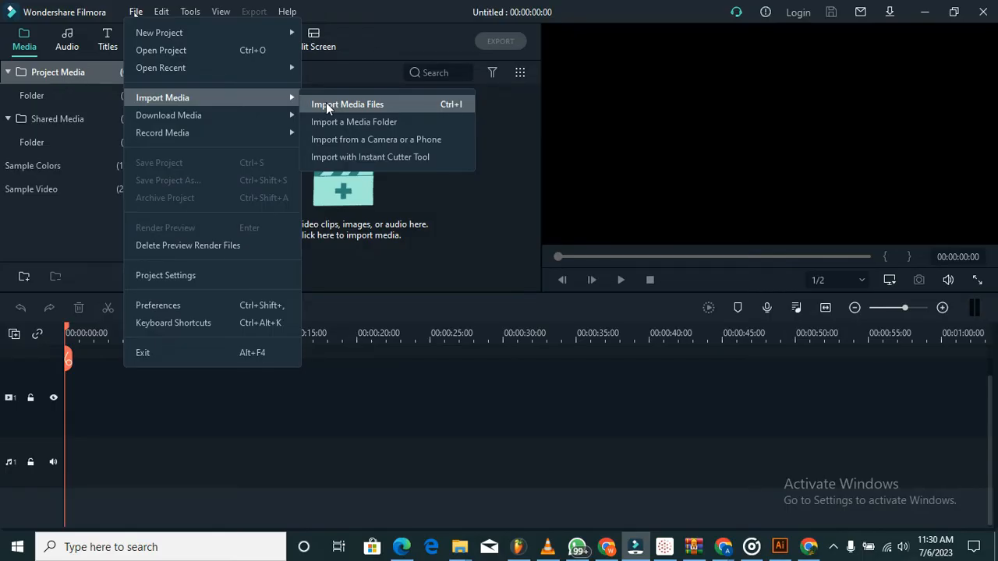
click(326, 103)
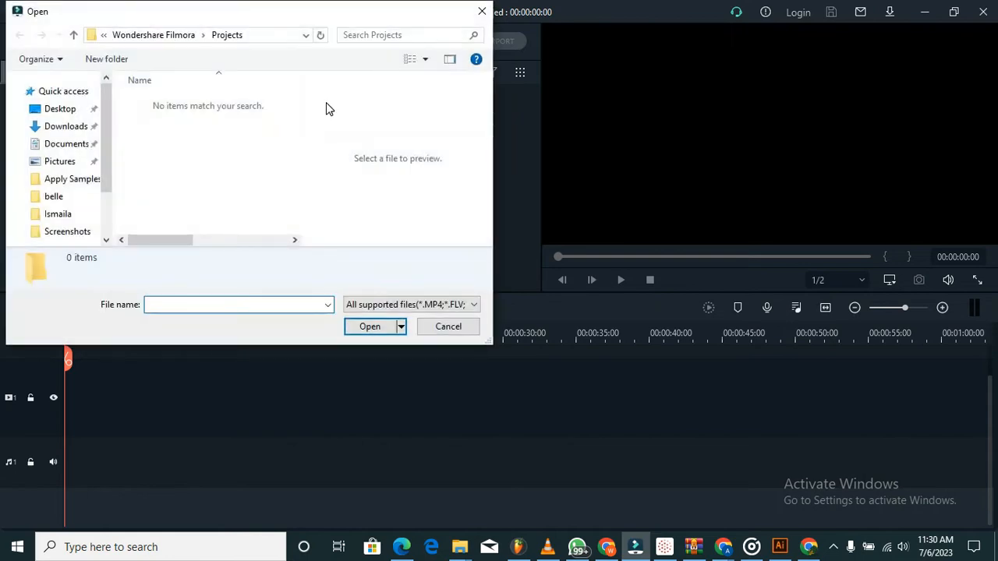
click(66, 126)
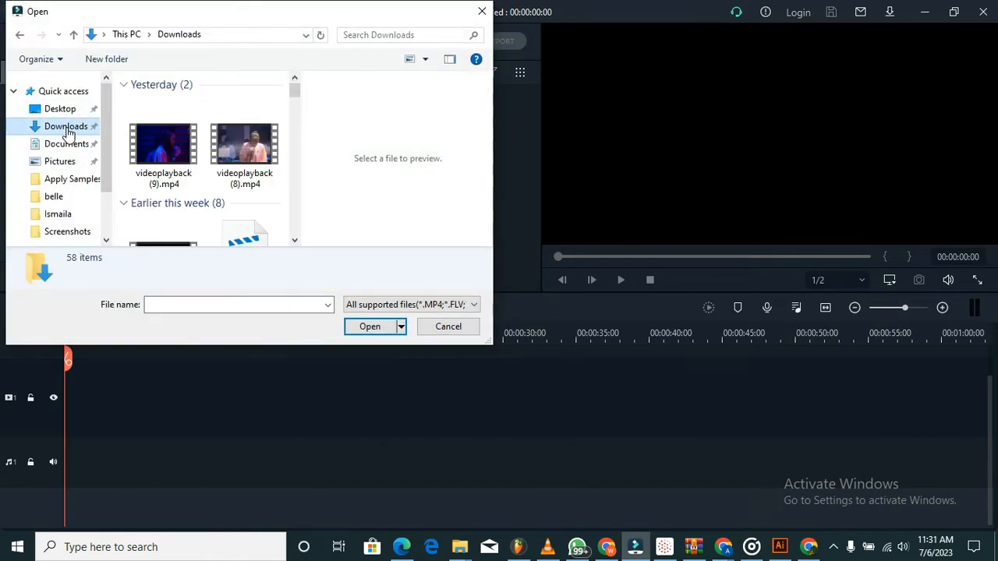
scroll(295, 242, down, 4)
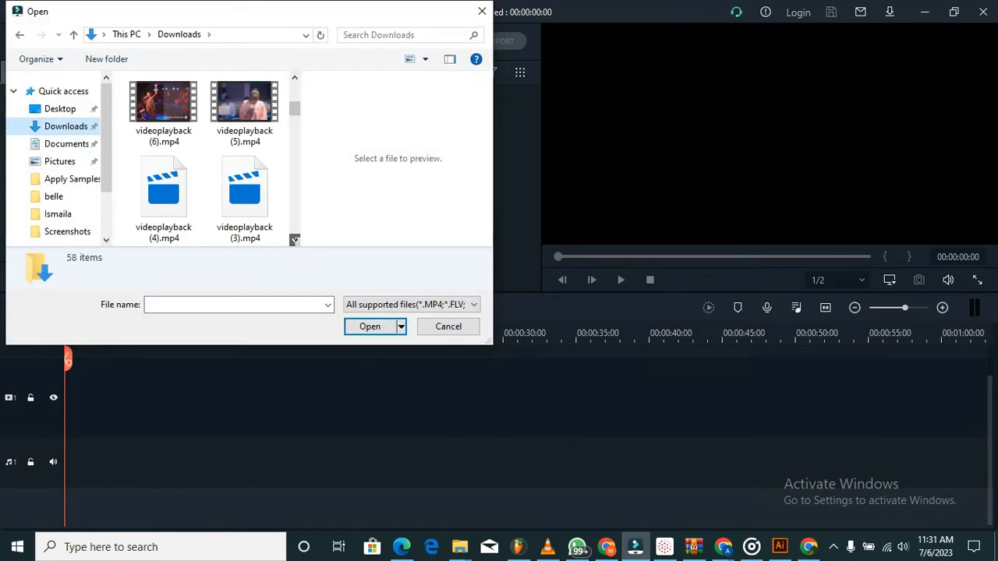
click(295, 242)
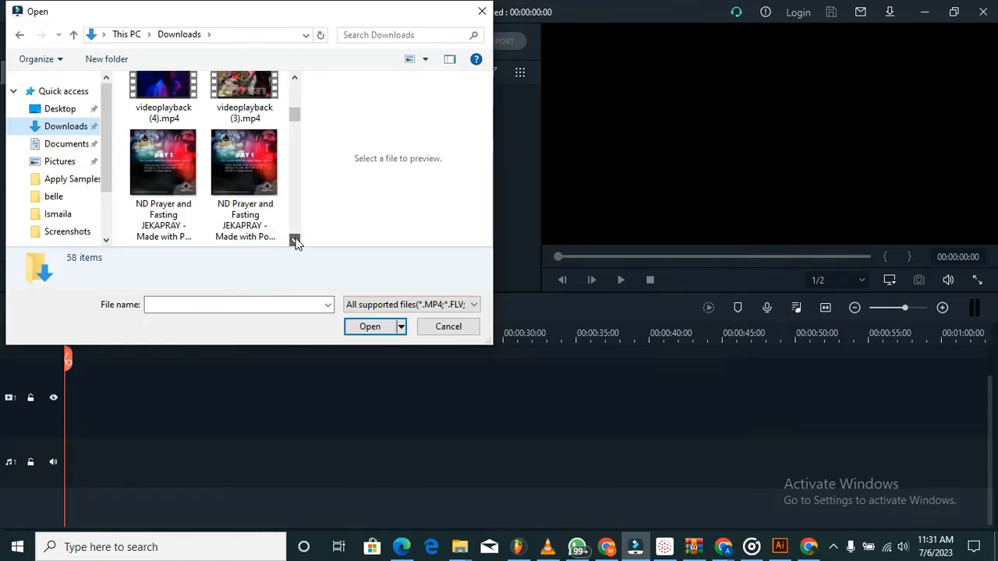
click(294, 242)
click(295, 242)
click(295, 242)
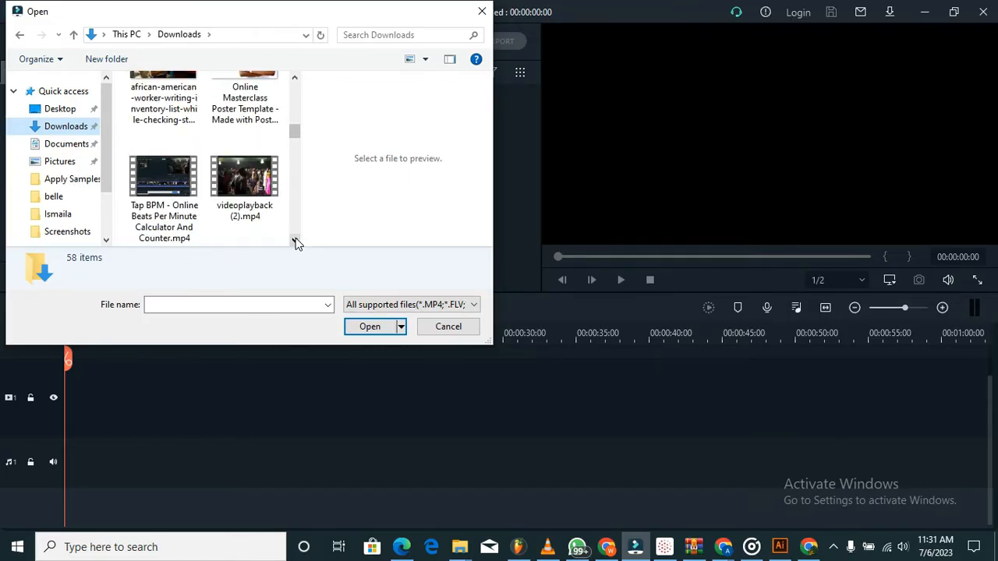
click(244, 187)
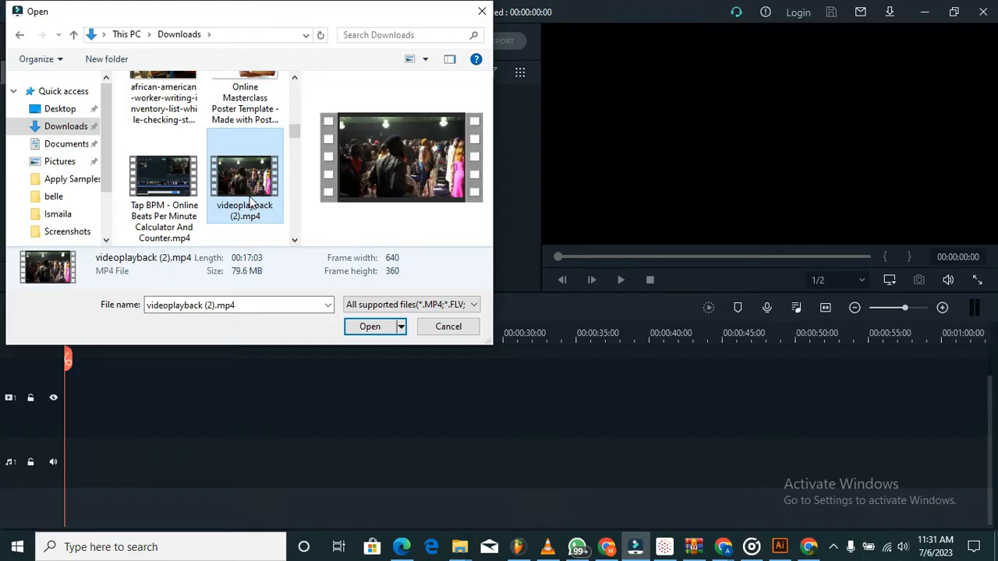
click(369, 326)
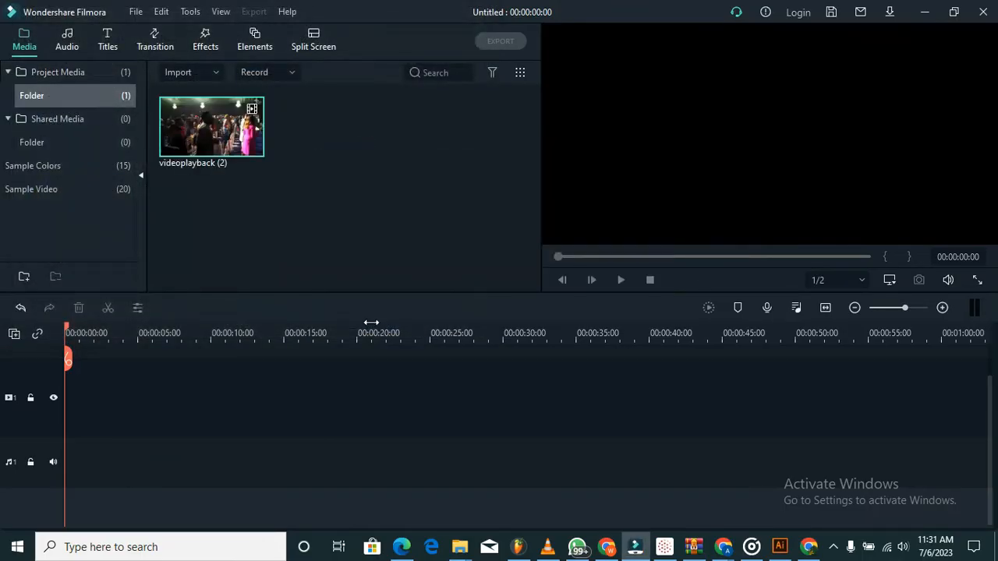
Step: Add the videoplayback (2) clip to the timeline, matching the project to its 640 x 360 25fps settings, and return the playhead to the start
click(255, 149)
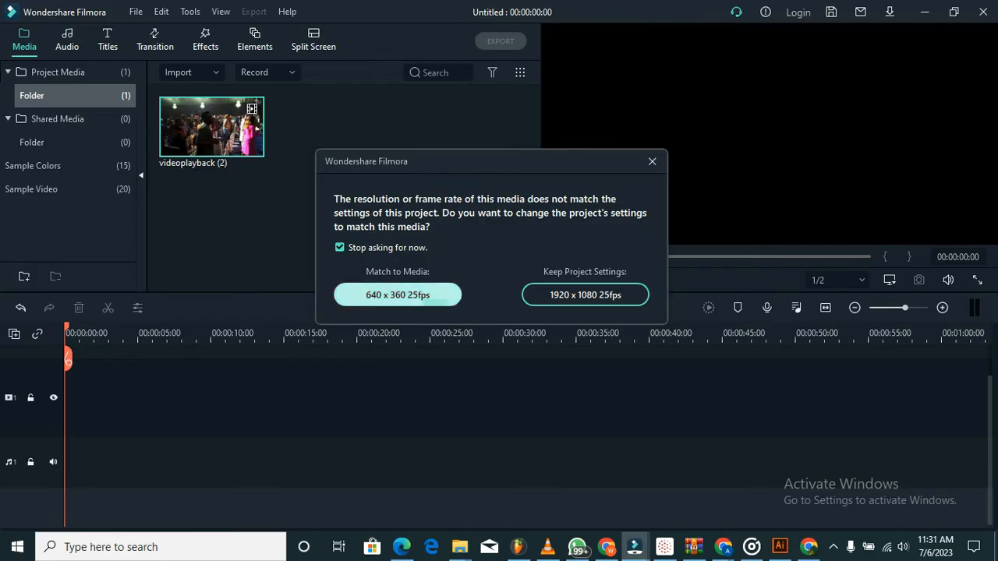
click(425, 296)
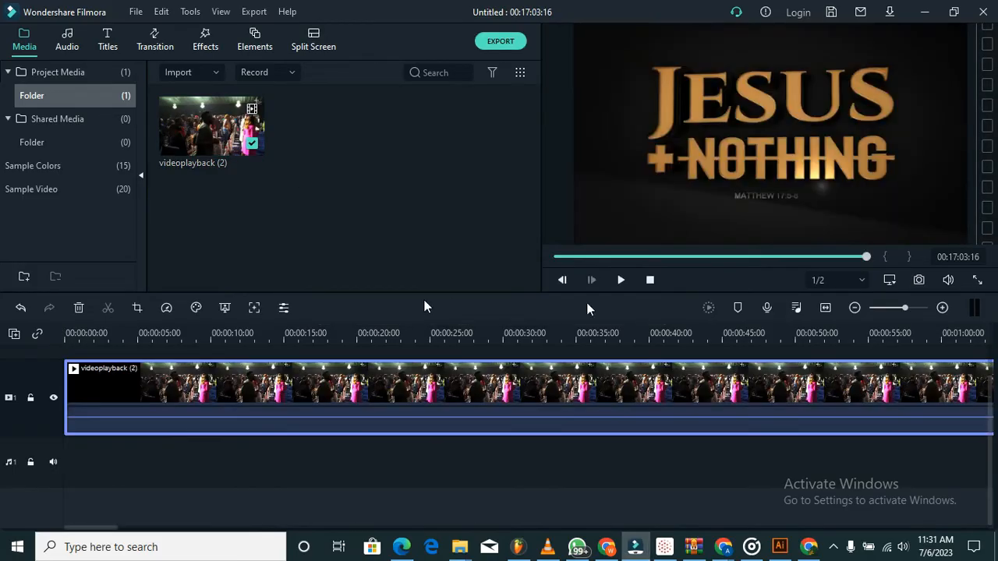
click(649, 280)
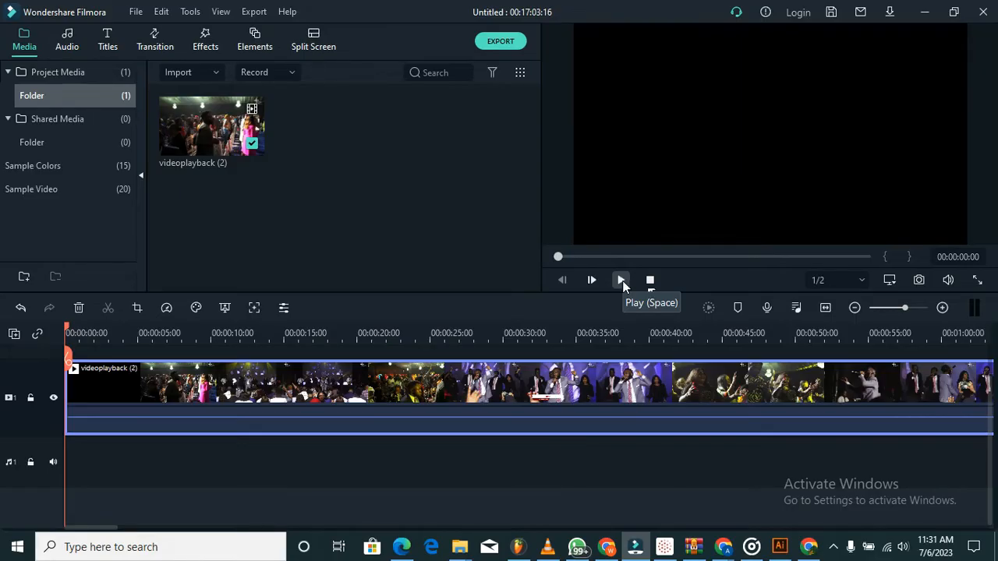
Step: Split the clip at 00:01:30:20 and delete the section before the cut
click(594, 258)
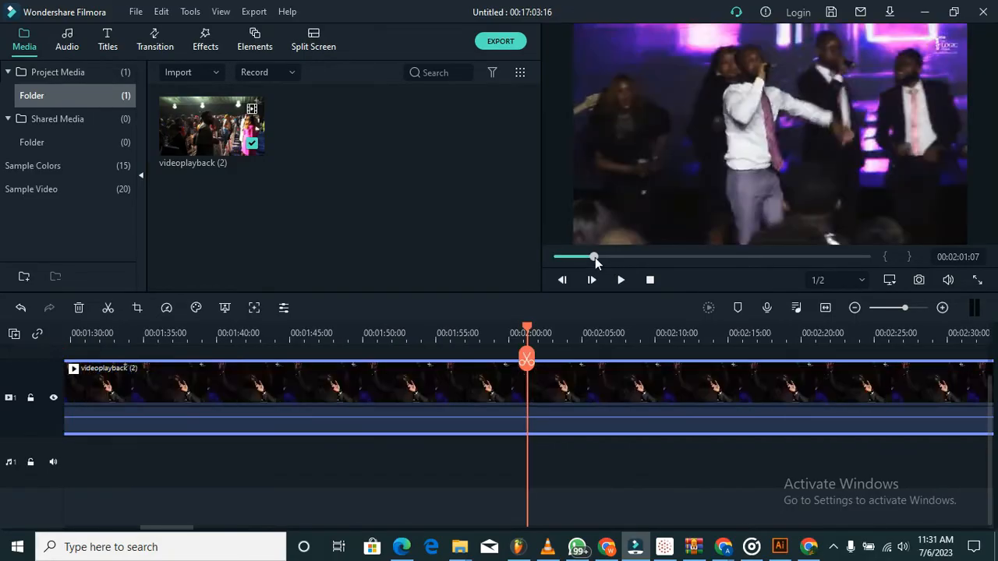
drag(595, 258, 592, 258)
drag(591, 258, 585, 258)
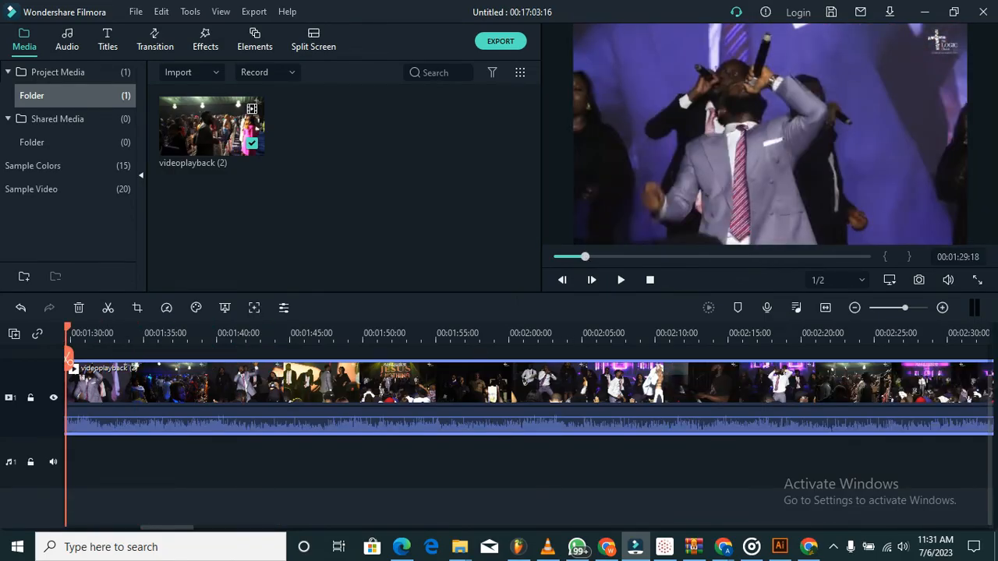
click(564, 335)
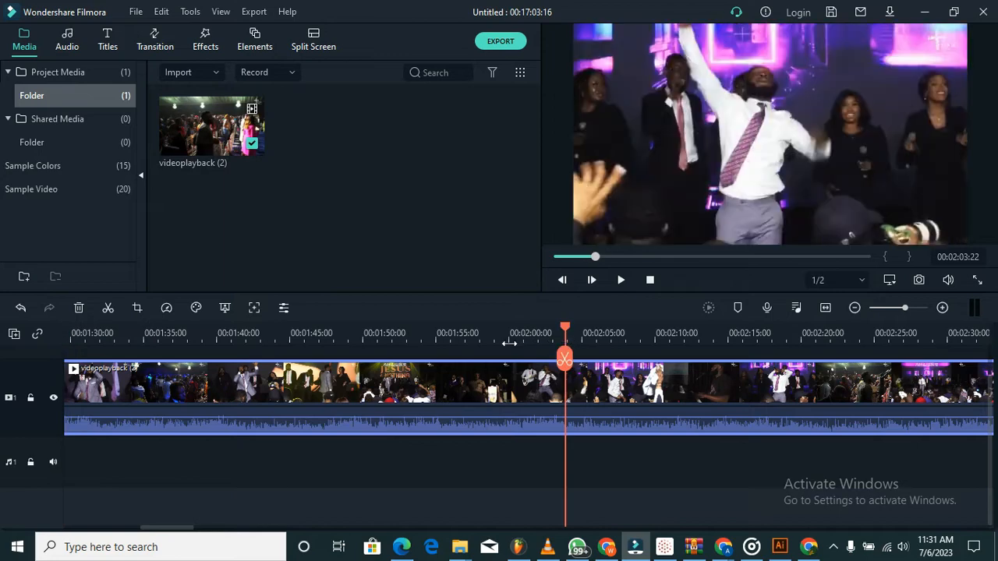
click(508, 337)
drag(505, 325, 82, 355)
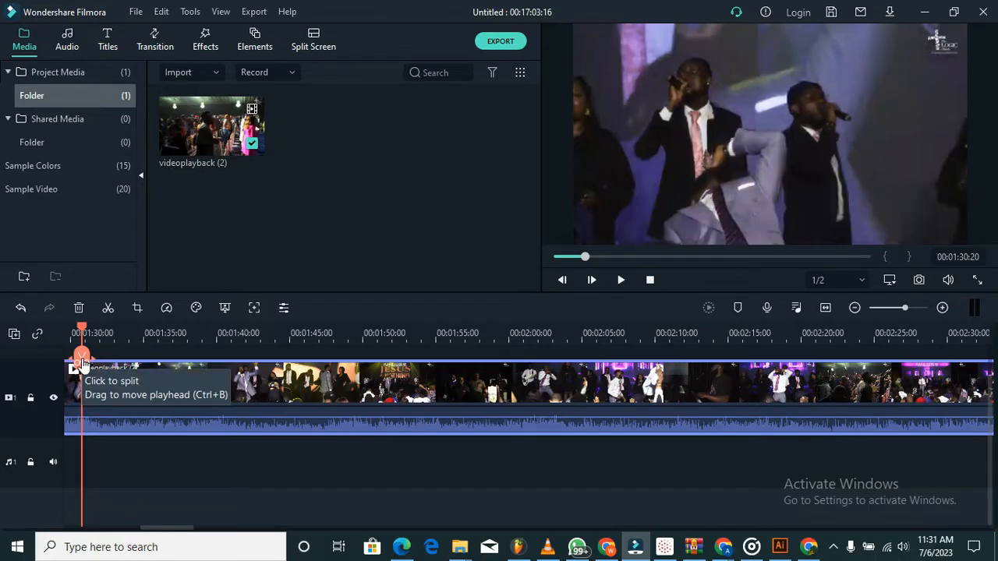
click(82, 363)
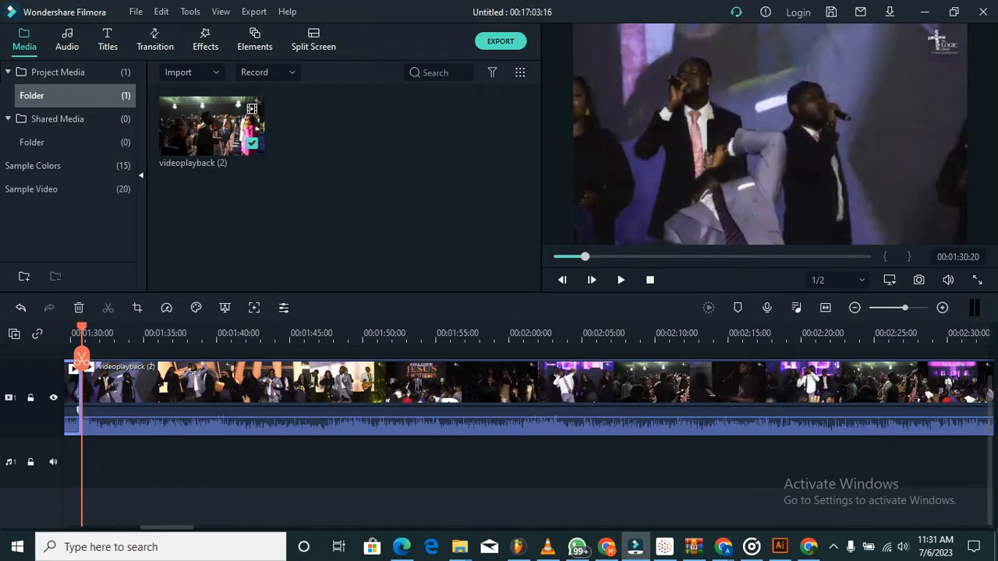
drag(176, 528, 163, 529)
key(Delete)
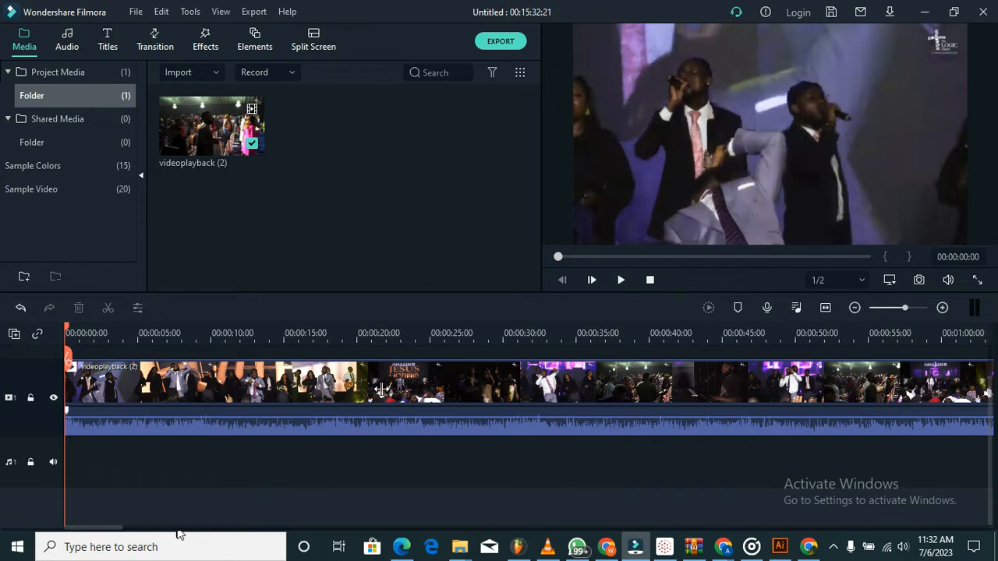
Step: Play the first 18 seconds of the trimmed clip, and switch to FL Studio to audition the Pattern 1 drum loop
click(621, 280)
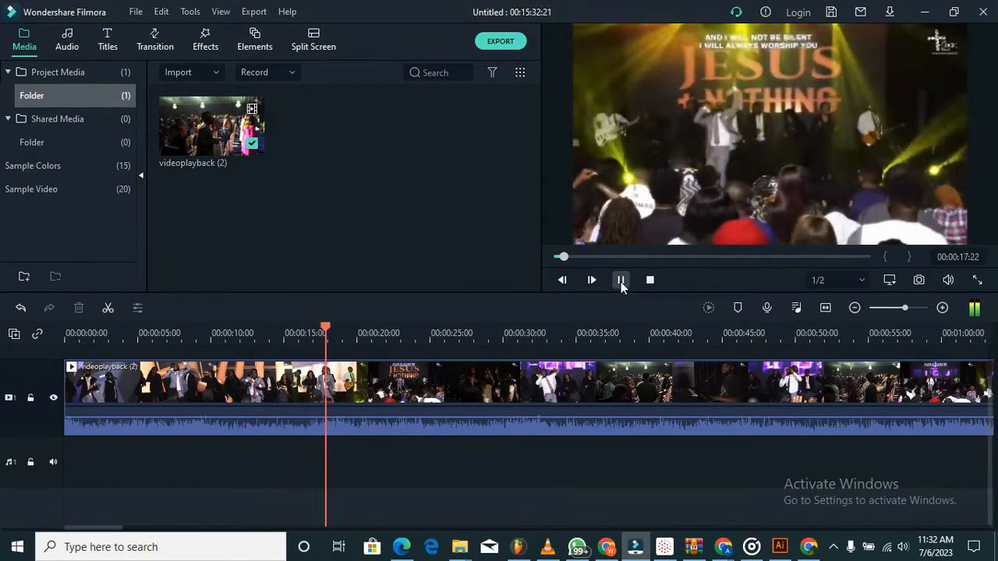
click(620, 282)
click(518, 550)
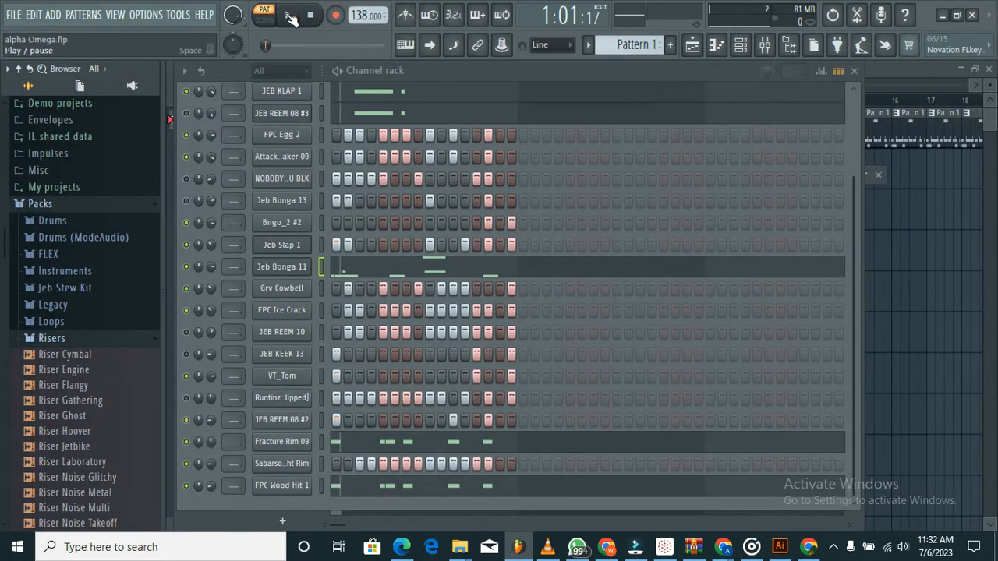
click(289, 16)
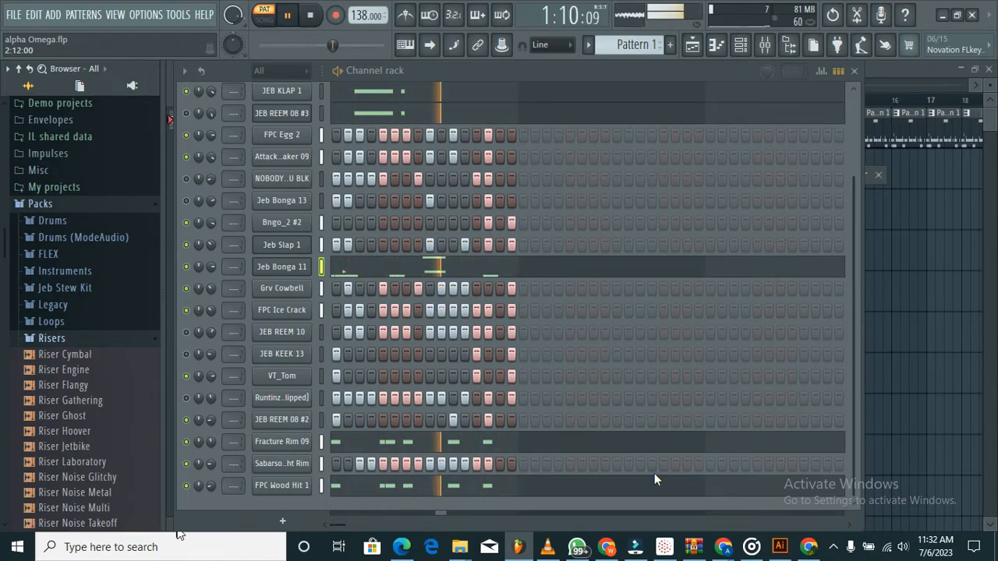
click(290, 15)
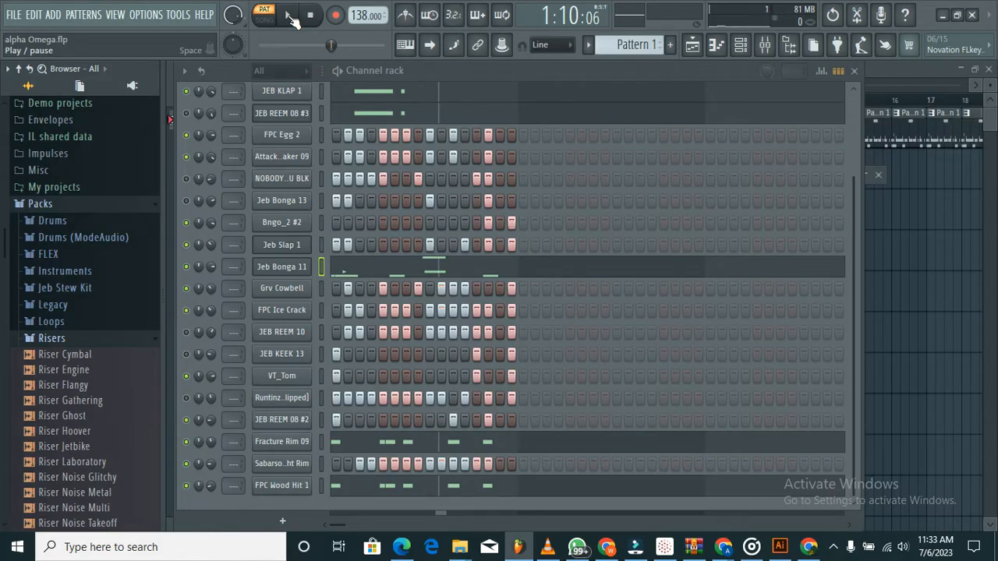
click(290, 14)
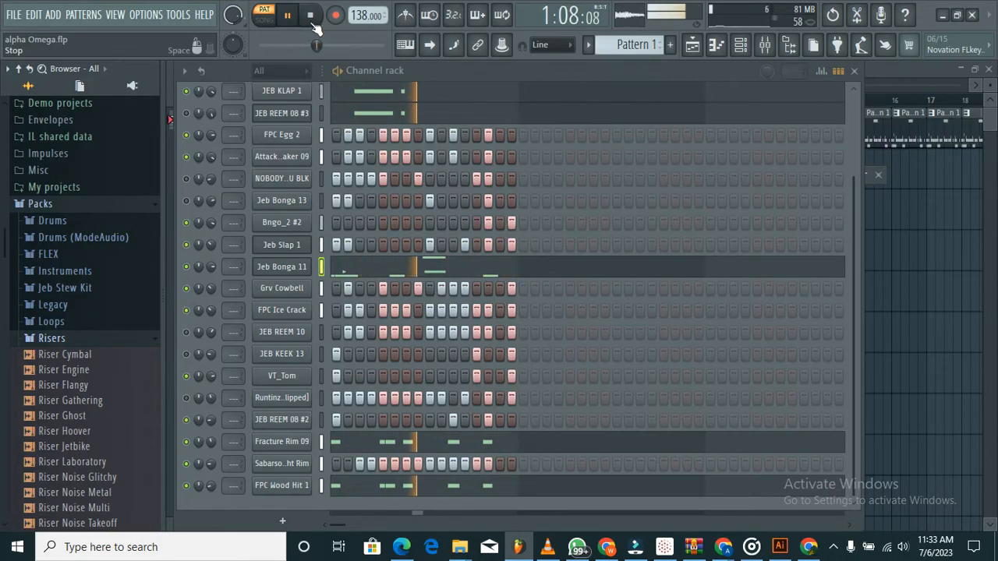
click(290, 16)
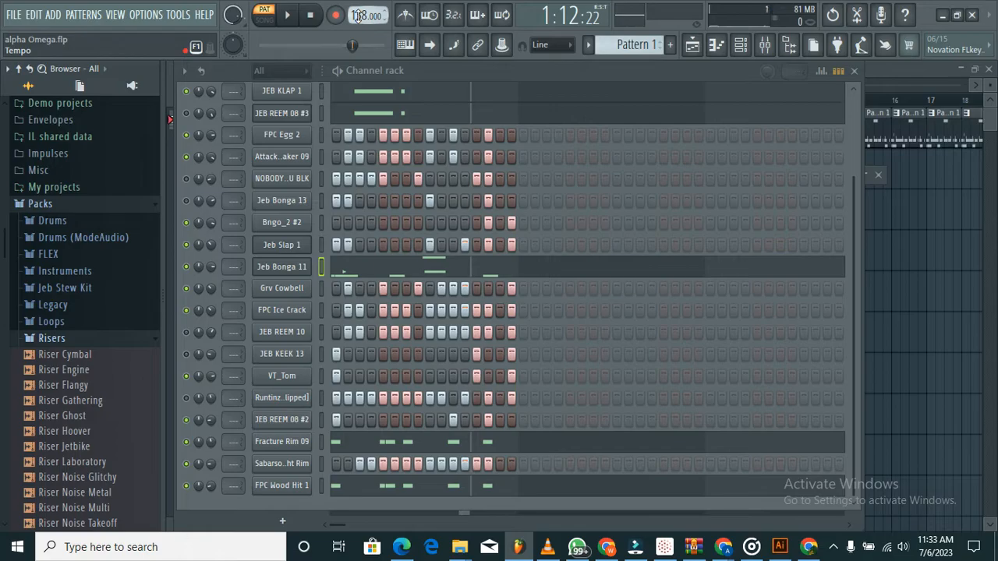
Step: Return to Filmora and briefly play the reference clip from 00:00:18:08
click(636, 548)
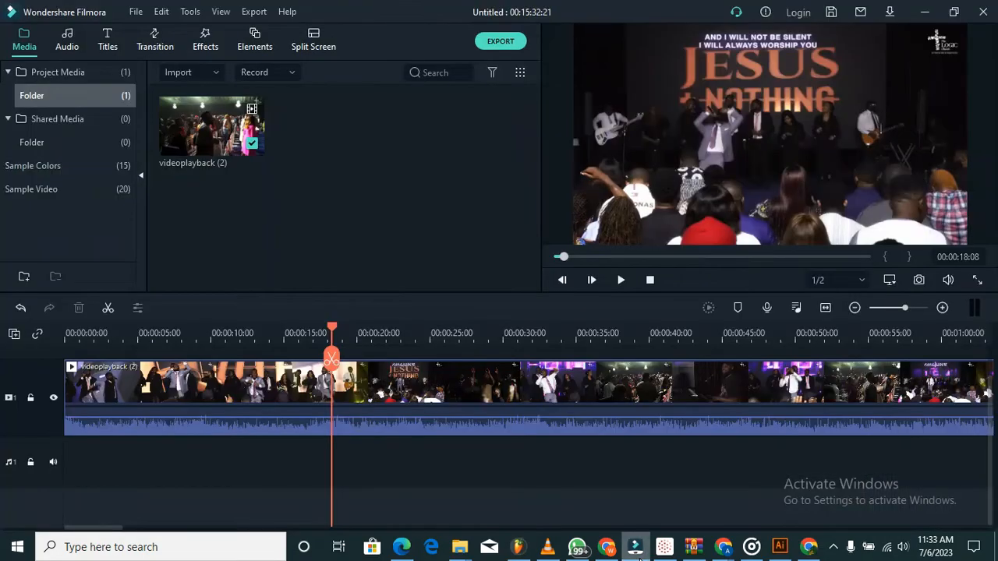
click(623, 282)
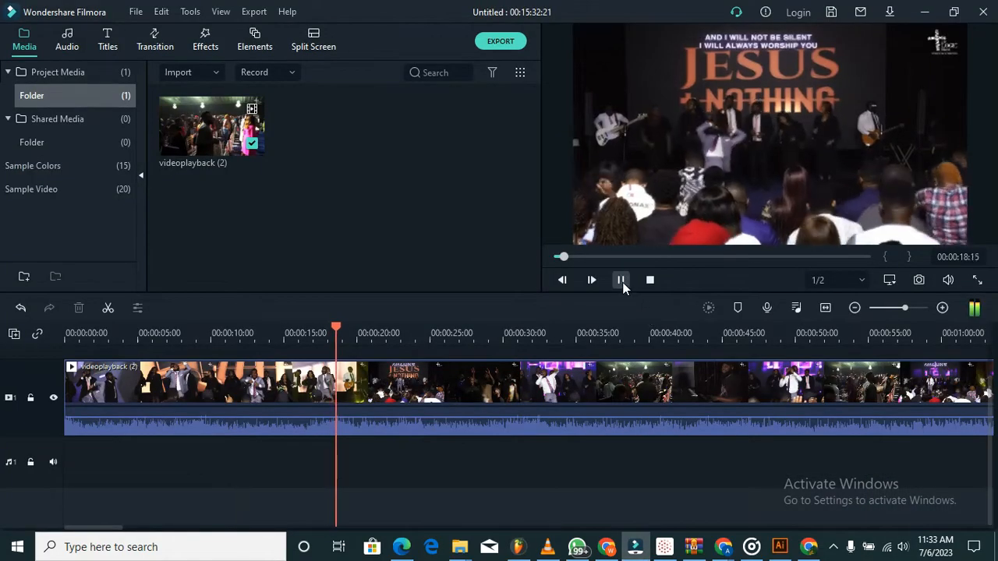
click(622, 282)
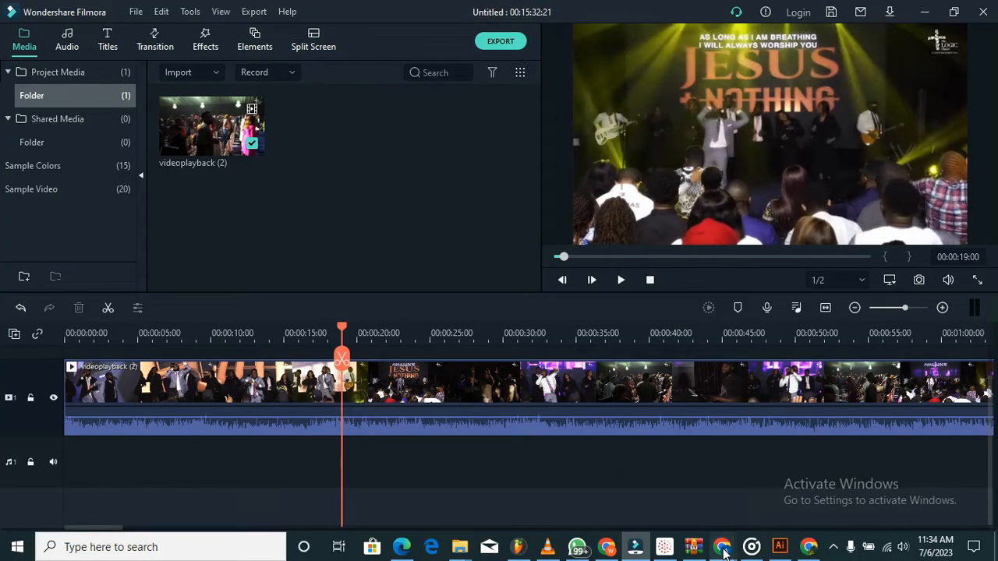
Step: Switch to the browser and play a few seconds of the MVP Ministering video on YouTube
mouse_move(724, 548)
click(676, 492)
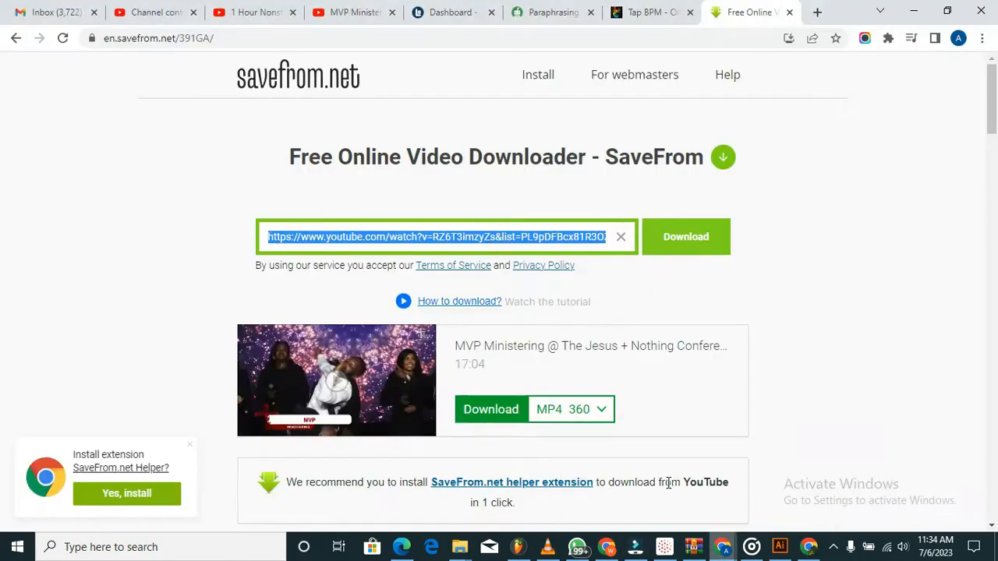
click(359, 11)
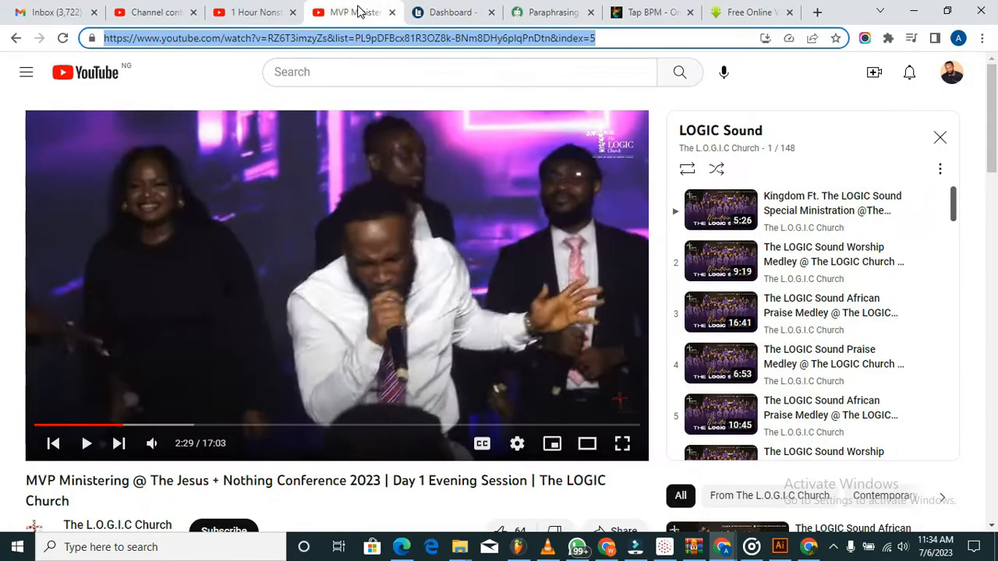
click(86, 444)
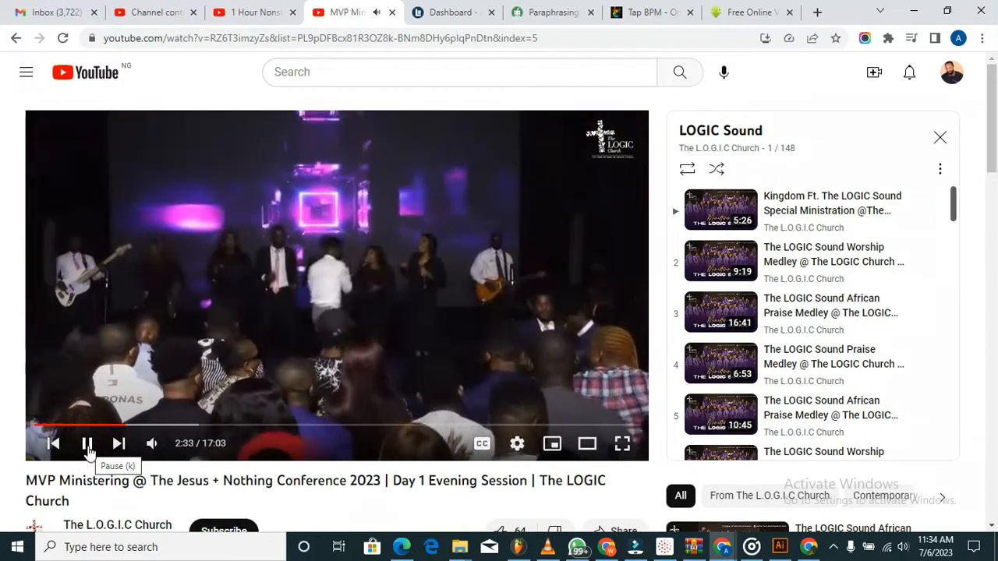
click(87, 443)
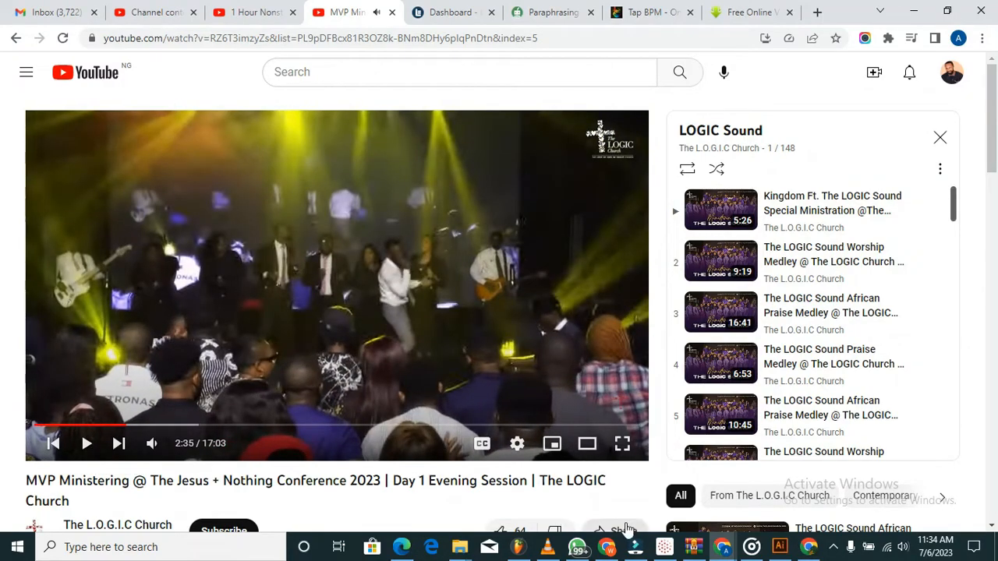
Step: Switch back to Filmora and play the reference clip on to 00:00:26:22
click(635, 546)
click(621, 280)
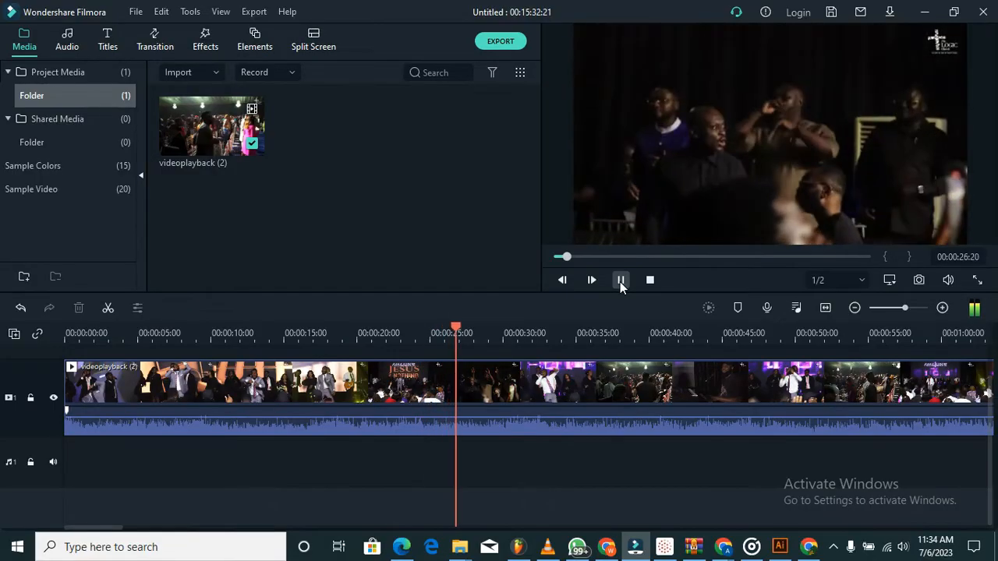
click(621, 281)
Step: Start Pattern 1 in FL Studio and play the Filmora reference clip alongside it to compare the two grooves
click(520, 548)
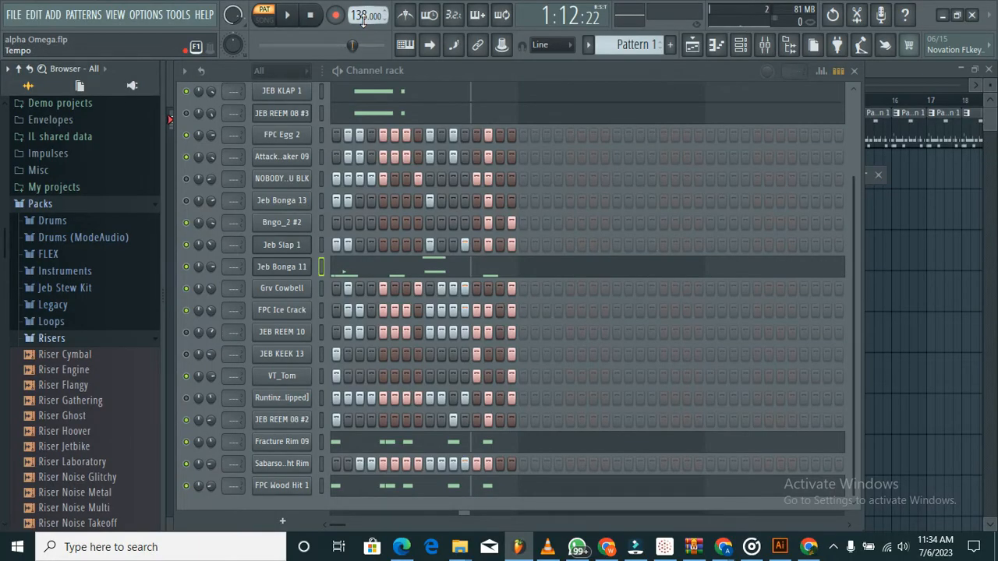
click(287, 15)
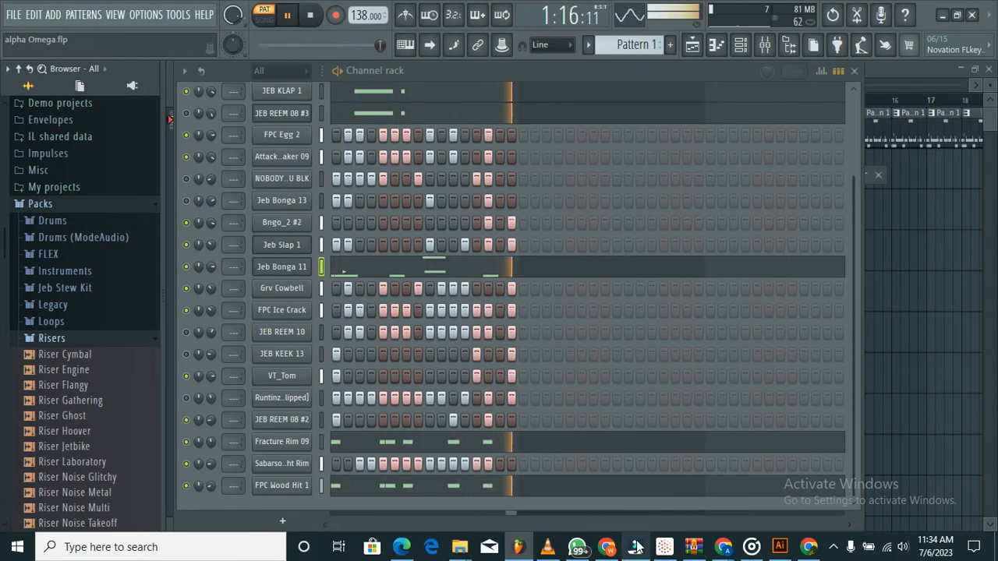
mouse_move(637, 548)
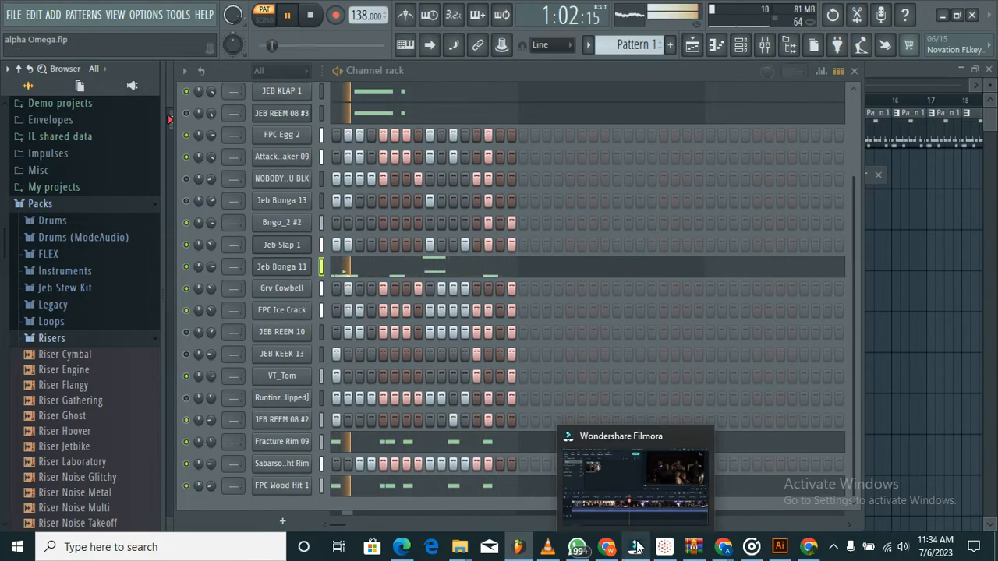
click(638, 548)
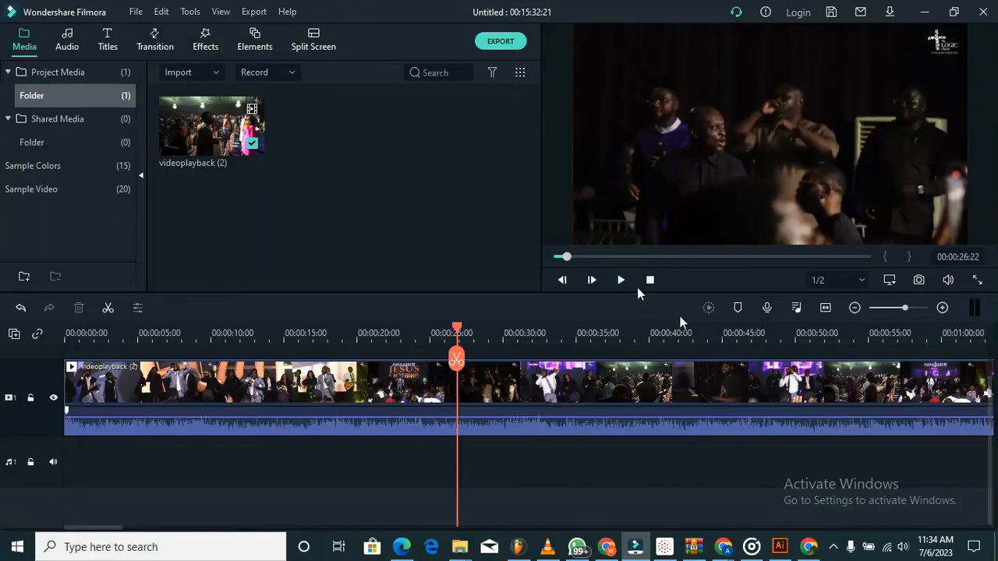
click(622, 281)
key(alt+Tab)
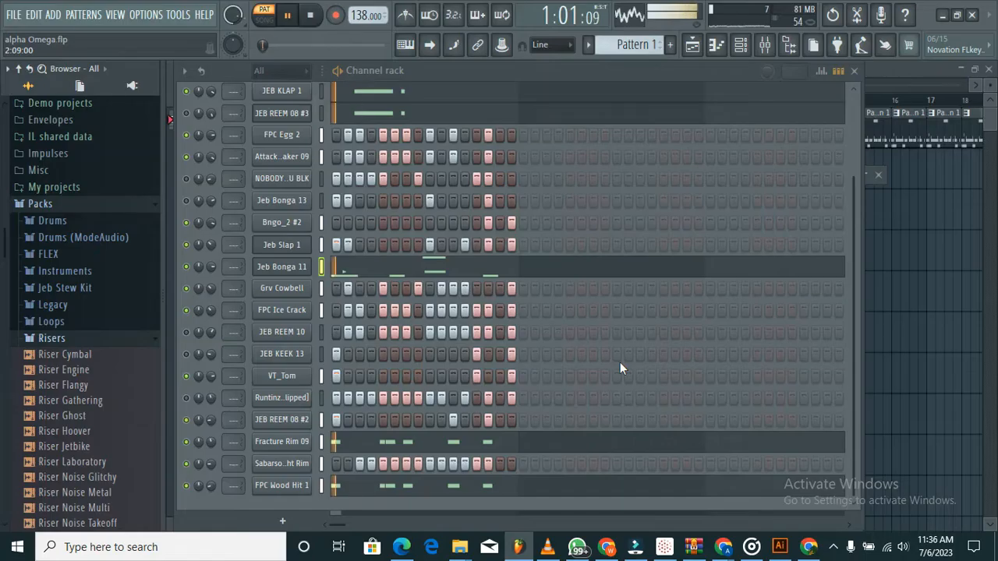
Step: Balance Filmora's preview volume against the drum loop, raising it and bringing it back to a moderate level, and pause the clip at 00:01:07:20
click(637, 554)
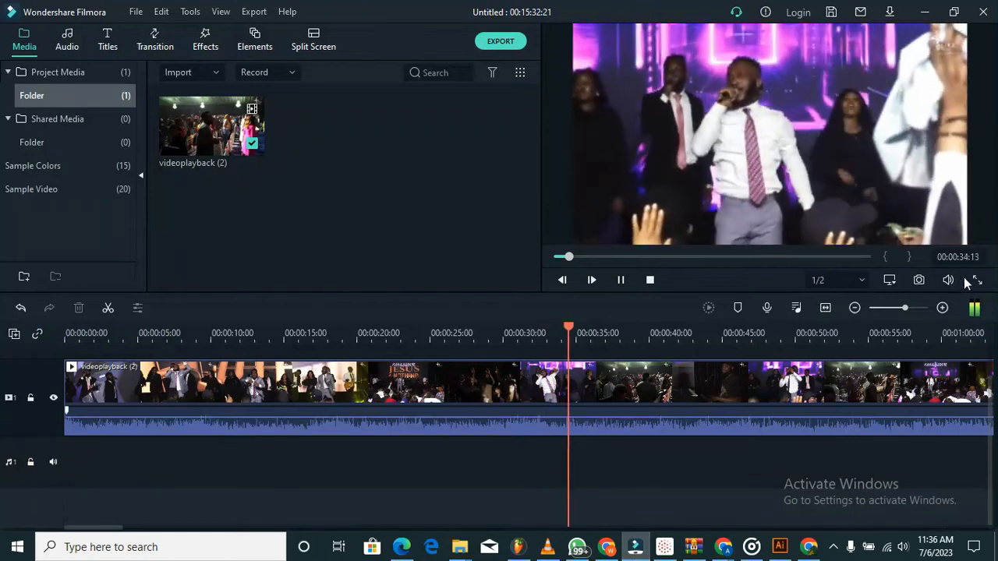
mouse_move(952, 278)
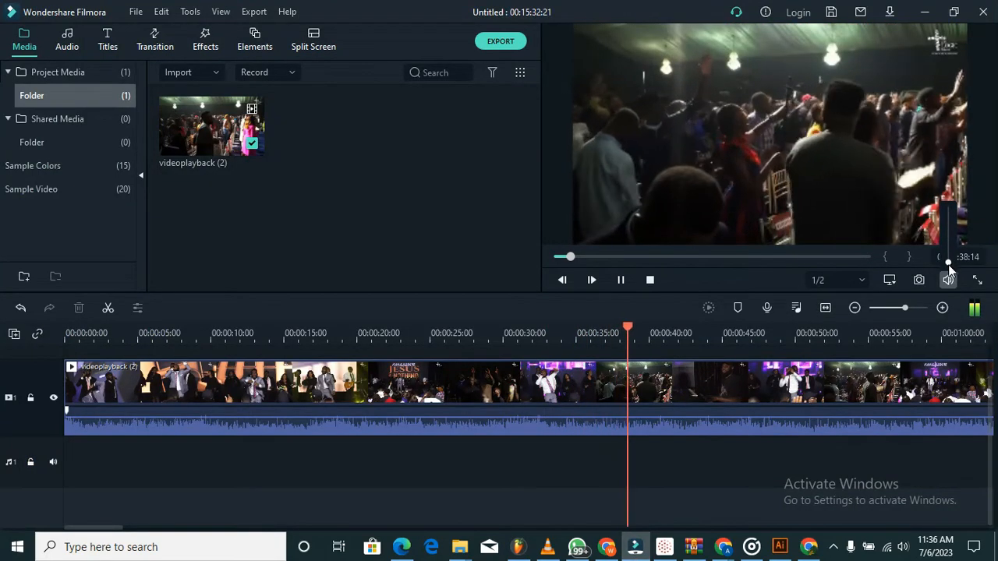
drag(948, 244, 949, 215)
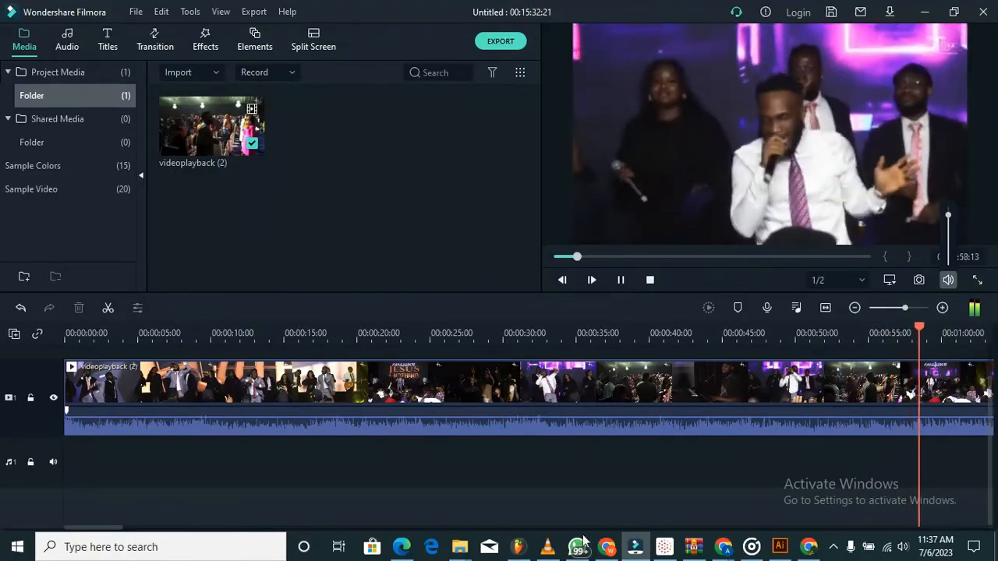
click(521, 549)
click(522, 550)
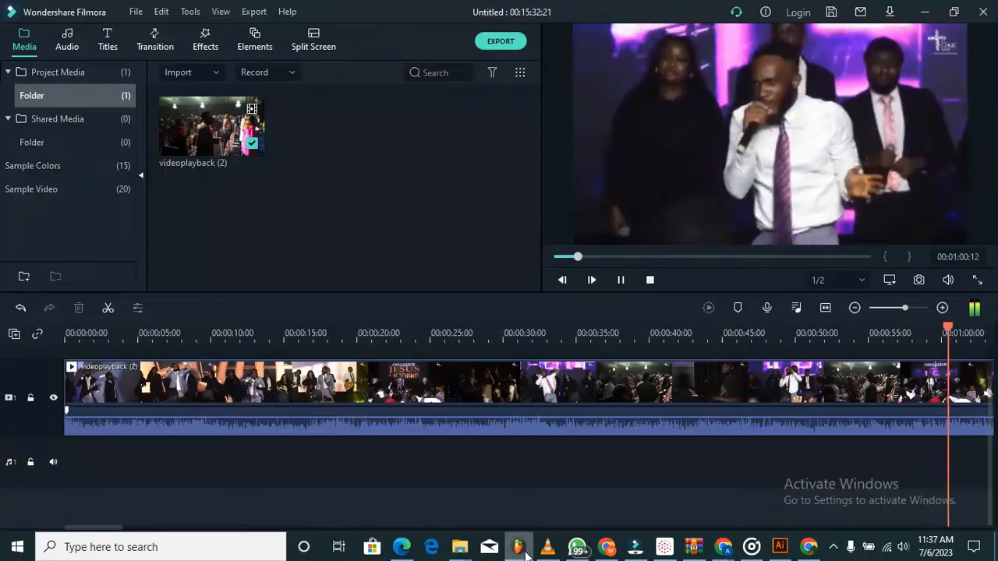
click(952, 281)
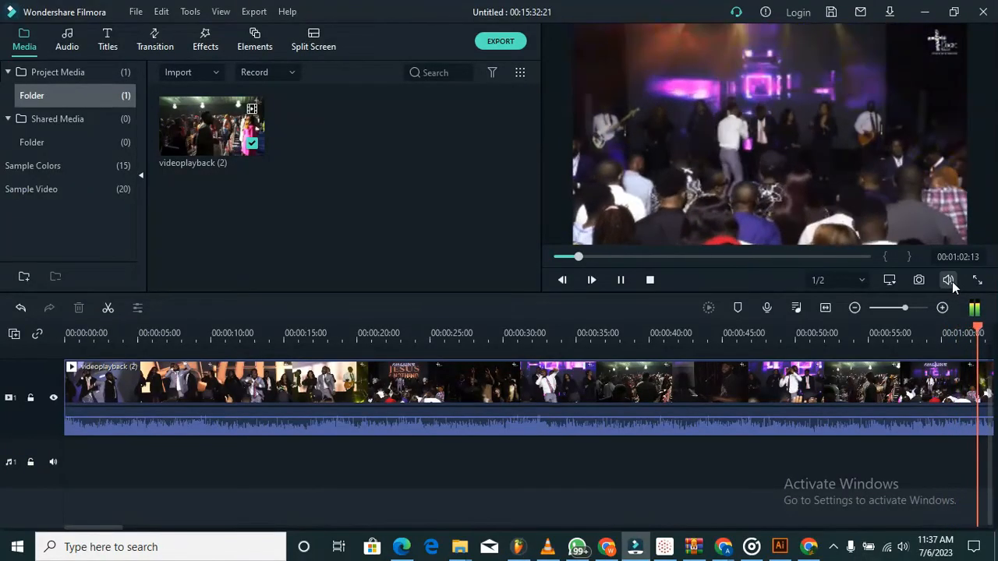
drag(950, 224, 950, 247)
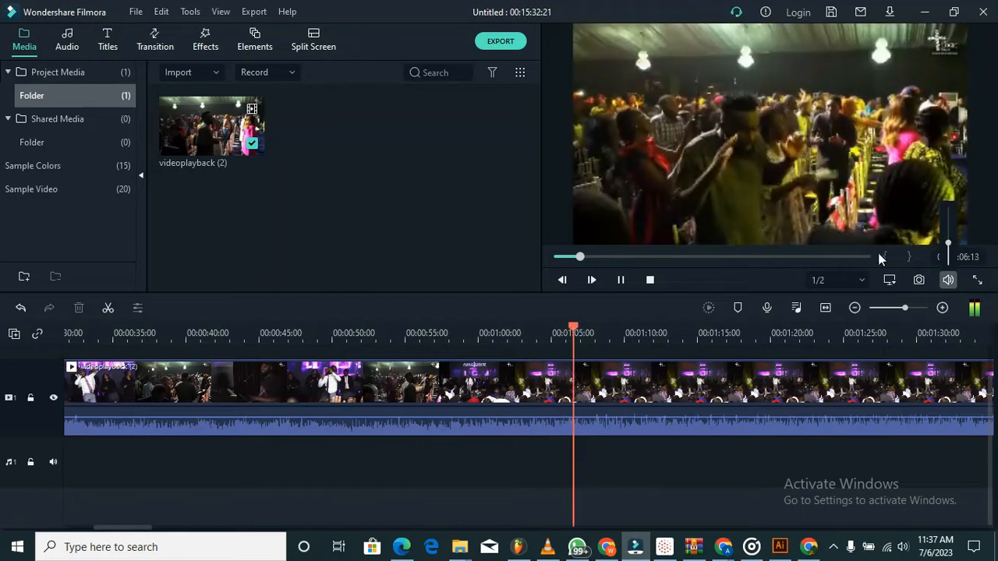
click(621, 281)
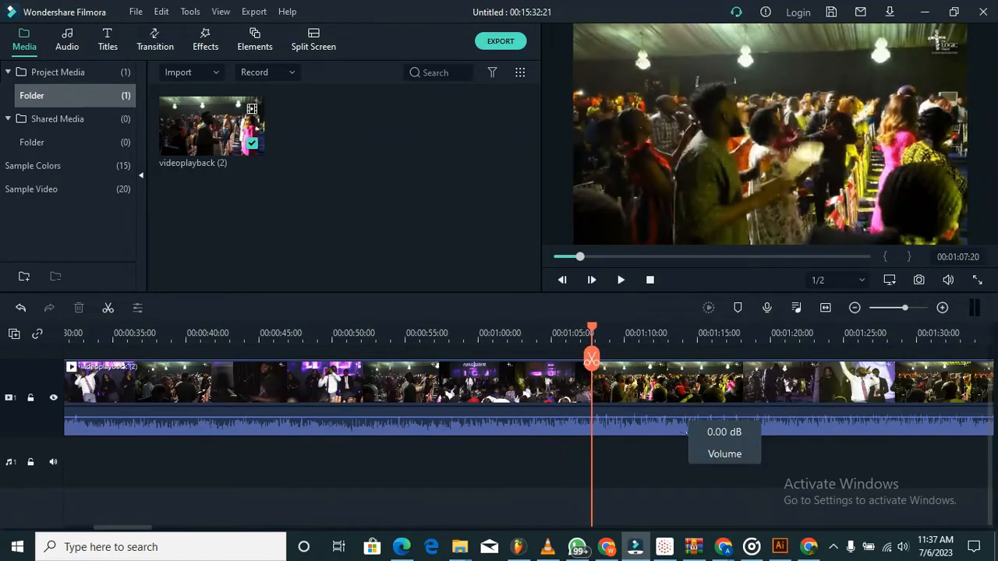
Step: Switch to FL Studio, stop Pattern 1 and look through the loop's channels in the Channel rack
click(519, 547)
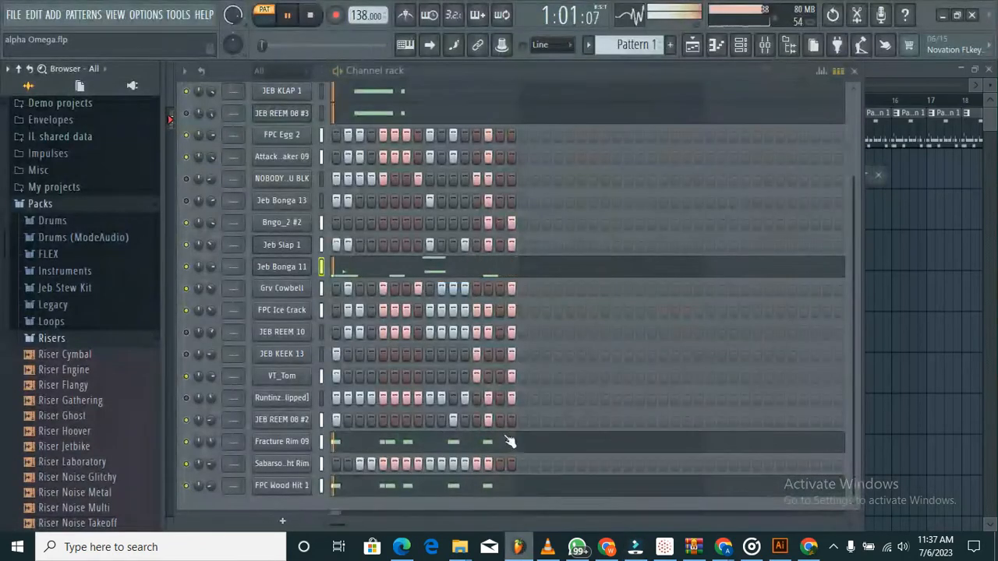
click(315, 22)
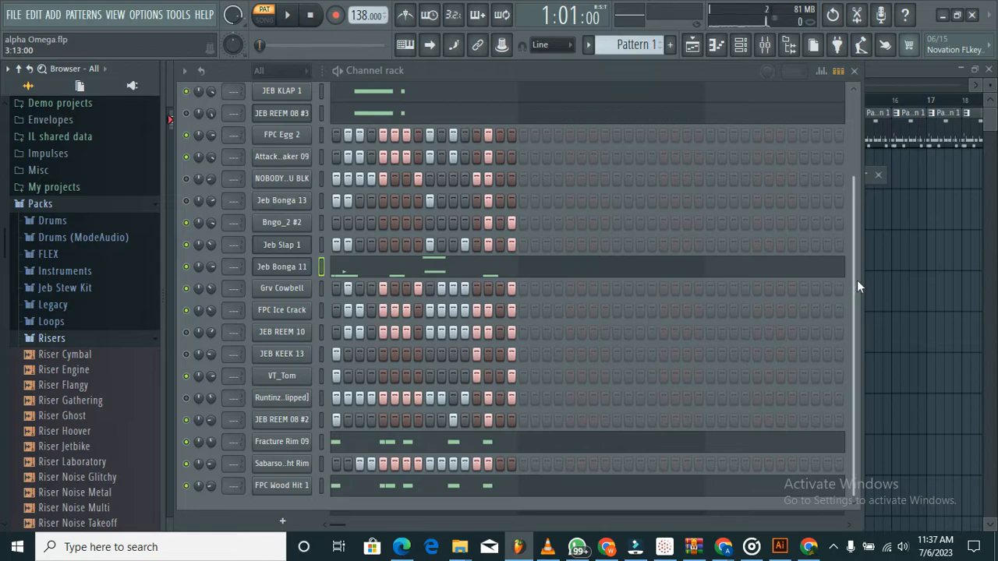
scroll(857, 327, down, 2)
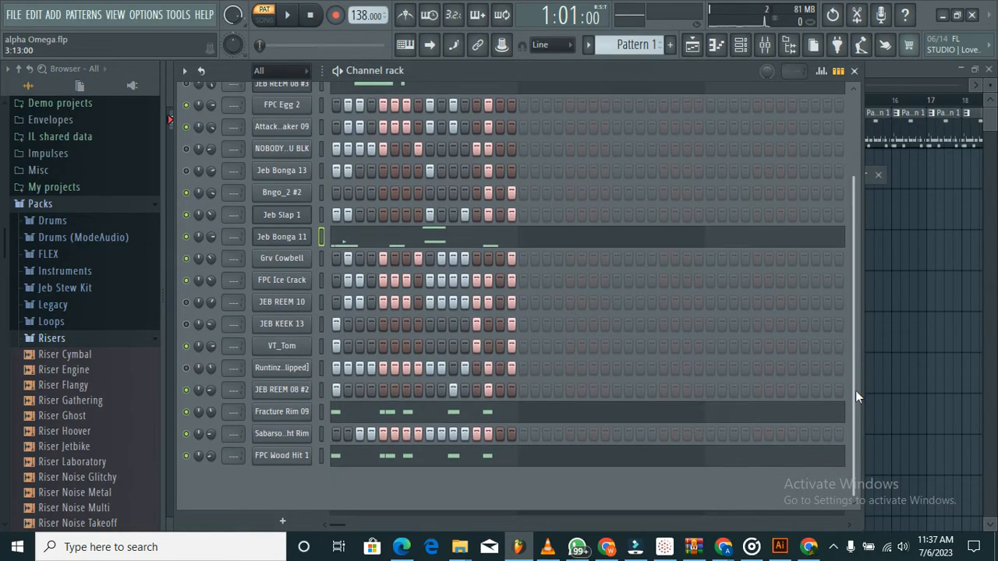
scroll(858, 364, up, 5)
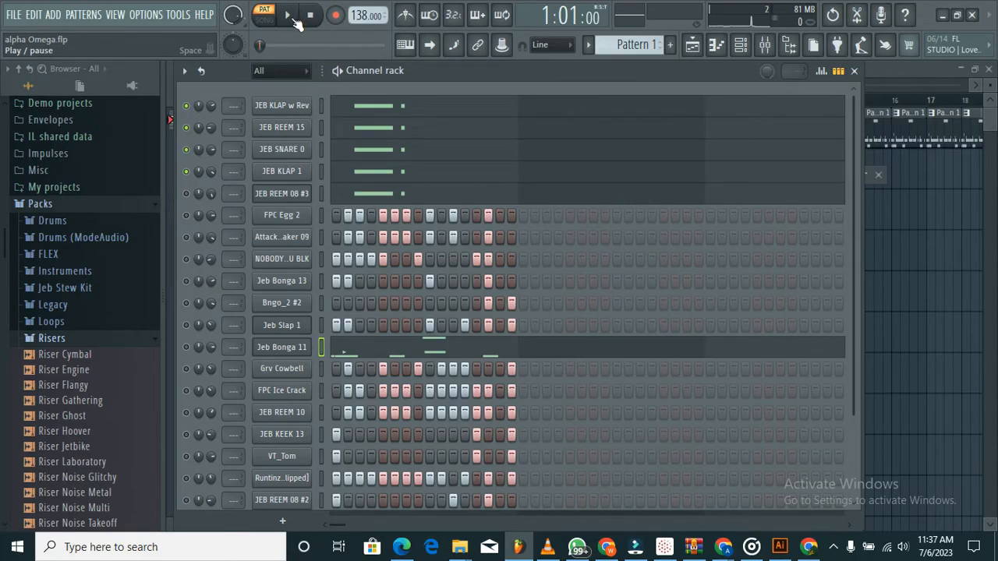
Step: Play Pattern 1 with the Sabarso..ht Rim and FPC Wood Hit 1 channels muted, and check the JEB KLAP w Rev channel's settings
click(294, 17)
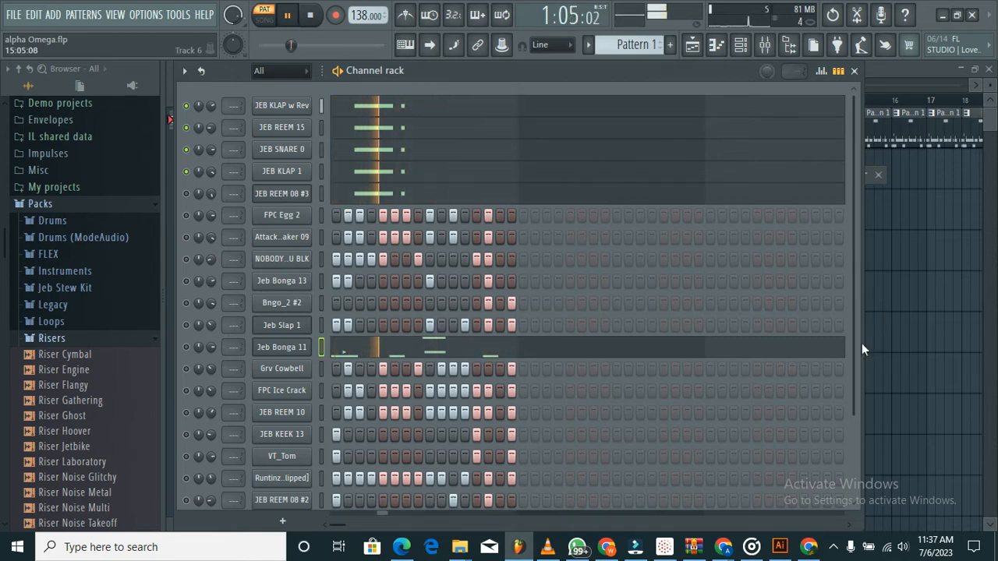
drag(856, 351, 857, 429)
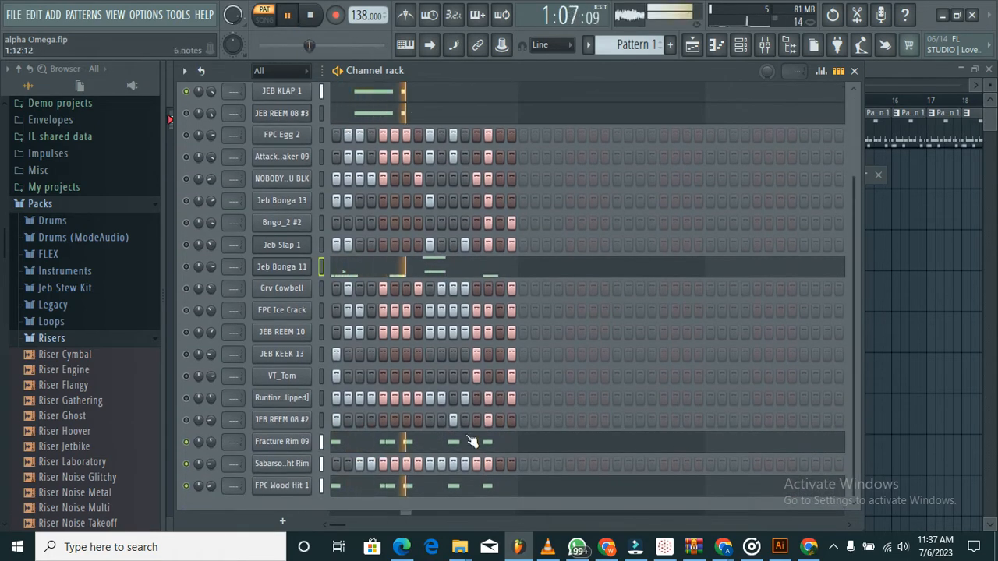
click(187, 465)
click(187, 487)
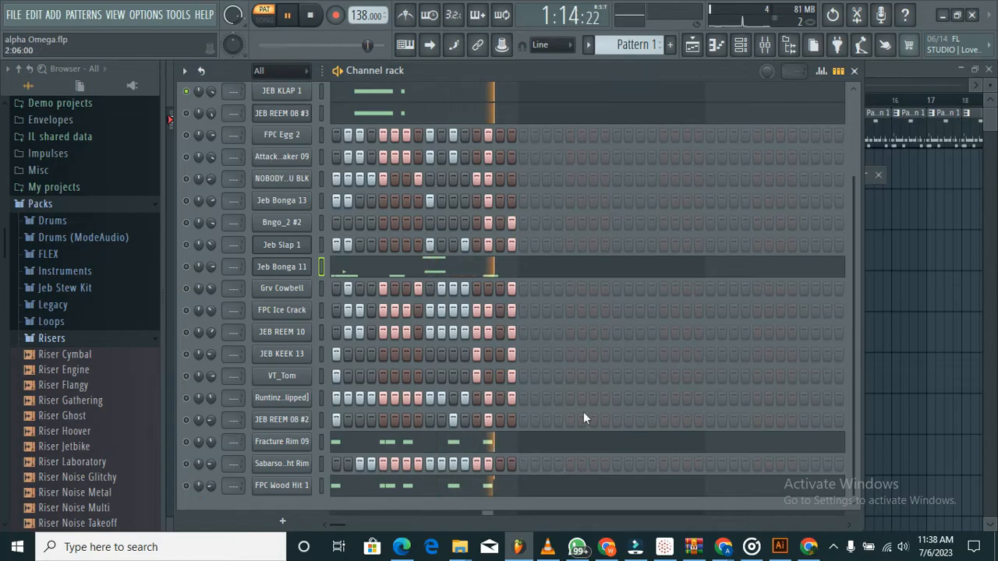
drag(855, 341, 855, 206)
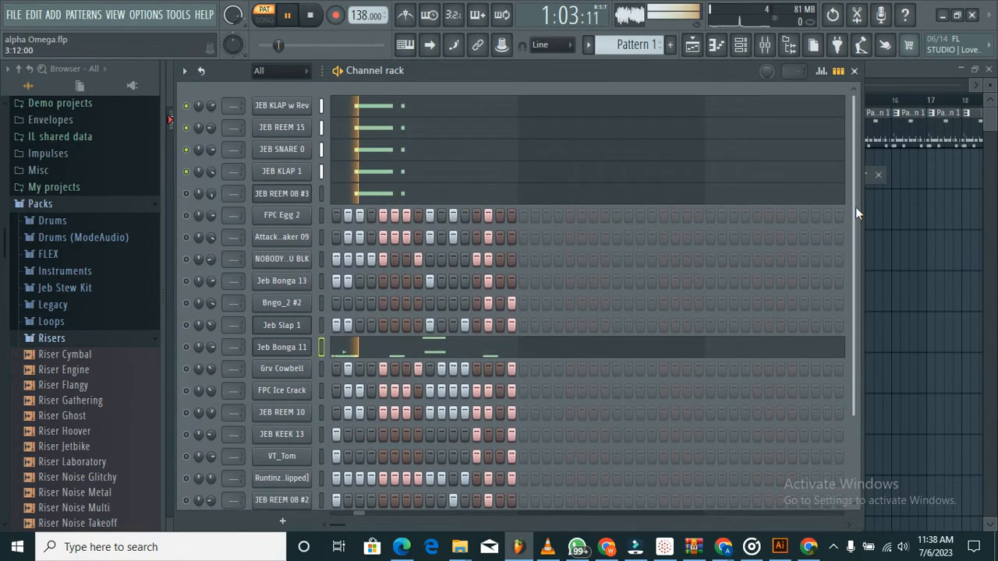
click(295, 107)
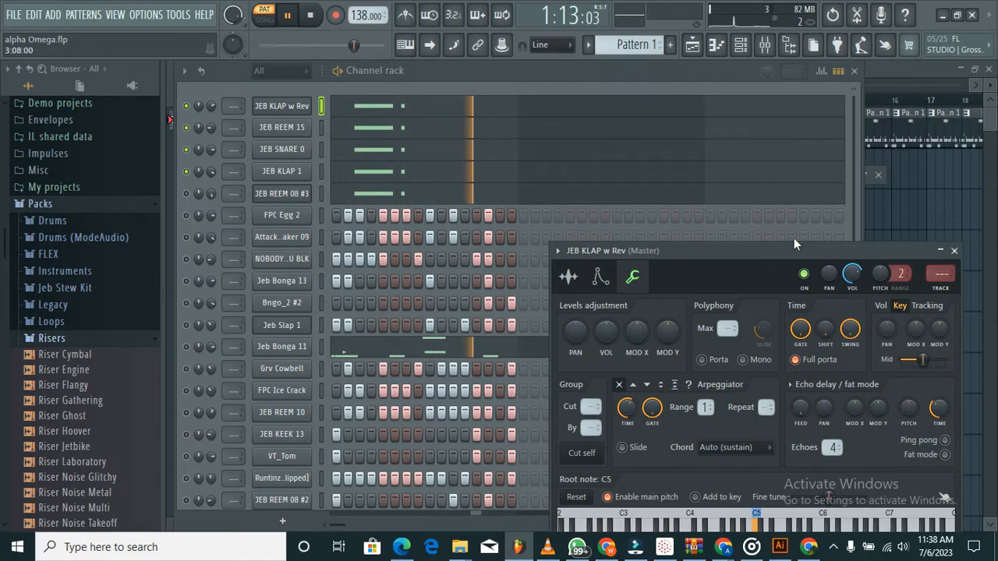
click(955, 252)
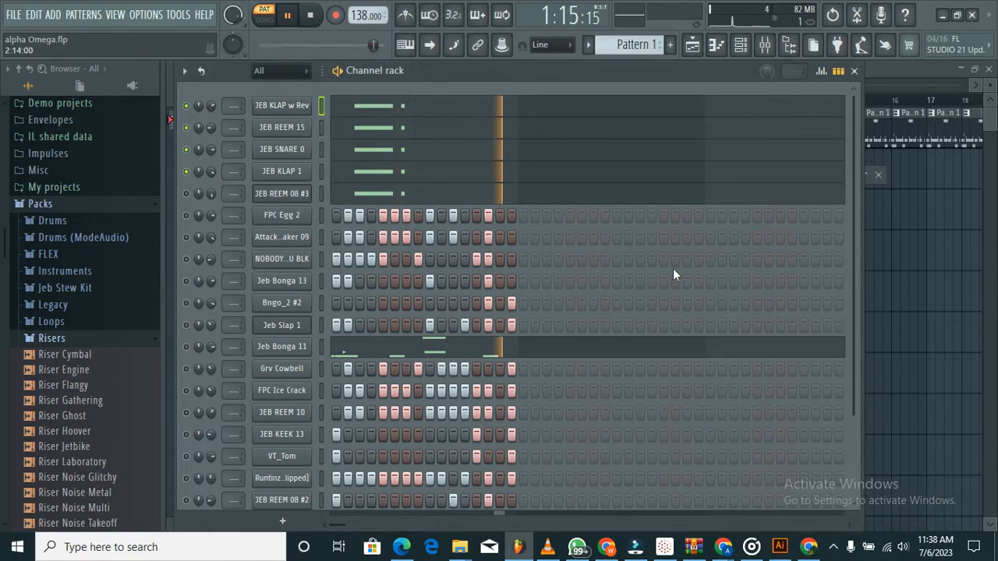
Step: Unmute FPC Wood Hit 1 and mute Sabarso..ht Rim and Fracture Rim 09 to hear the wood hit against the claps
drag(853, 274, 855, 410)
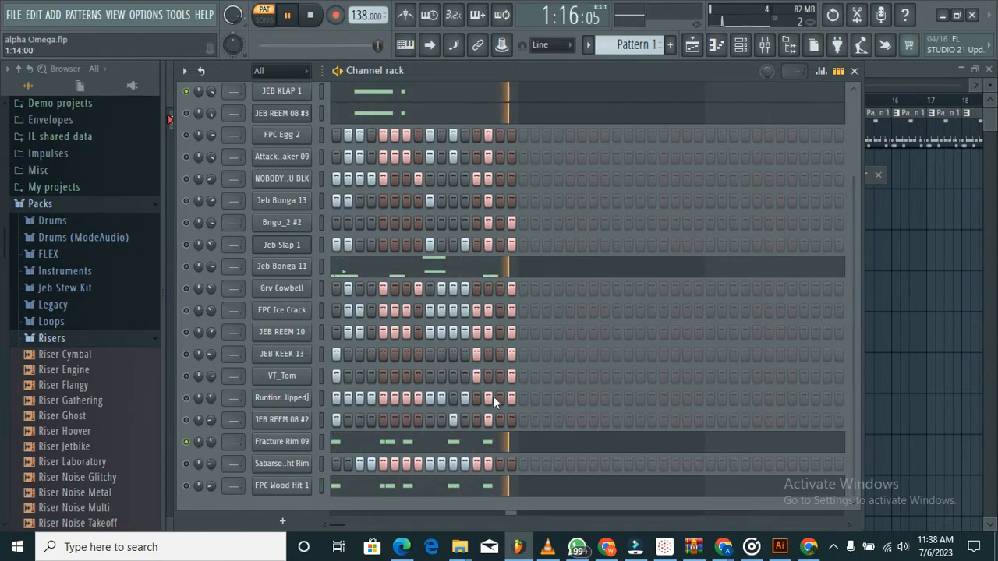
click(187, 486)
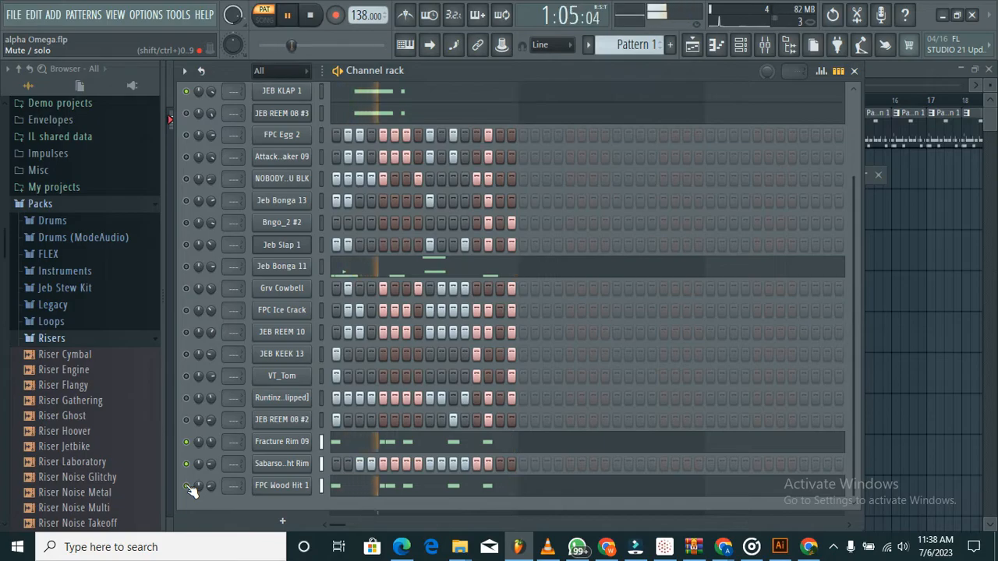
click(187, 464)
click(187, 442)
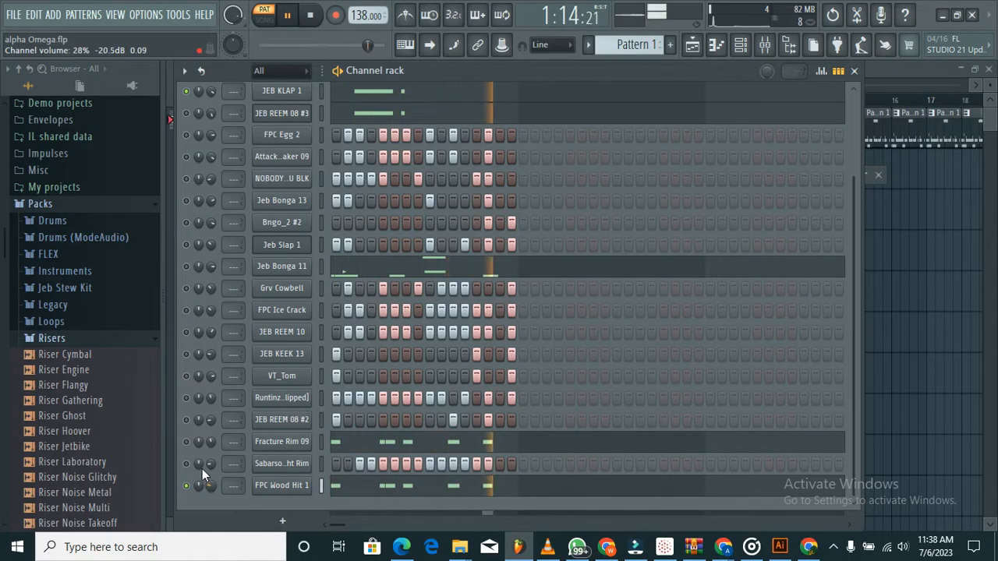
Step: Try the FPC Wood Hit 1 channel at 72% volume and toggle its mute while the pattern plays
drag(202, 469, 178, 383)
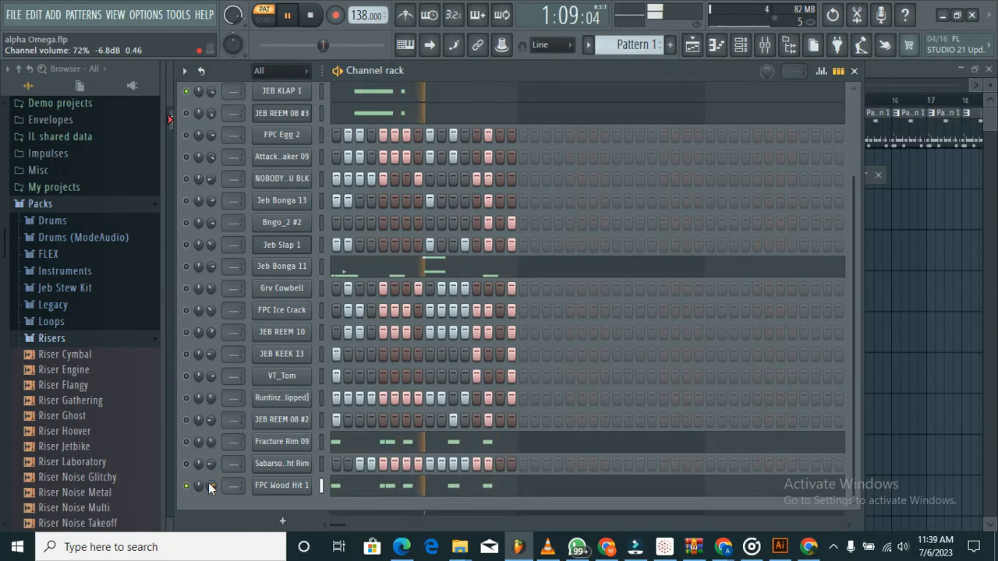
drag(209, 484, 272, 519)
drag(325, 36, 374, 57)
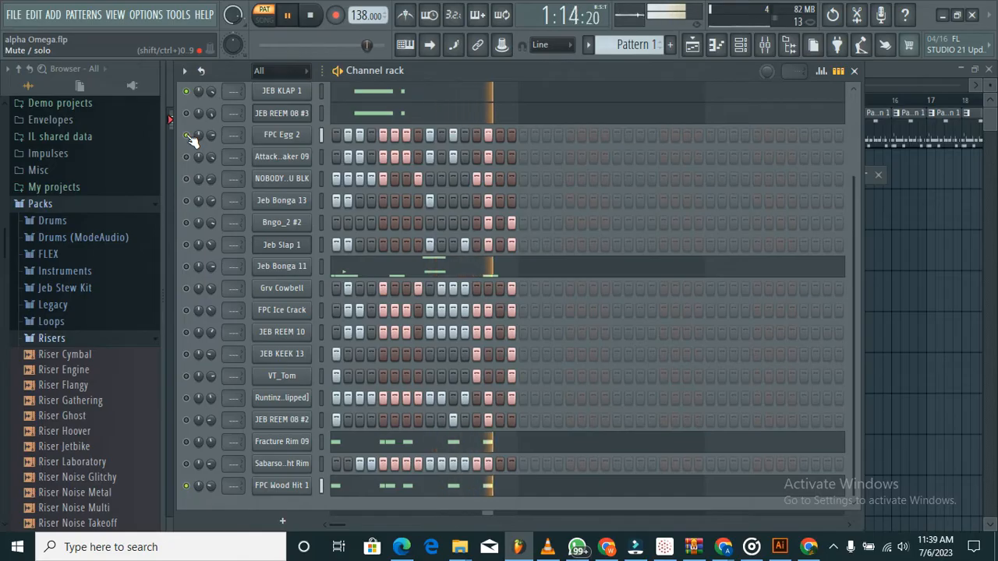
click(187, 487)
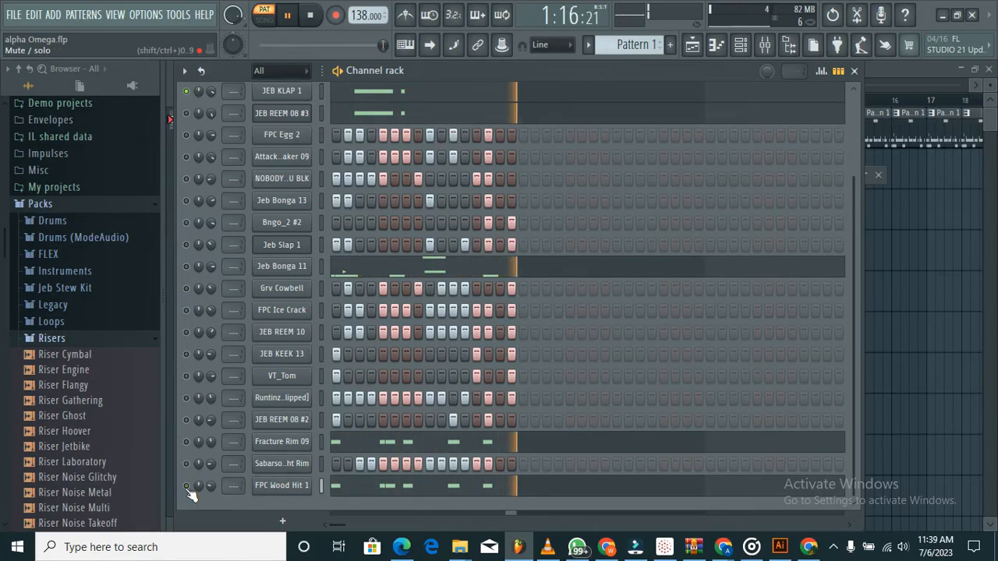
Step: Build up the playing loop by enabling FPC Egg 2, Attack..aker 09 and Jeb Bonga 11 alongside the claps and FPC Wood Hit 1
drag(856, 298, 855, 207)
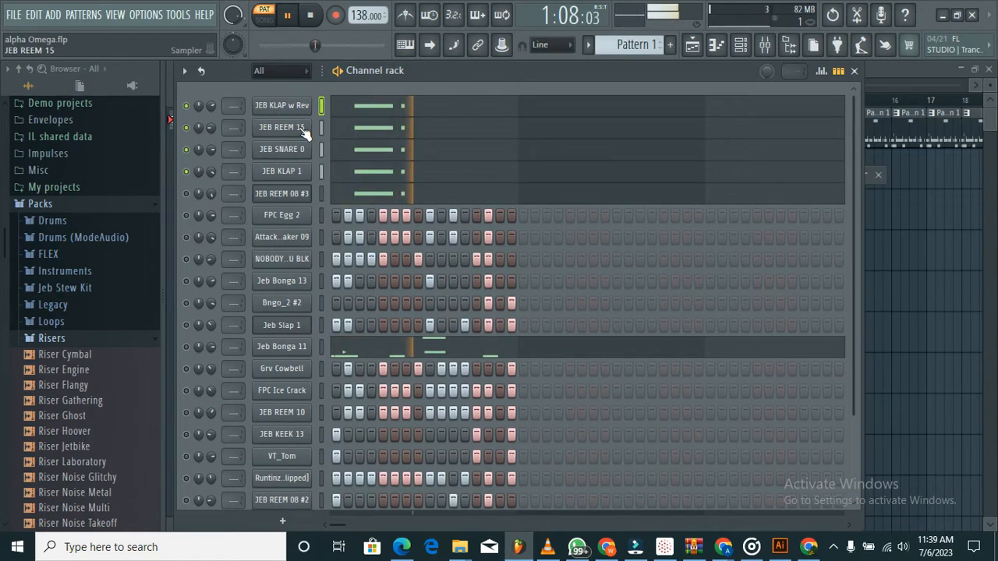
drag(855, 367, 860, 462)
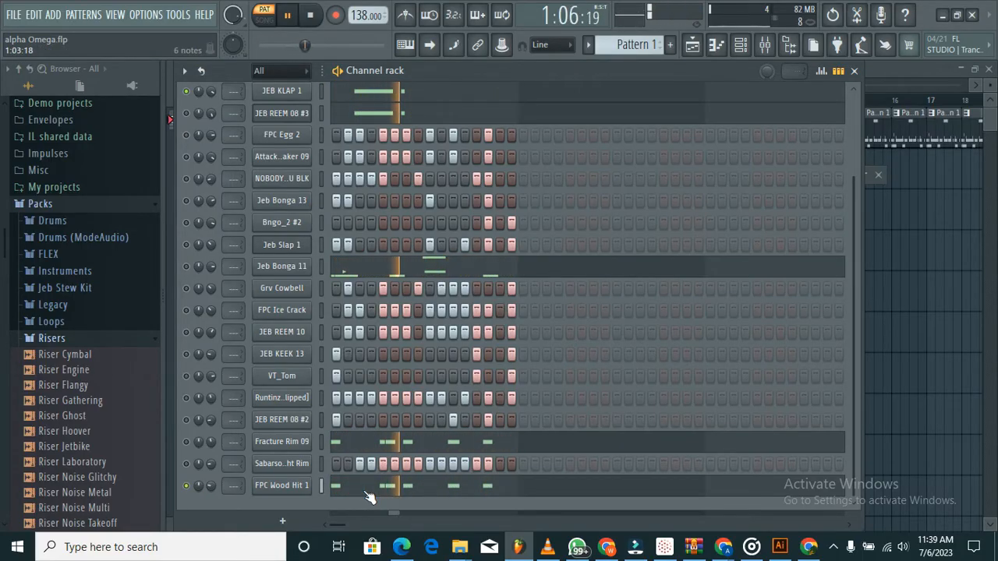
click(187, 157)
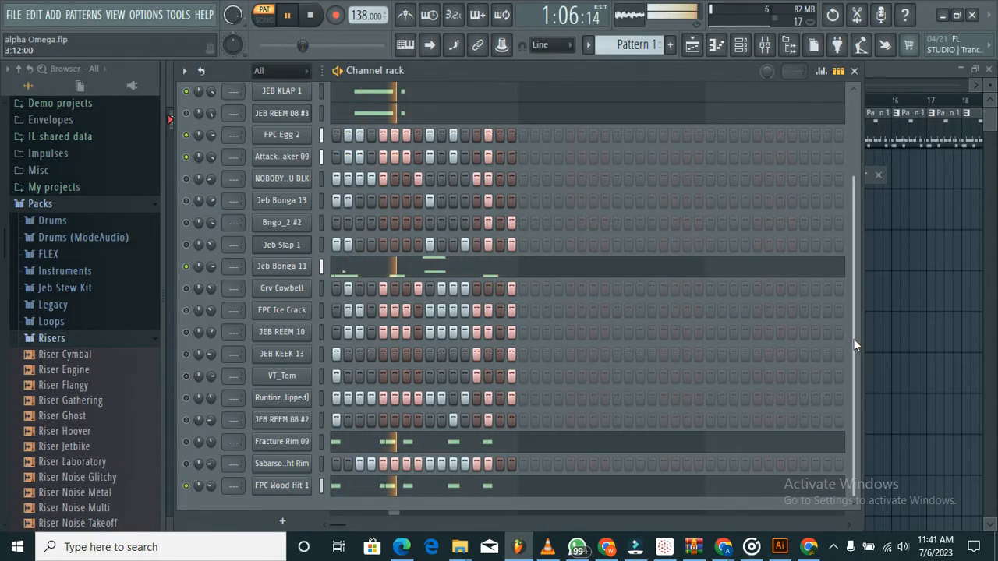
drag(853, 340, 861, 432)
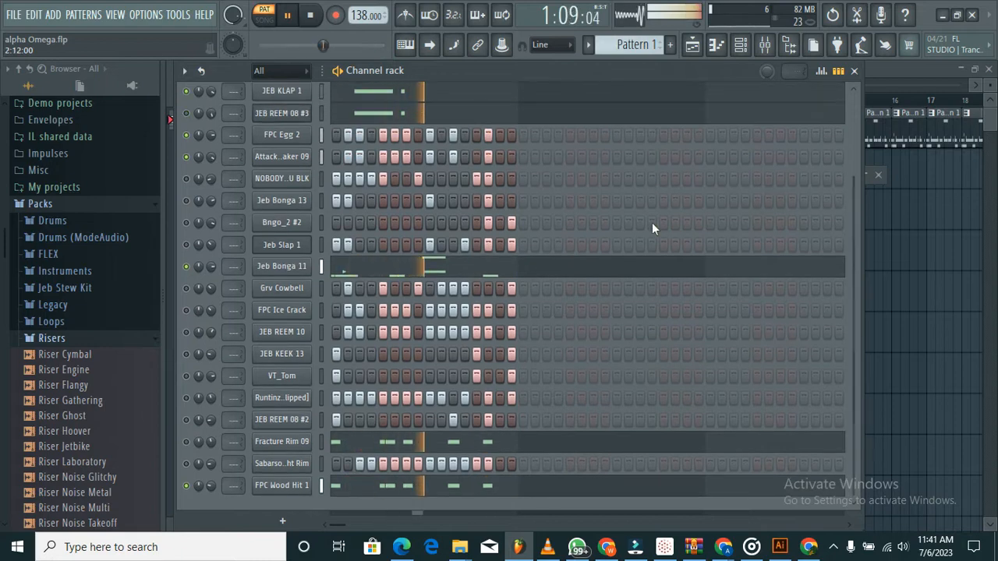
Step: Create a new project from Basic 808 with limiter, saving the changes to alpha Omega.flp
click(14, 15)
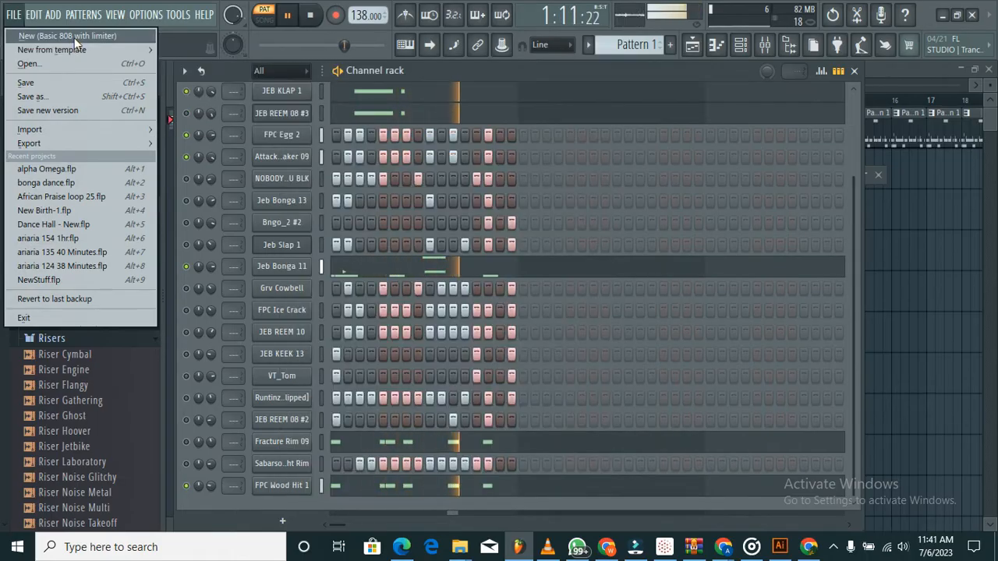
click(34, 35)
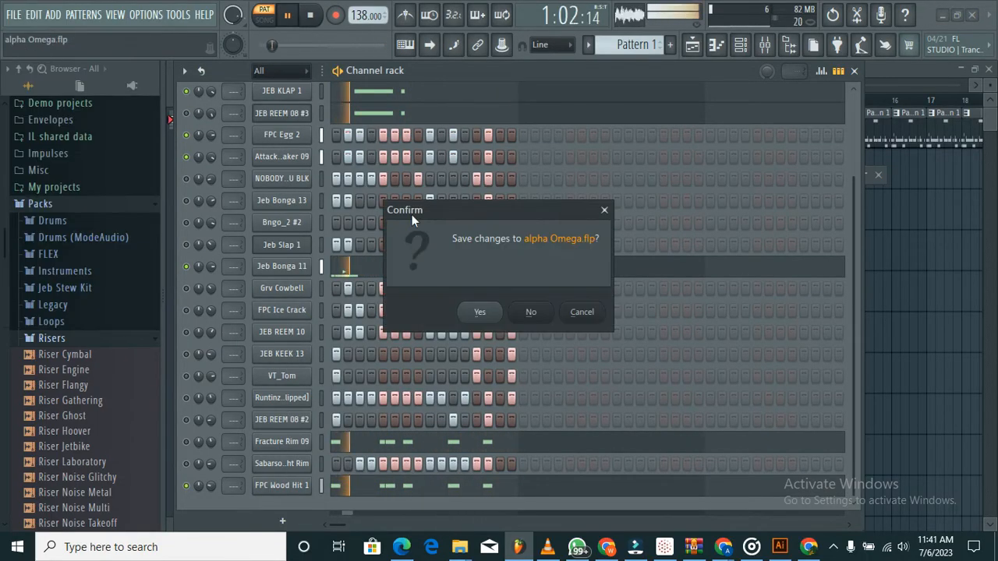
click(481, 313)
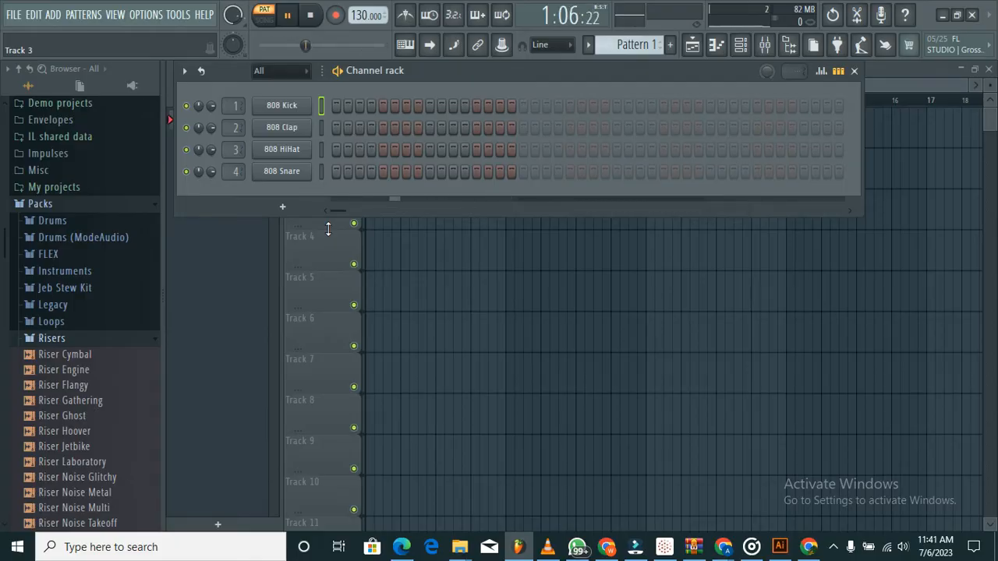
Step: Reopen the Packs folder in the sample browser and set the new project's tempo to 138 BPM
click(51, 205)
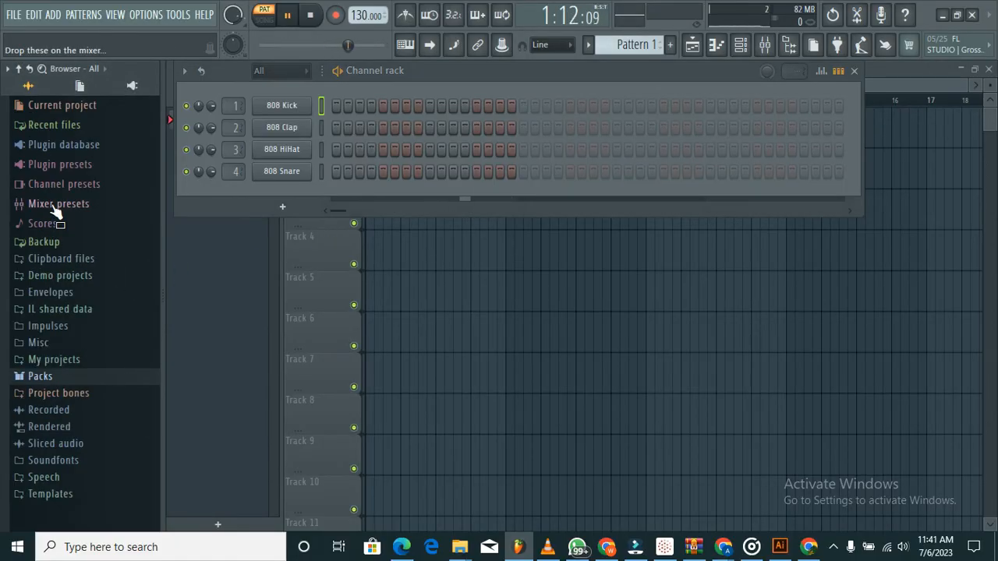
click(76, 380)
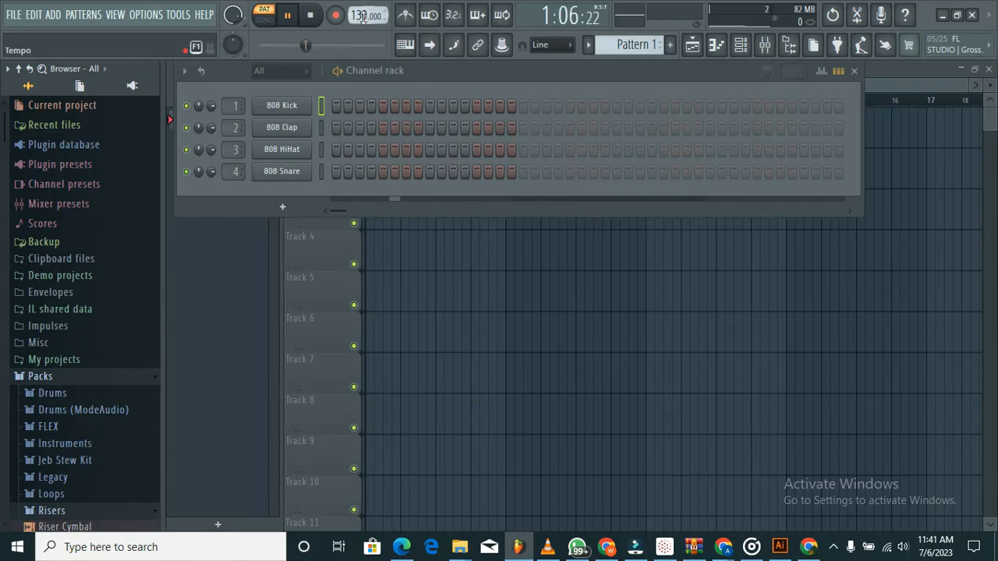
drag(365, 16, 365, 539)
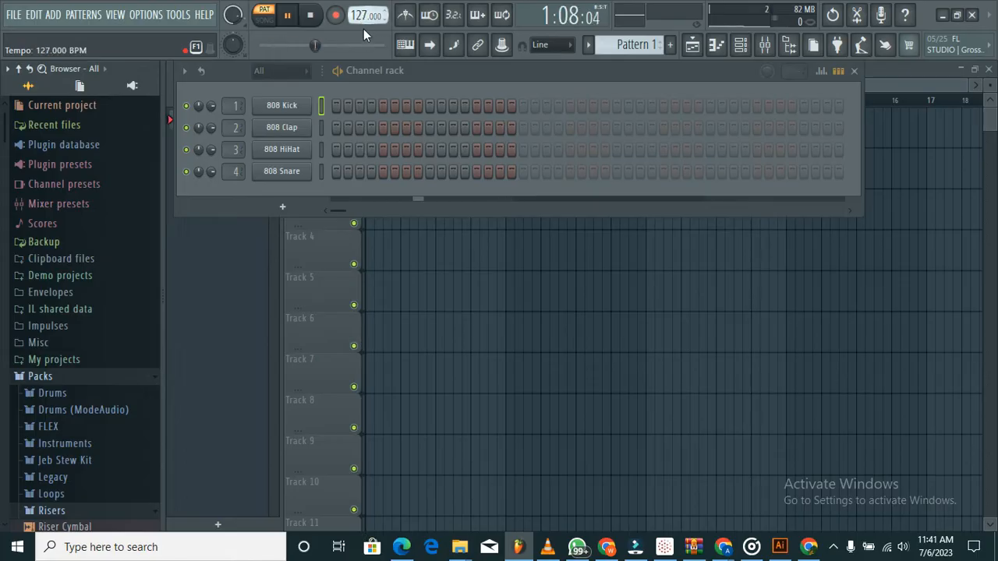
drag(364, 29, 361, 531)
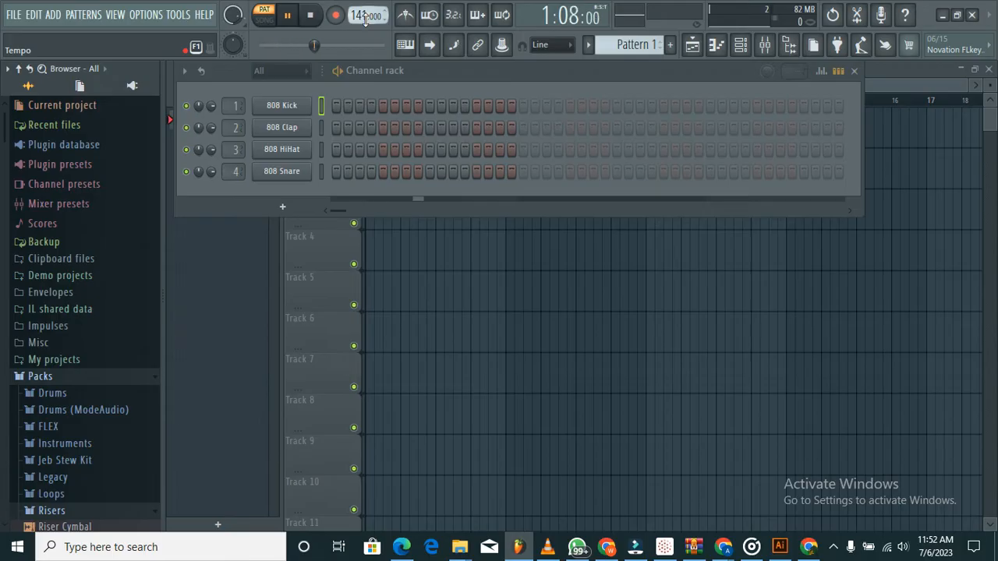
drag(365, 17, 368, 29)
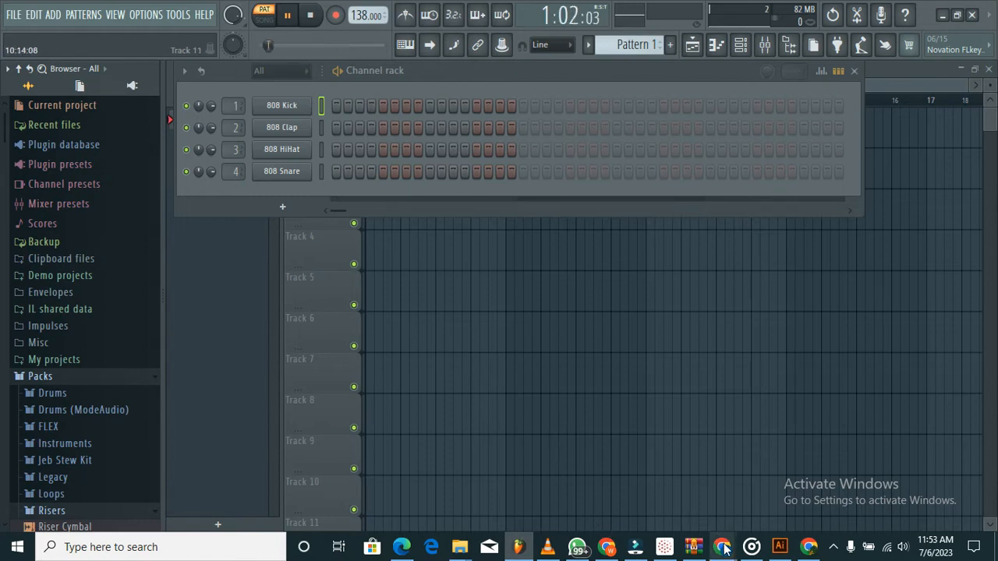
Step: Switch to the browser, play the MVP Ministering reference video from 2:35 for a few seconds, and return to FL Studio
mouse_move(725, 548)
click(638, 491)
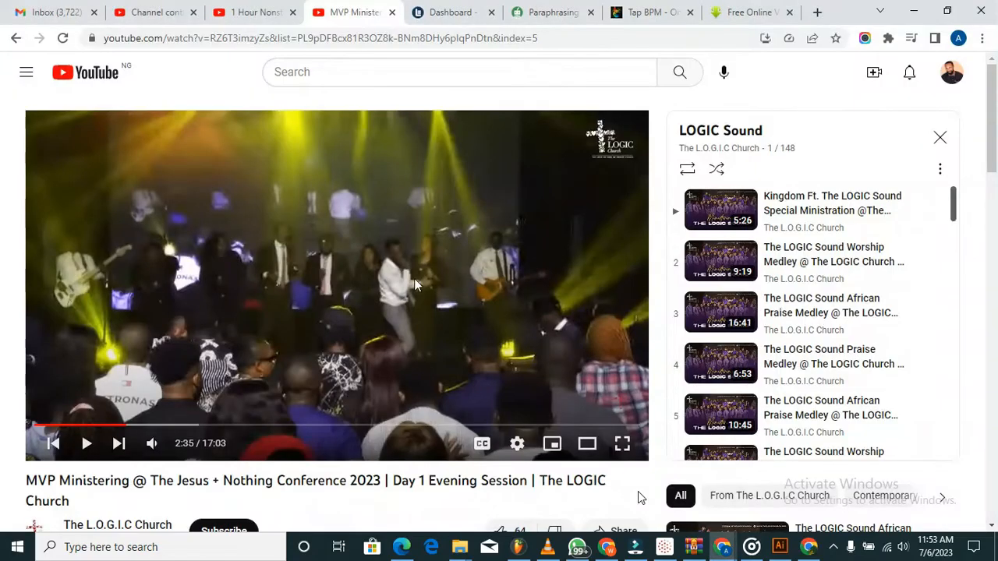
click(87, 443)
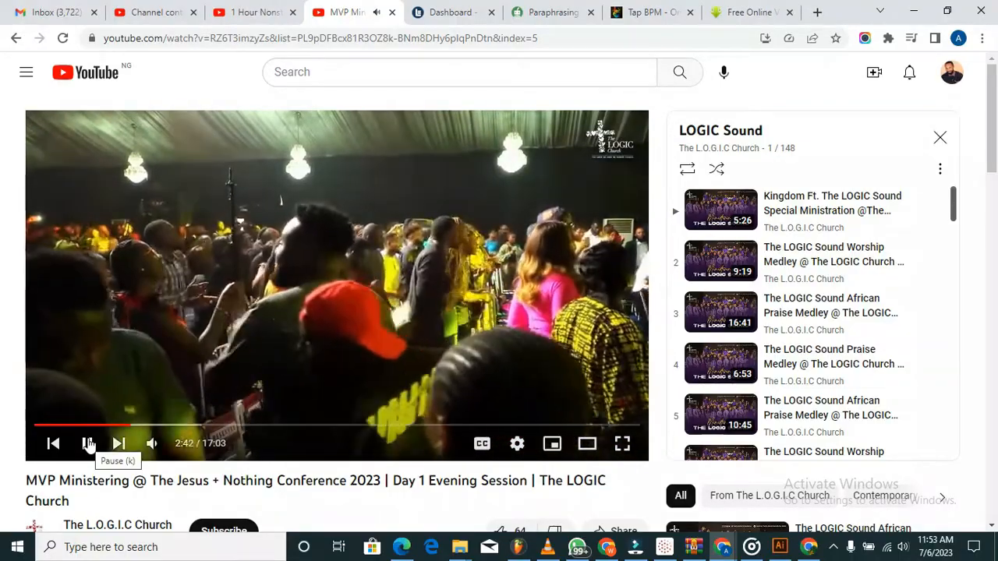
click(521, 546)
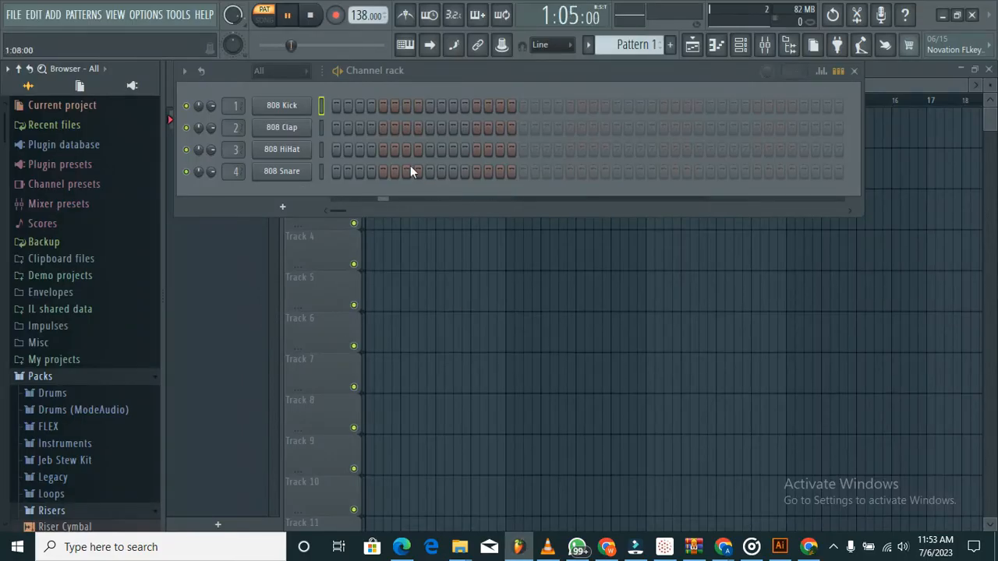
Step: Add 808 Clap hits on steps 2 and 3 of Pattern 1 and pause playback
click(349, 130)
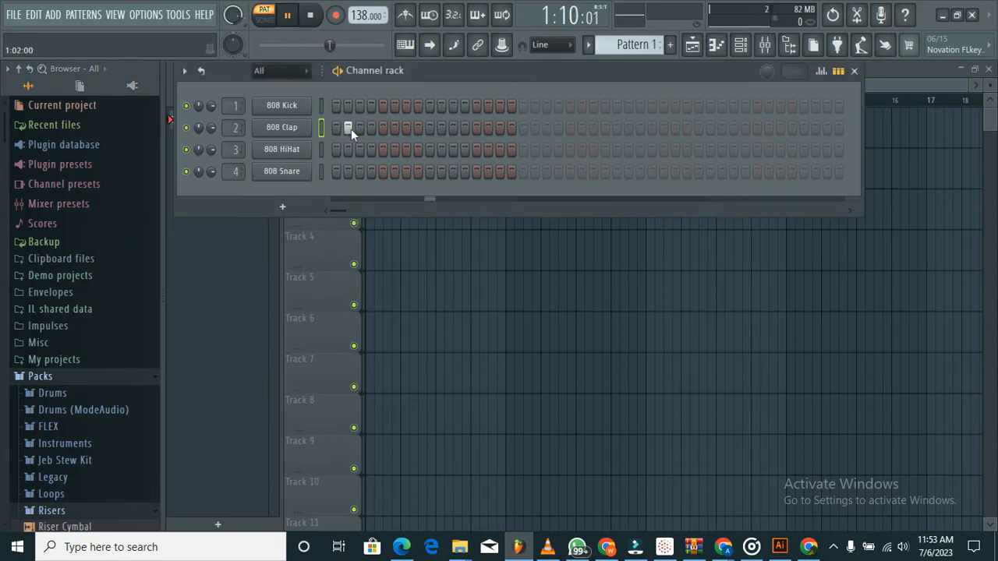
click(359, 129)
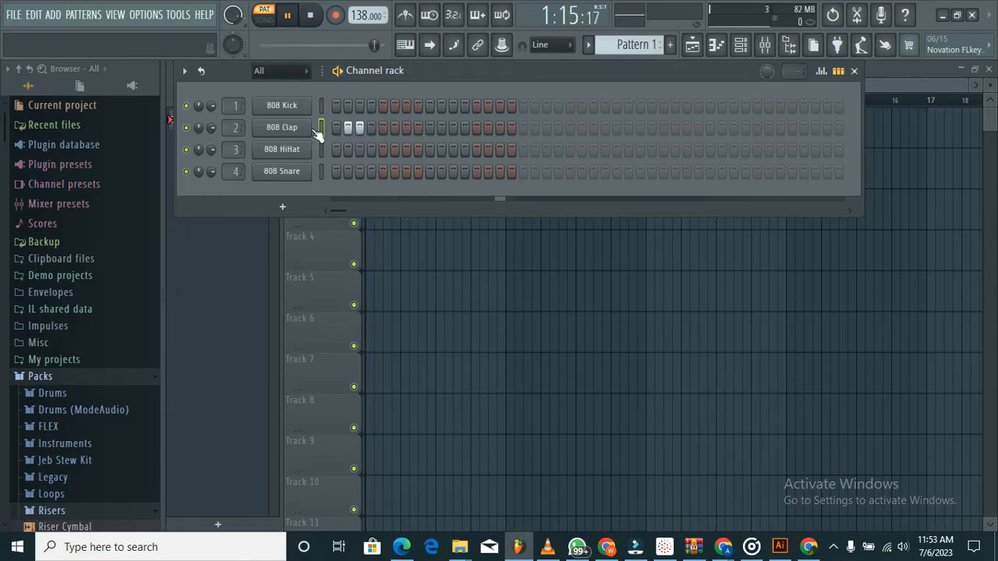
click(288, 16)
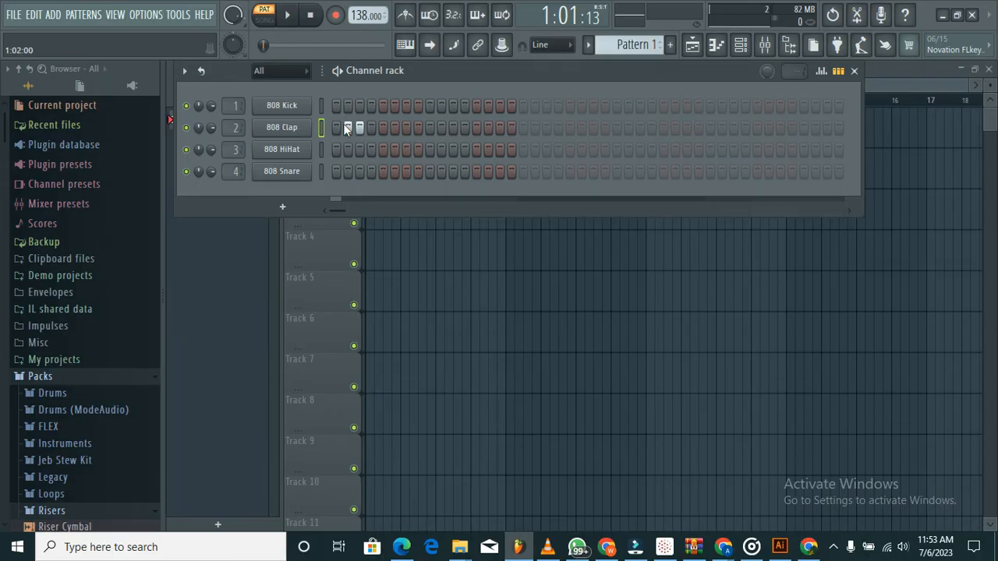
Step: Open the 808 Clap notes in the piano roll and move the two C5 hits to steps 9 and 13 of bar 1
right_click(288, 133)
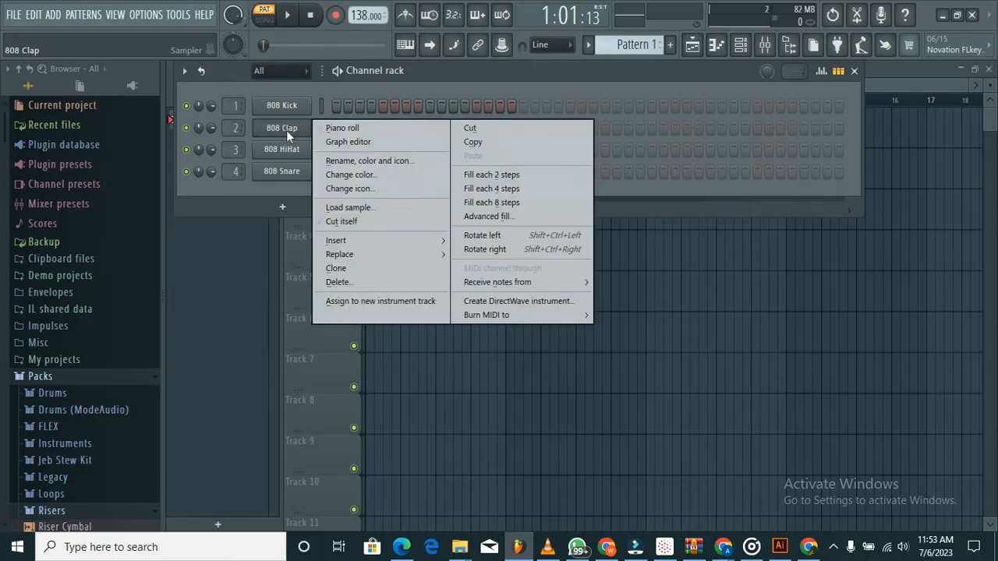
click(341, 129)
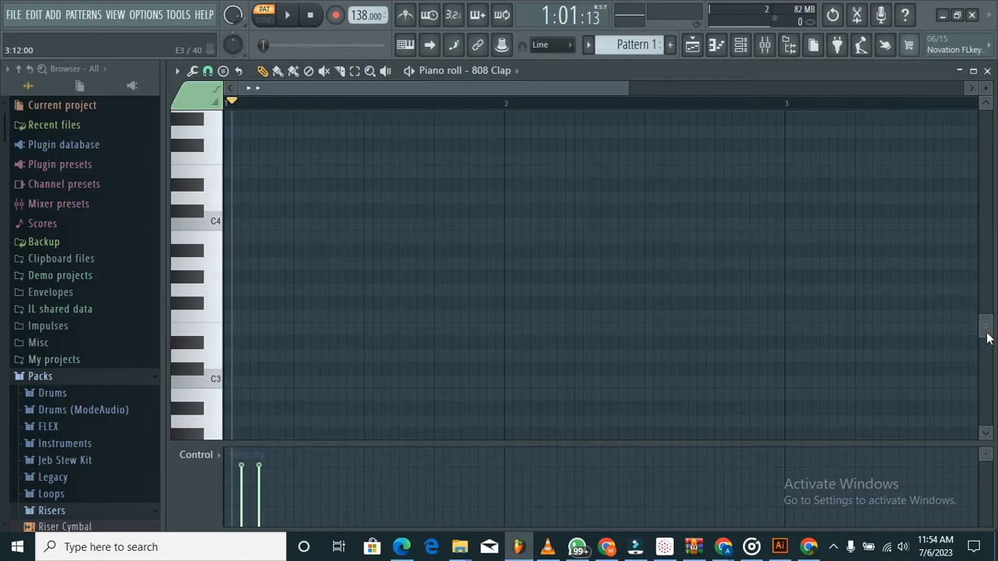
drag(987, 337, 982, 290)
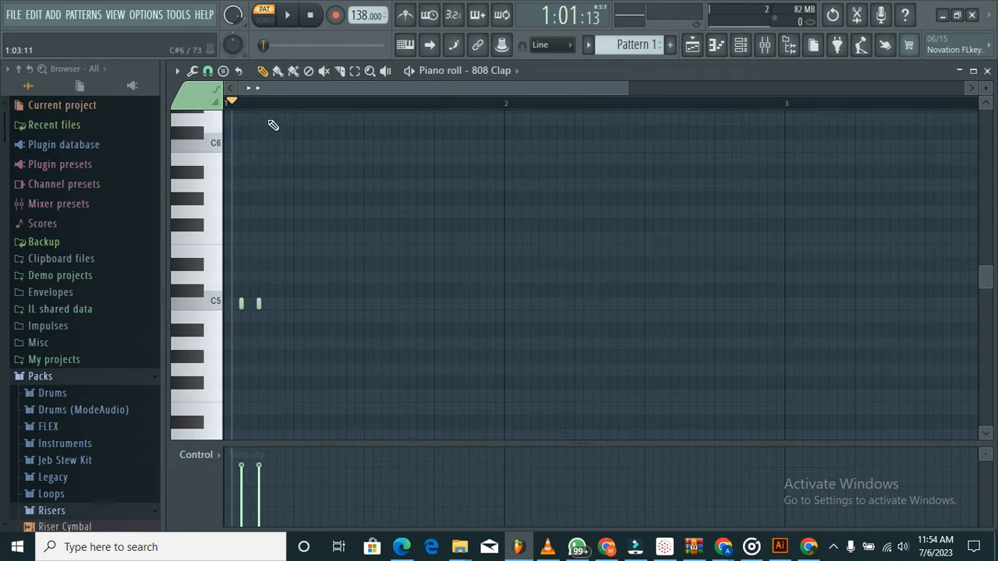
click(279, 71)
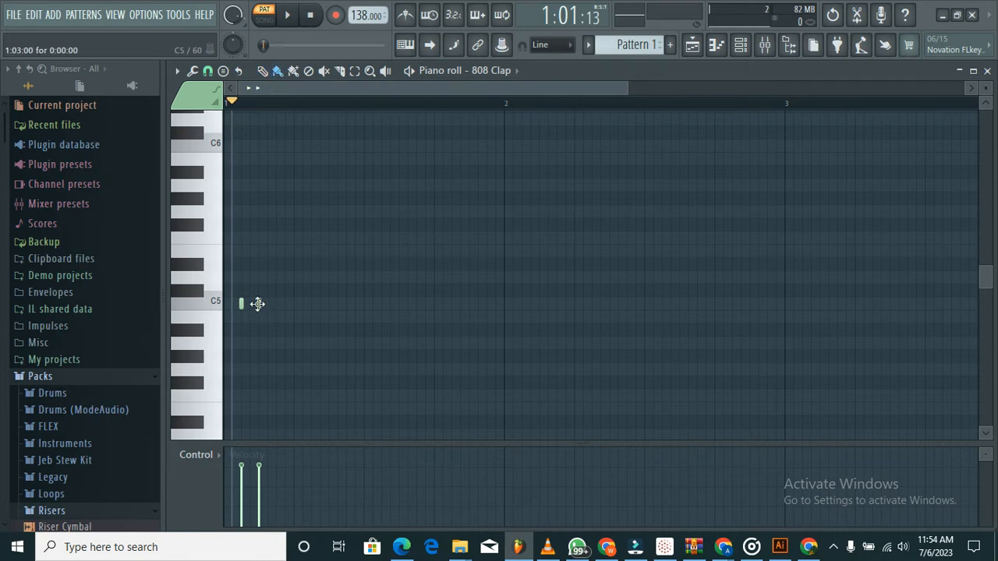
drag(257, 304, 355, 309)
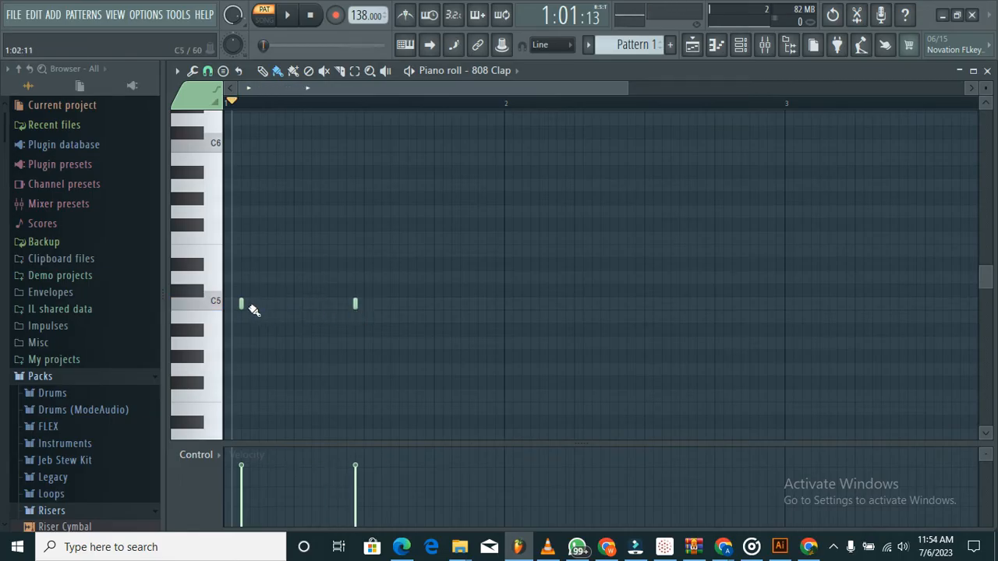
drag(241, 305, 324, 305)
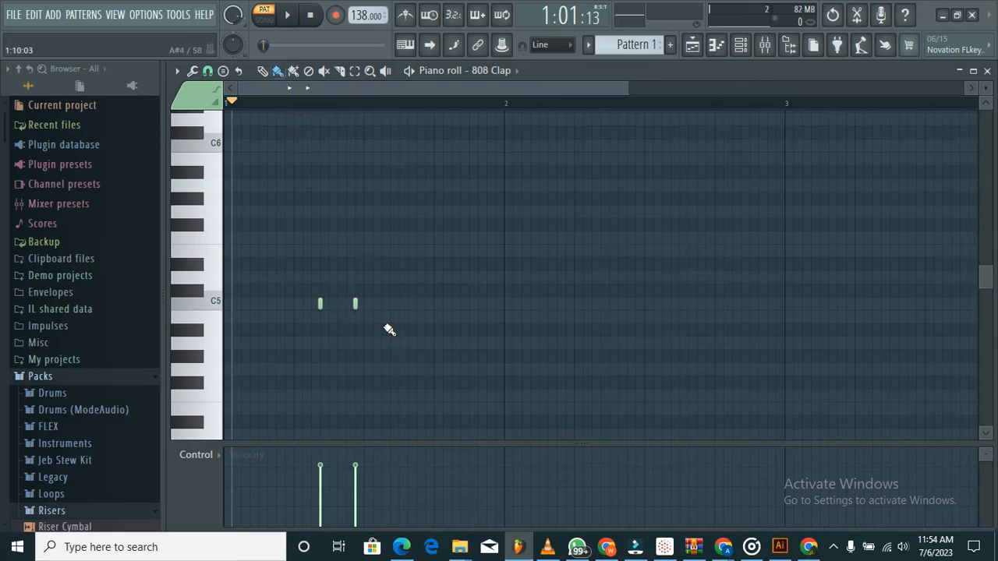
drag(354, 303, 431, 311)
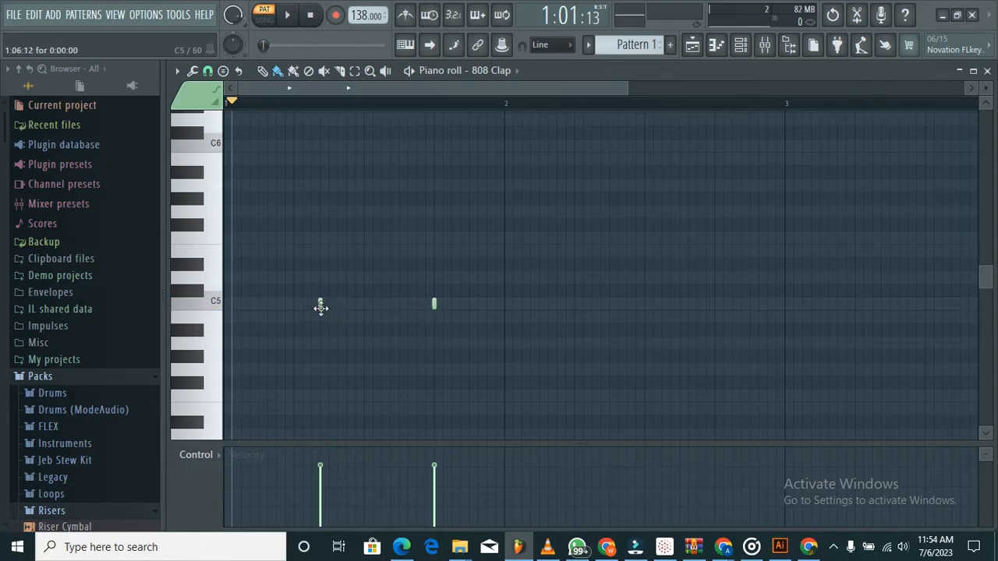
drag(320, 305, 364, 307)
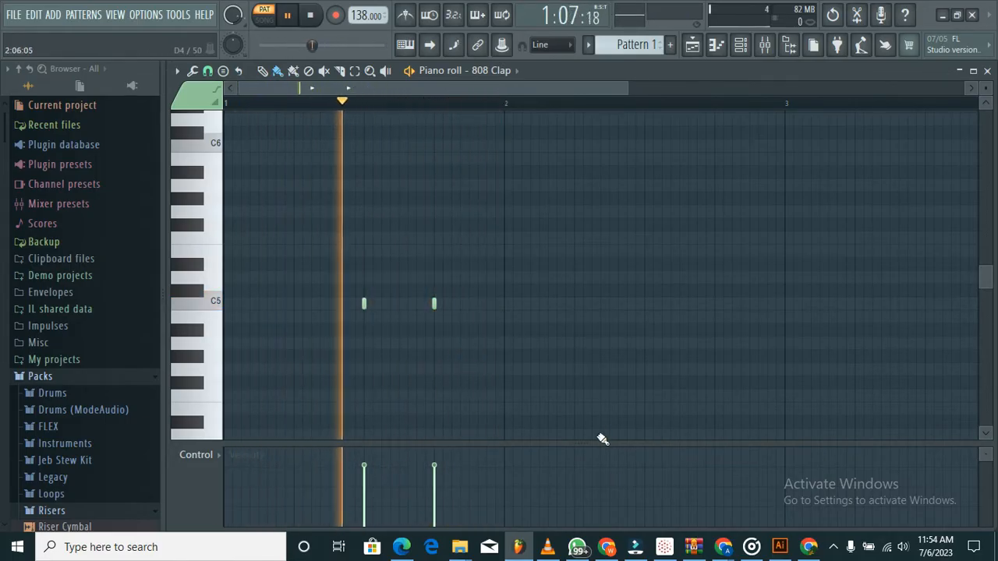
Step: Switch to Filmora, replay the reference video from its start with the preview volume raised, pause it, and return to FL Studio
click(638, 553)
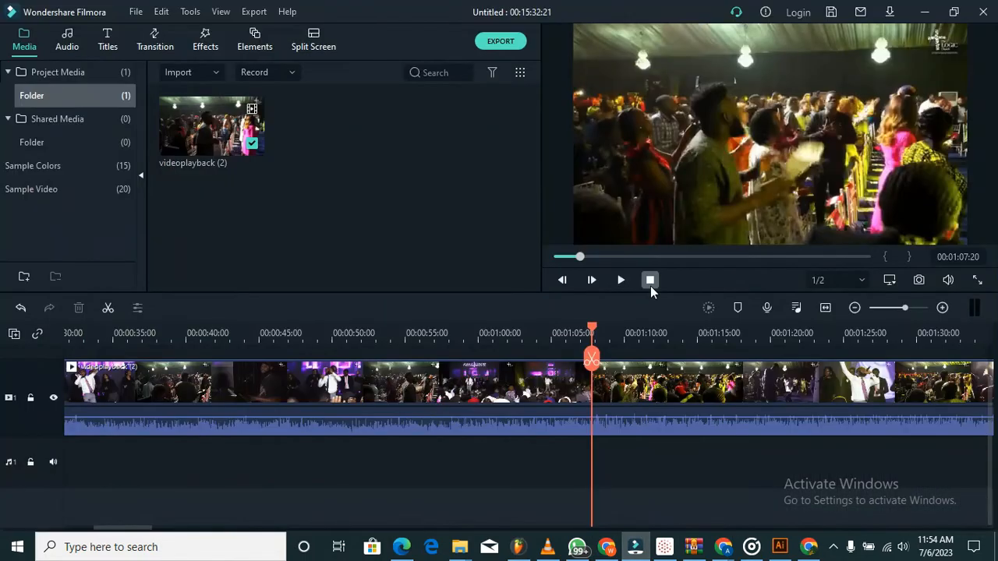
click(650, 281)
click(623, 282)
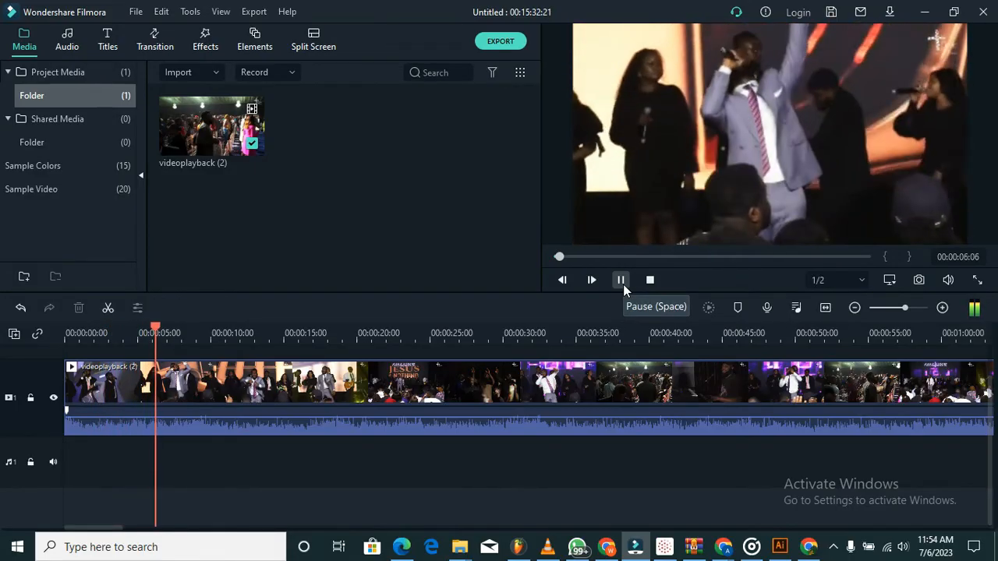
mouse_move(949, 281)
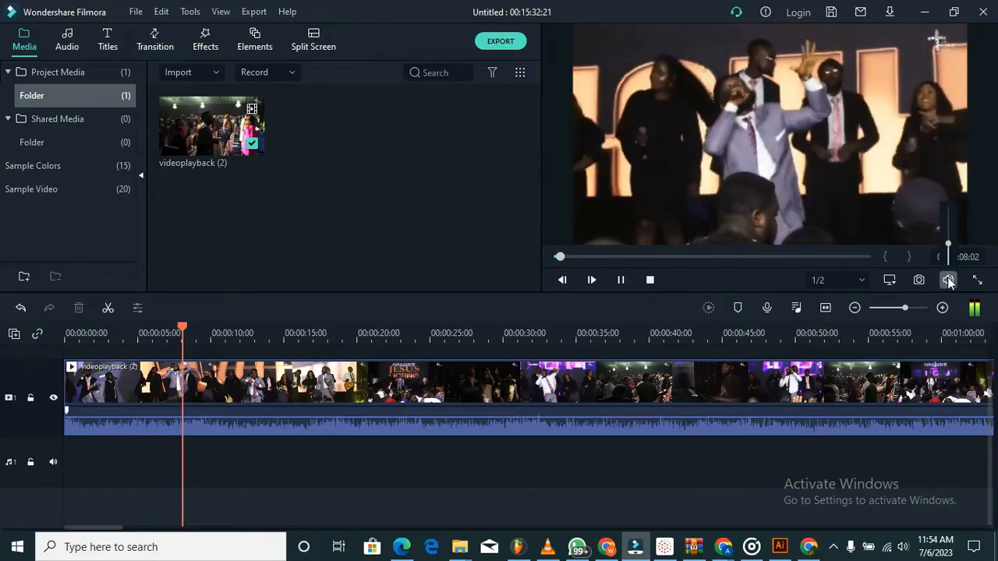
drag(948, 243, 947, 223)
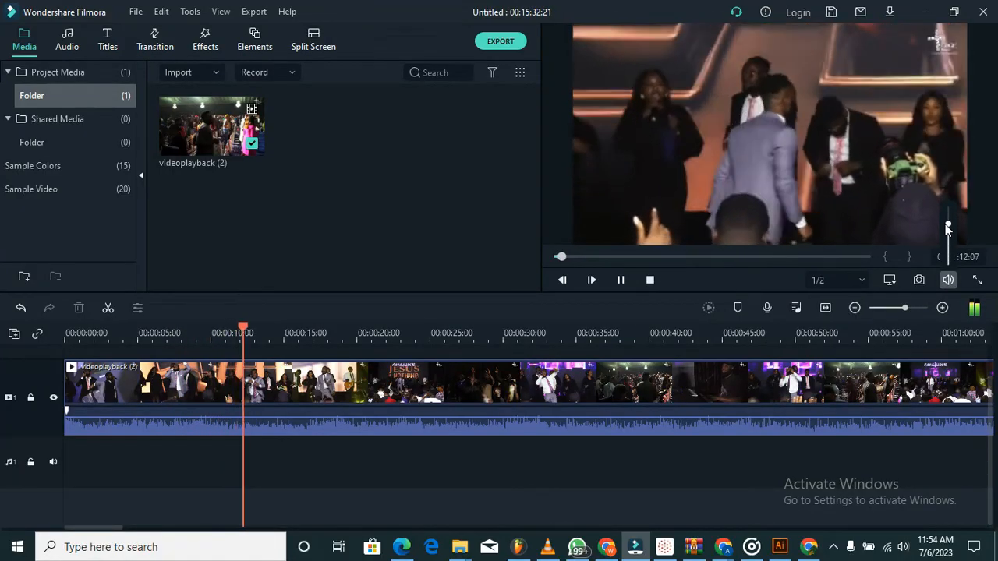
click(519, 548)
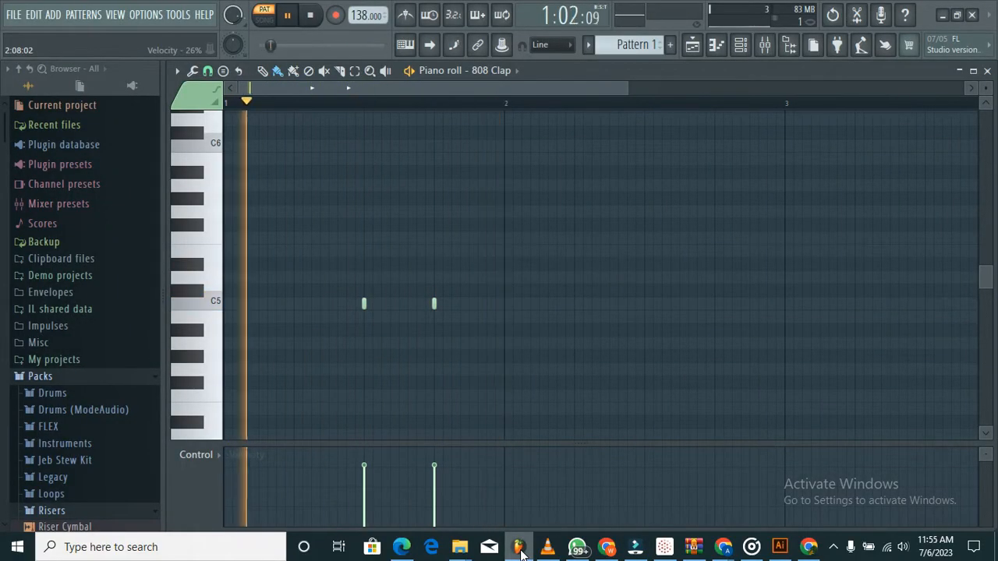
click(636, 547)
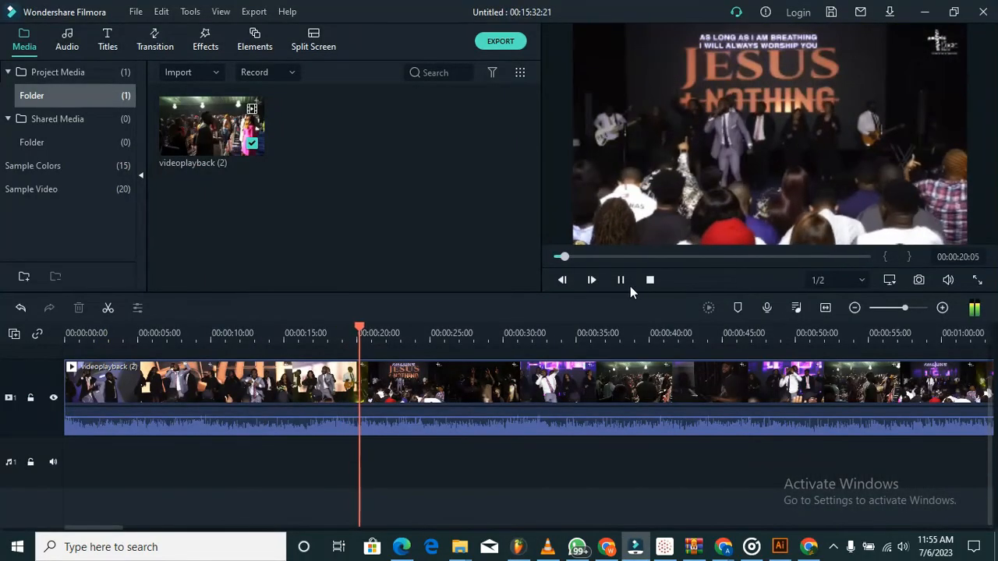
click(622, 282)
click(519, 549)
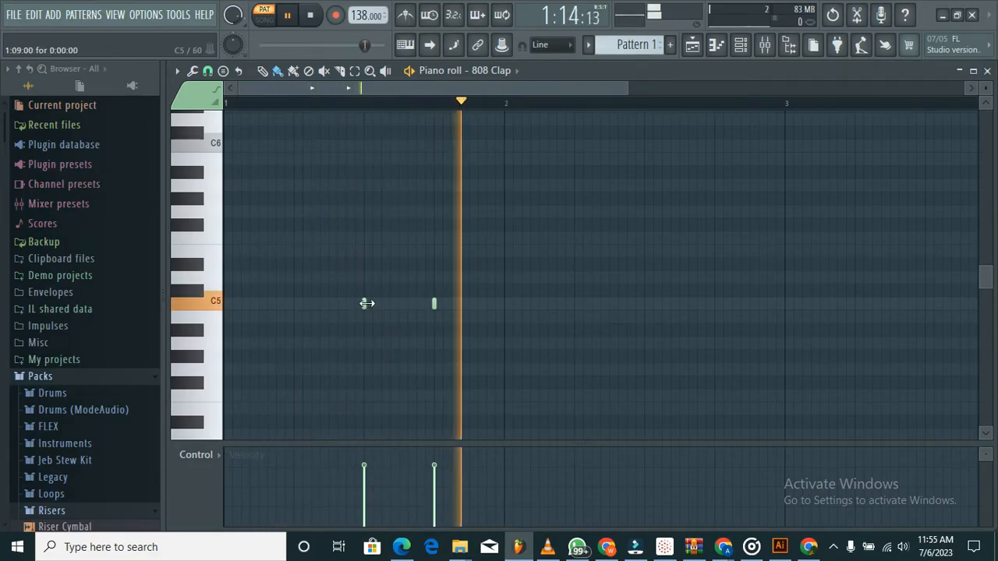
Step: Lengthen the first 808 Clap note to just before the second one, and raise the second note's velocity to maximum
drag(367, 304, 420, 304)
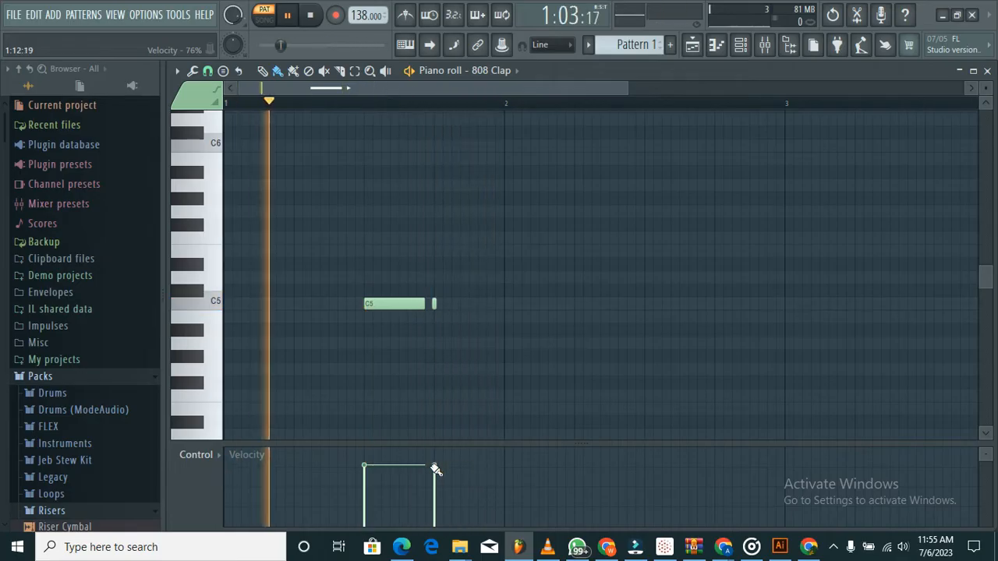
drag(436, 470, 438, 450)
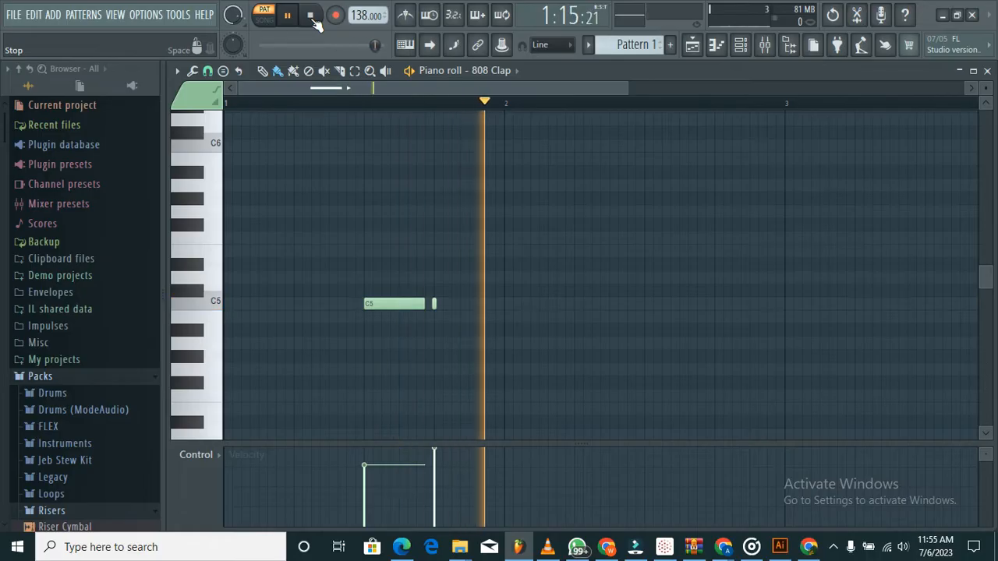
Step: Bring up the Channel rack and clone the 808 Clap channel
click(741, 47)
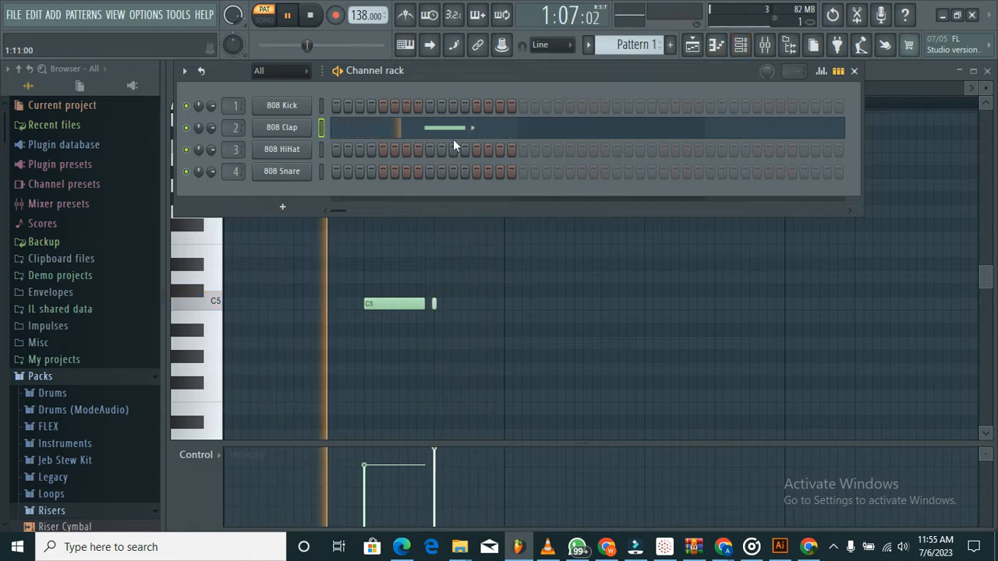
right_click(295, 129)
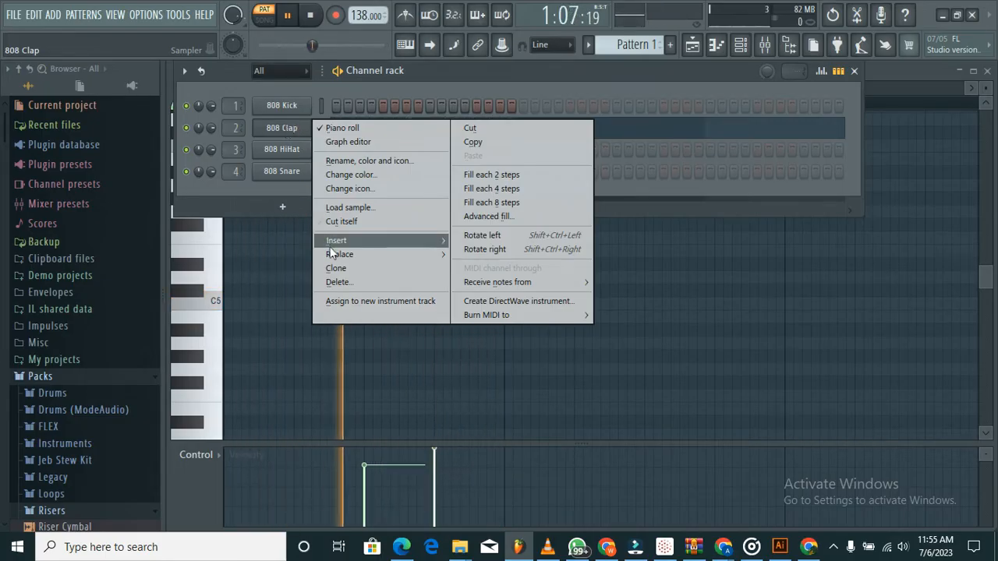
click(351, 270)
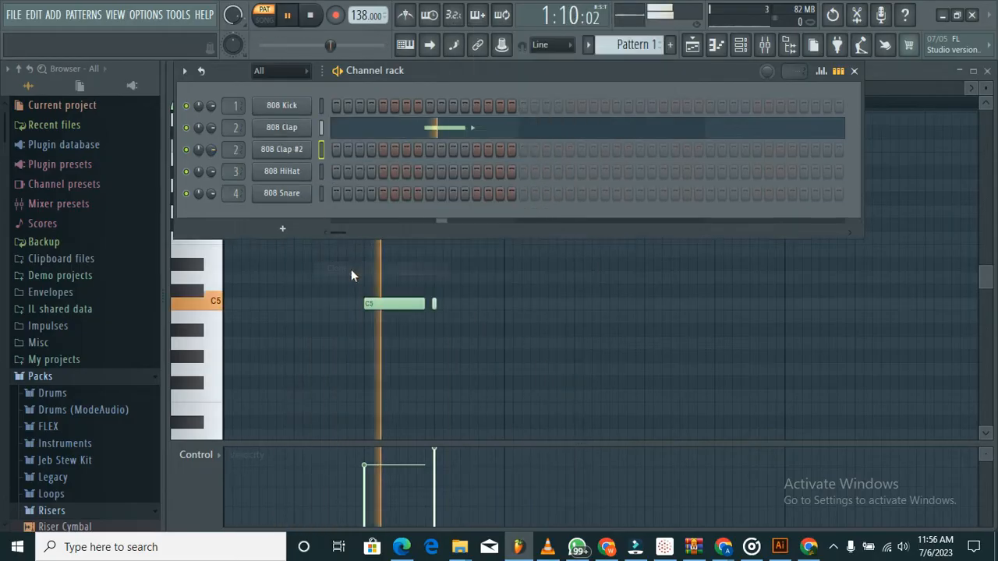
Step: Copy the 808 Clap channel's notes and paste them into 808 Clap #2
right_click(289, 129)
click(474, 142)
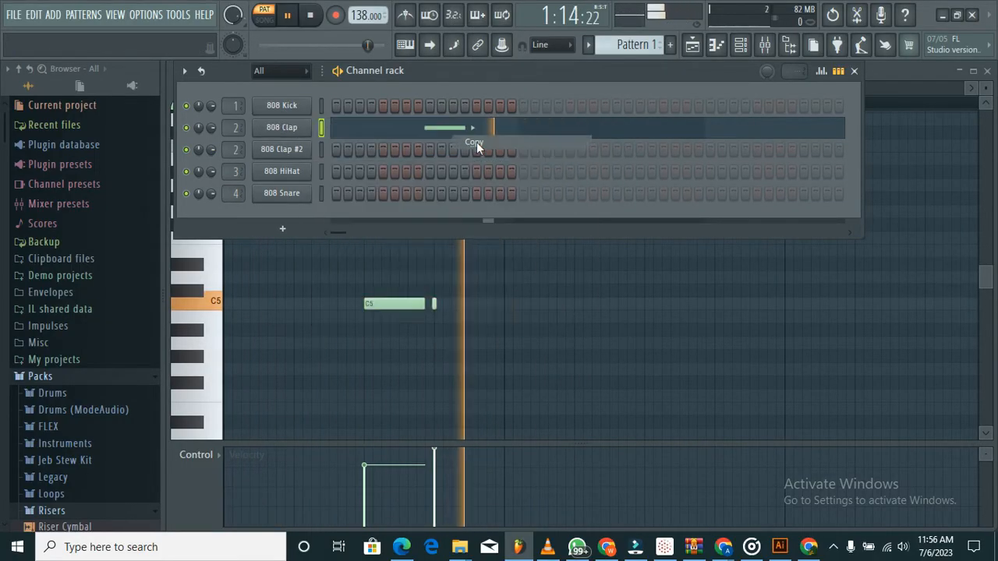
right_click(294, 152)
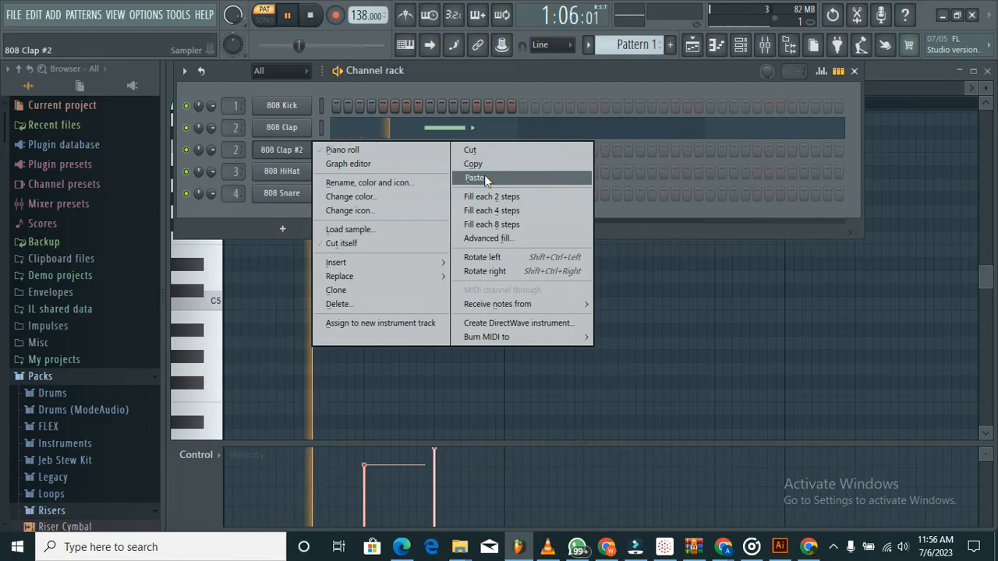
click(279, 132)
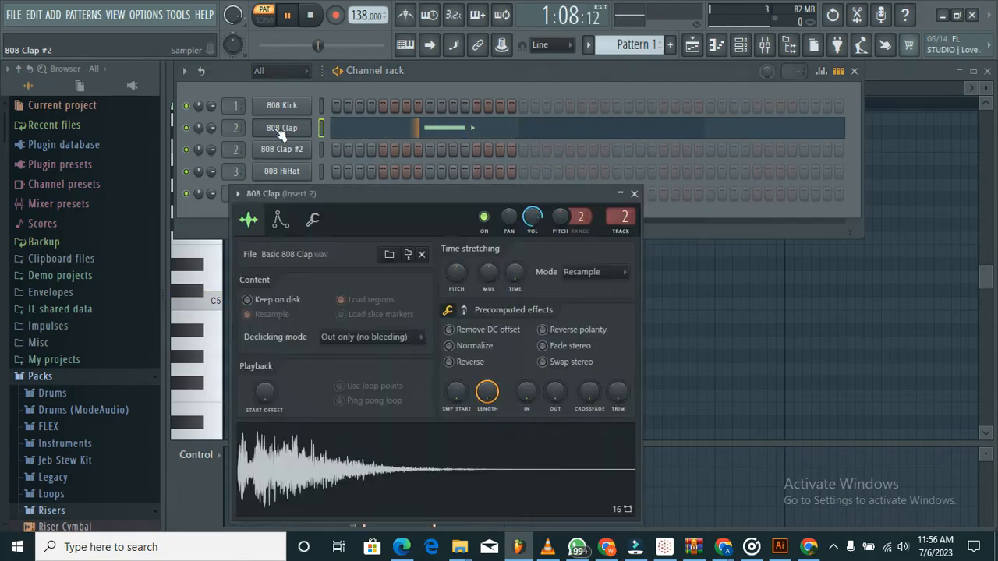
right_click(281, 133)
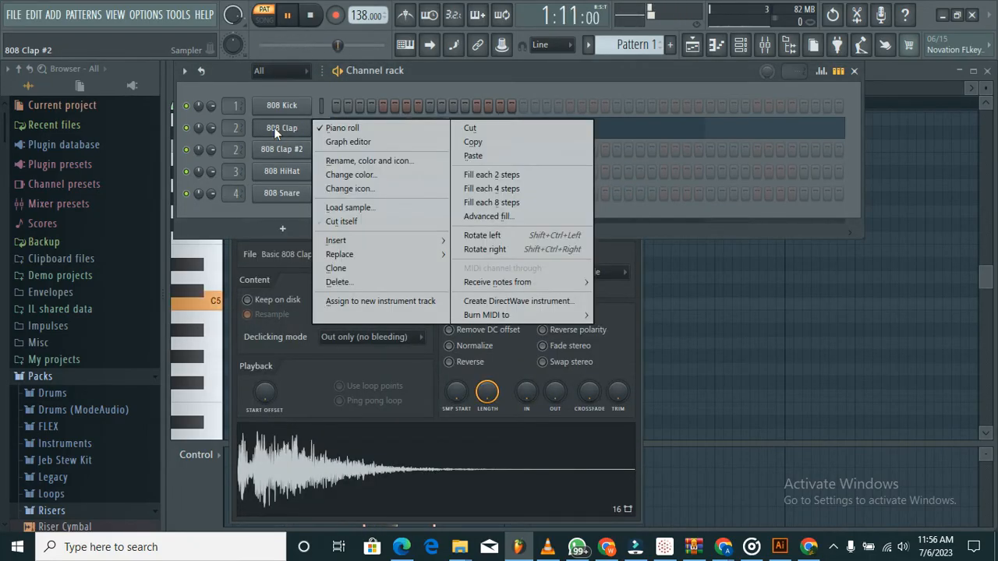
click(482, 142)
click(303, 155)
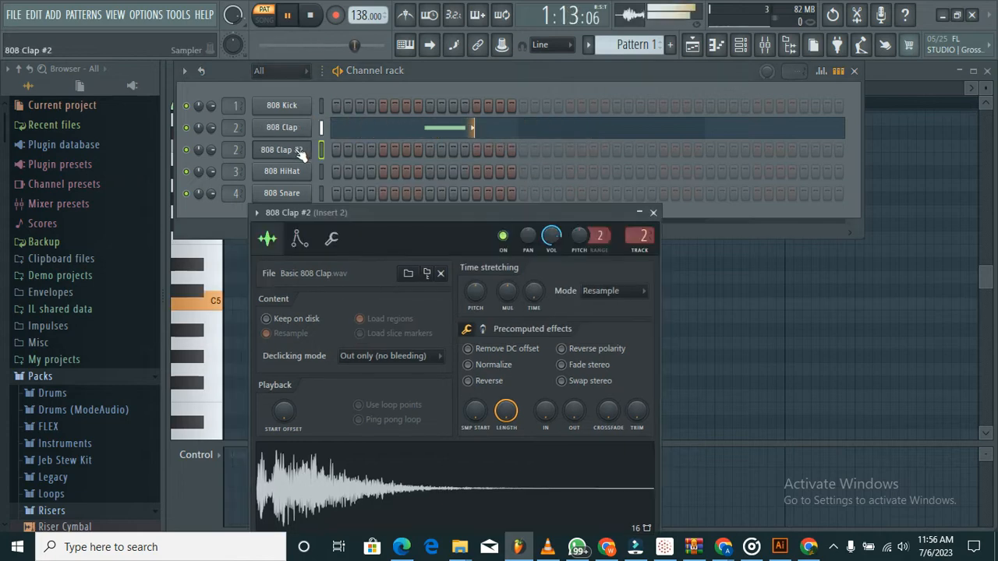
click(654, 213)
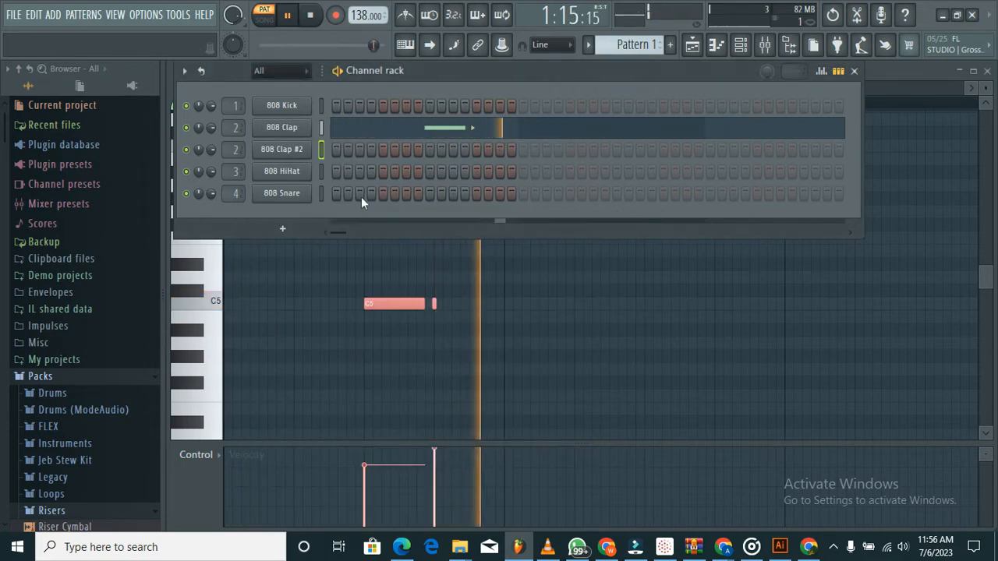
right_click(296, 152)
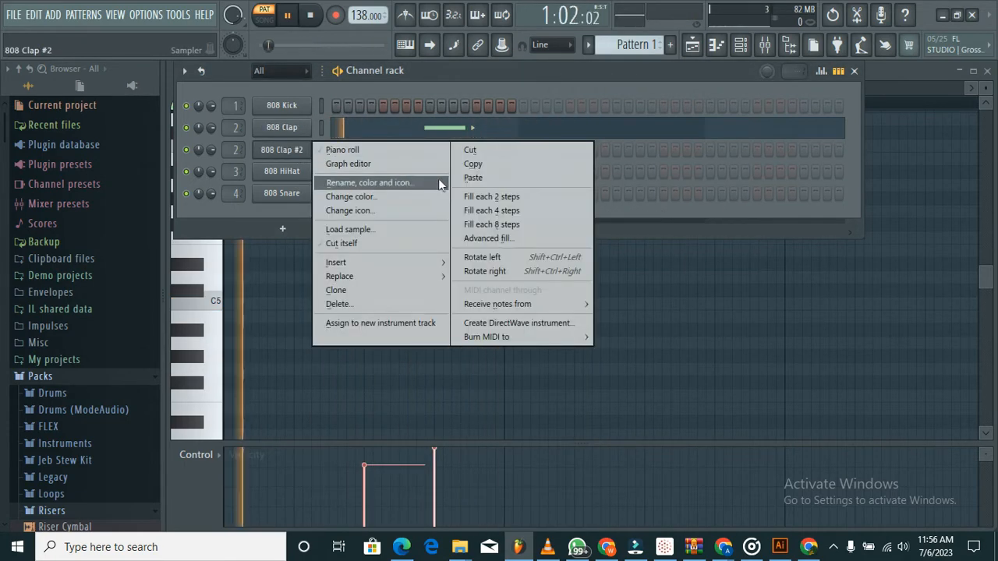
click(474, 179)
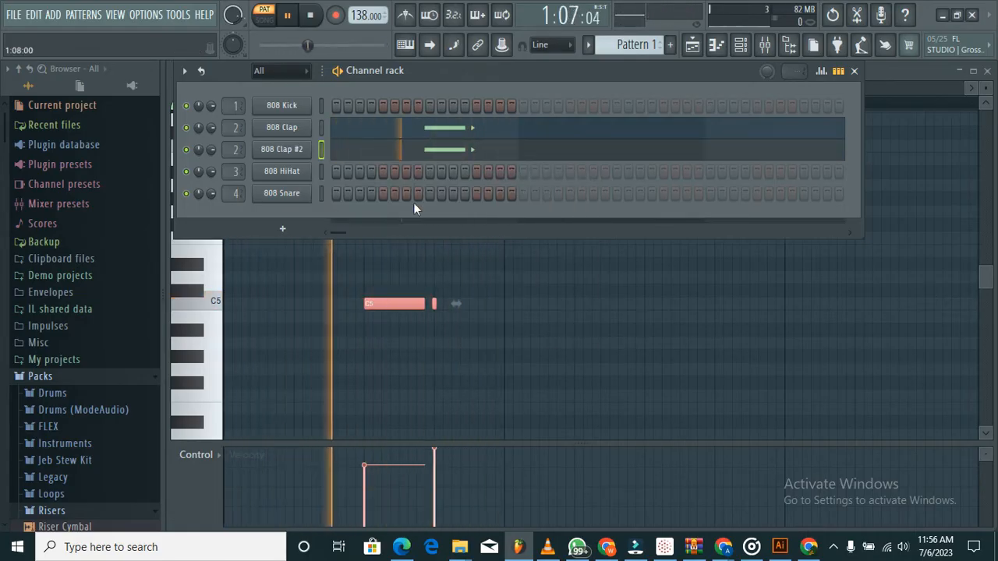
Step: Audition clap samples in the Drums pack's Percussion folder and replace the 808 Clap #2 channel's sample with DNC Clap 2
click(66, 393)
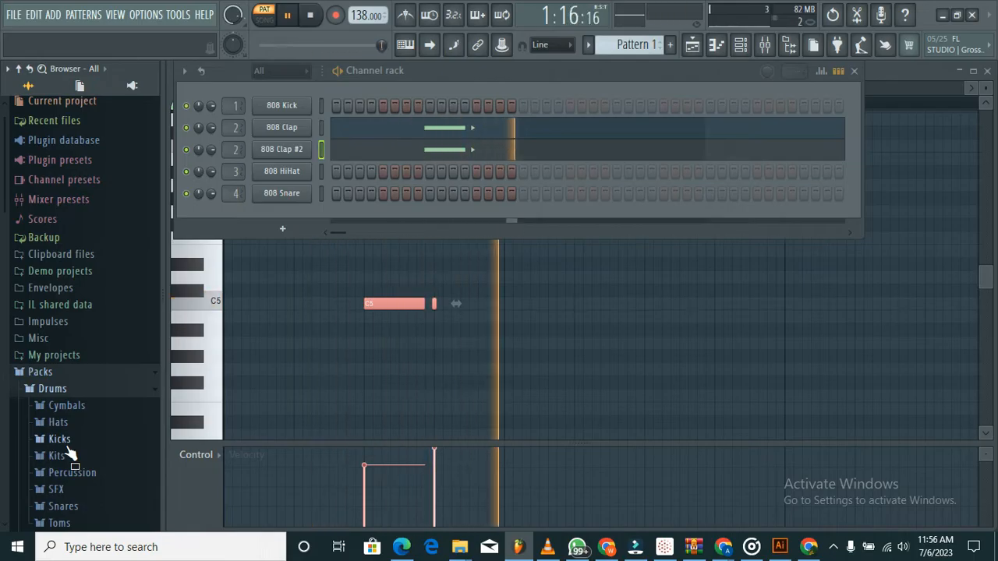
scroll(70, 454, down, 4)
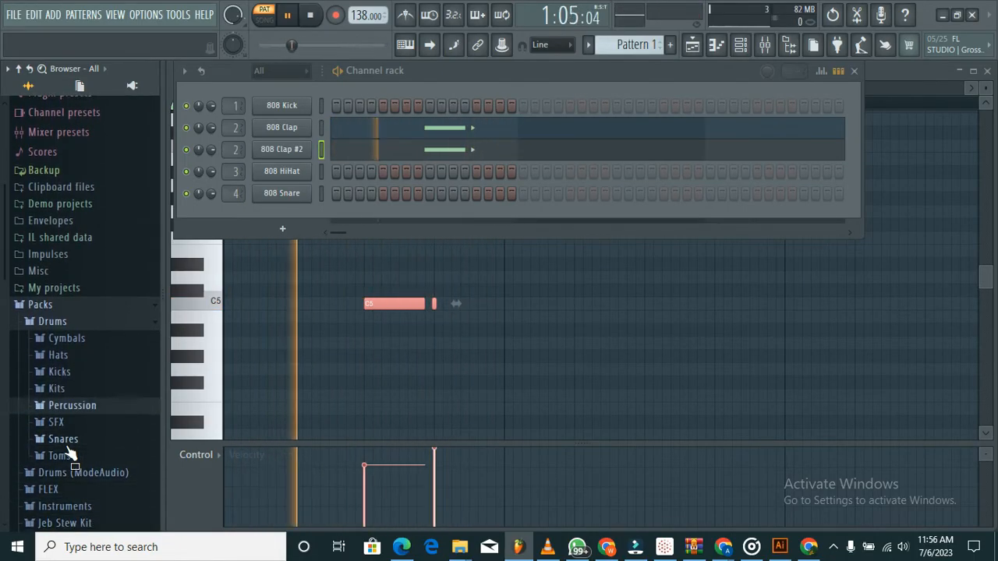
click(67, 405)
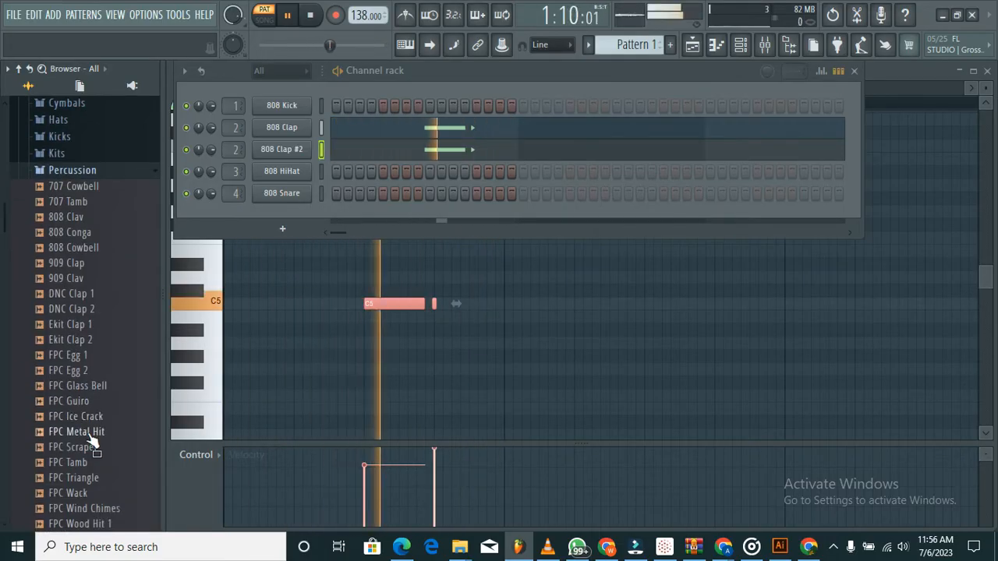
click(88, 434)
click(83, 263)
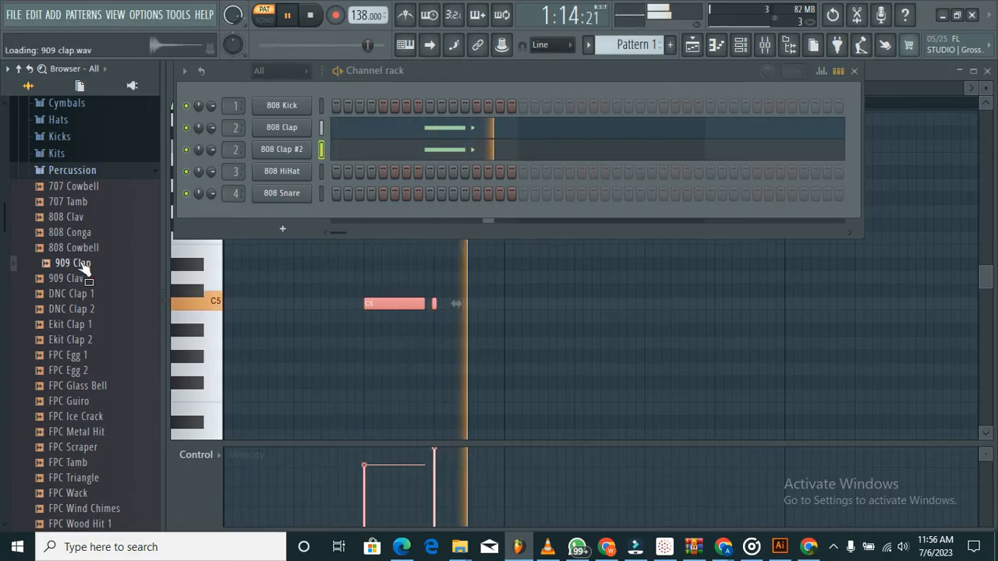
click(83, 218)
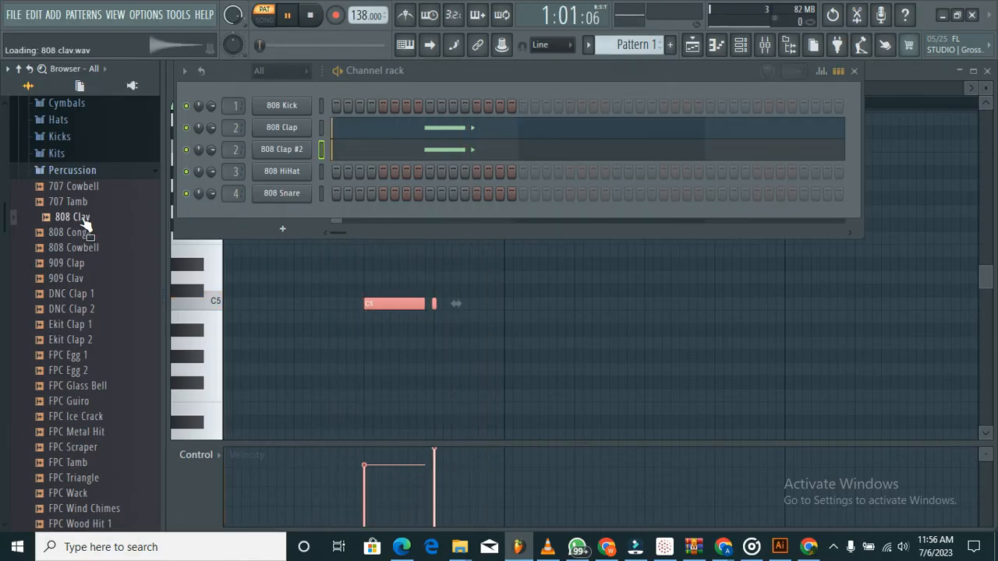
click(84, 265)
click(83, 279)
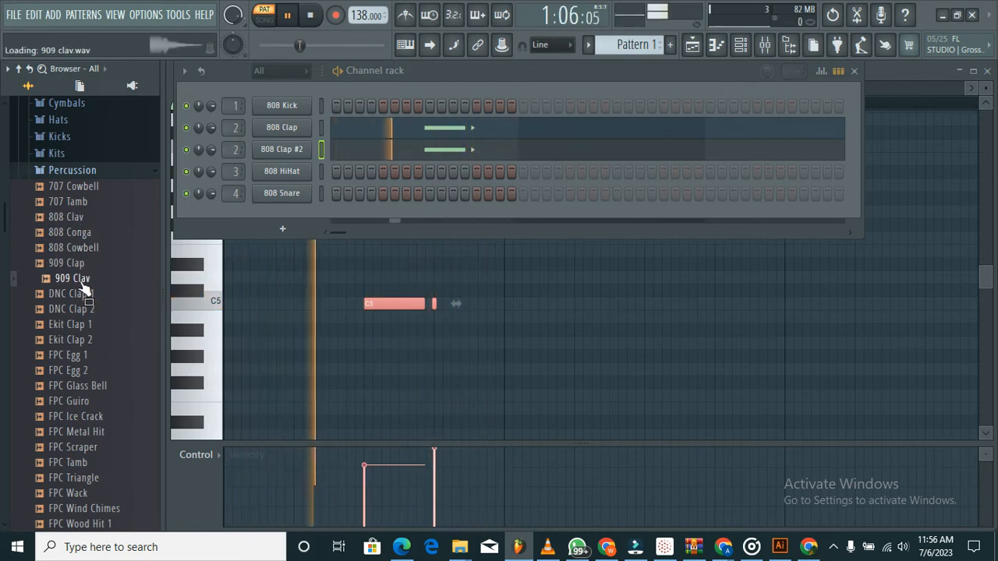
click(84, 294)
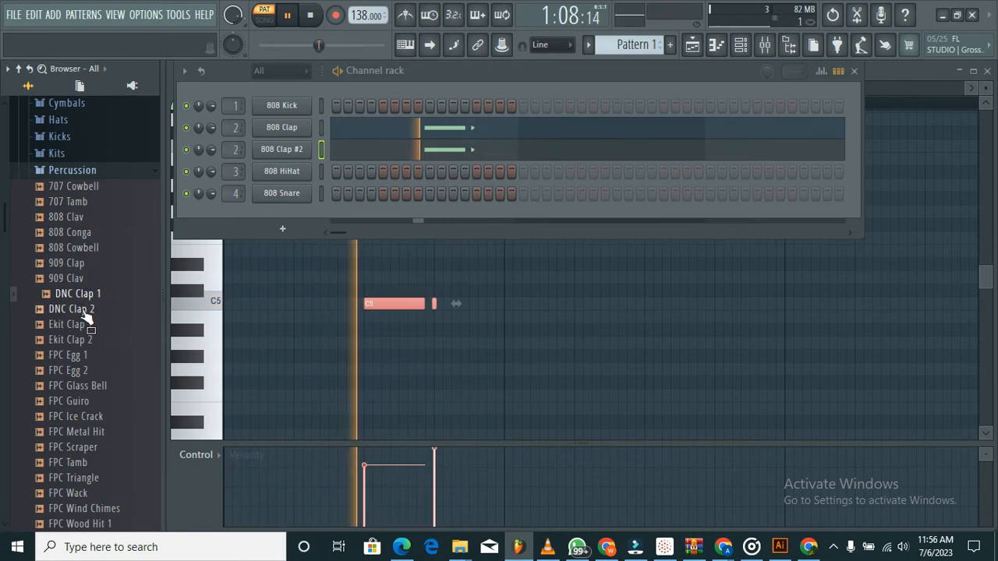
click(86, 312)
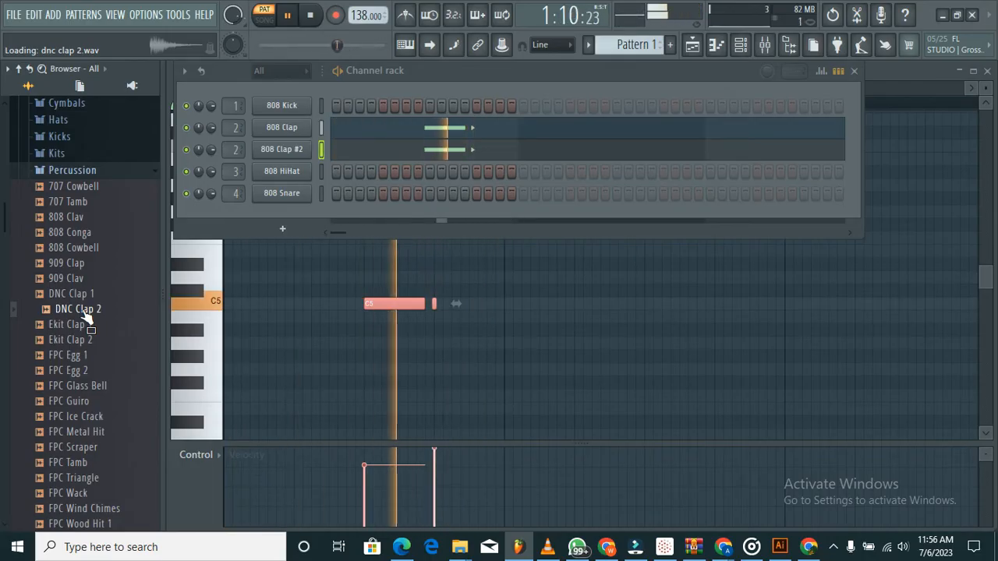
drag(87, 314, 283, 152)
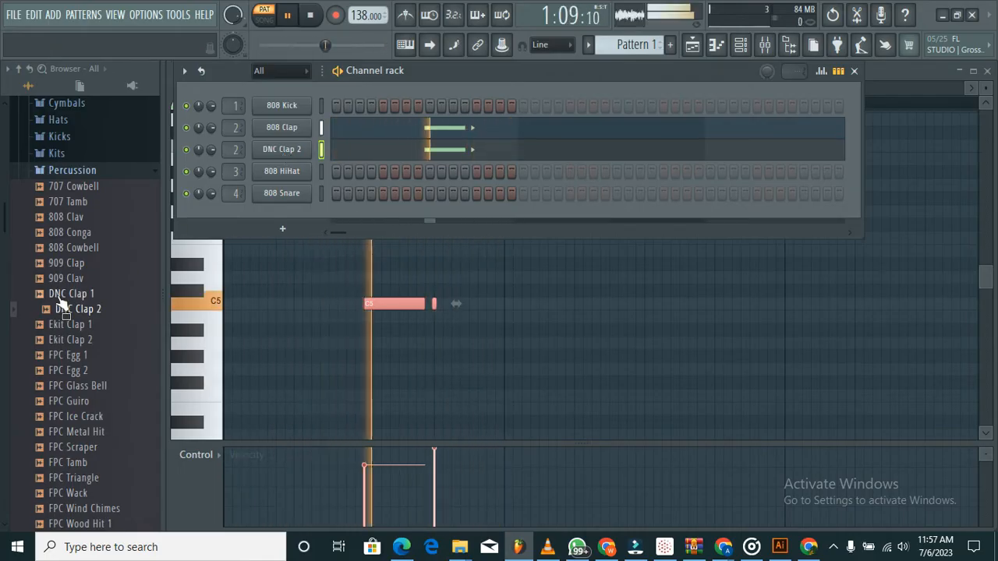
Step: Add the 808 Clav percussion sample as a new channel, fill all 16 of its steps, and pause playback
click(82, 220)
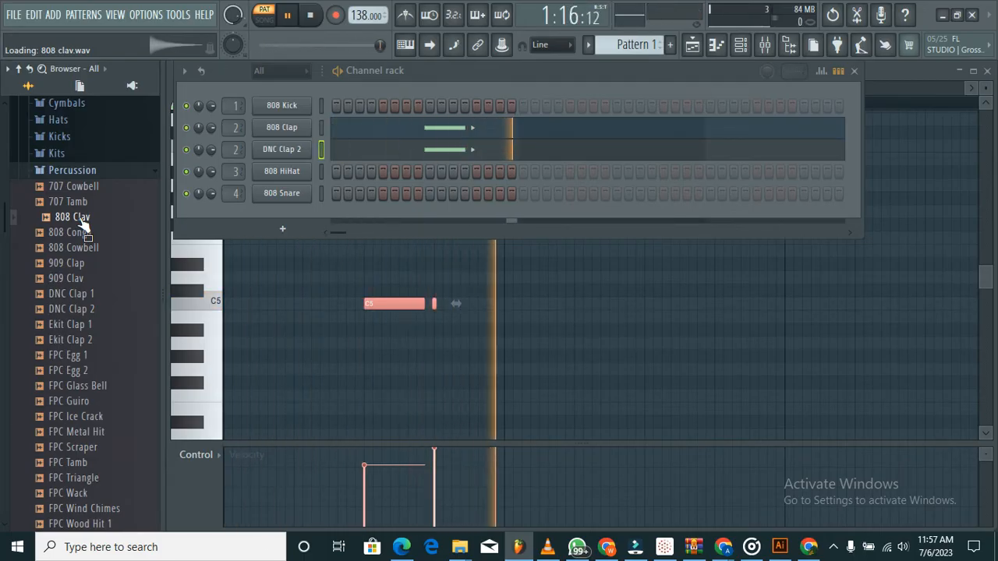
drag(82, 221, 254, 214)
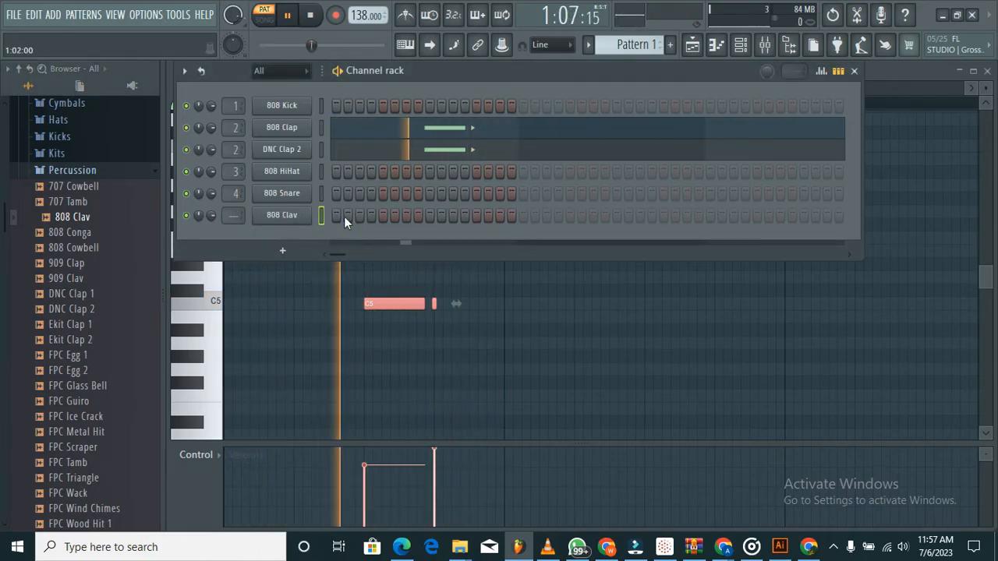
drag(343, 216, 509, 219)
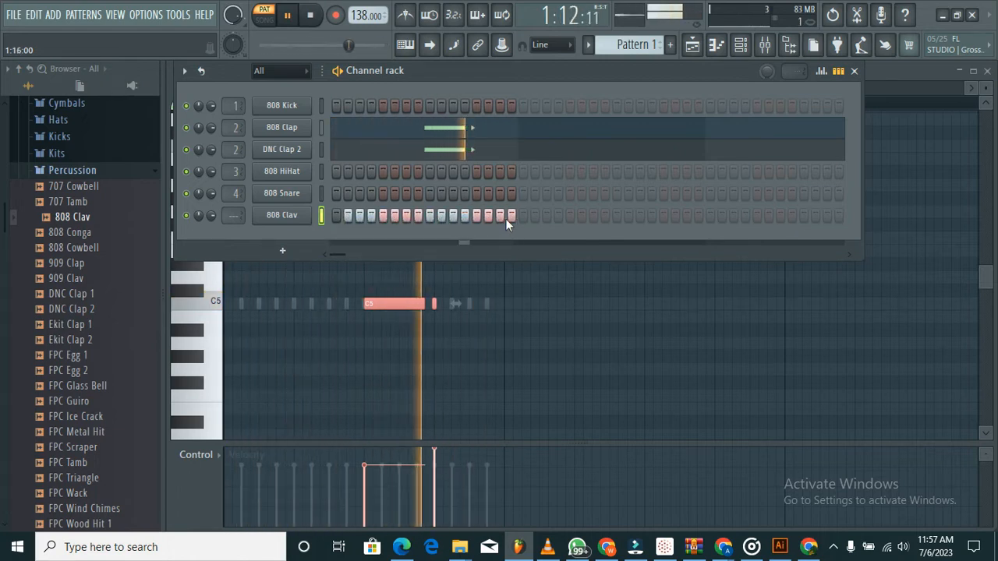
click(336, 215)
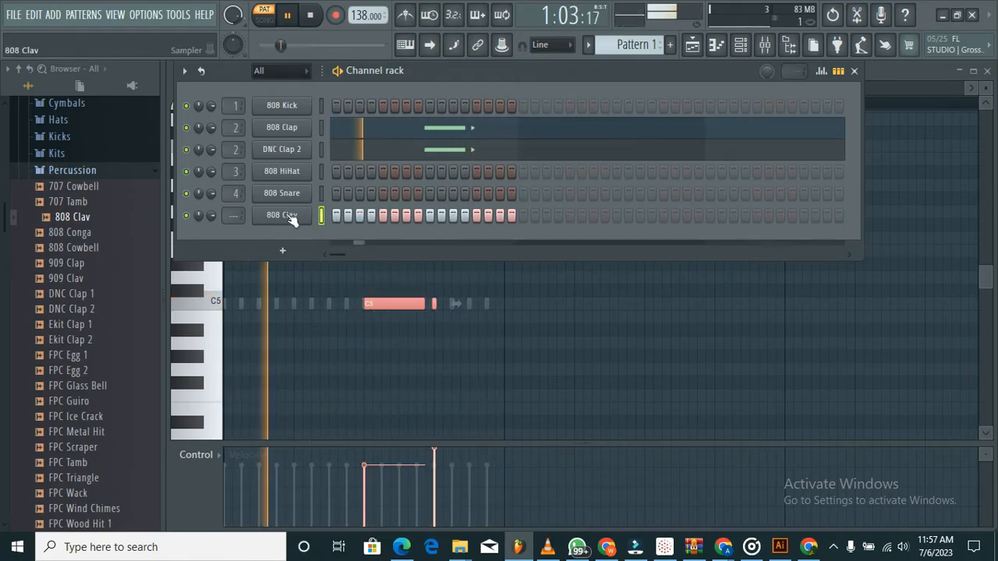
click(309, 16)
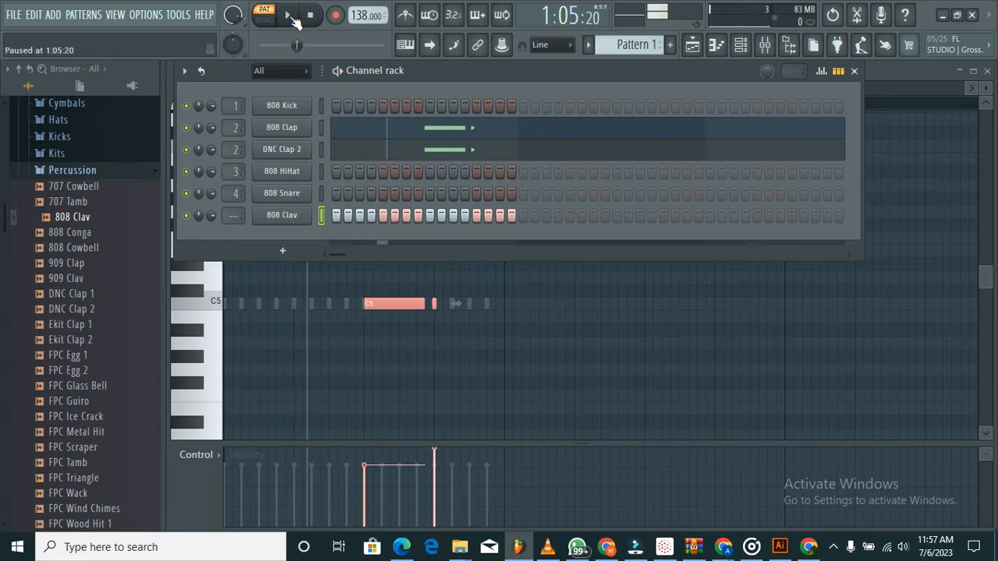
Step: Open the 808 Clav notes in the Piano roll, delete the second, fourth, seventh and ninth notes during playback, and stop it
right_click(290, 219)
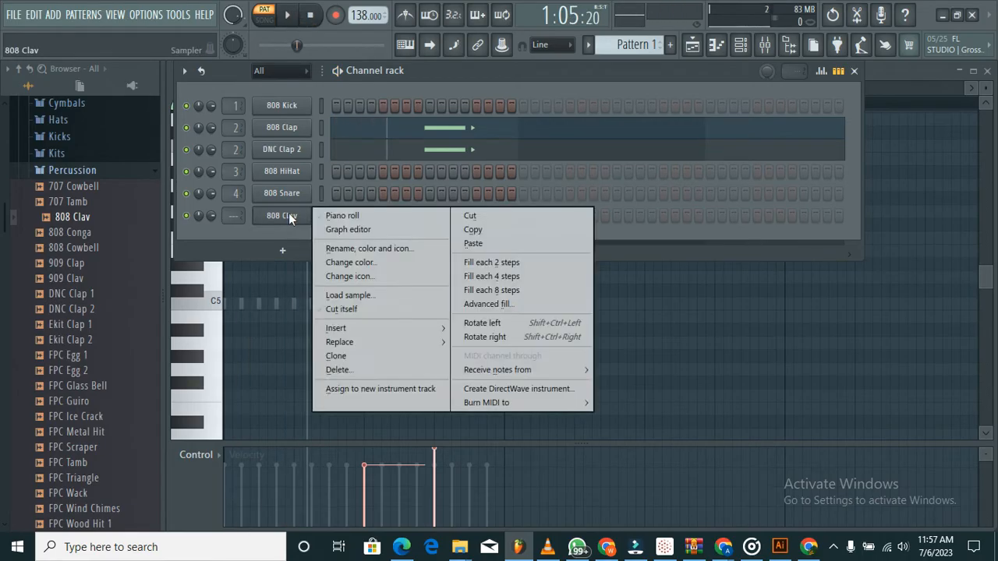
click(284, 215)
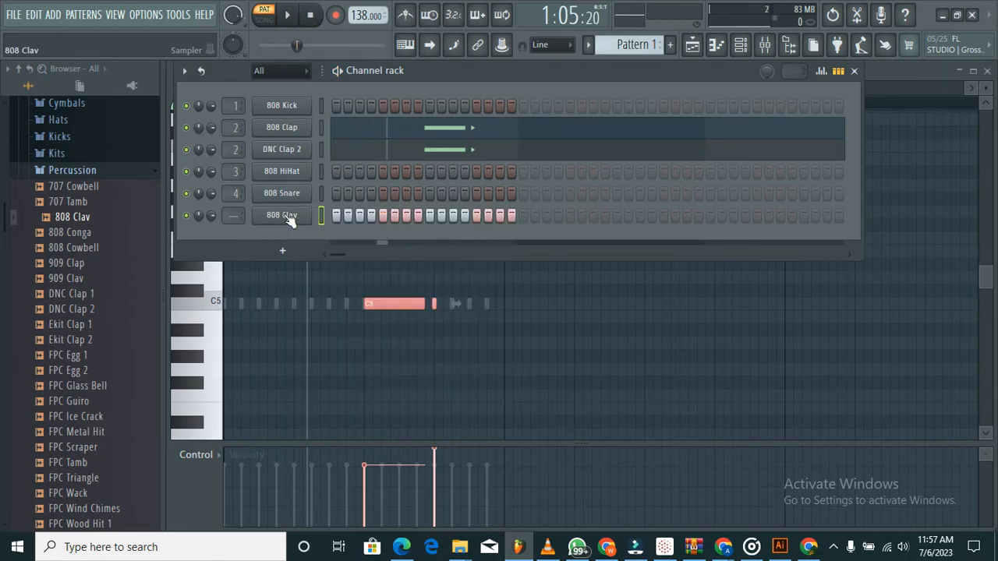
click(841, 72)
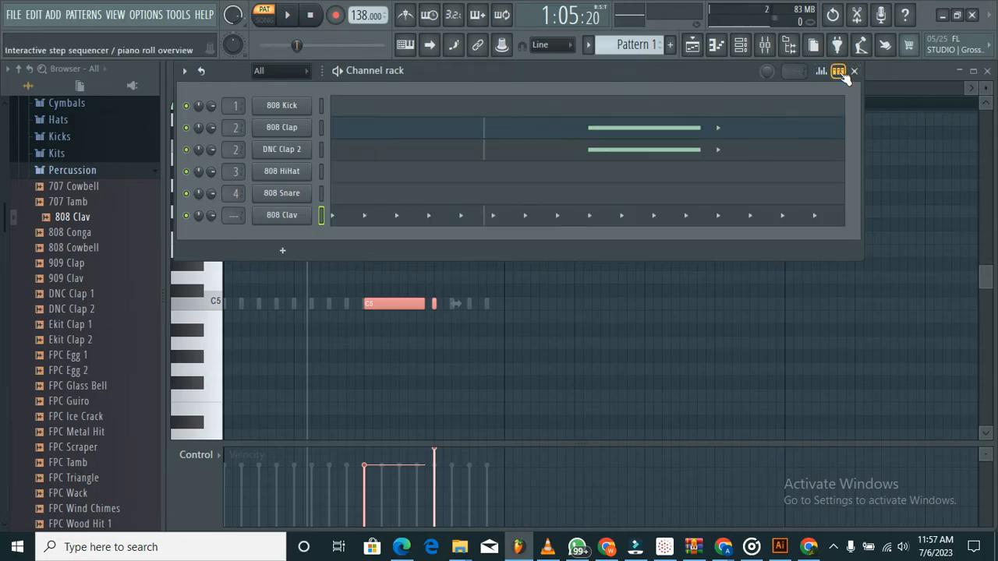
click(356, 224)
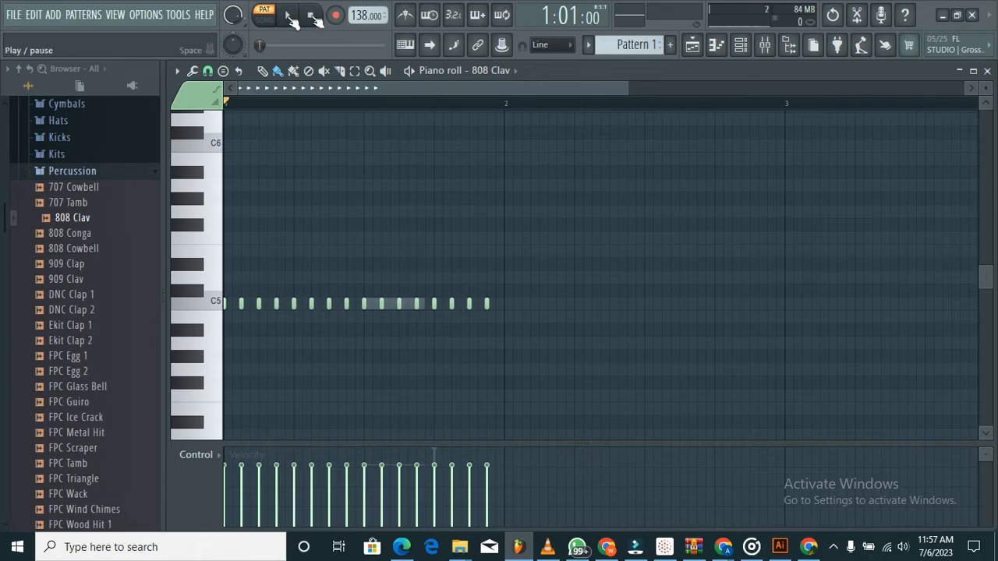
click(288, 16)
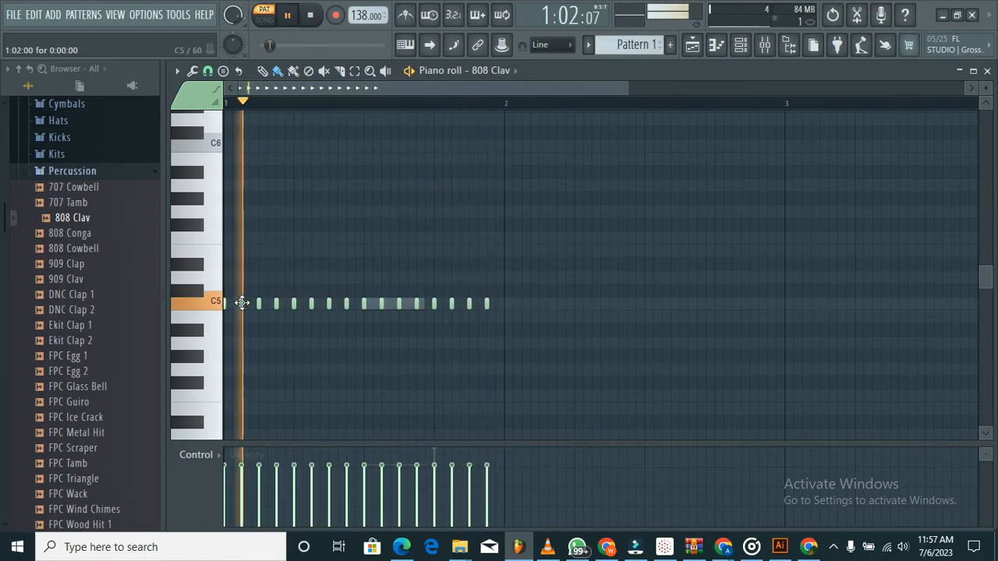
right_click(242, 304)
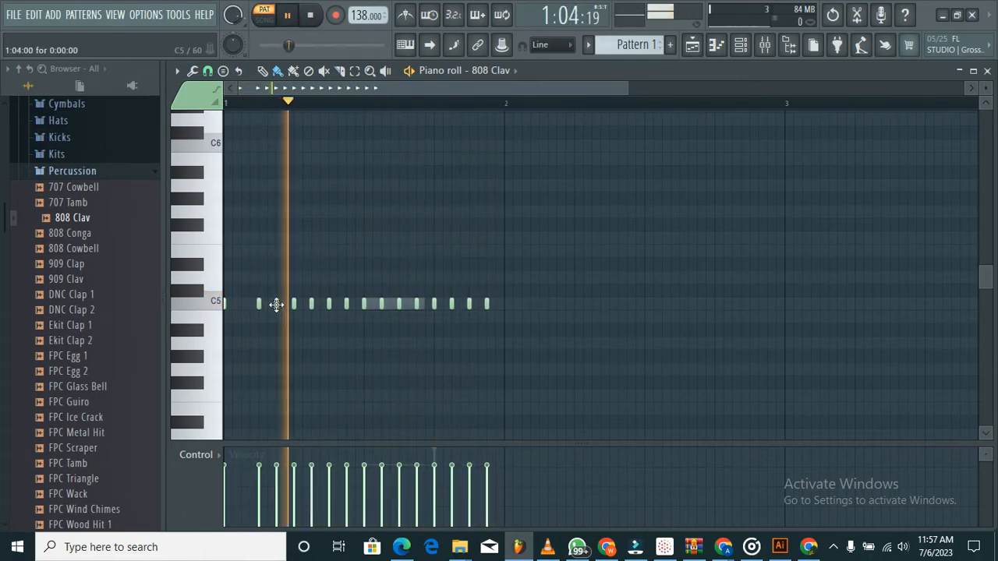
right_click(276, 304)
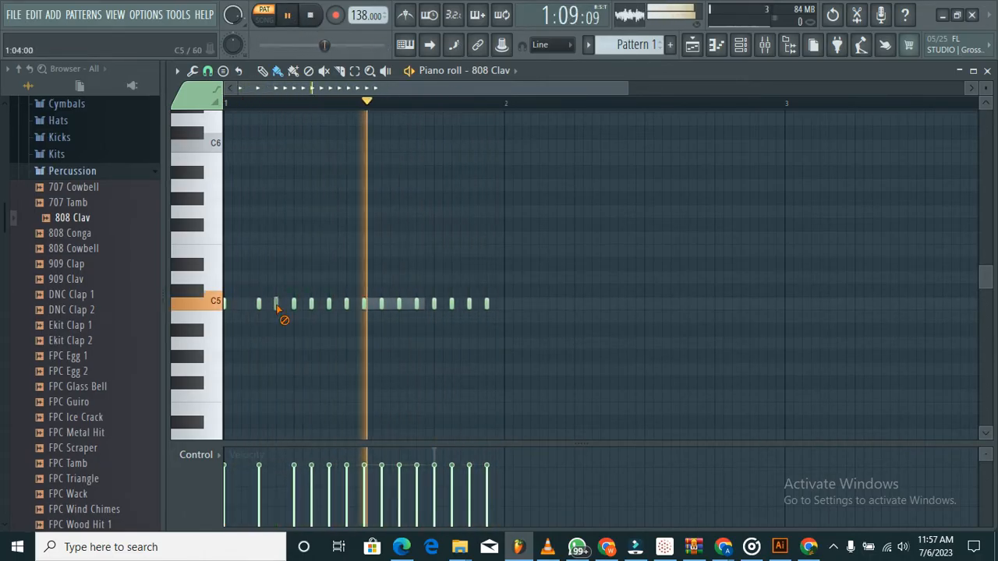
right_click(331, 305)
right_click(365, 304)
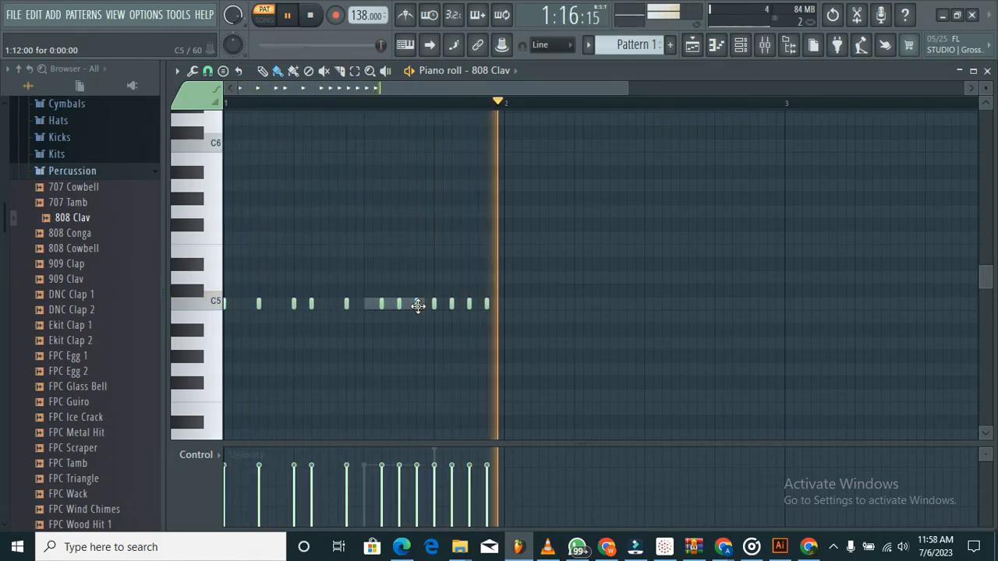
click(311, 16)
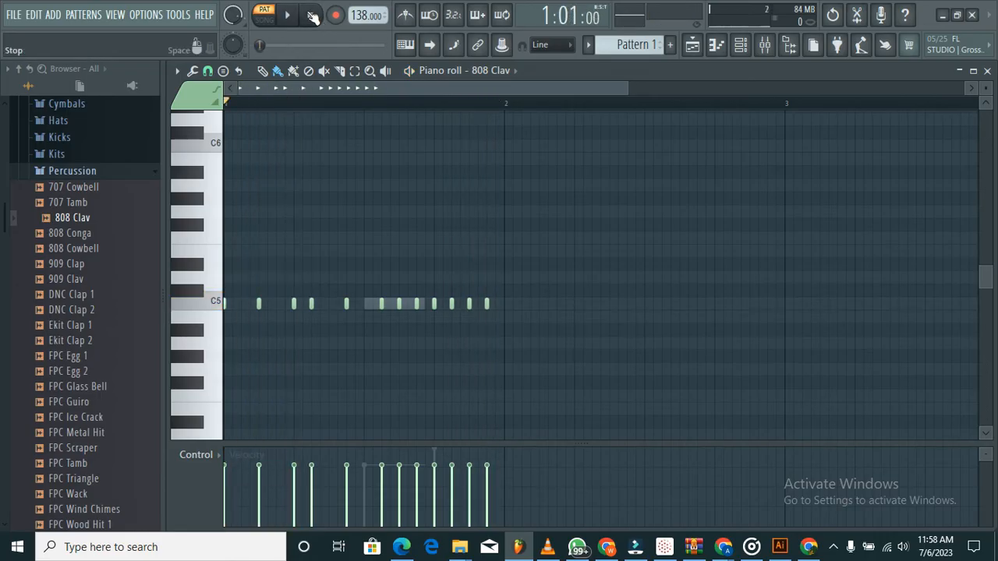
Step: Bring up the Channel rack in step sequencer view, play Pattern 1 to check the groove, and stop playback
click(718, 49)
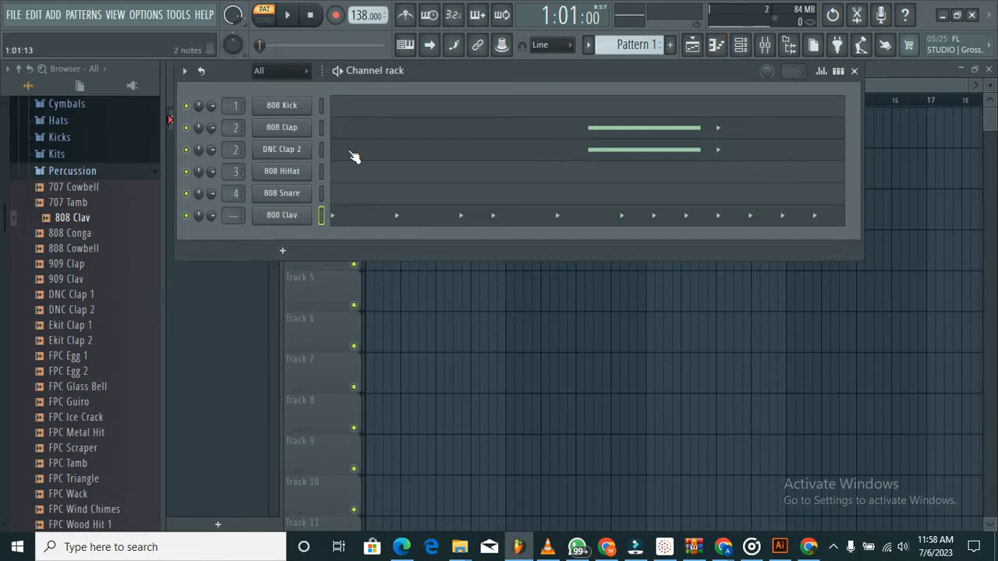
click(839, 71)
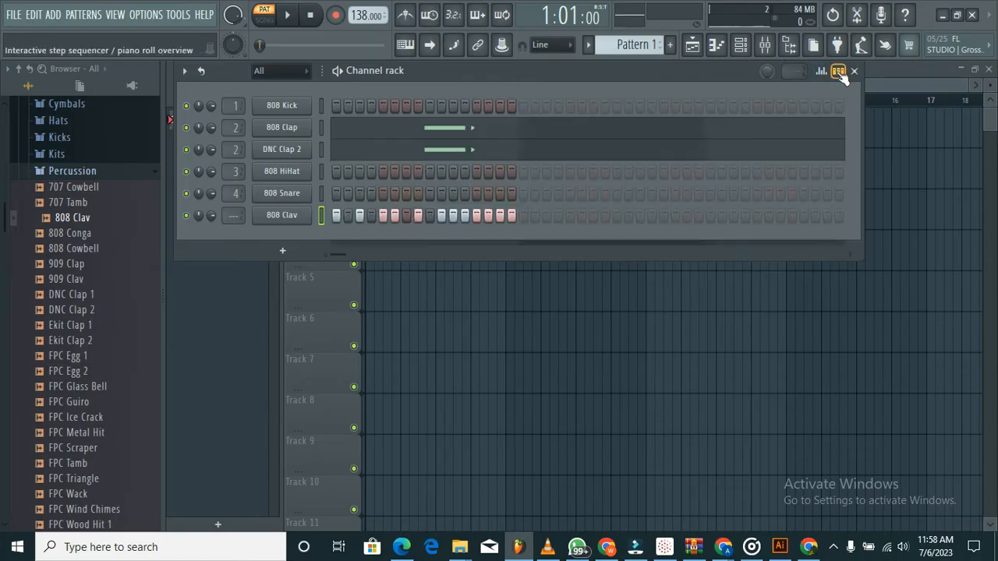
click(839, 72)
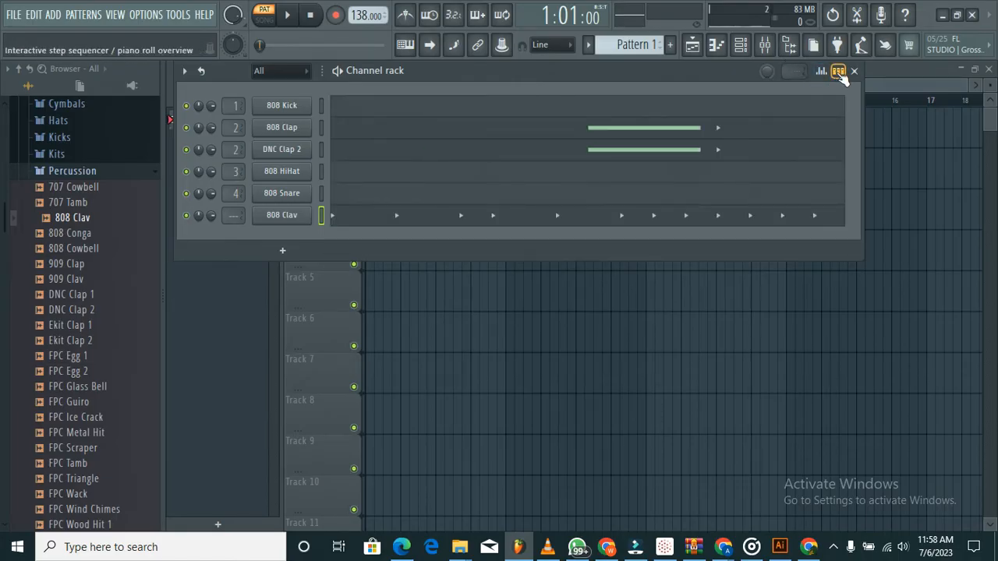
click(839, 71)
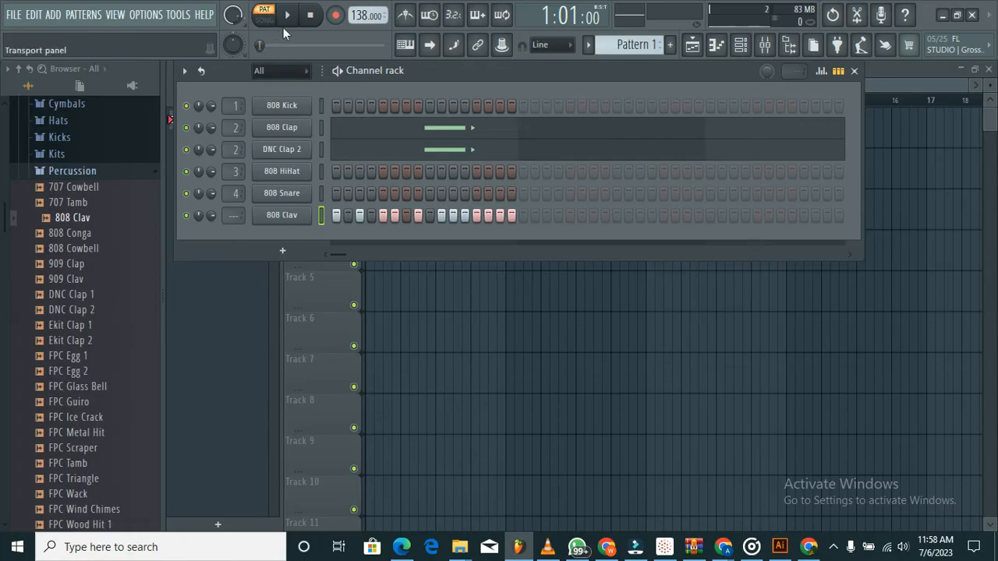
click(291, 17)
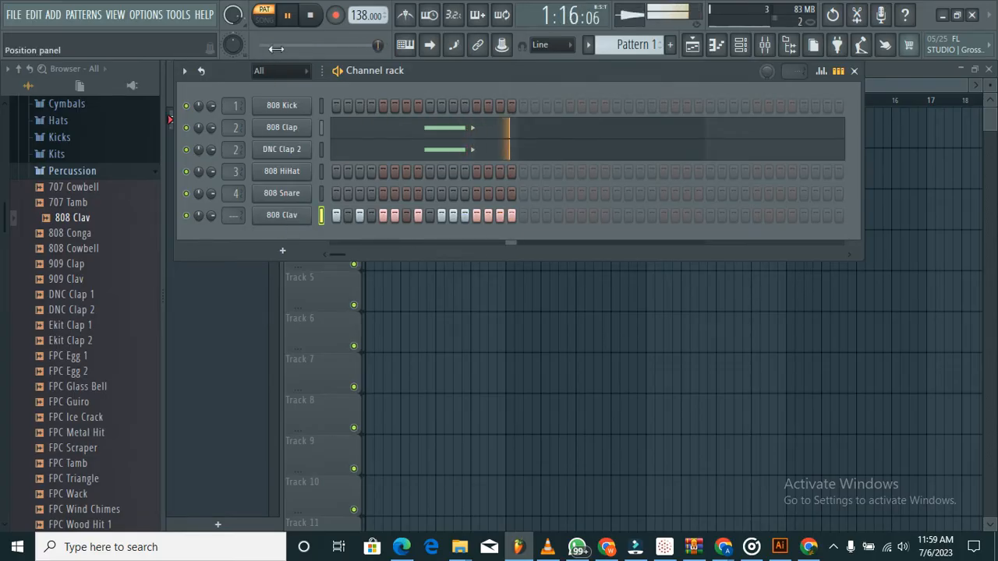
click(312, 17)
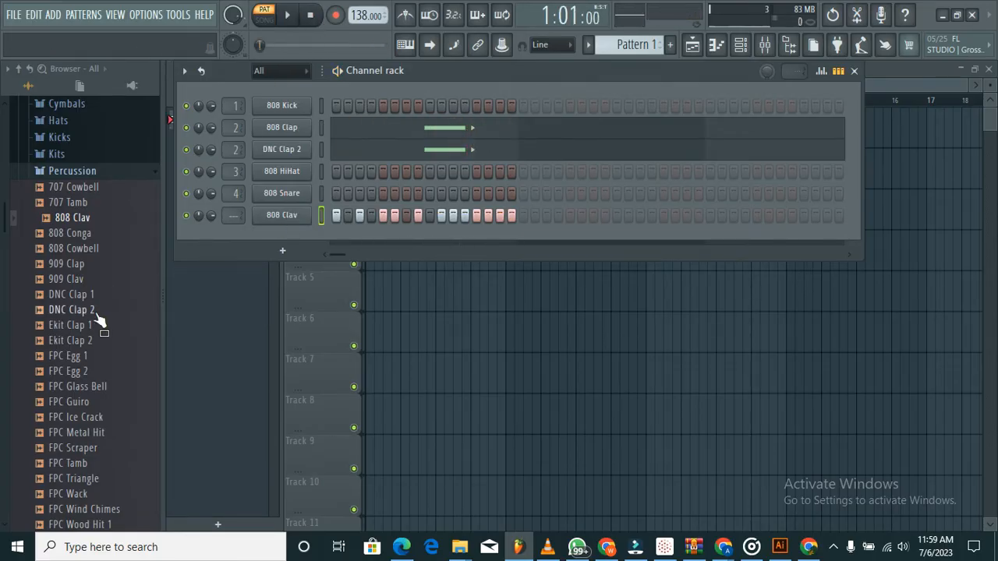
Step: Audition the FPC percussion samples and add FPC Wood Hit 1 as a new channel below 808 Clav
click(79, 387)
click(84, 418)
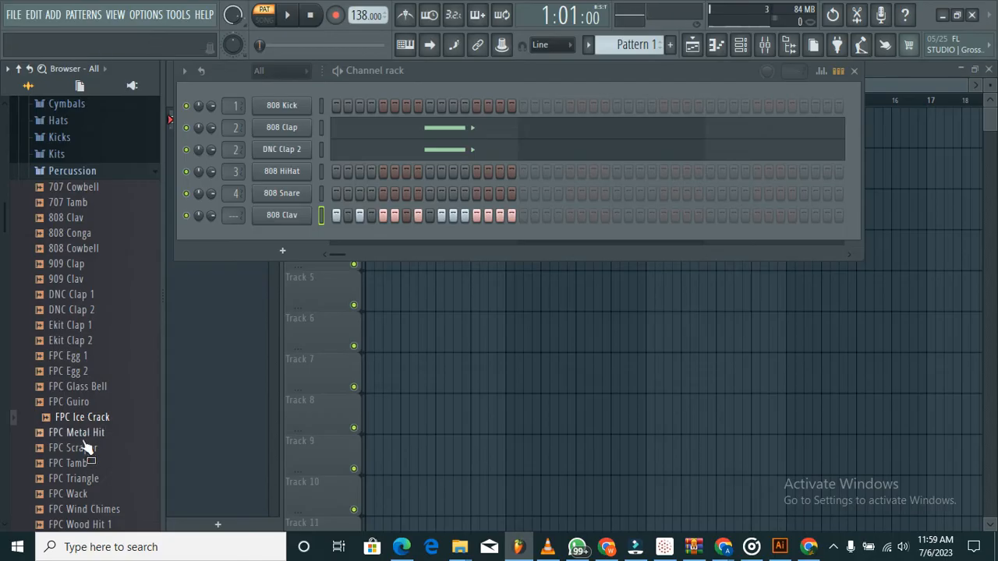
click(84, 437)
click(86, 479)
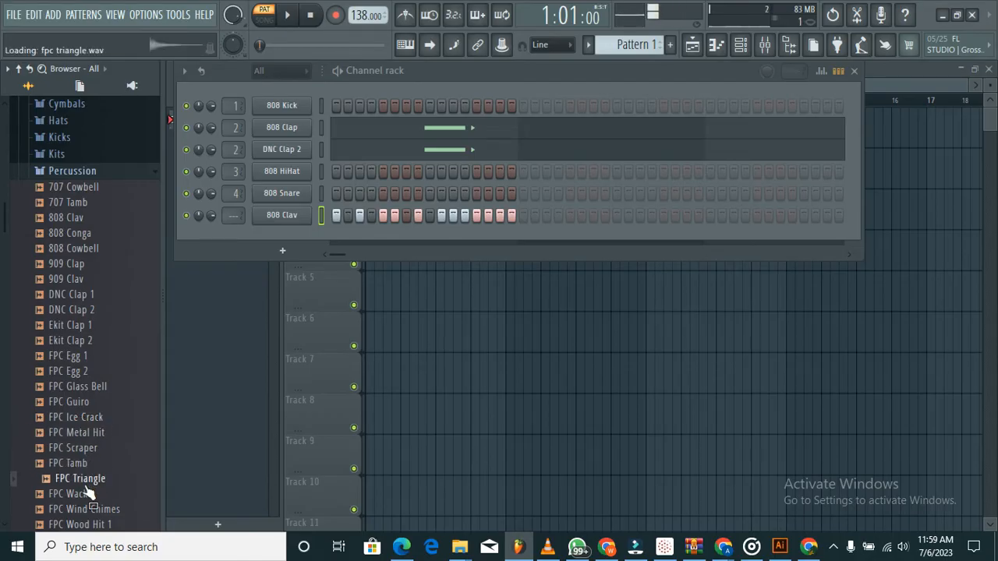
click(88, 494)
key(Down)
key(Down)
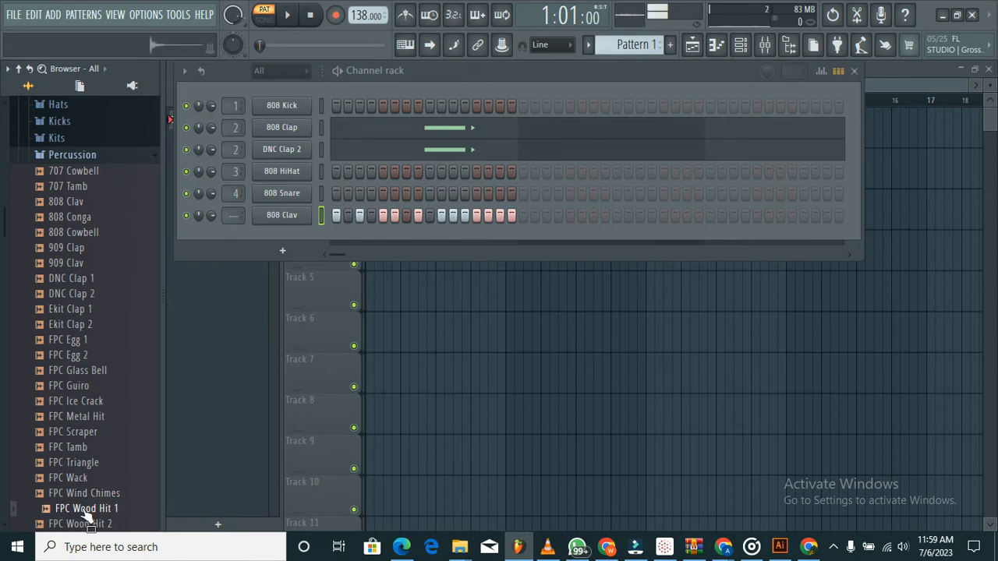
drag(162, 346, 216, 240)
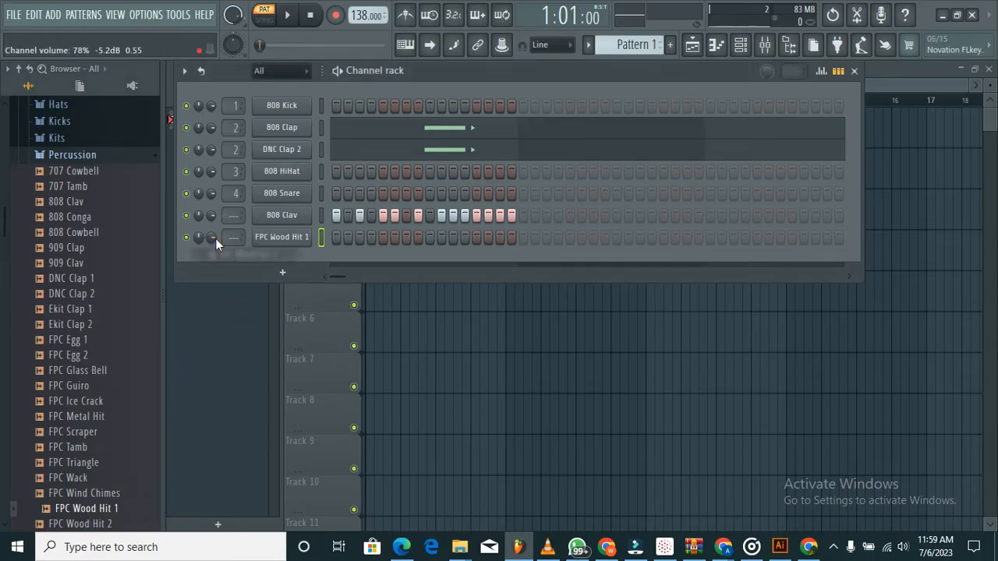
Step: Copy the 808 Clav step pattern and paste it into the FPC Wood Hit 1 channel
right_click(289, 219)
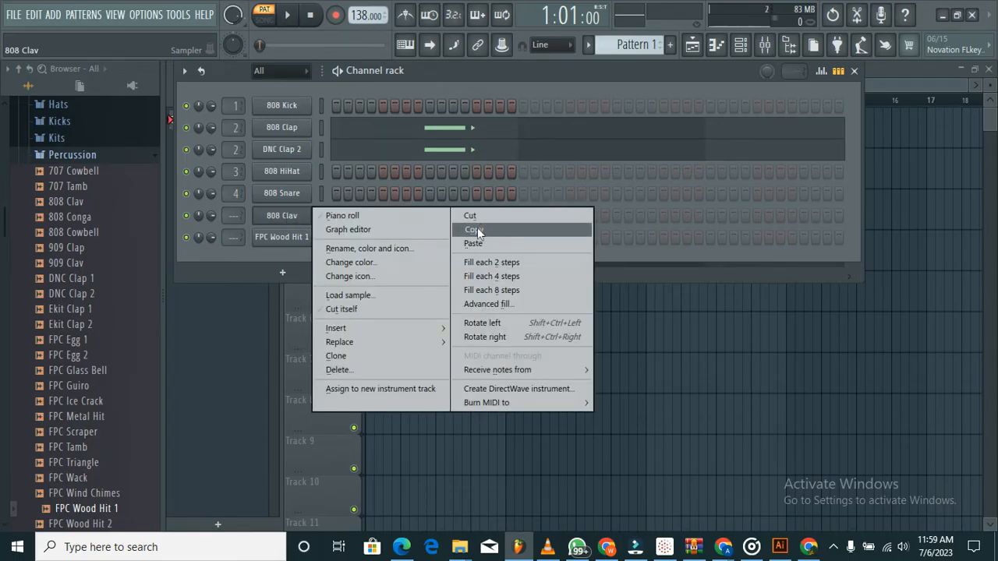
click(475, 230)
right_click(282, 240)
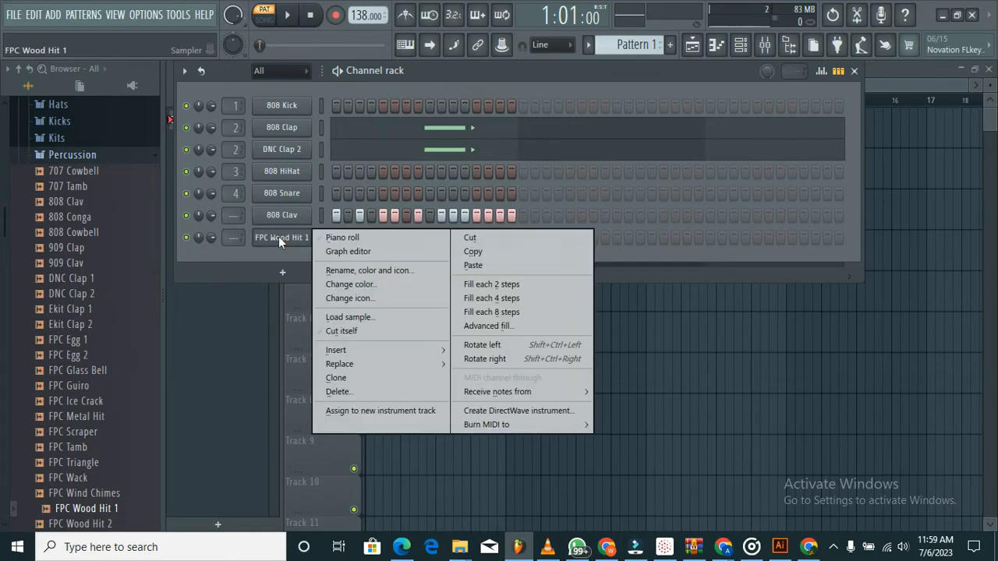
click(474, 266)
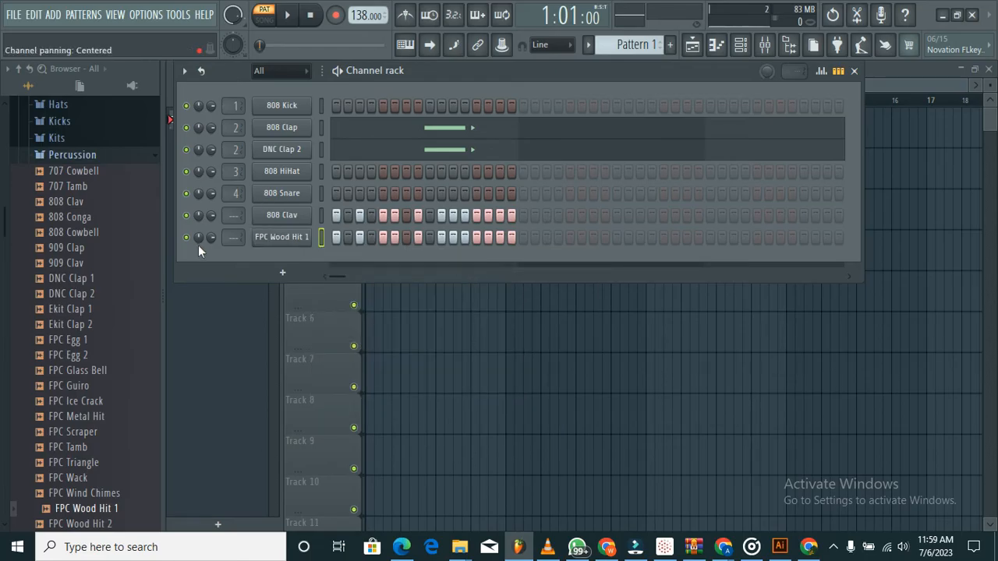
Step: Lower the FPC Wood Hit 1 channel volume while Pattern 1 plays, and mute the channel
click(289, 17)
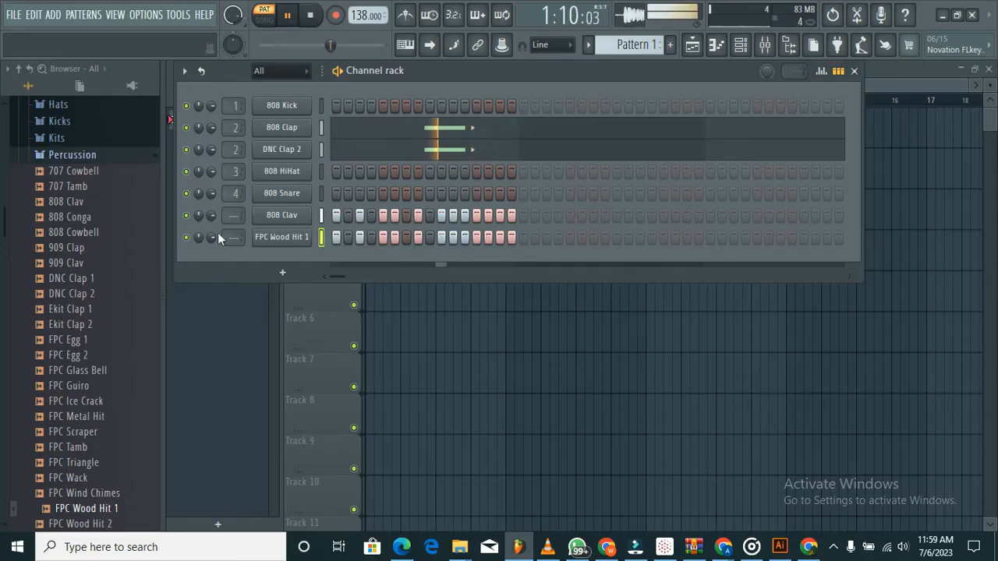
drag(213, 234, 251, 365)
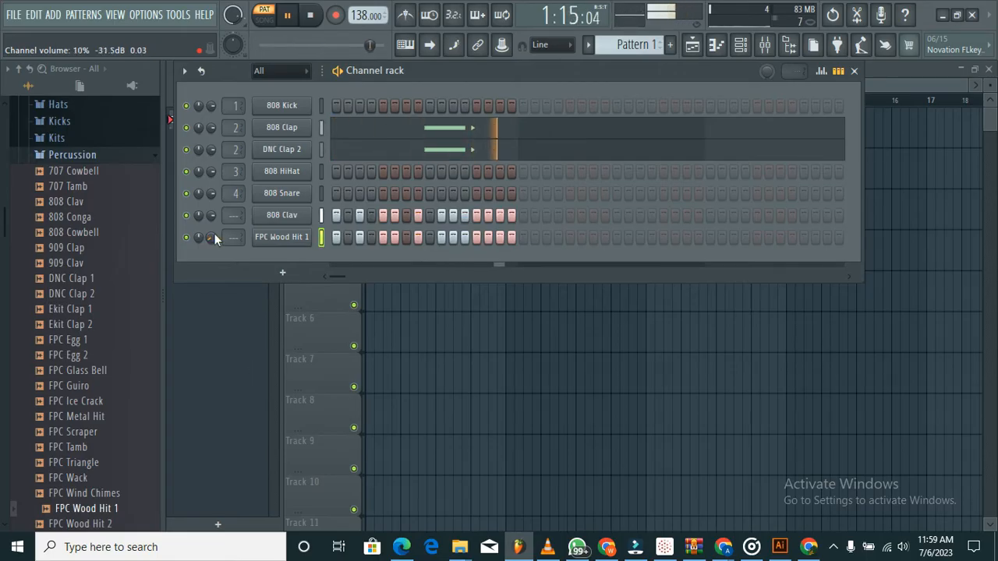
drag(215, 234, 242, 179)
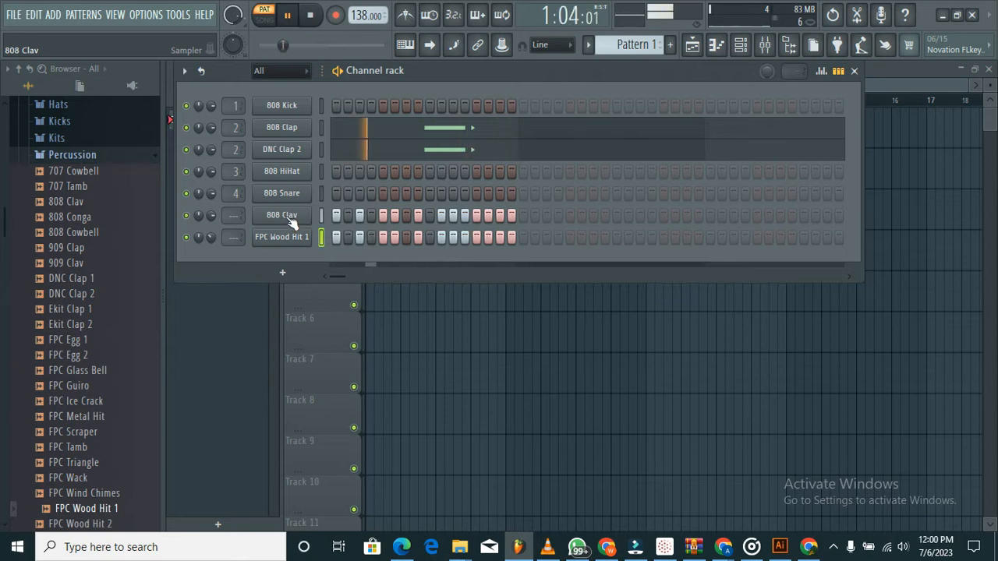
click(187, 238)
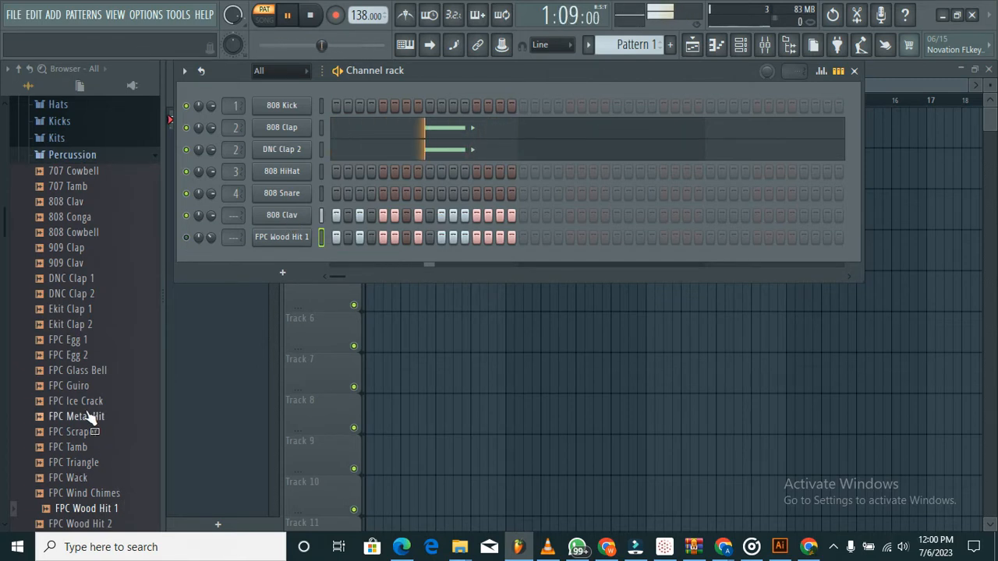
Step: Audition the FPC Egg 2 percussion sample and add it as a new channel below FPC Wood Hit 1
click(79, 356)
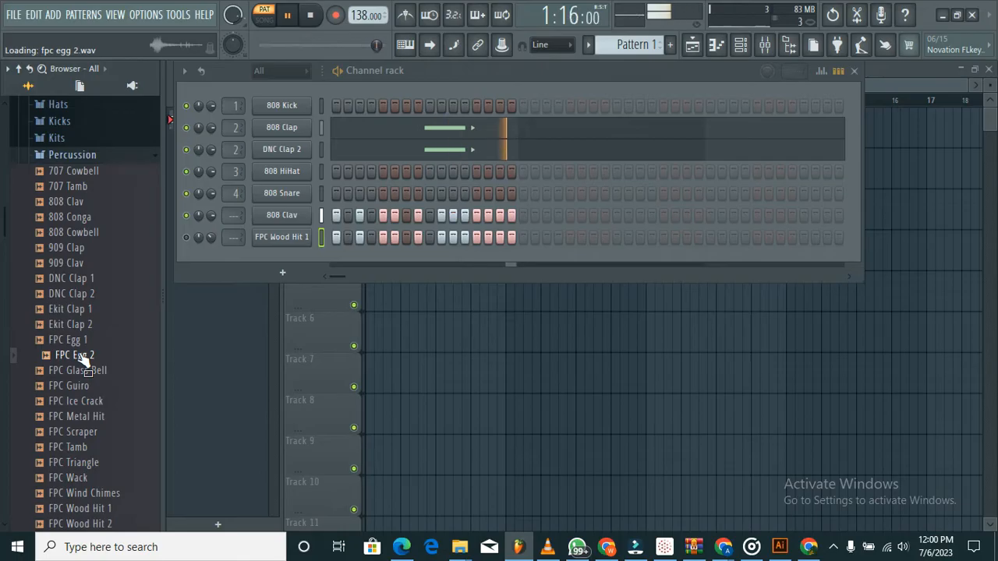
drag(81, 357, 238, 265)
drag(89, 356, 243, 258)
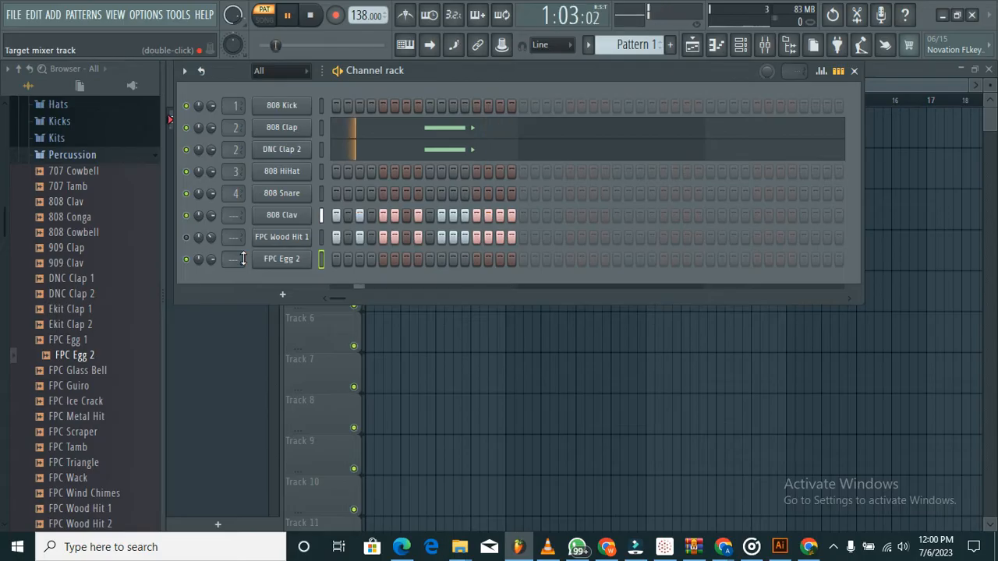
Step: Turn on steps 2, 3, 5, 6, 7, 9 and 11 of the FPC Egg 2 channel during playback
click(347, 257)
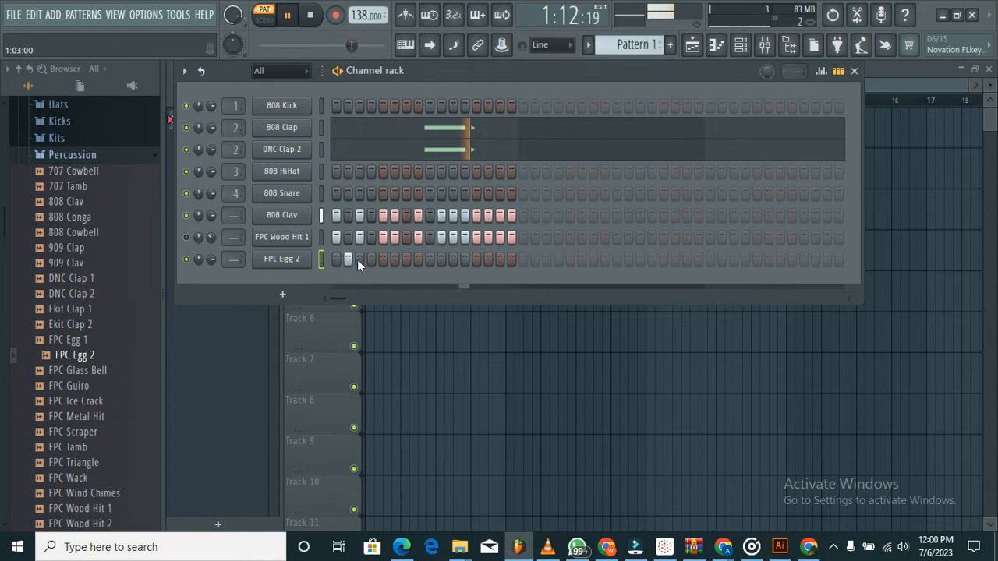
click(359, 260)
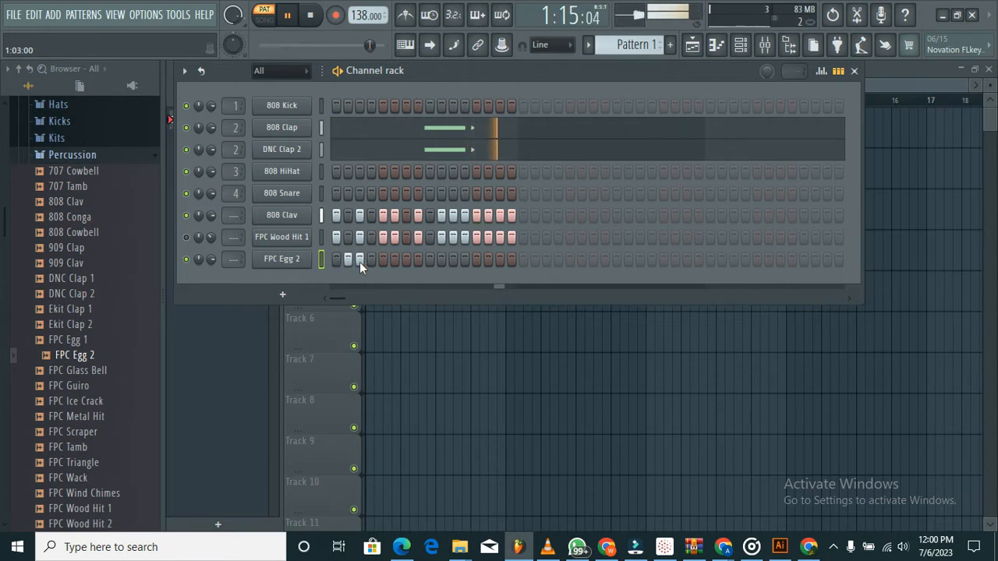
click(382, 259)
click(394, 259)
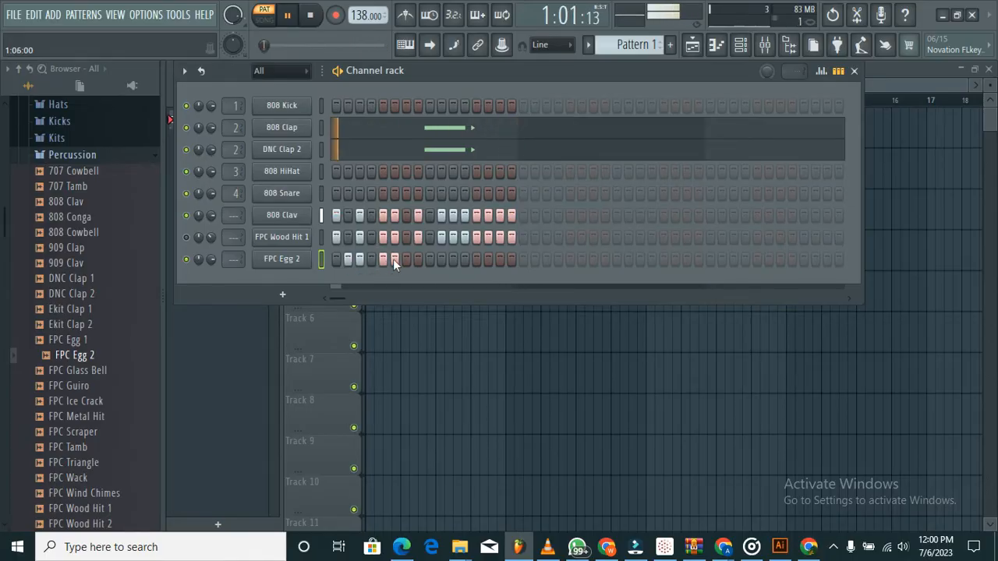
click(405, 261)
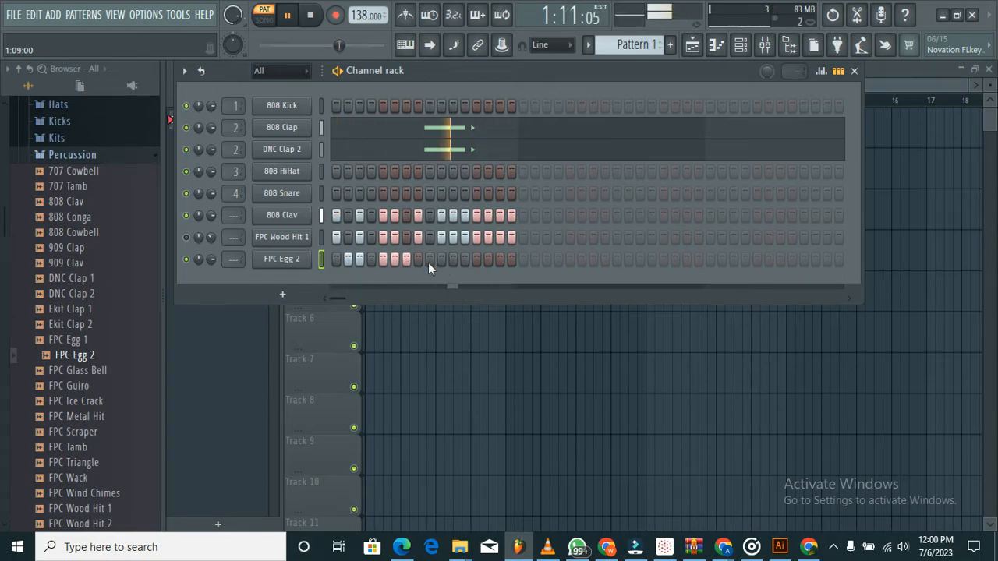
click(429, 260)
click(453, 260)
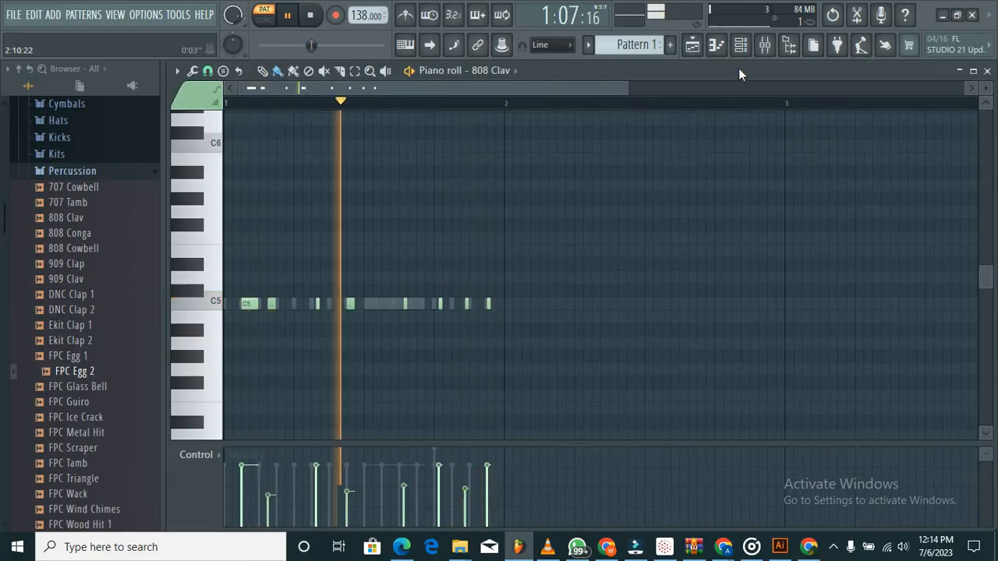
Step: Restart Pattern 1 with the Channel rack open, view the FPC Egg 2 channel settings, and return to step sequencer view
click(743, 47)
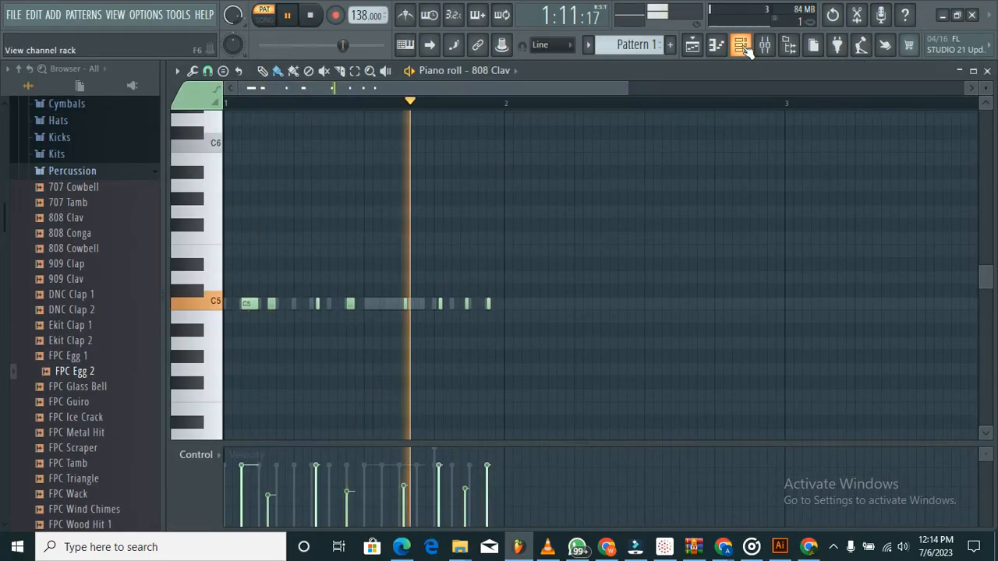
click(312, 15)
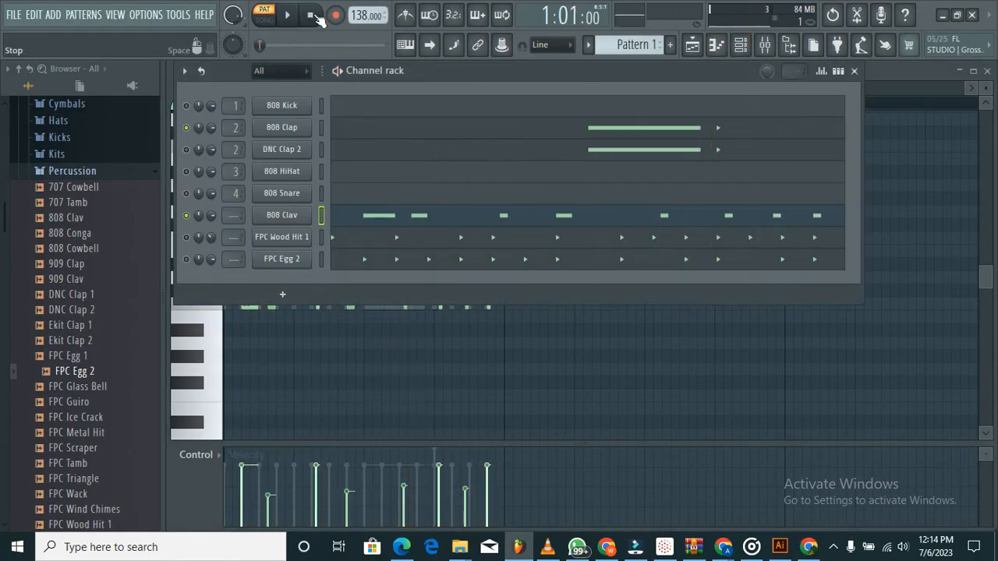
click(286, 21)
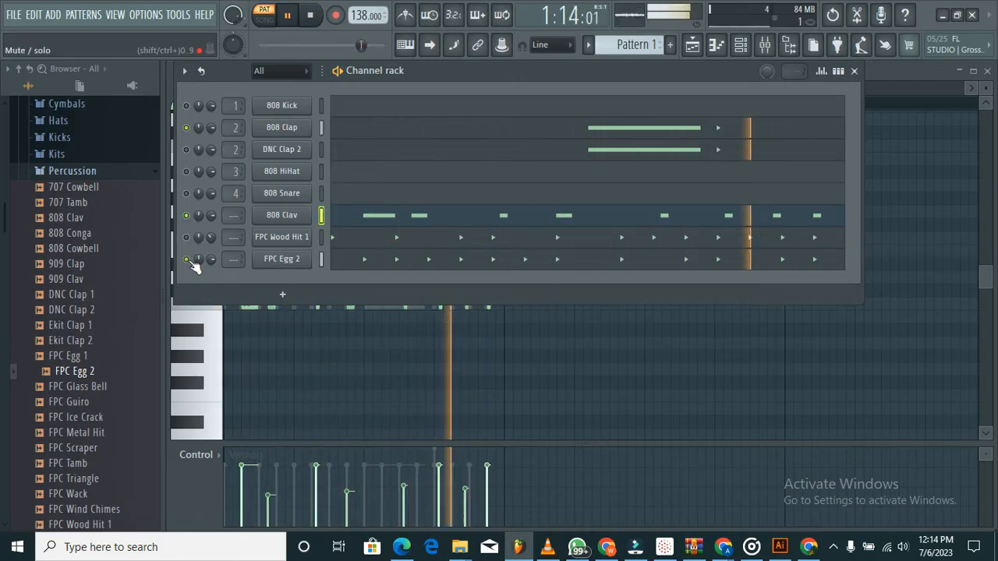
click(292, 261)
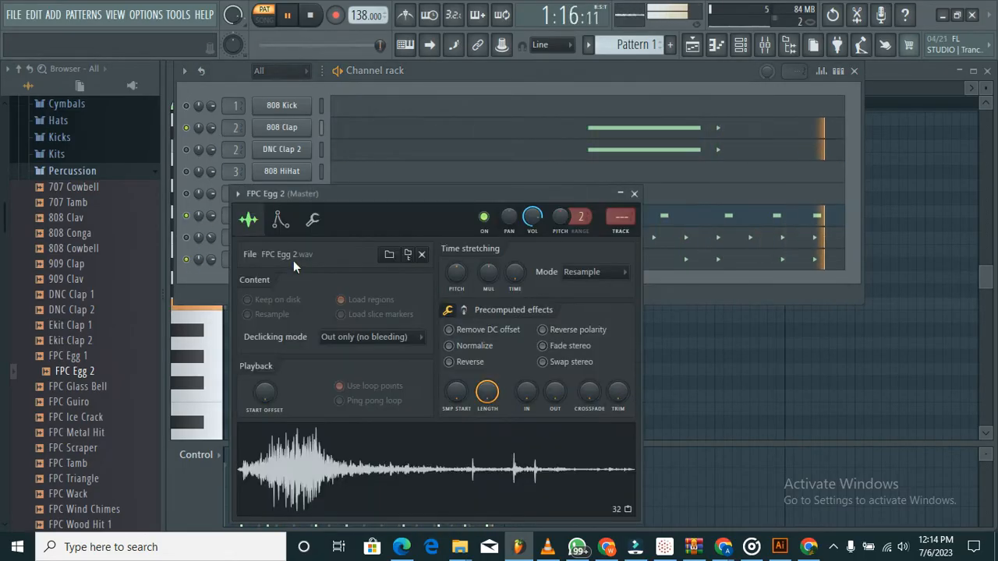
click(634, 193)
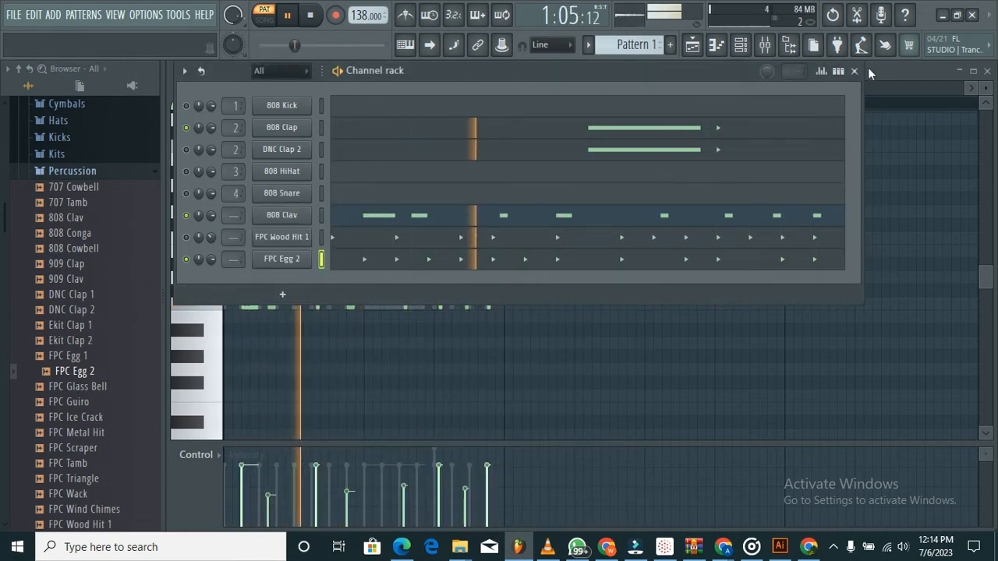
click(838, 71)
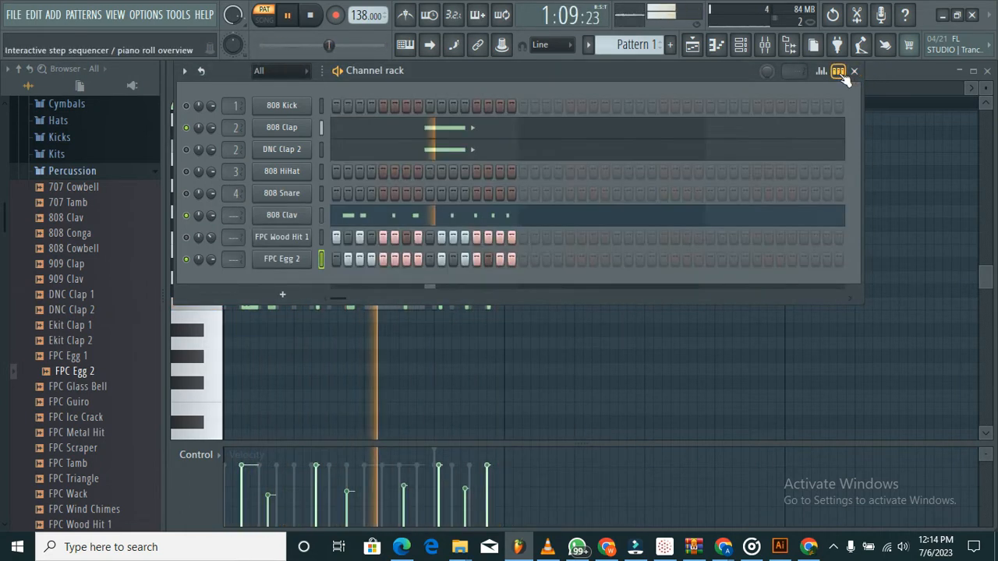
click(338, 261)
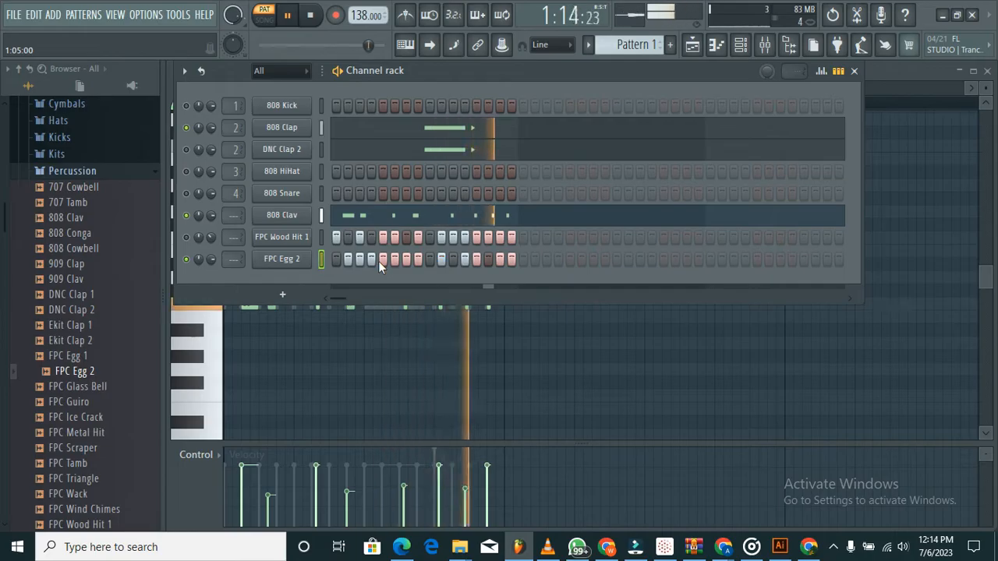
Step: Open the 808 Clap notes in the Piano roll and move both notes earlier so the long one starts at 1:04:06
click(422, 126)
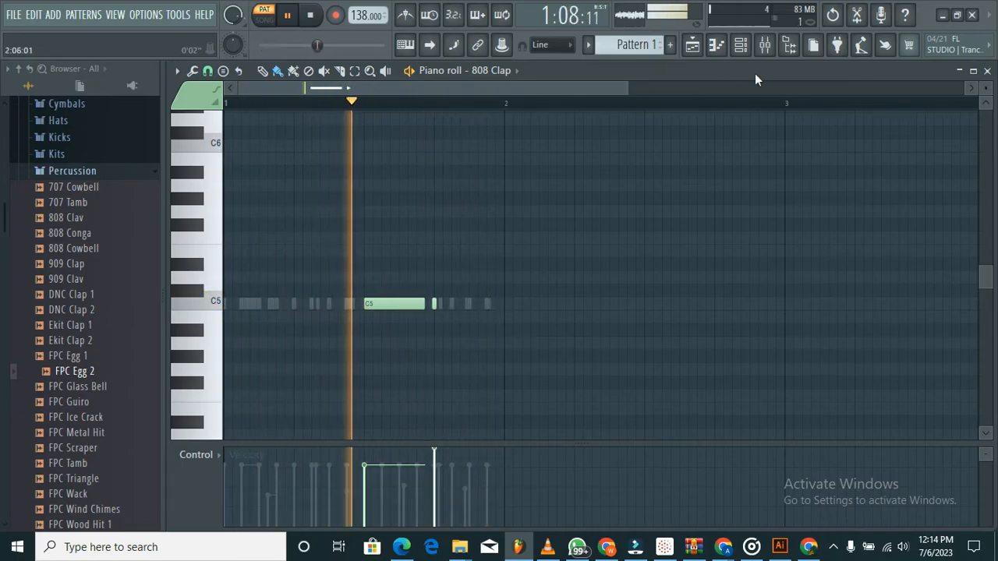
click(361, 75)
drag(287, 263, 540, 362)
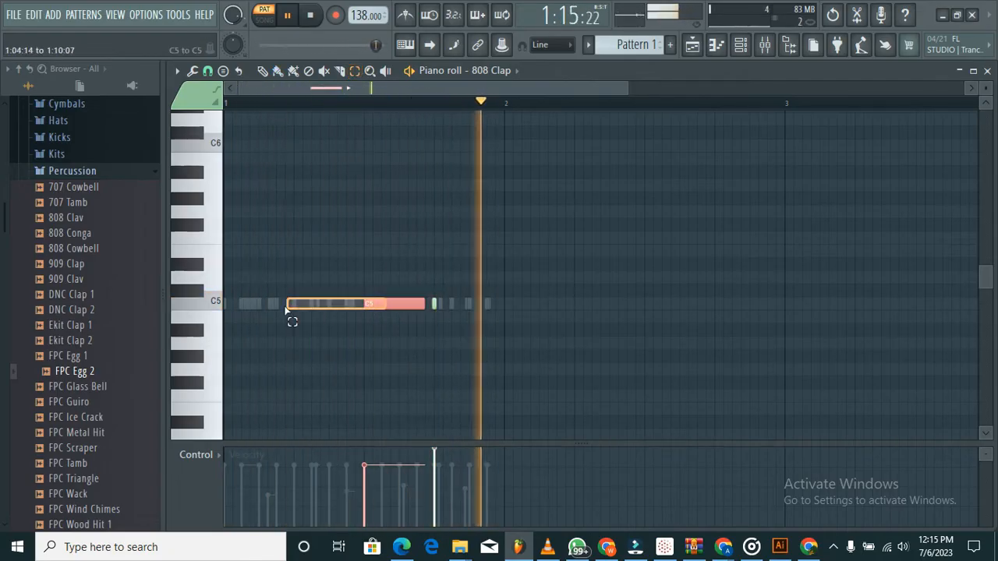
click(397, 261)
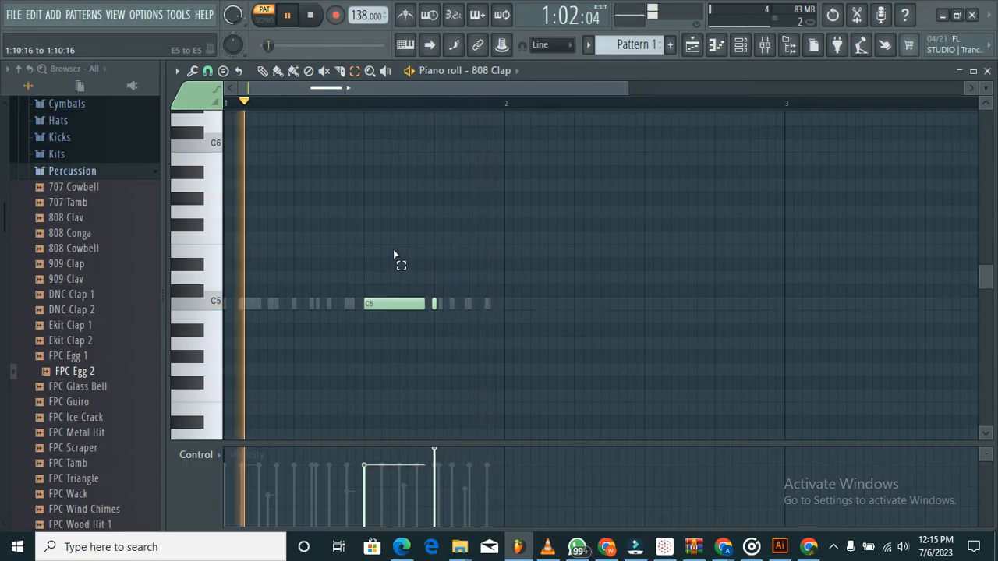
drag(335, 233, 486, 388)
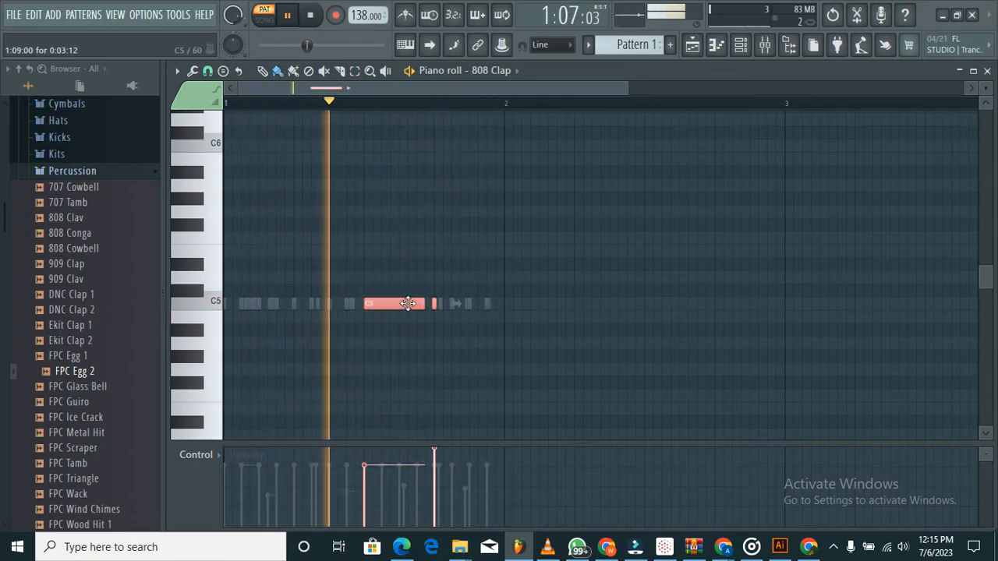
drag(419, 309, 324, 307)
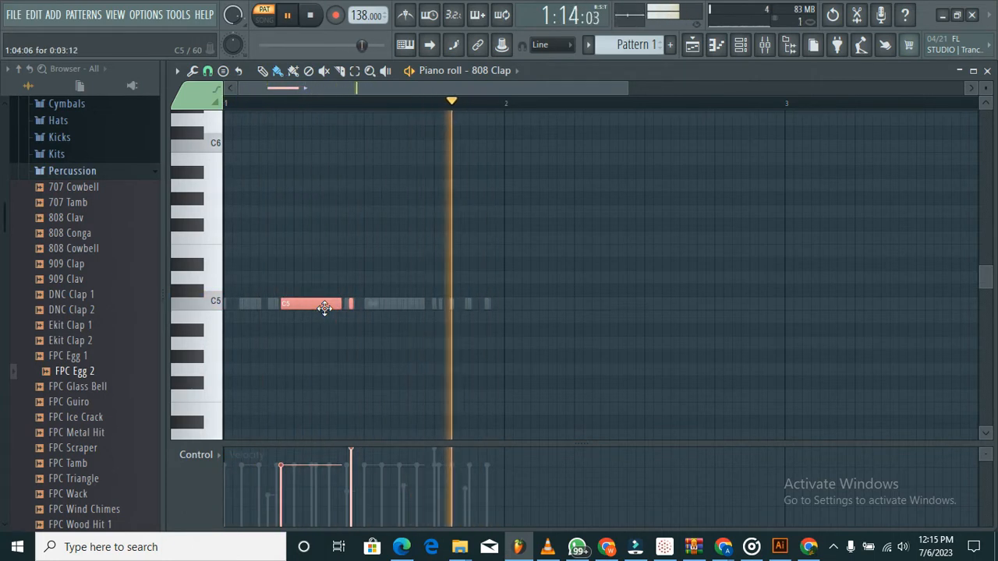
Step: Bring back the Channel rack and delete the DNC Clap 2 channel
click(741, 47)
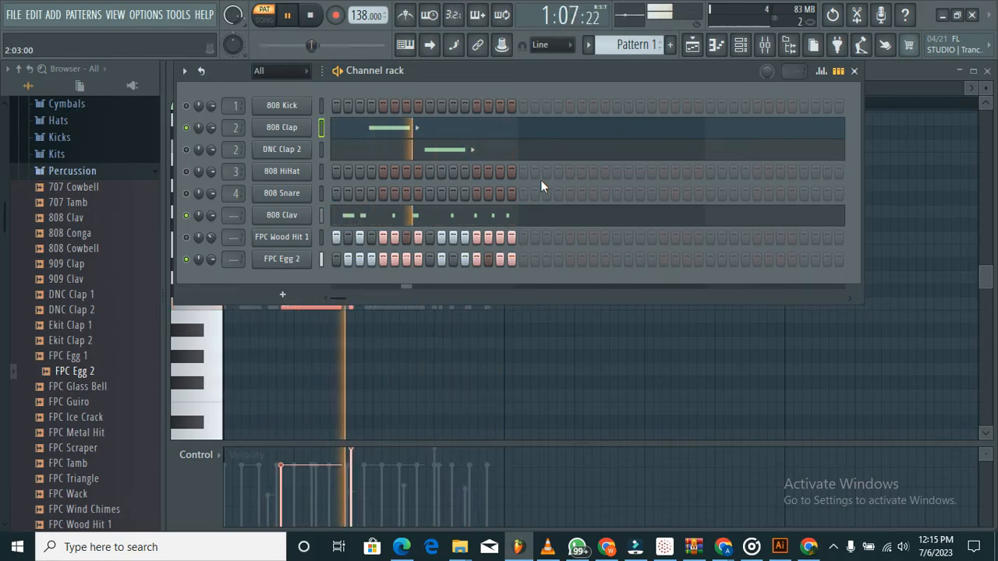
right_click(277, 147)
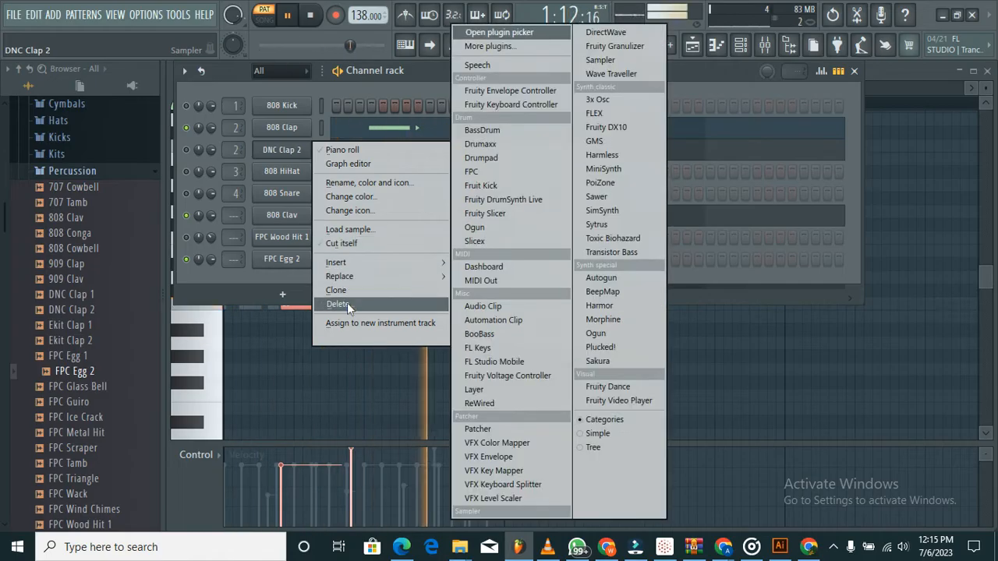
click(347, 303)
click(575, 319)
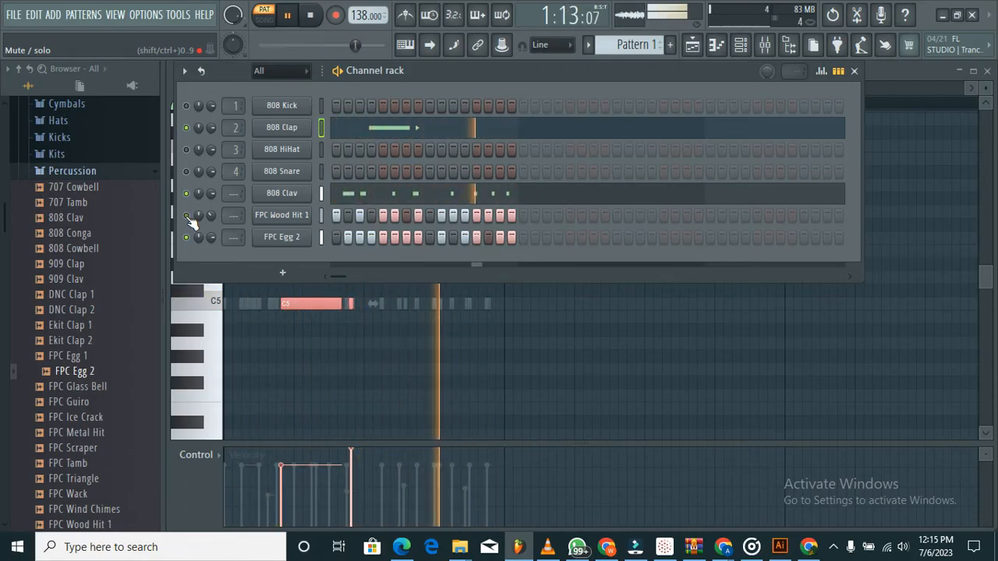
Step: Delete the first 808 Clav note in the Piano roll, and shift the original second, fourth and fifth notes earlier in the bar
click(362, 201)
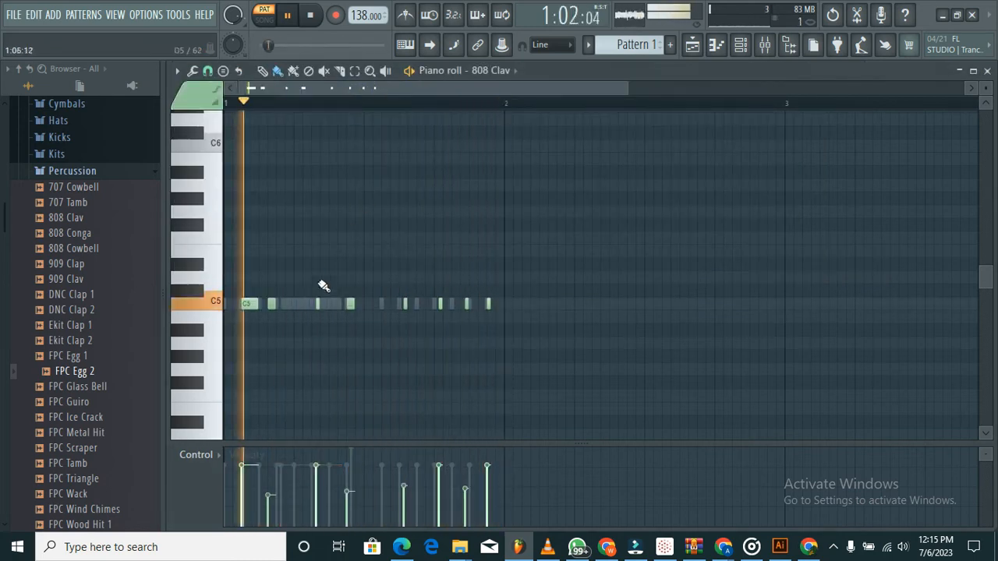
right_click(249, 305)
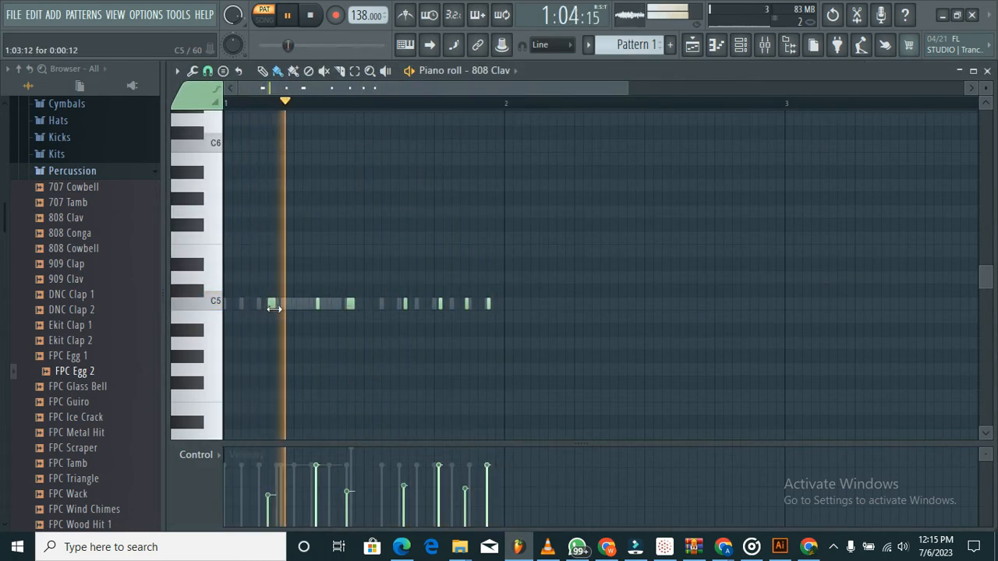
drag(271, 305, 242, 310)
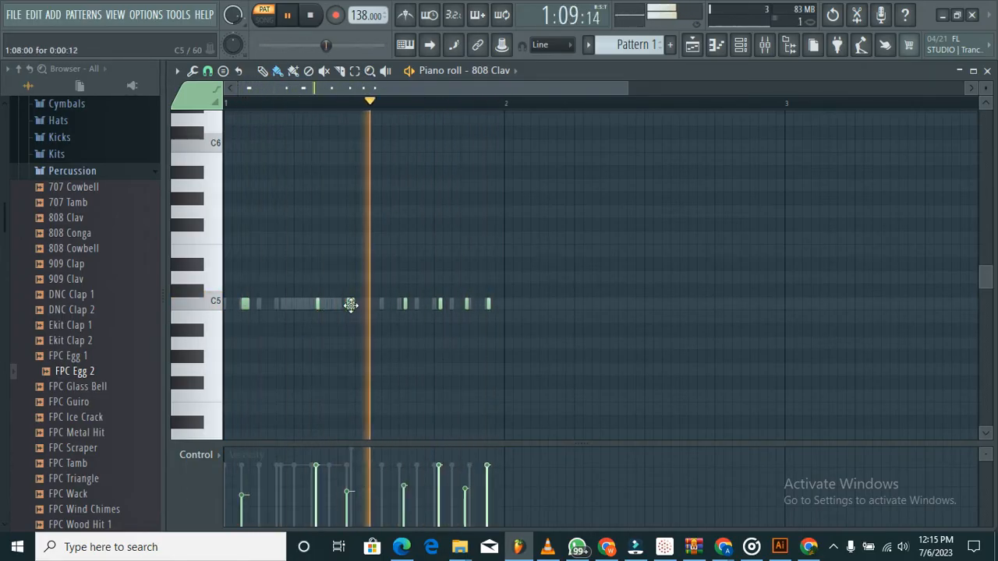
drag(350, 305, 335, 304)
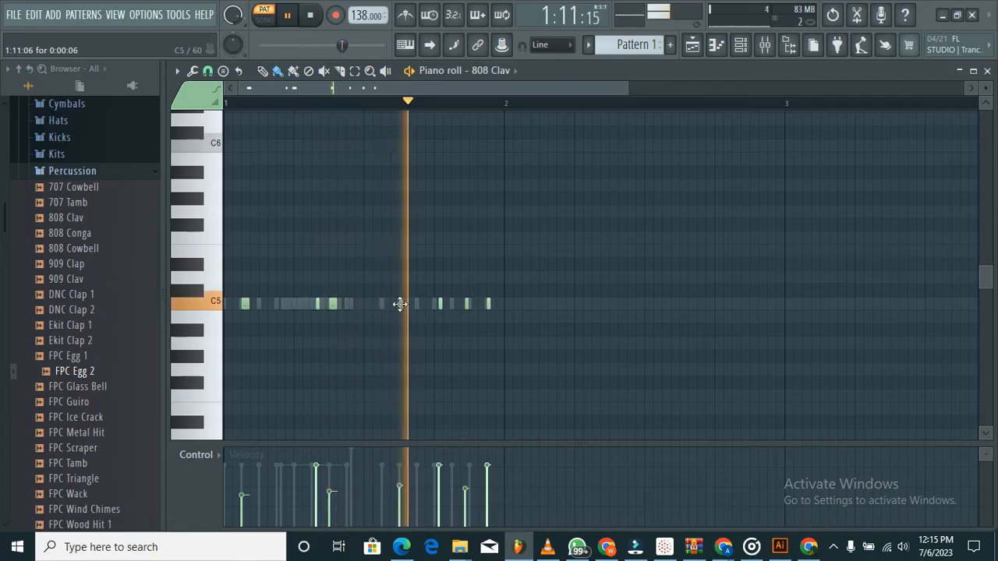
drag(399, 305, 352, 305)
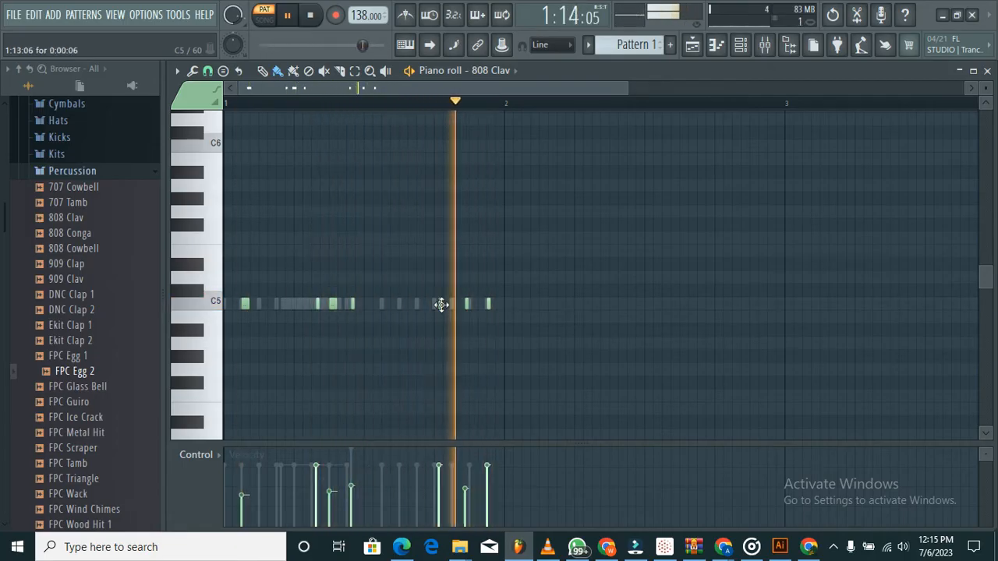
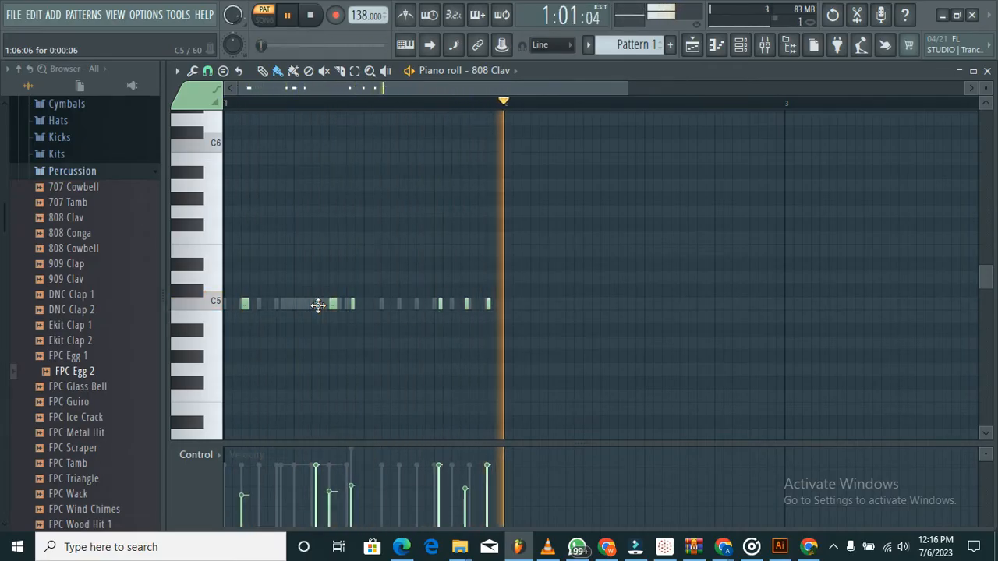
Step: Add a C5 note near step 12 of the 808 Clav part and lengthen the short notes from the middle to the end of the bar
click(417, 304)
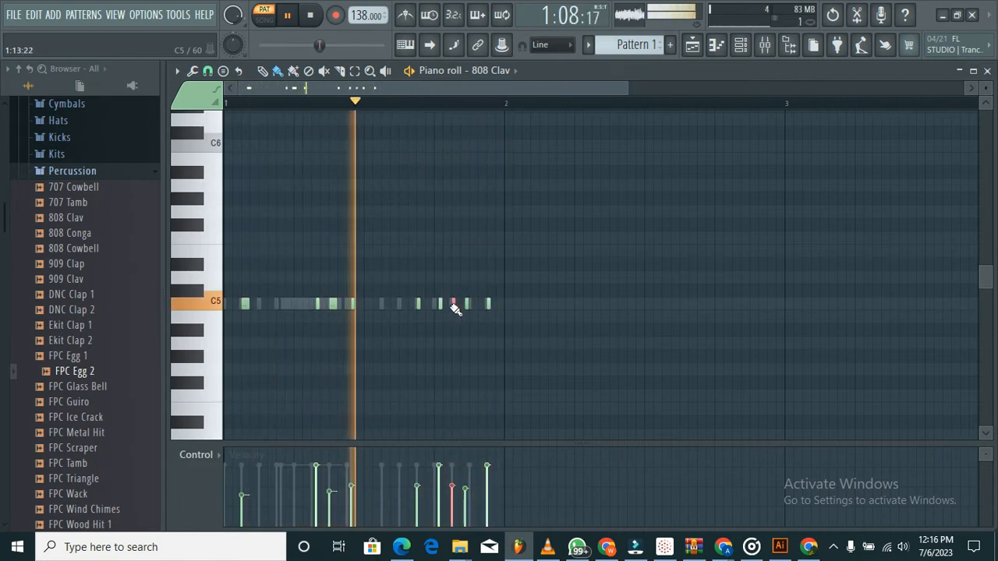
click(453, 304)
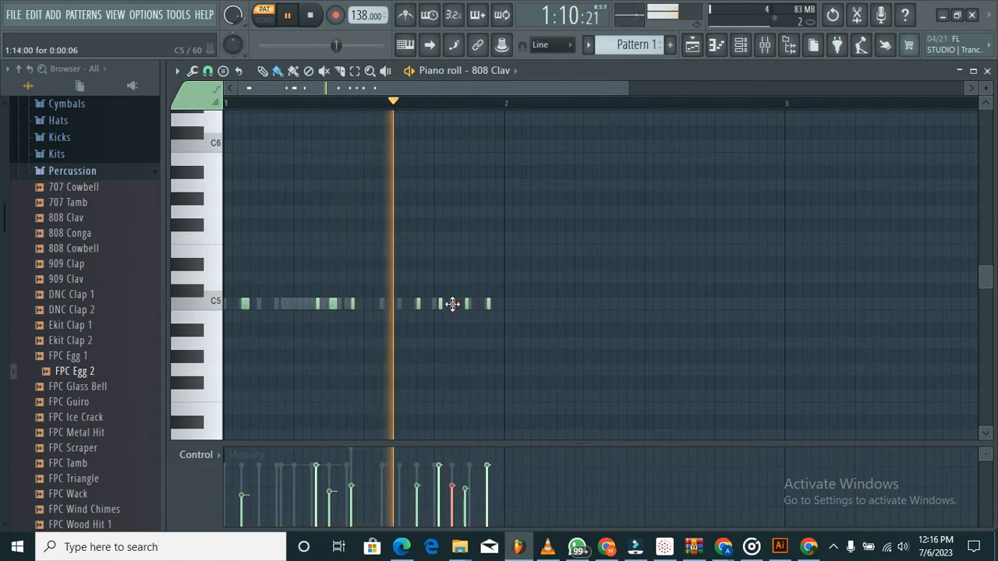
drag(355, 304, 437, 307)
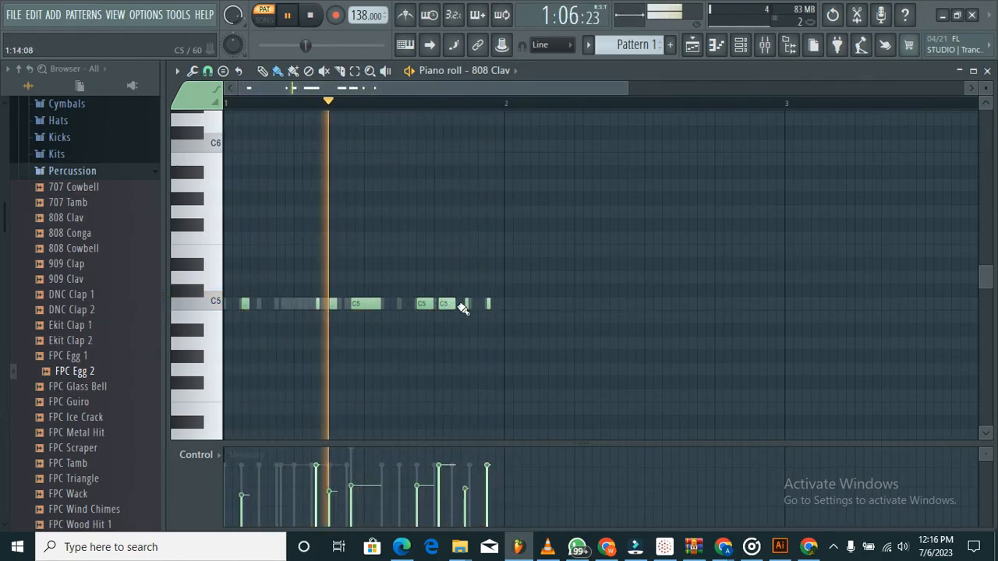
drag(468, 304, 502, 305)
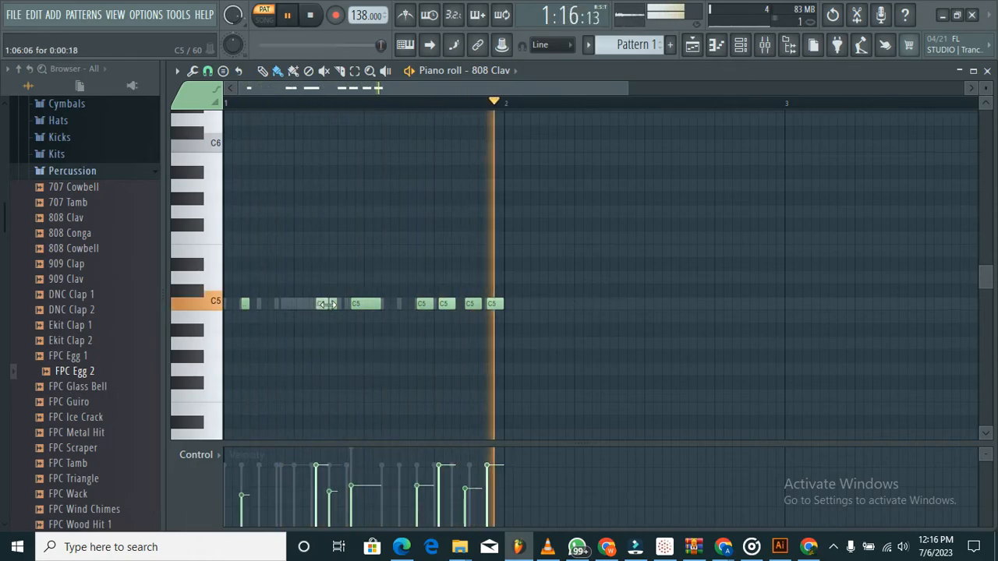
drag(337, 303, 348, 304)
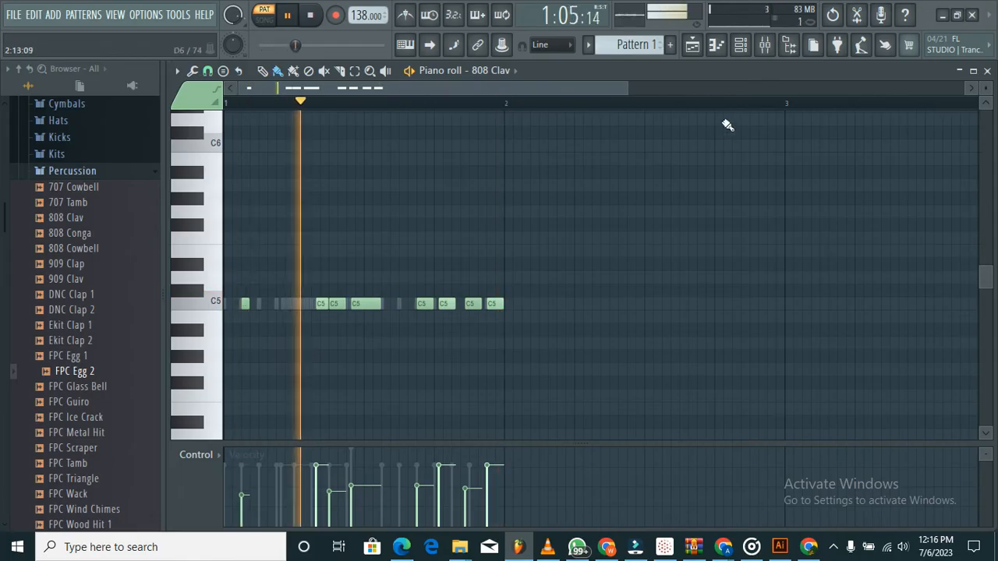
Step: Bring back the Channel rack and delete the FPC Wood Hit 1 channel
click(742, 46)
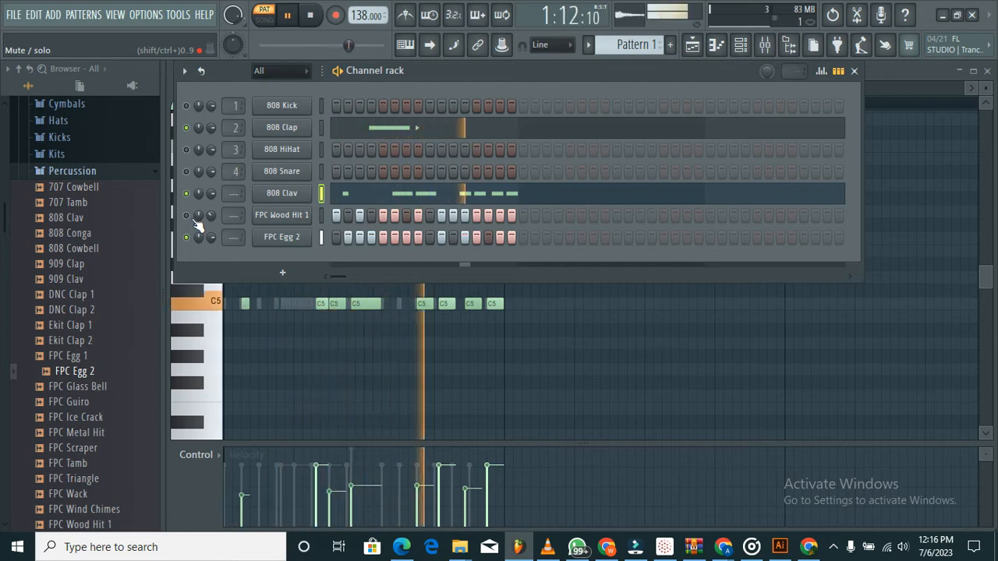
right_click(267, 218)
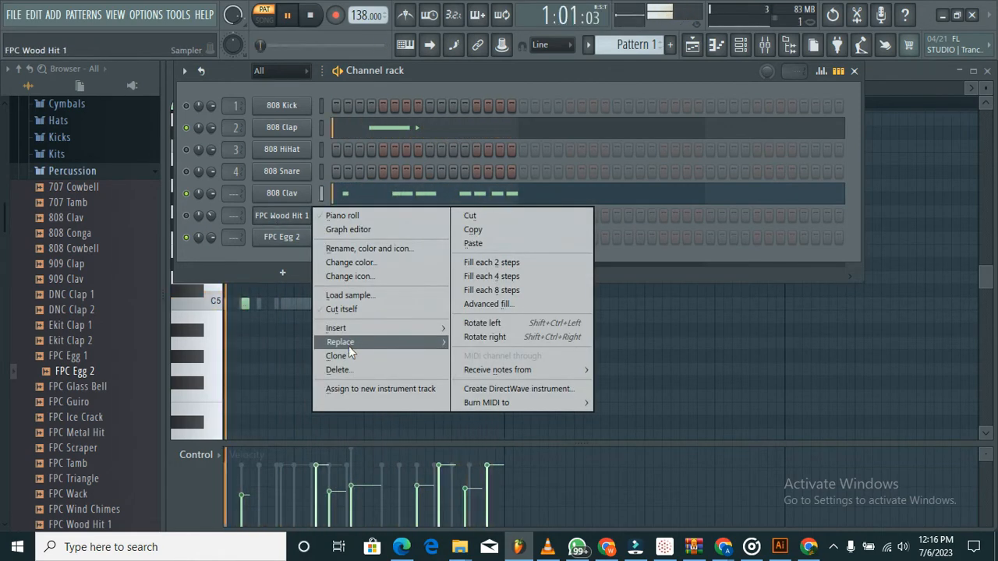
click(353, 368)
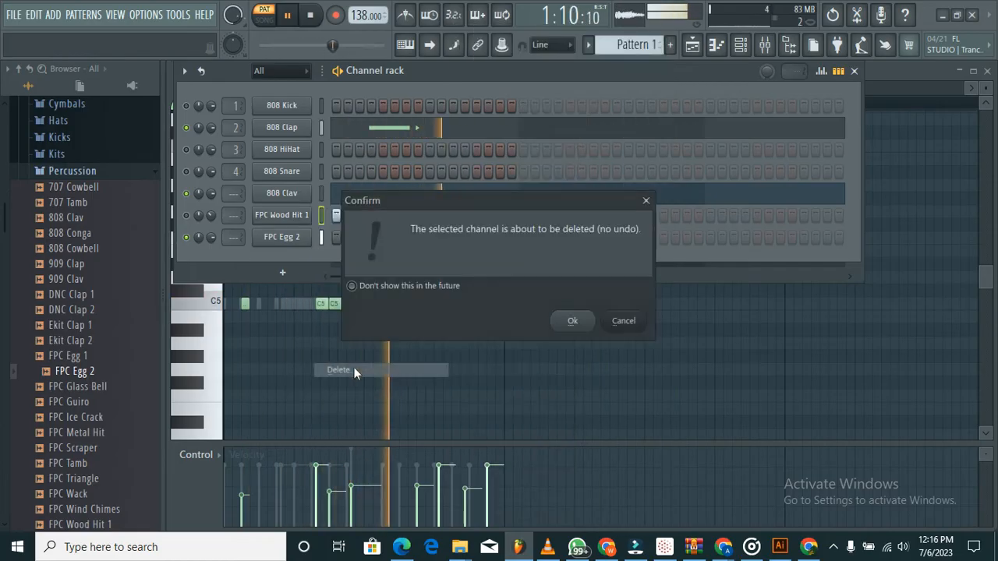
click(574, 323)
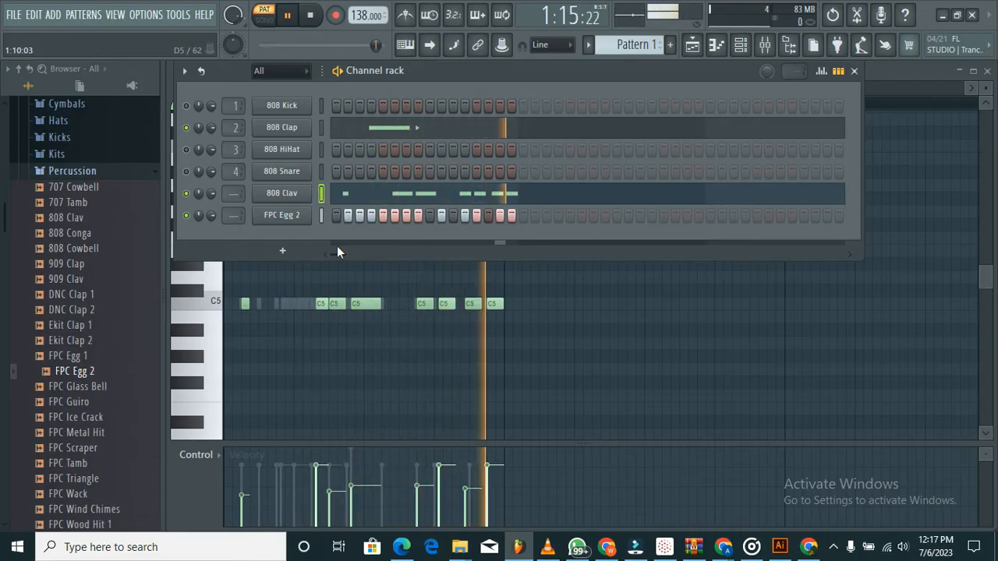
Step: Reopen the 808 Clav notes in the Piano roll and delete the fifth, seventh and eighth notes
click(349, 193)
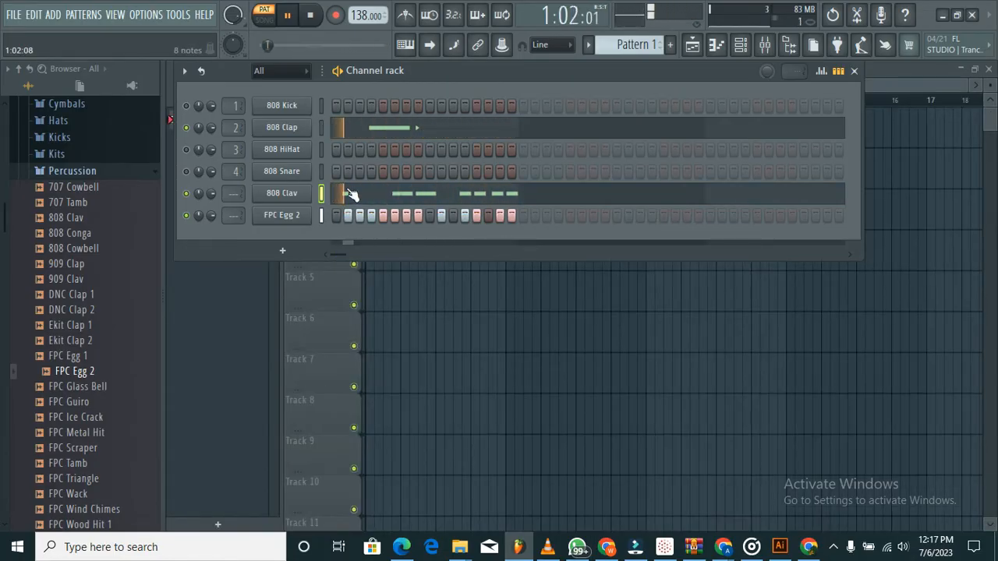
click(349, 194)
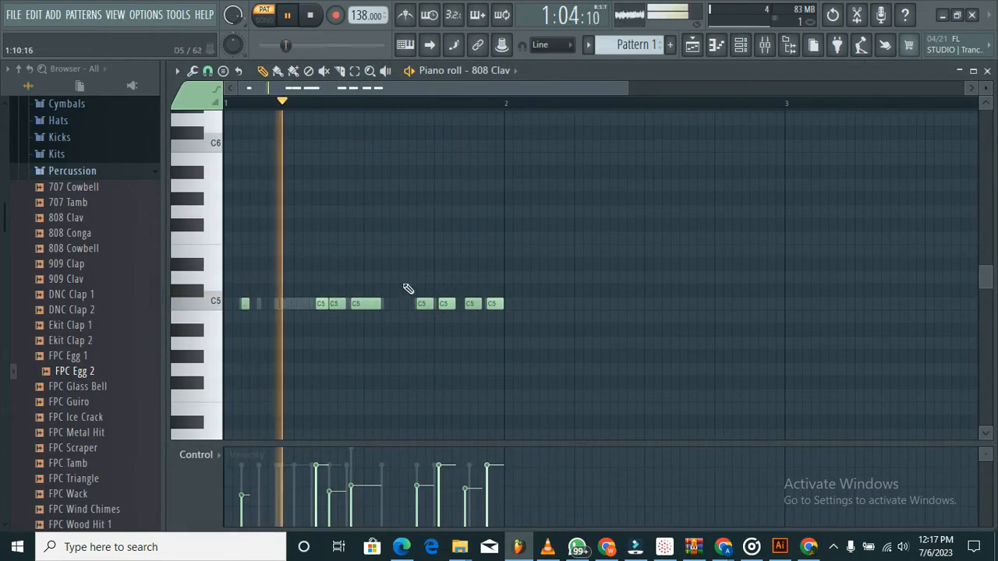
right_click(495, 305)
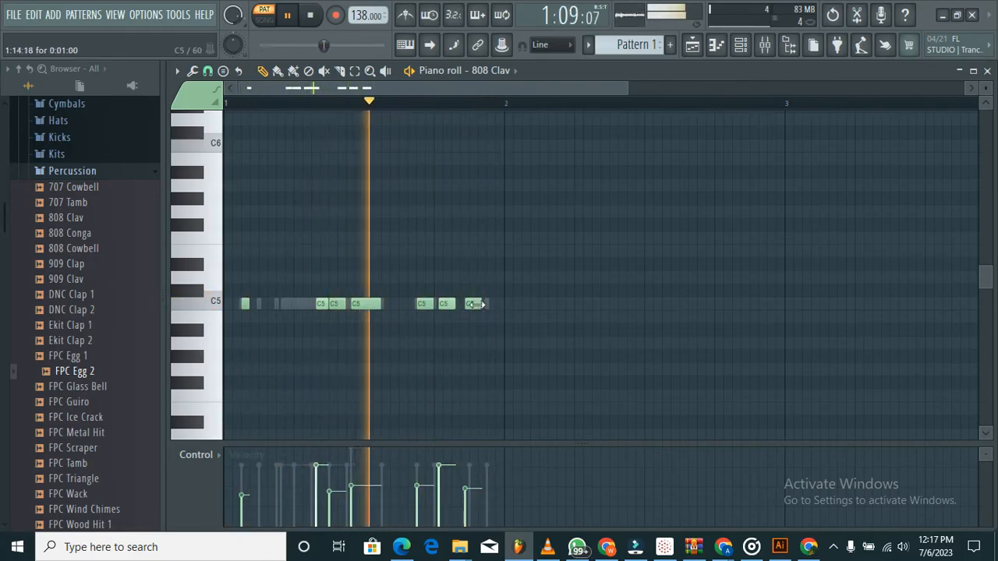
right_click(475, 304)
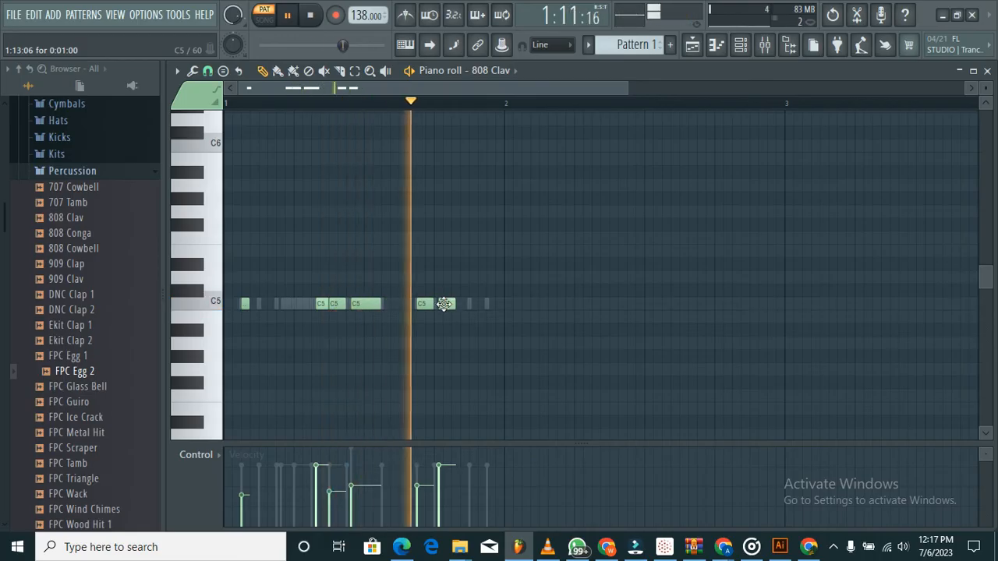
right_click(427, 304)
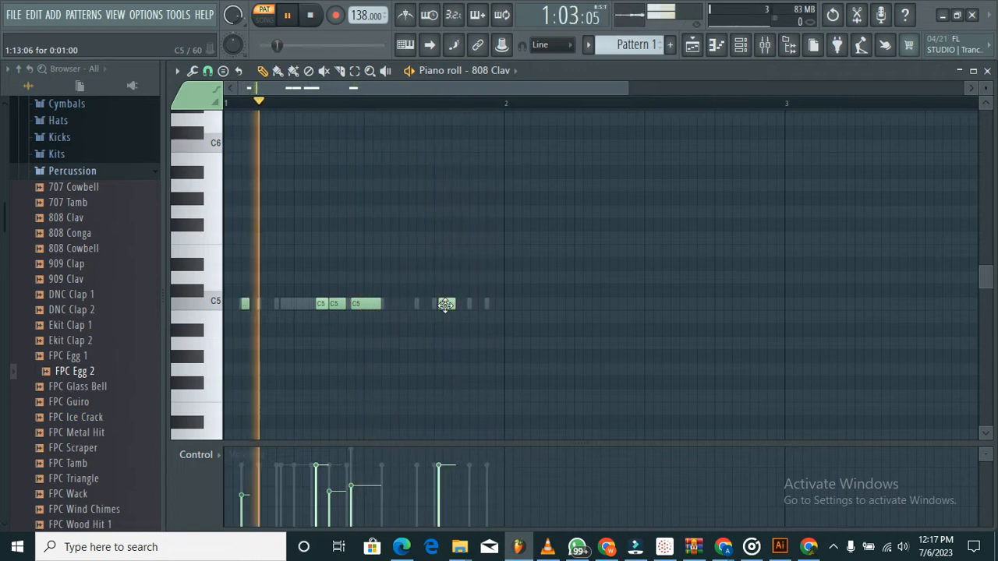
Step: Place a short C5 note at 1:15:12 in the 808 Clav part and shorten the note at 1:08:06 to 0:00:12
click(492, 305)
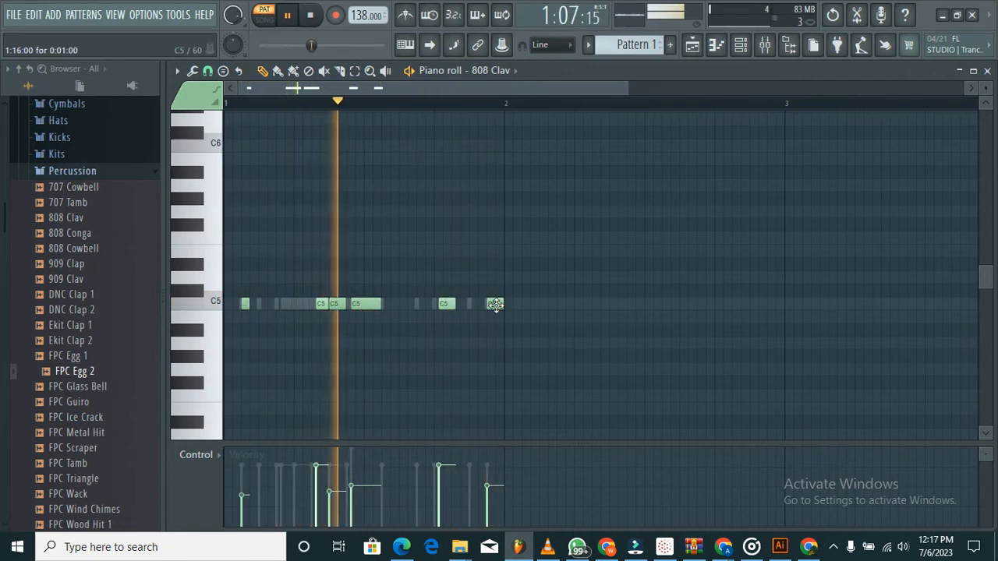
drag(496, 305, 488, 305)
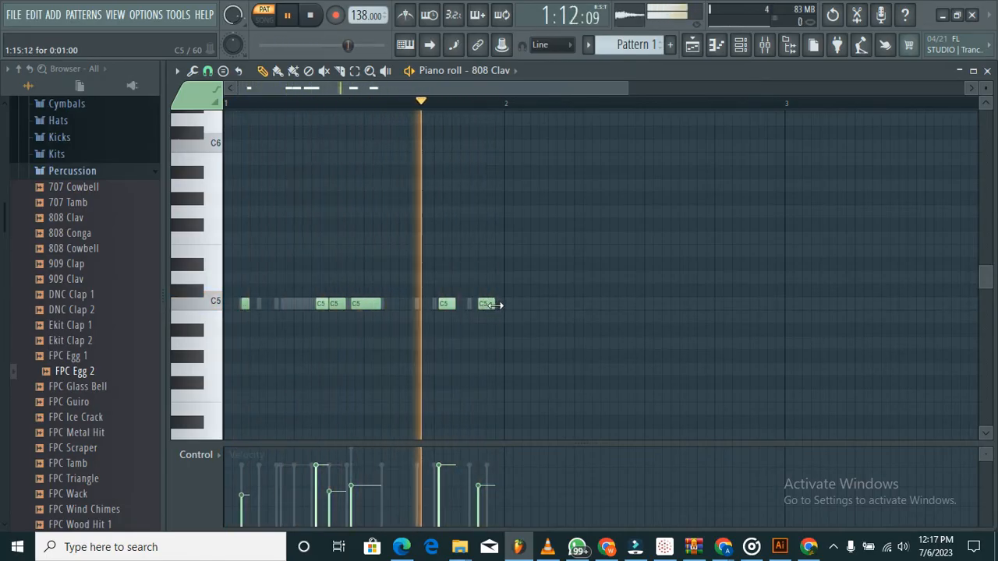
drag(494, 305, 483, 307)
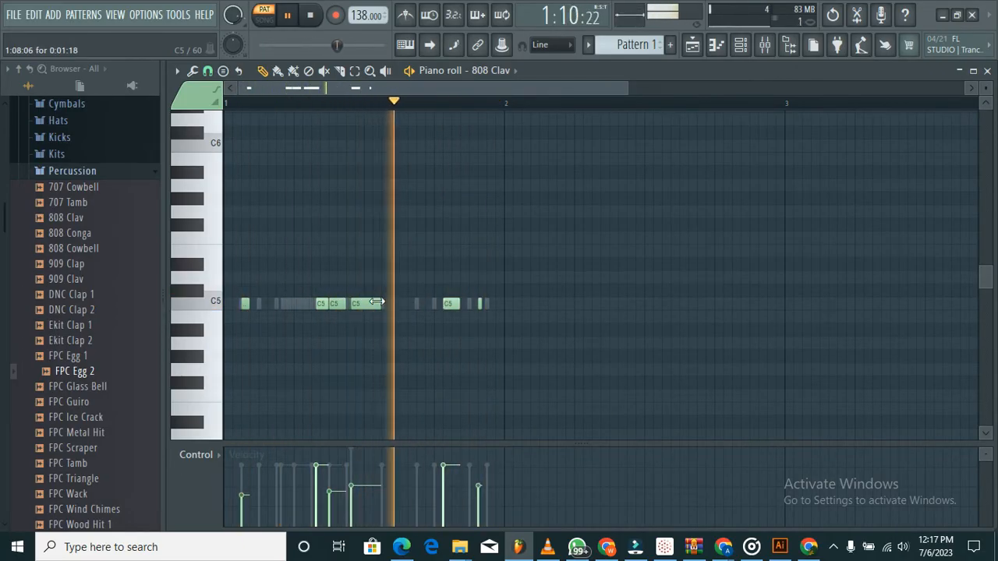
drag(377, 302, 357, 303)
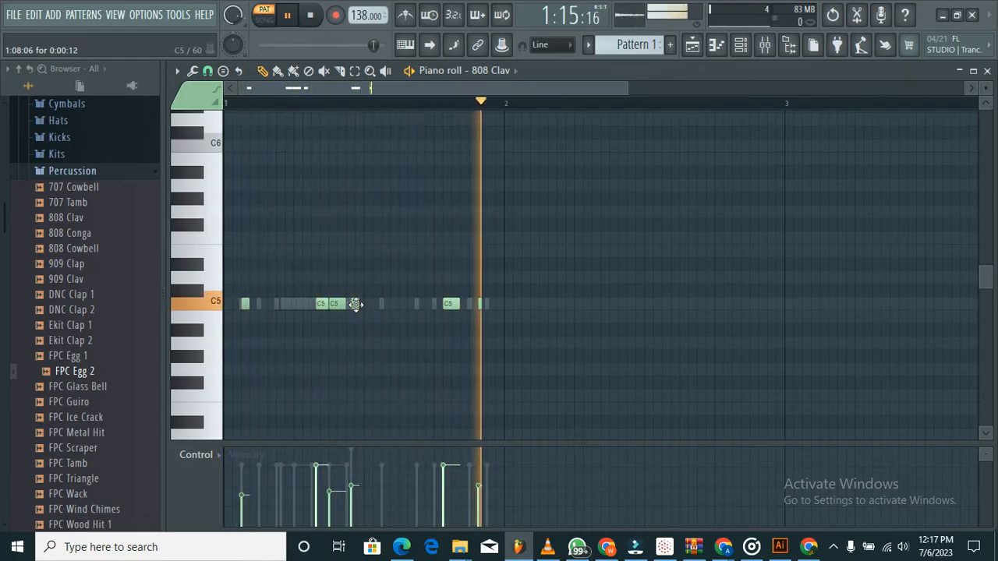
Step: Add a C5 note about one step long at 1:12:06, just before the second-to-last 808 Clav note
click(437, 304)
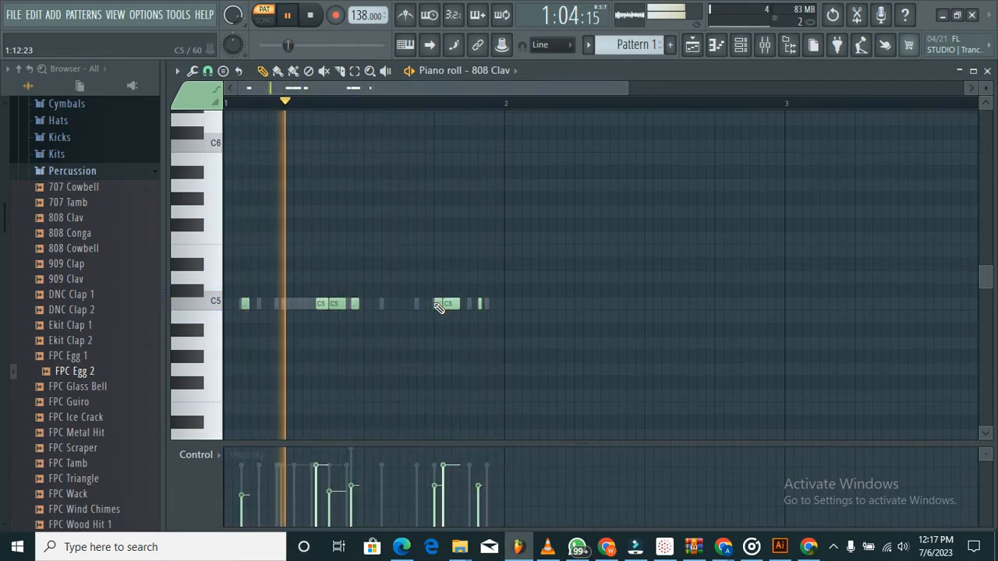
right_click(437, 304)
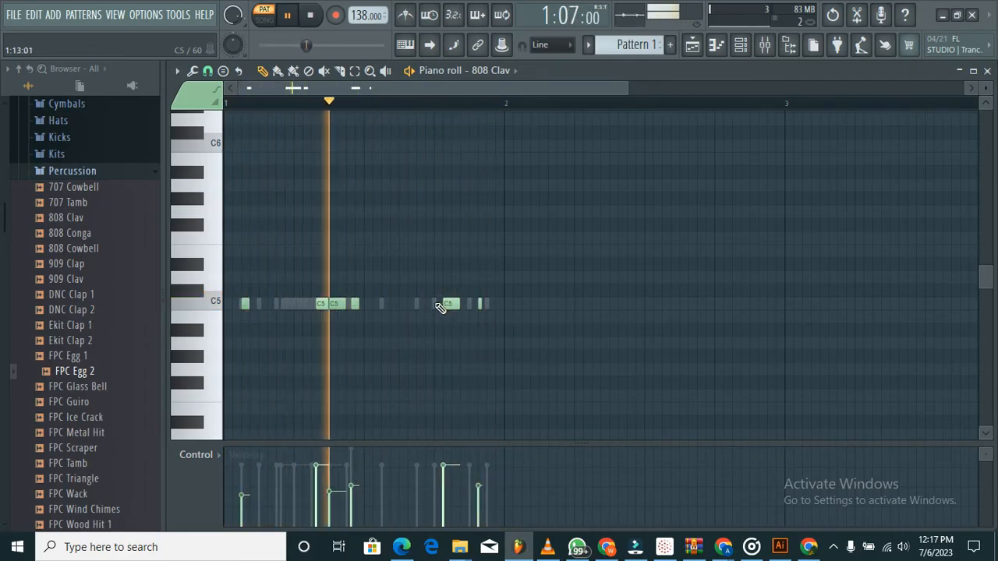
click(433, 303)
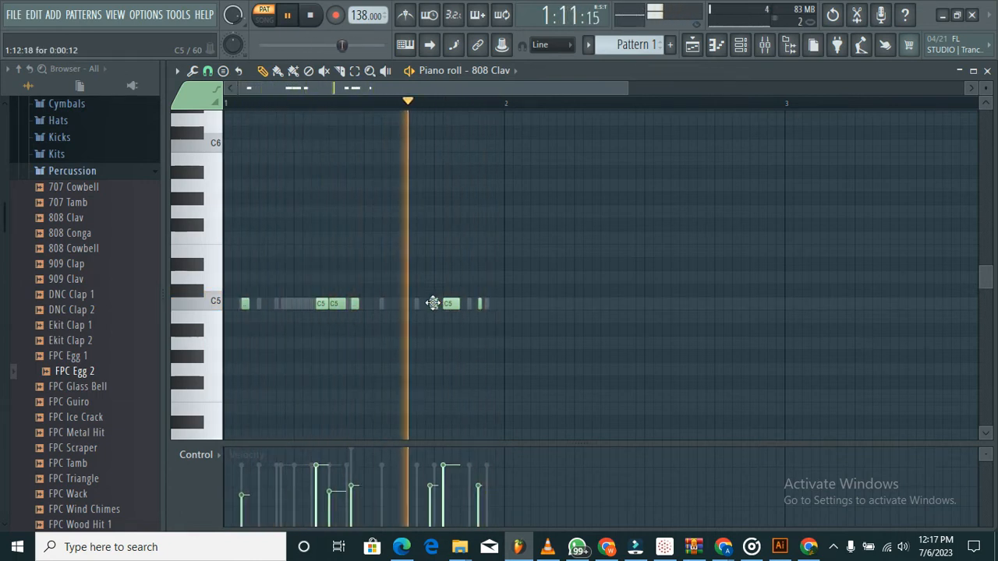
drag(433, 304, 423, 303)
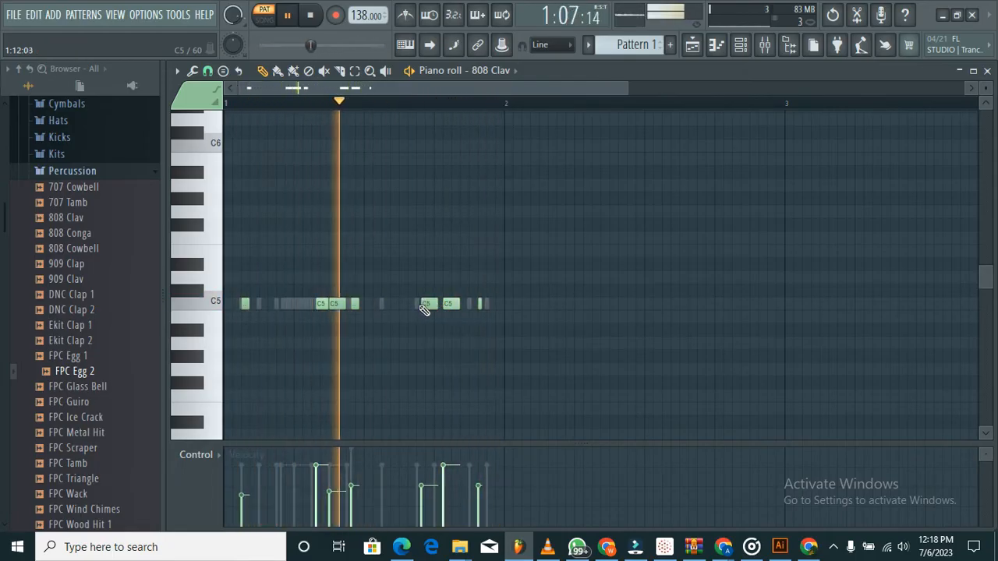
Step: Adjust the 808 Clav velocities: first and last notes 77%, the 1:12:06 note 84%, the 1:08:06 note raised, the second-to-last note lowered
mouse_move(450, 456)
mouse_down()
mouse_move(450, 492)
mouse_move(427, 490)
mouse_move(422, 461)
mouse_up()
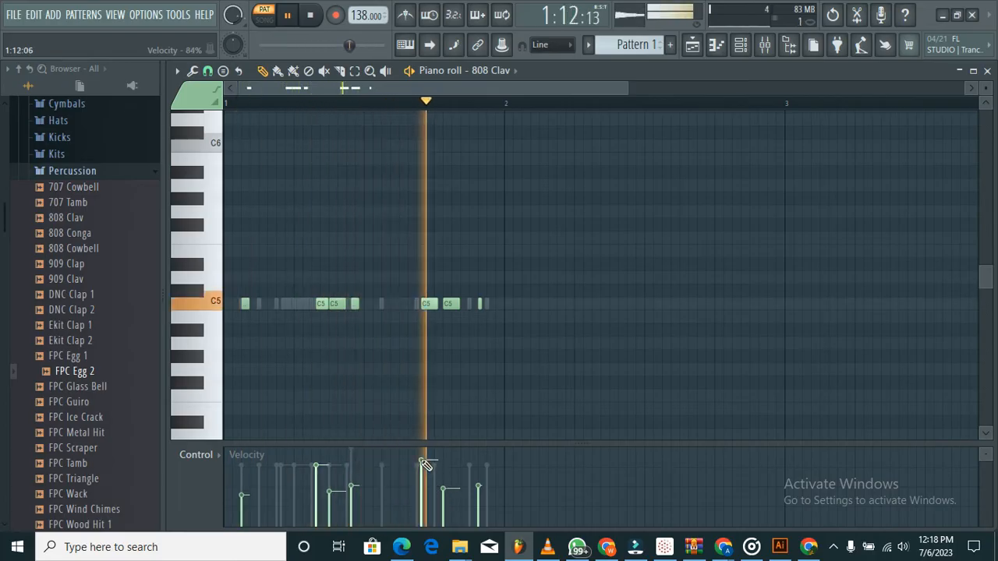
drag(483, 491, 484, 471)
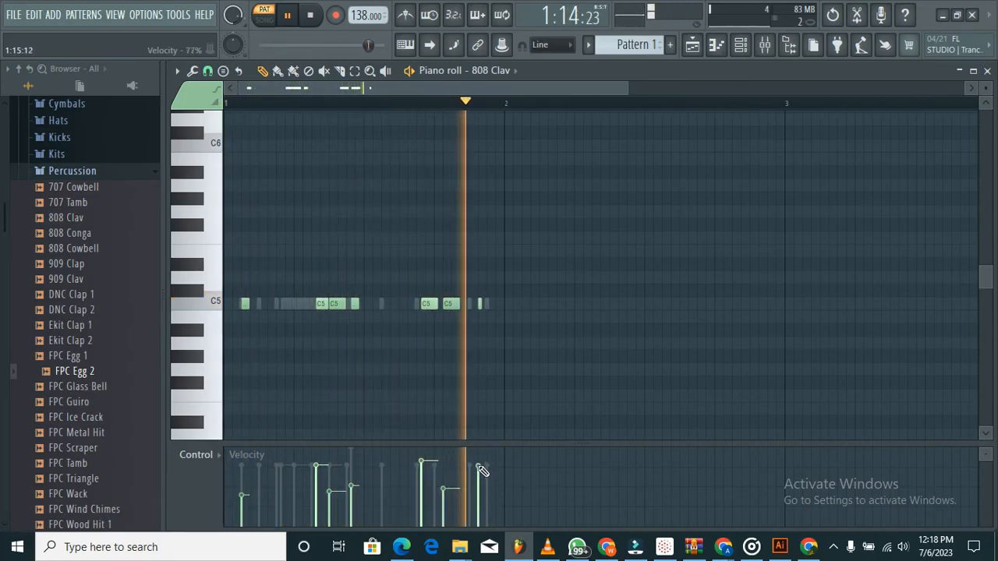
drag(352, 485, 354, 461)
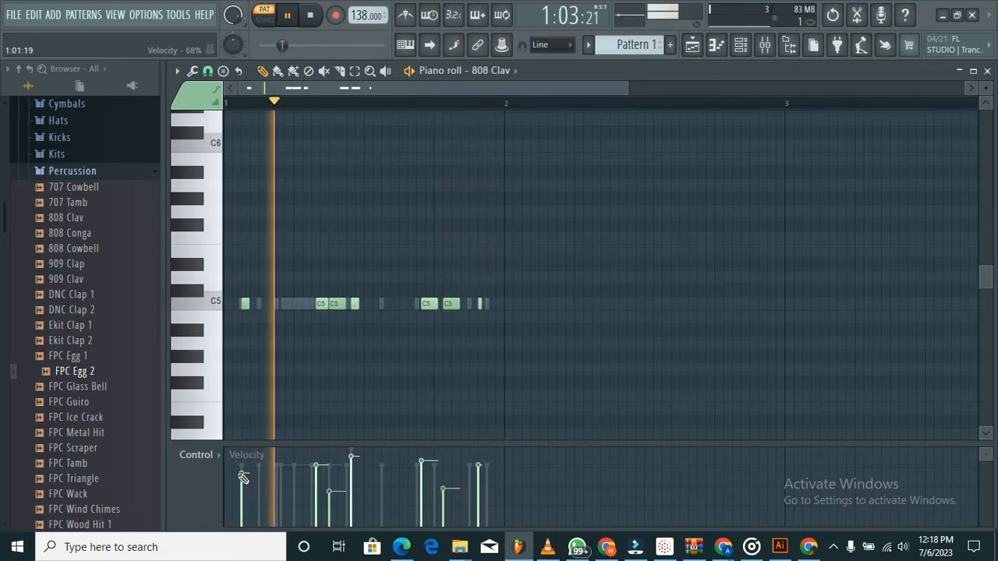
drag(244, 478, 241, 471)
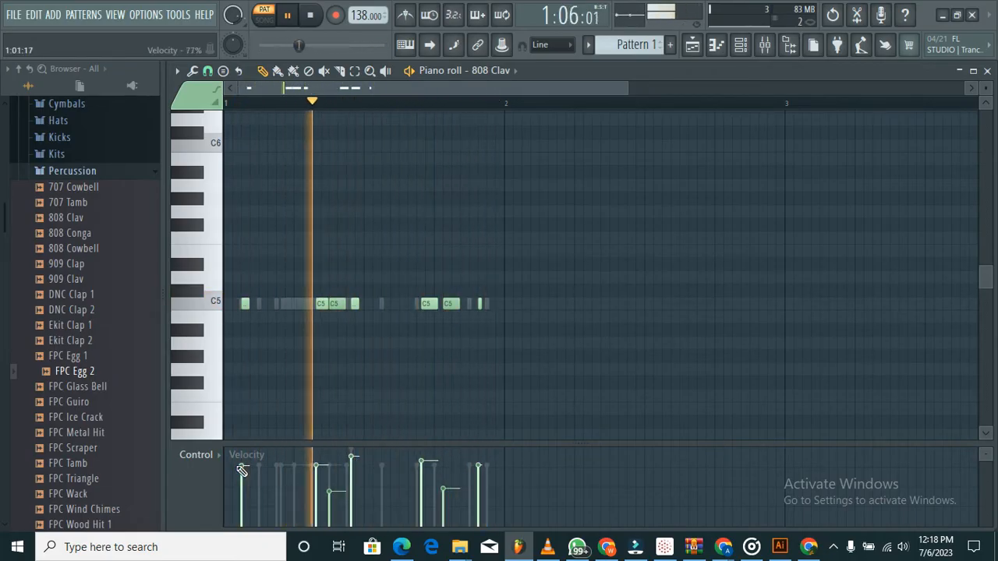
Step: Open the 808 Clav channel's miscellaneous functions, set its echo delay feedback to 14%, and minimize the channel window
click(747, 53)
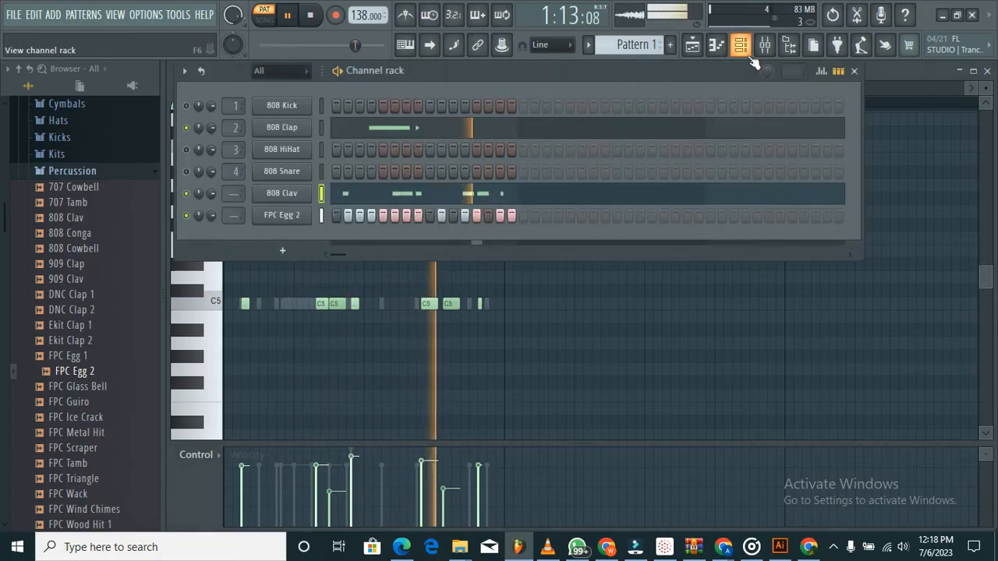
right_click(277, 196)
click(277, 196)
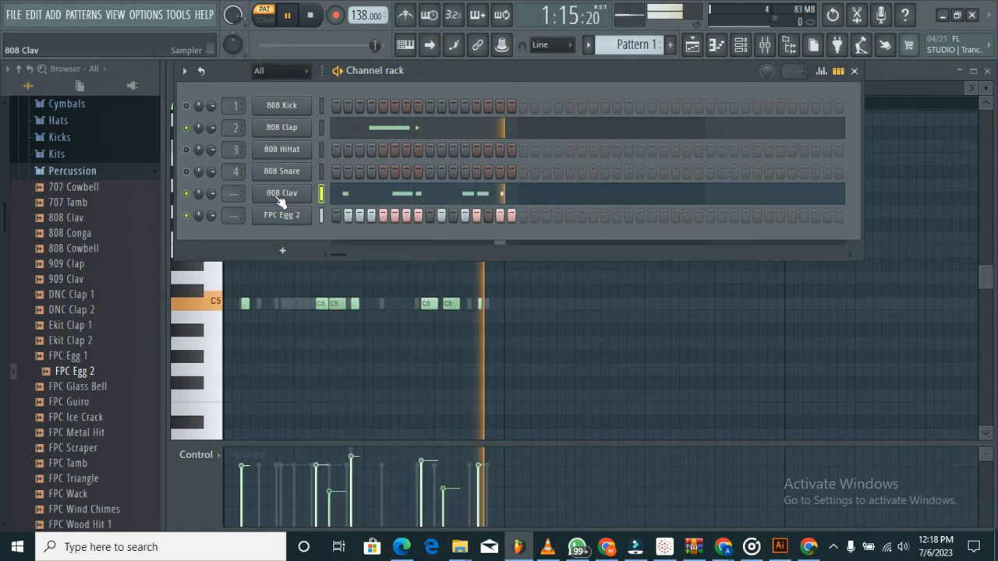
click(280, 200)
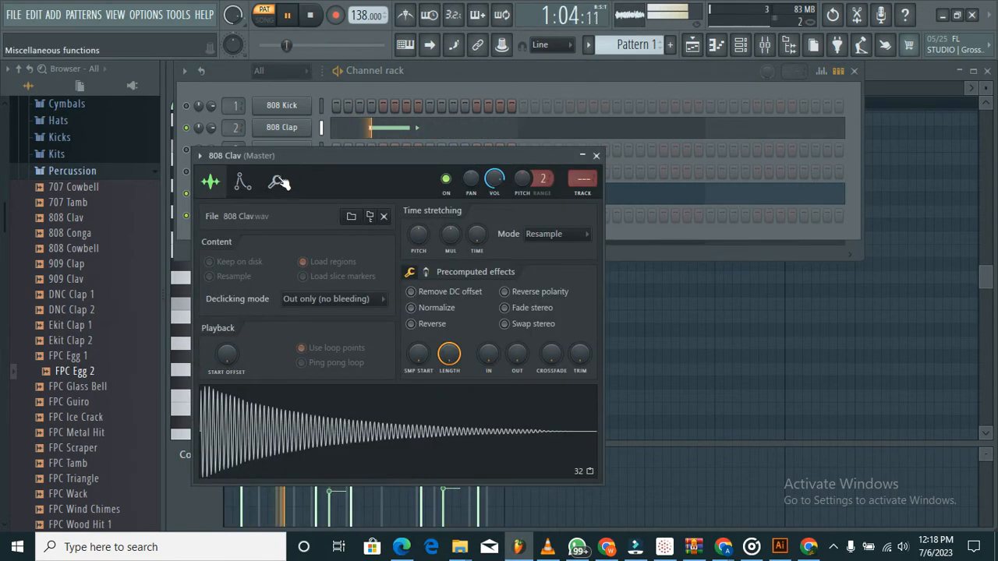
click(278, 183)
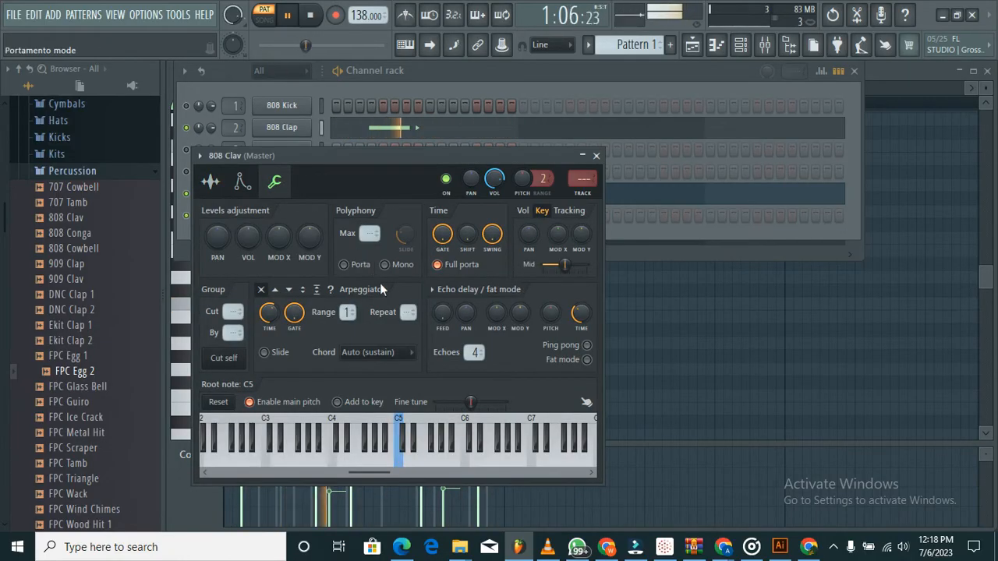
drag(440, 320, 352, 304)
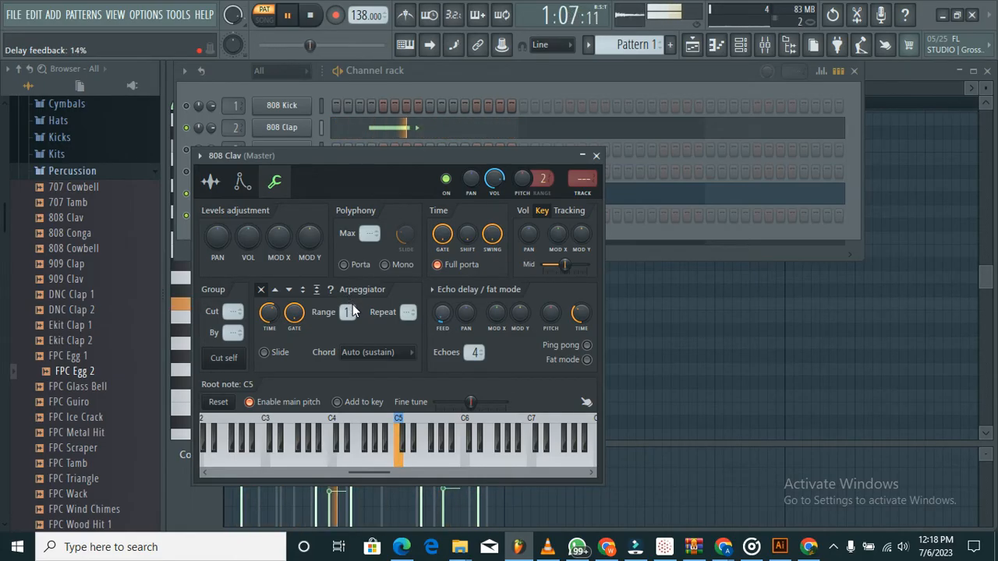
click(583, 156)
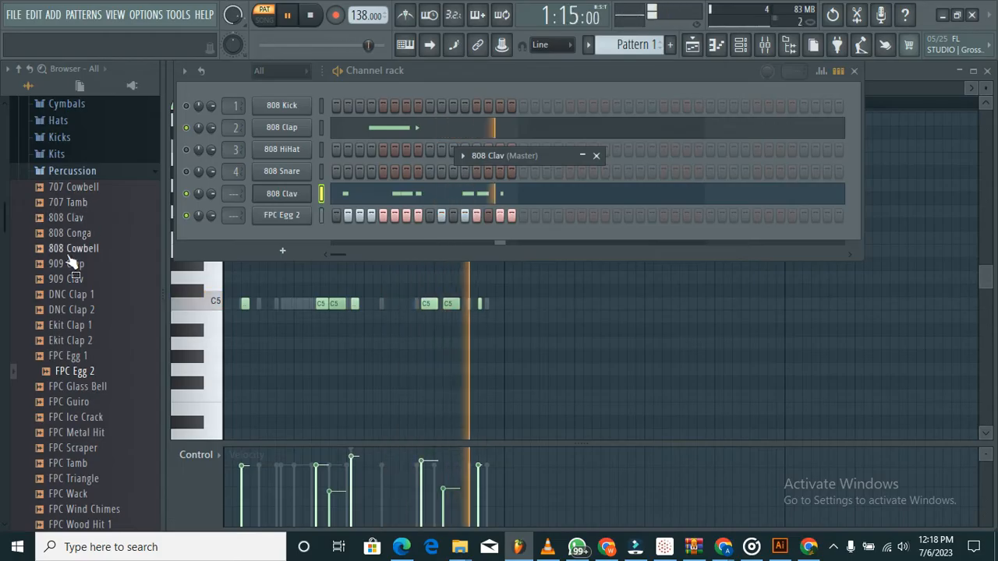
Step: Preview the 808 Conga percussion sample and add it as a new channel below FPC Egg 2
click(86, 232)
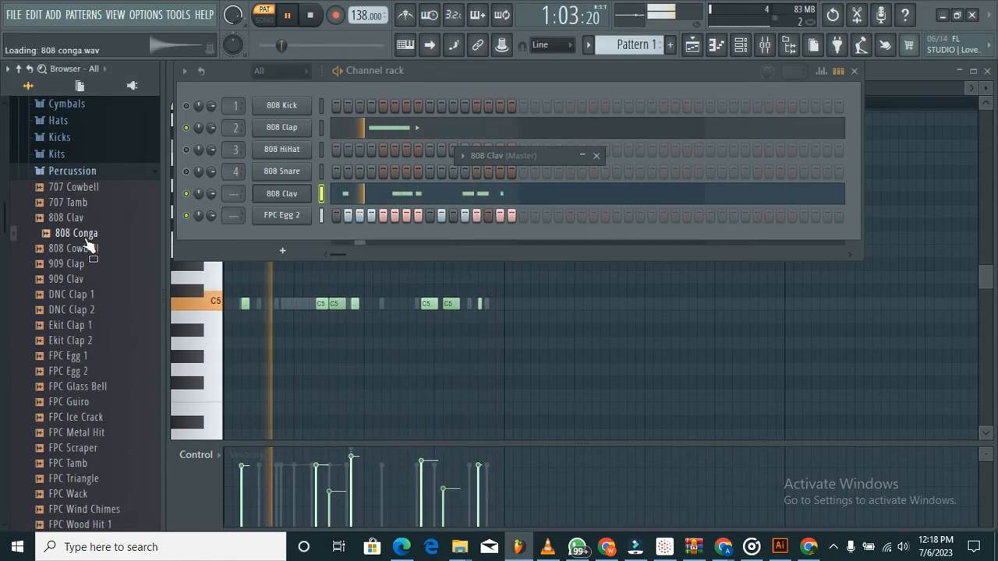
drag(88, 247, 263, 246)
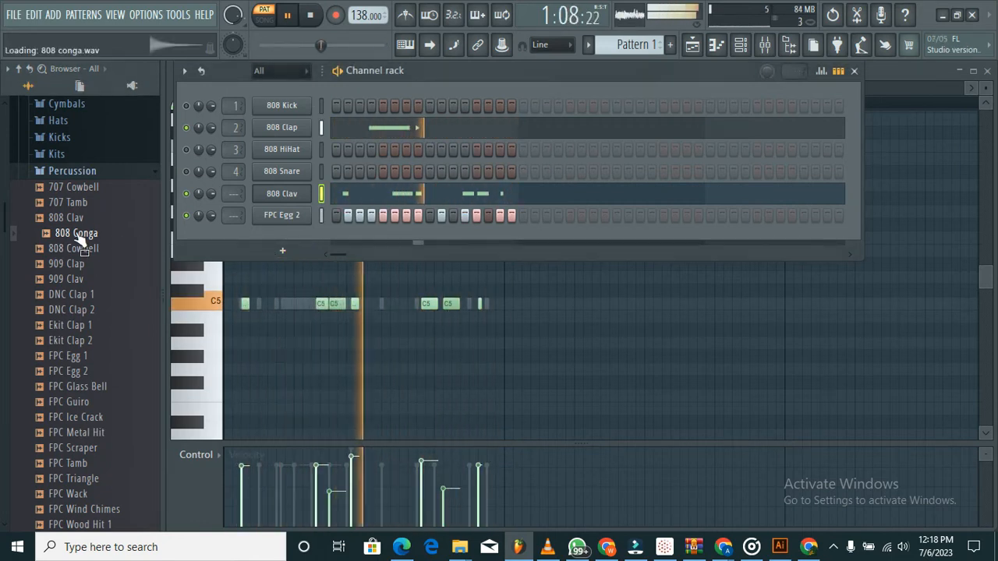
drag(78, 237, 322, 234)
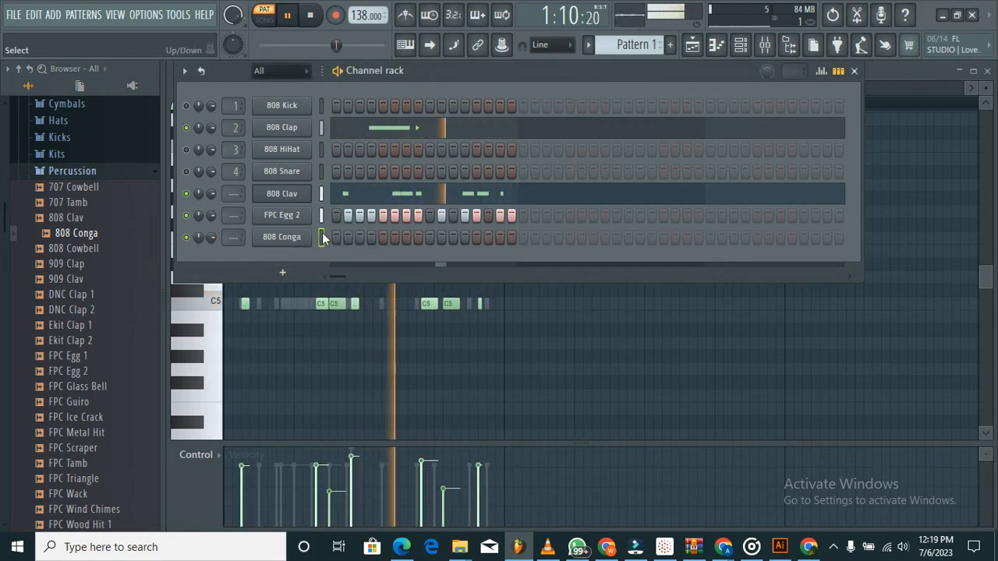
Step: Activate steps 2, 7 and 13 in the 808 Conga row
click(351, 238)
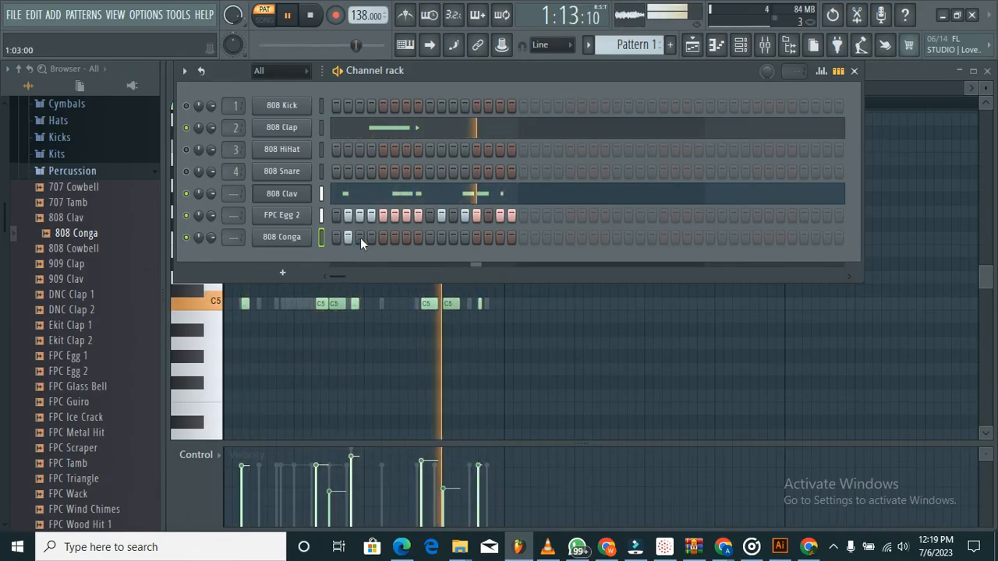
click(402, 238)
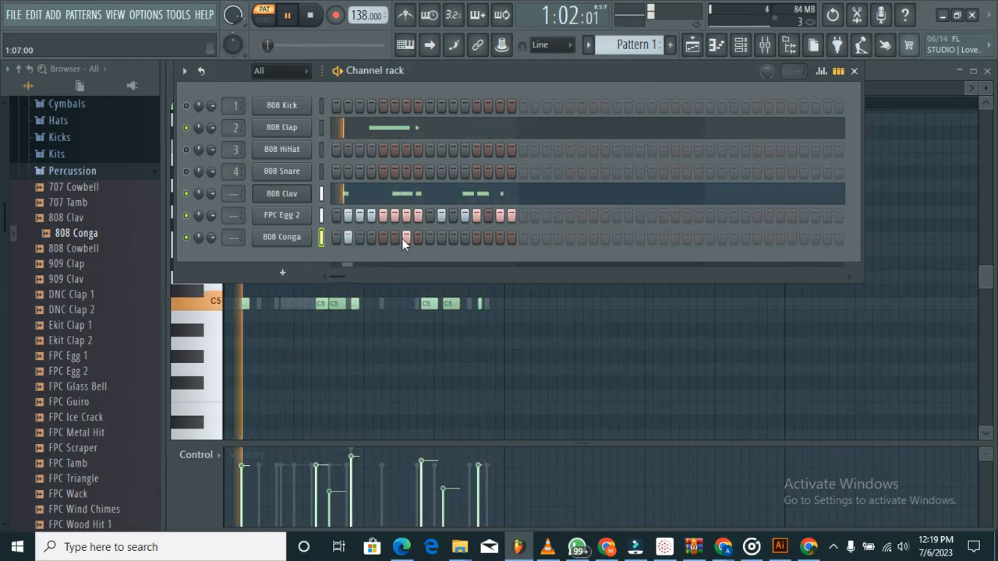
click(474, 239)
click(501, 240)
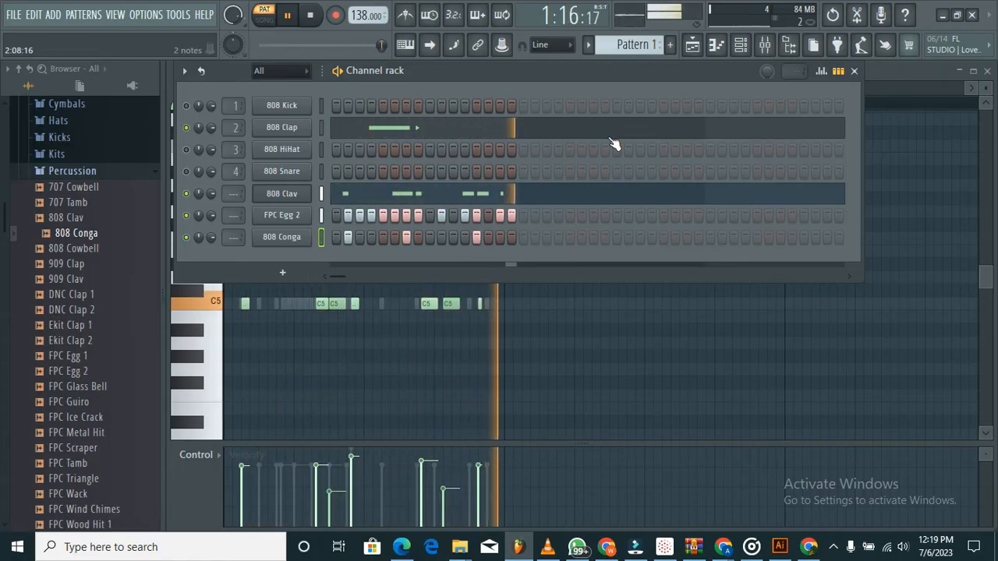
Step: In the 808 Conga's piano roll, raise the first note to D#5 and replace both C5 notes with short D5 notes at 1:04:00 and 1:05:06
click(285, 242)
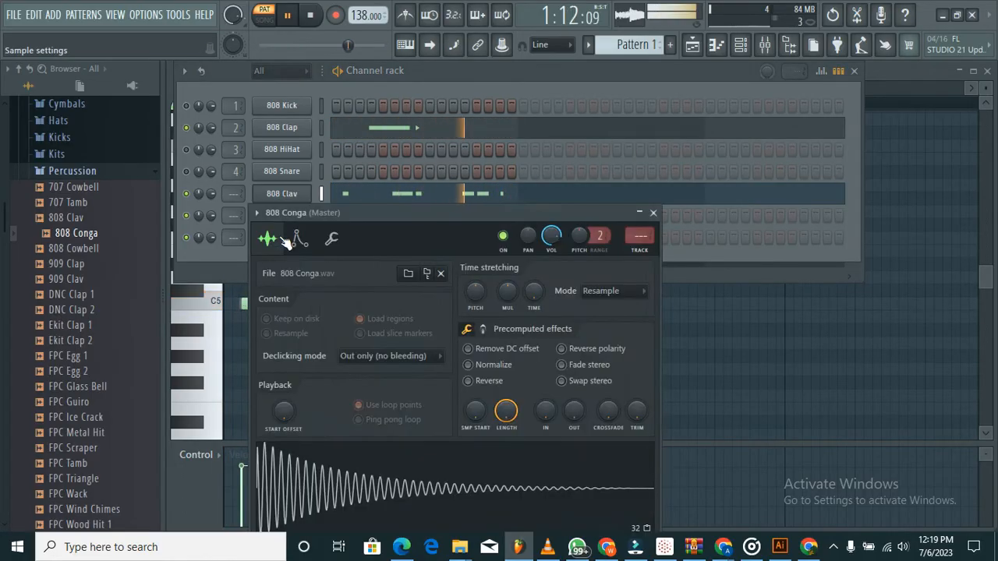
click(654, 213)
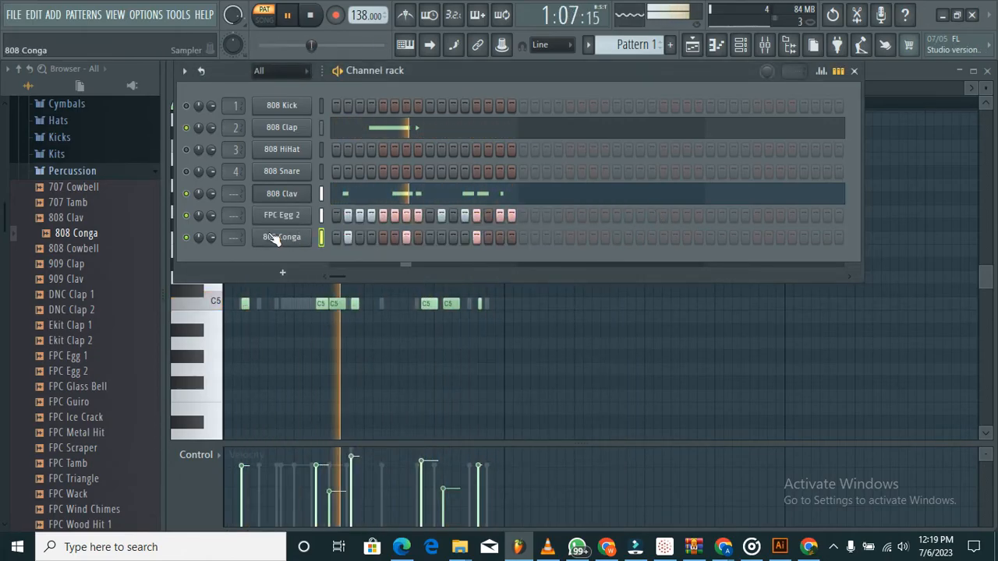
right_click(309, 234)
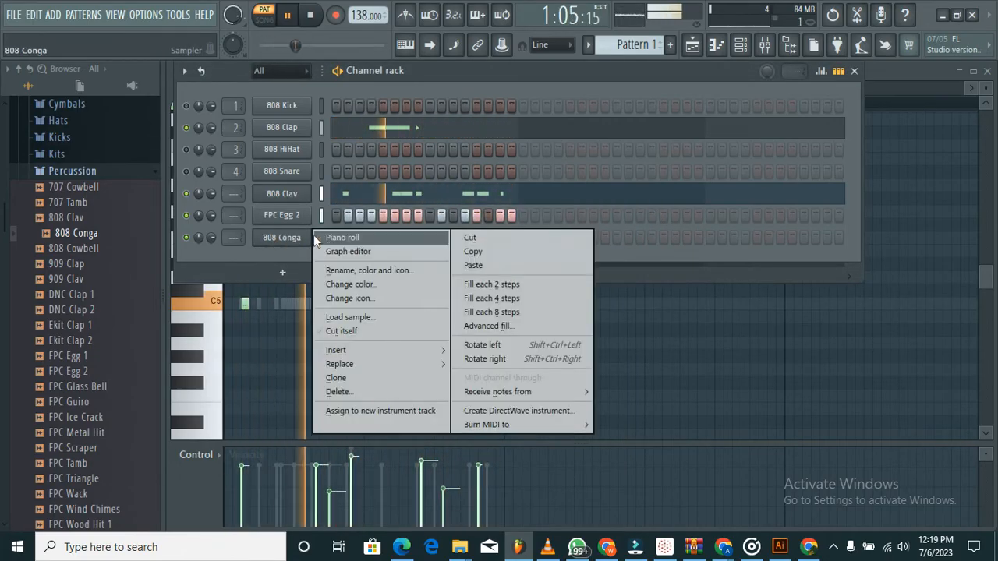
click(348, 236)
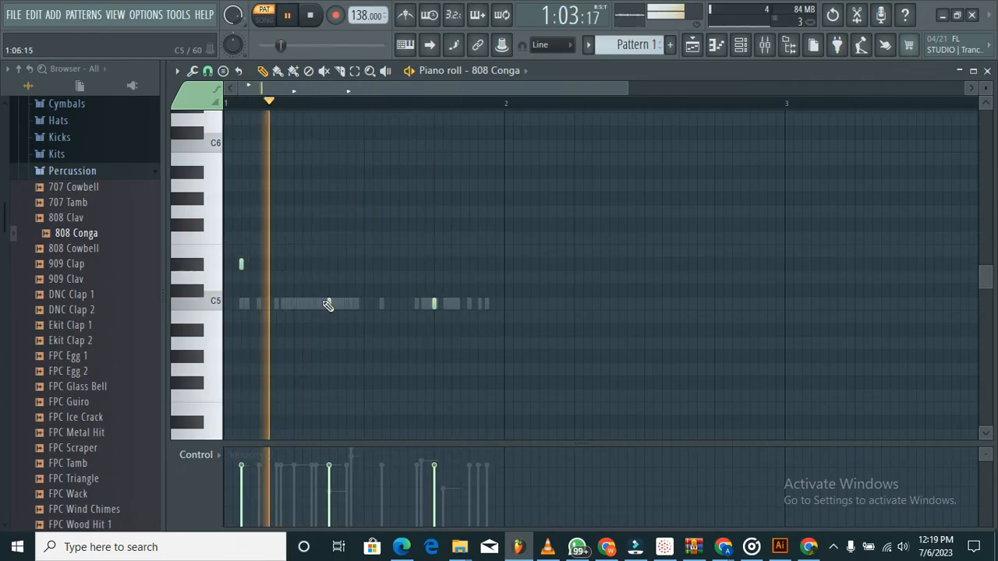
click(263, 273)
drag(264, 273, 272, 273)
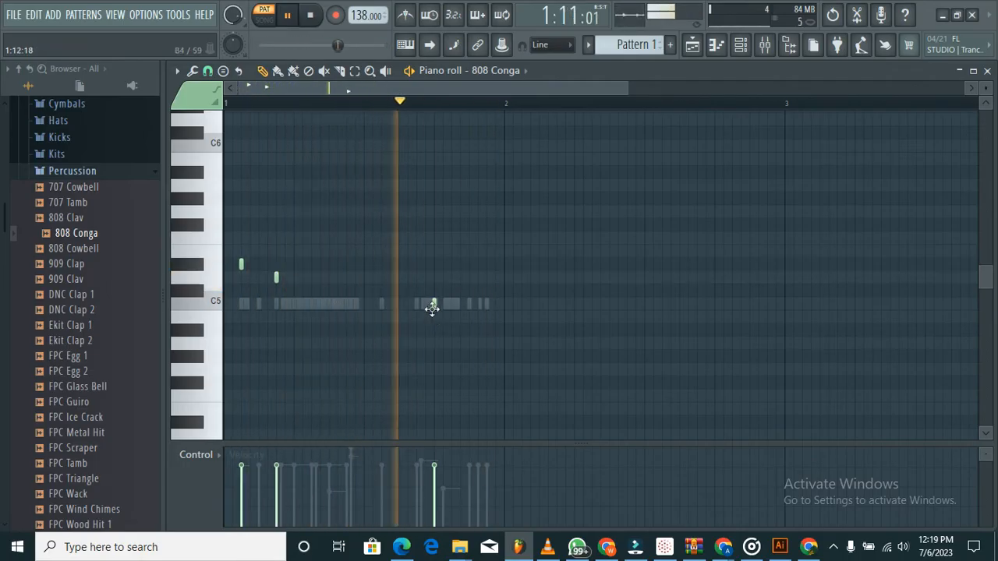
click(298, 277)
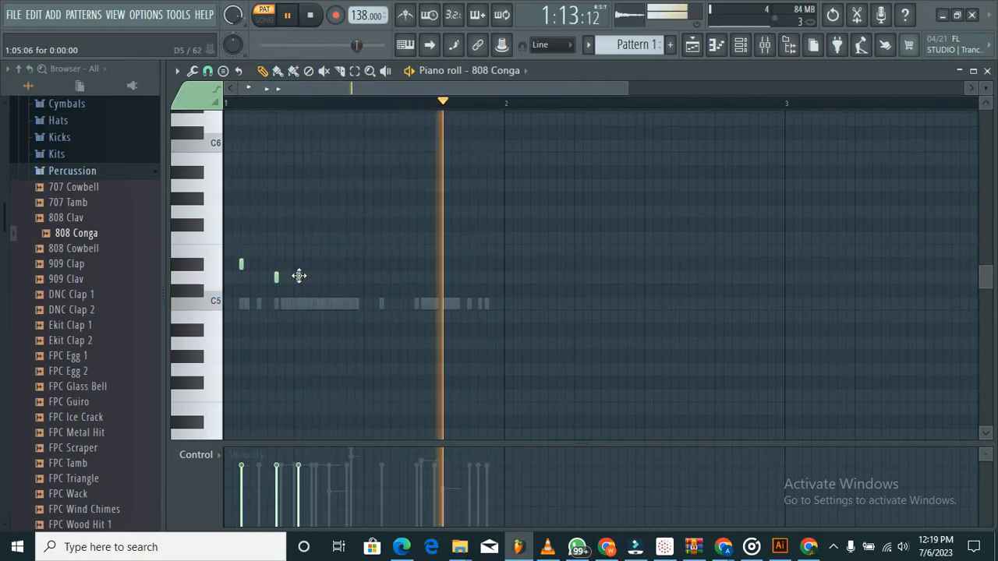
Step: Add short D5 conga notes at about 1:06:12, 1:08:12, 1:09:18, 1:12:00, 1:14:00 and 1:15:12, and lower the first note to C5
click(319, 277)
click(361, 277)
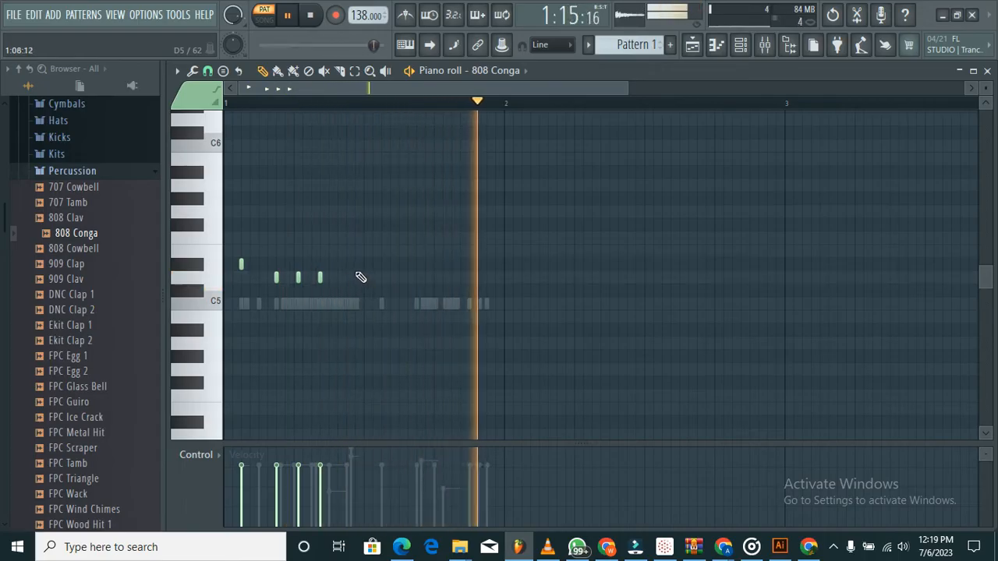
click(378, 277)
click(417, 277)
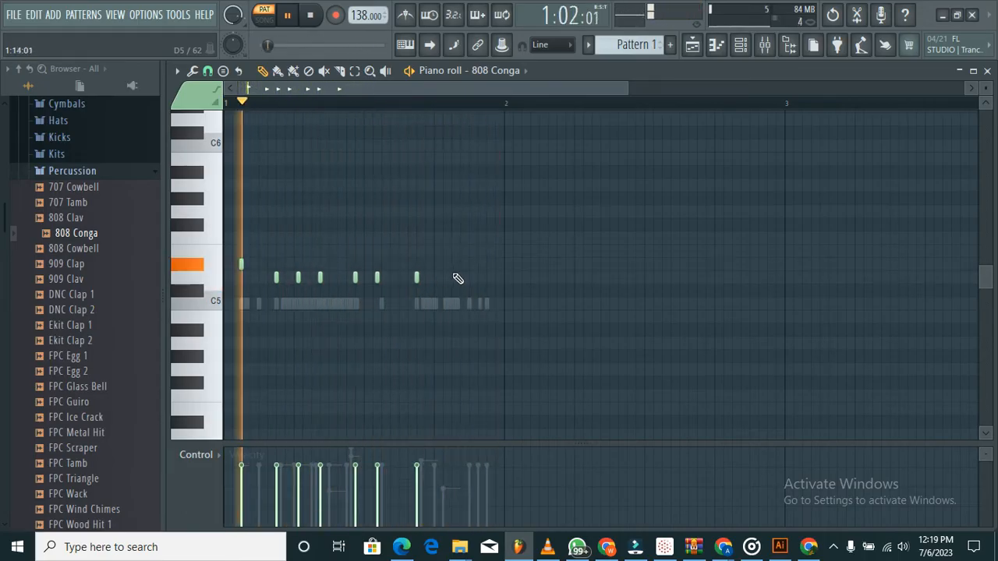
click(452, 276)
click(478, 277)
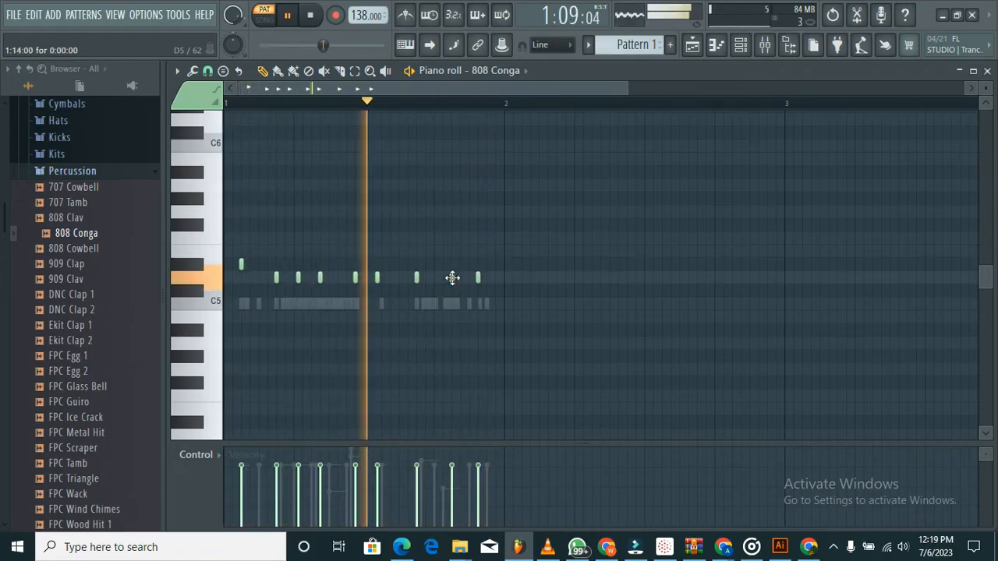
drag(241, 264, 241, 304)
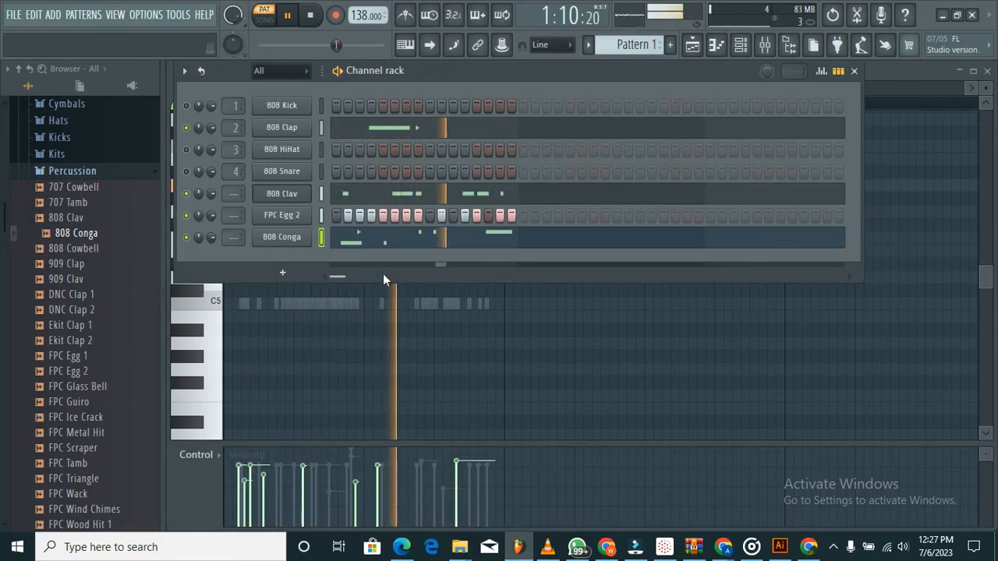
Step: In the 808 Conga's piano roll, replace the short F#5 note near 1:05:12 with one starting at 1:05:18 and lasting to the end of bar 1
click(351, 243)
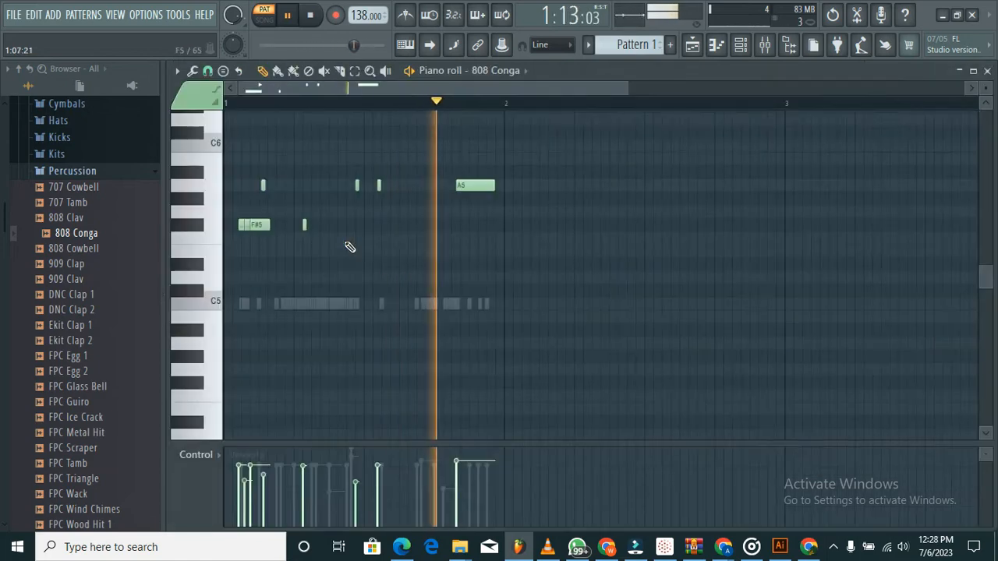
right_click(241, 225)
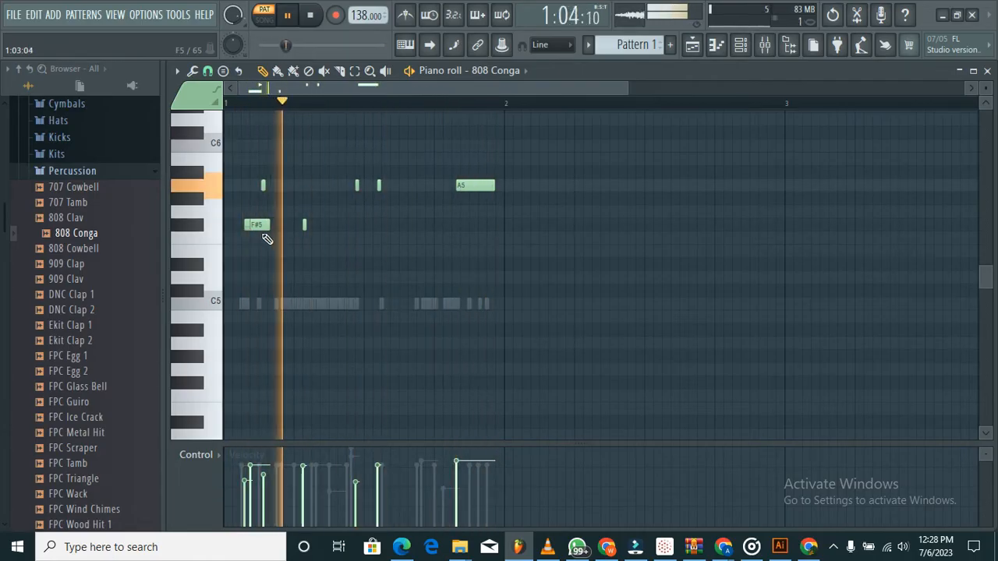
key(ctrl+z)
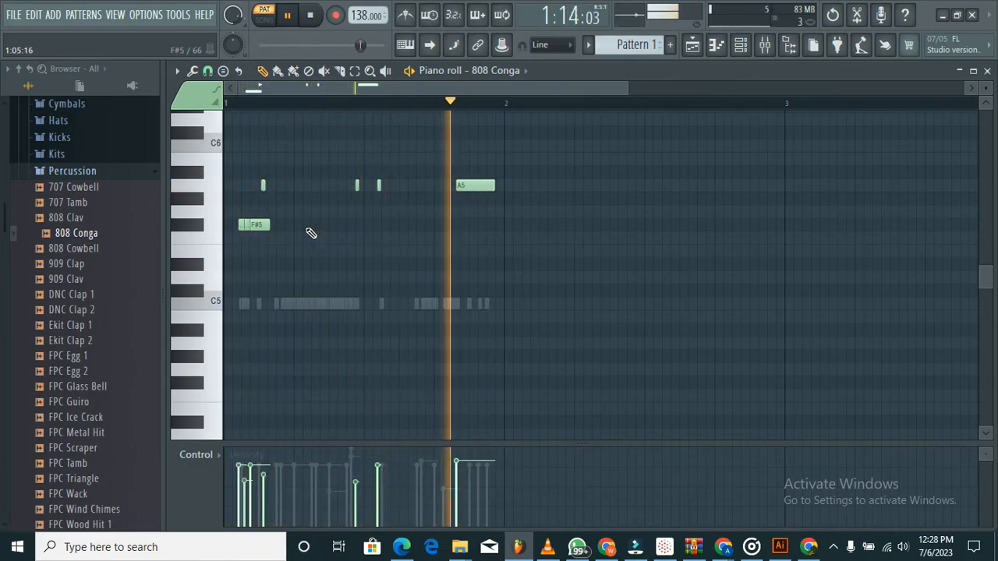
click(307, 225)
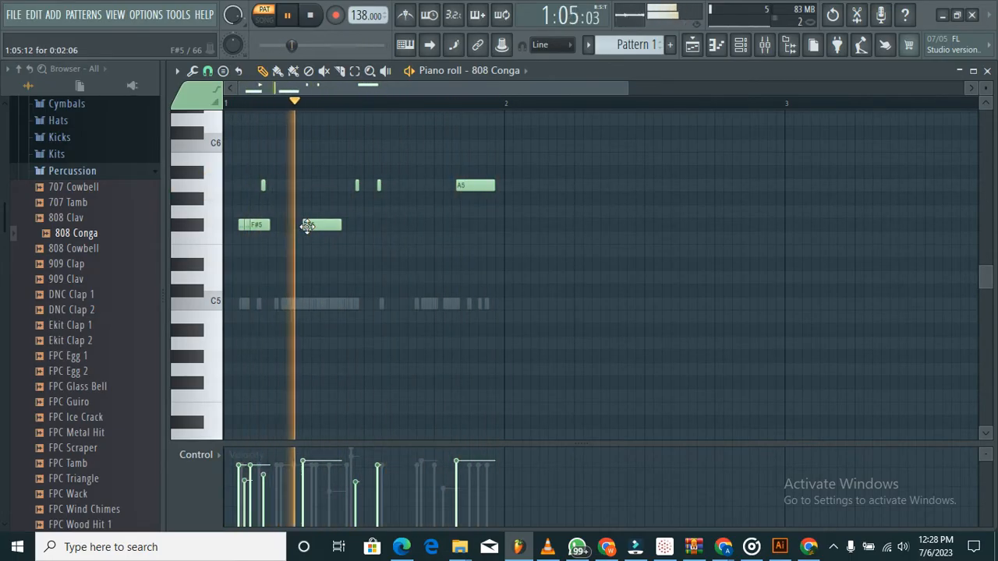
drag(308, 226, 312, 227)
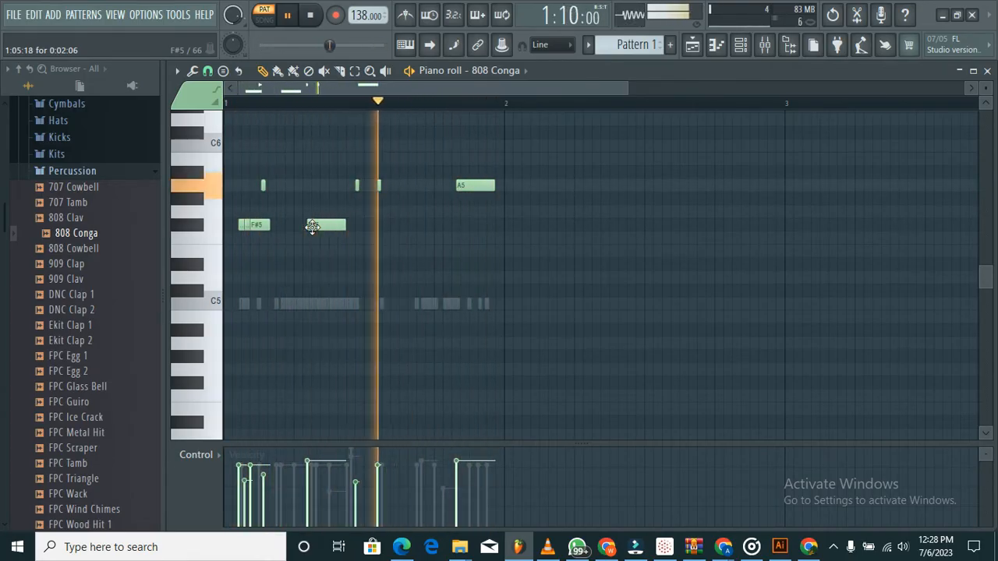
drag(346, 225, 504, 231)
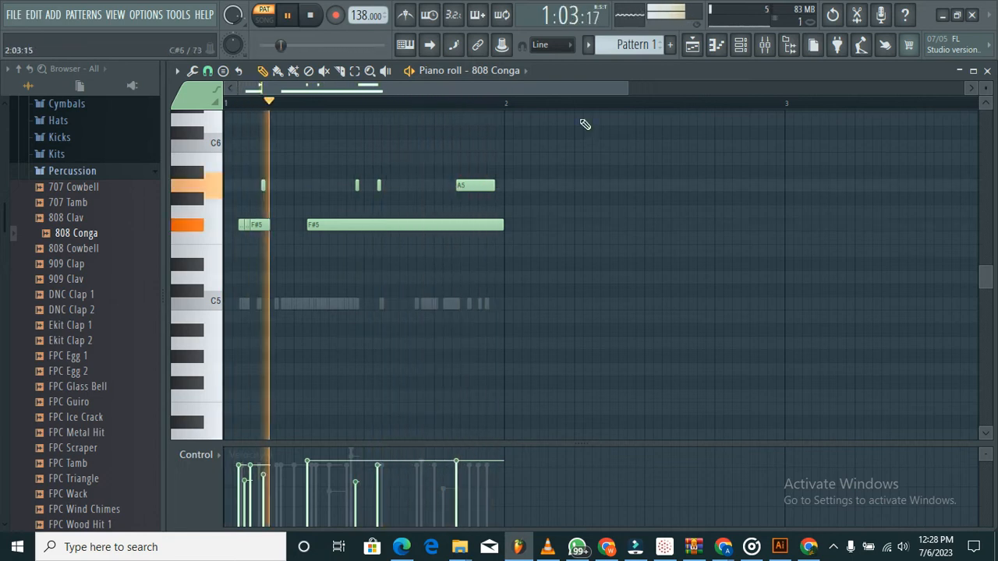
Step: Return to the channel rack and audition samples in the Percussion folder, including the FPC and Grv sounds
click(742, 48)
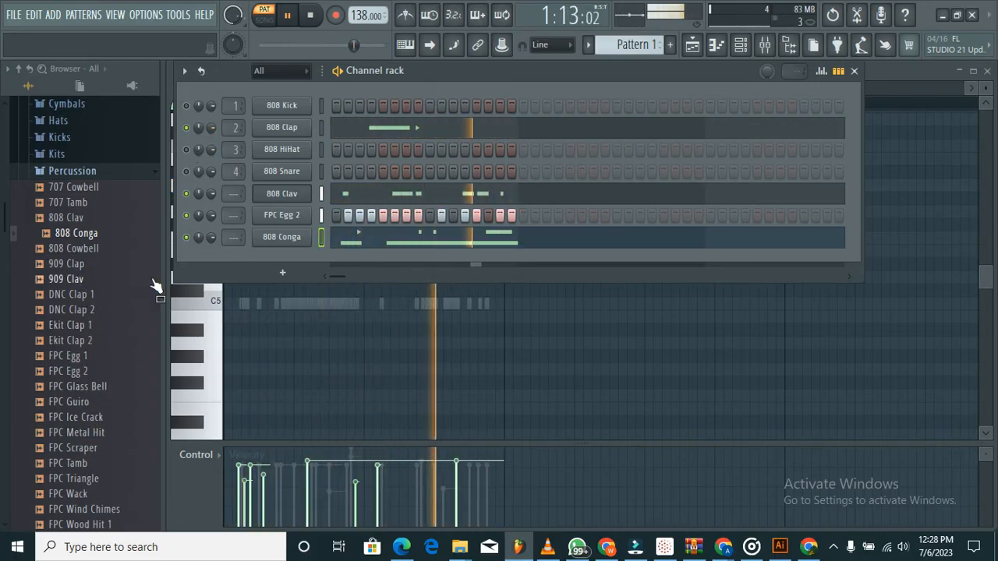
click(72, 278)
click(70, 372)
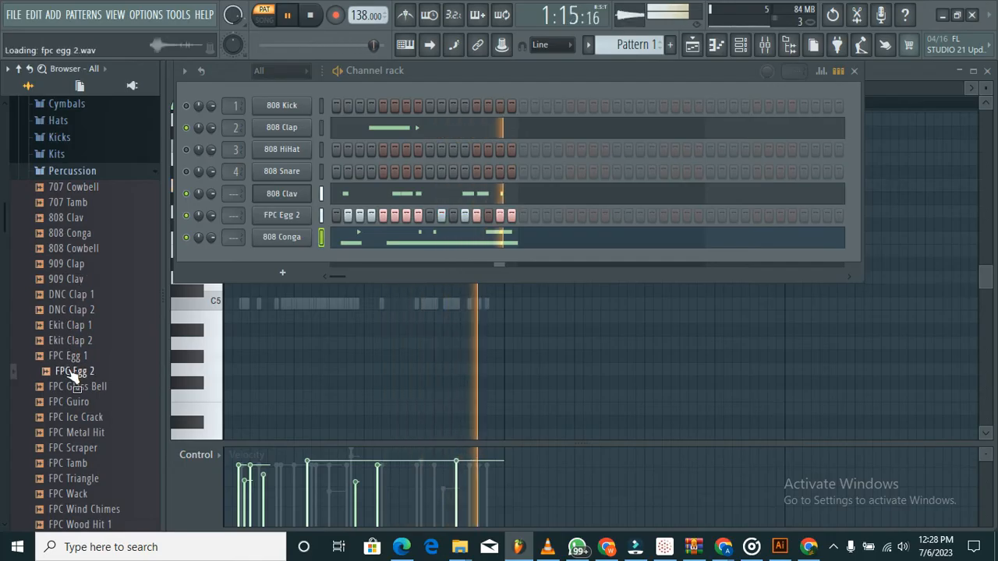
click(76, 432)
click(78, 494)
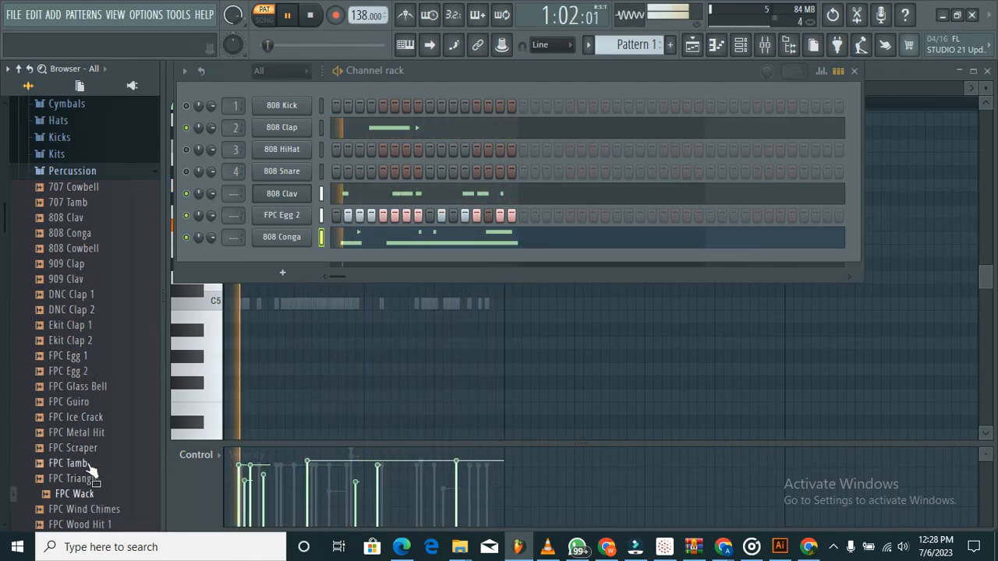
click(78, 464)
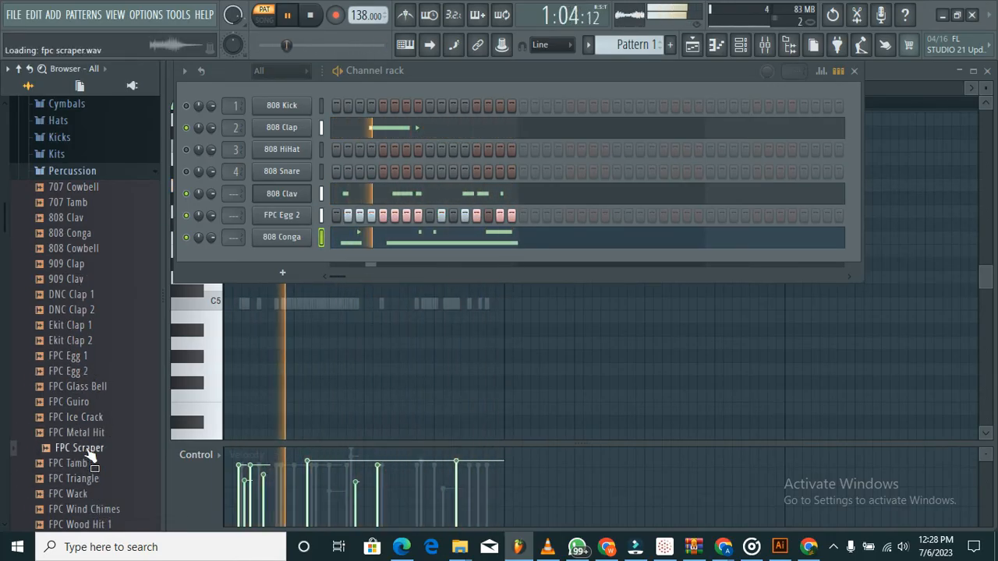
click(71, 479)
click(92, 509)
key(Down)
key(Down)
key(Down)
key(Down)
key(Down)
key(Down)
key(Down)
key(Down)
key(Down)
key(Down)
key(Down)
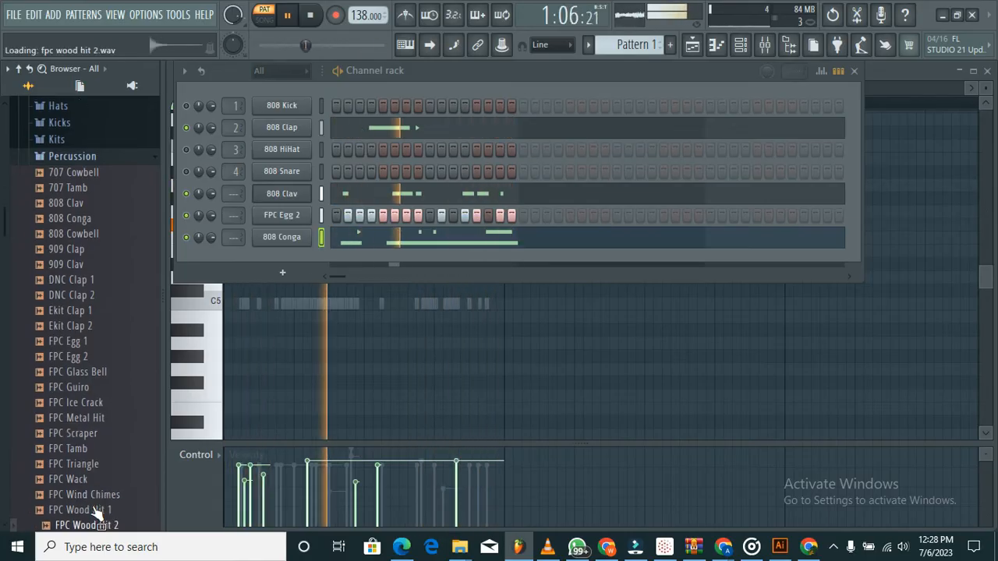
scroll(94, 514, down, 6)
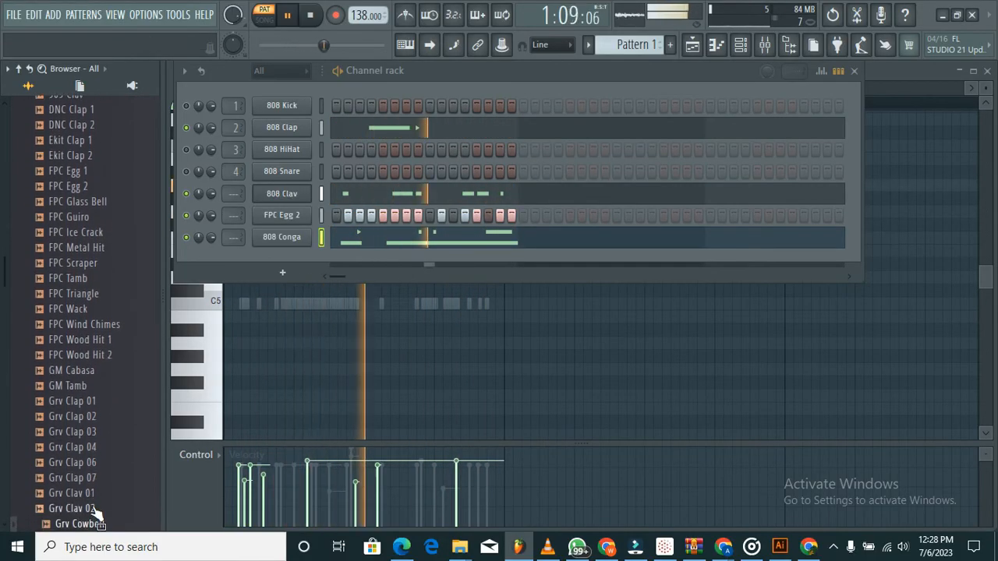
Step: Preview Industrial Bongo, add it as a new channel below 808 Conga, and activate its steps 2 and 15
click(94, 497)
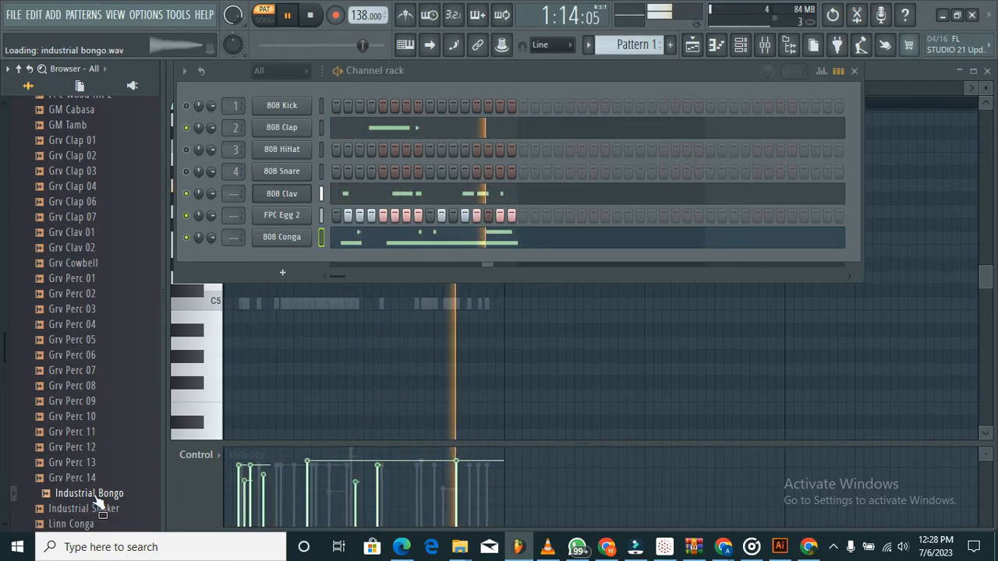
drag(93, 499, 263, 260)
click(348, 261)
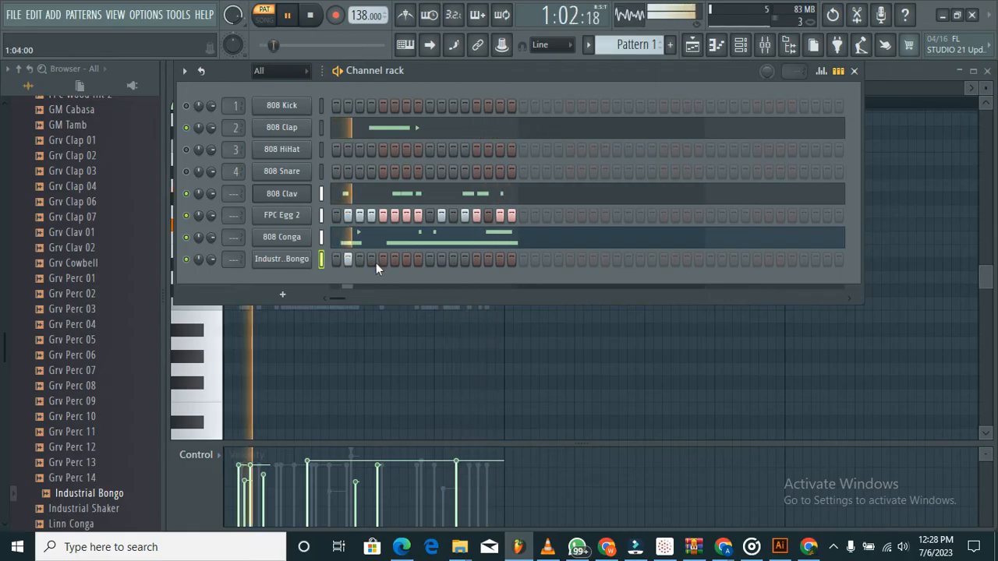
click(292, 266)
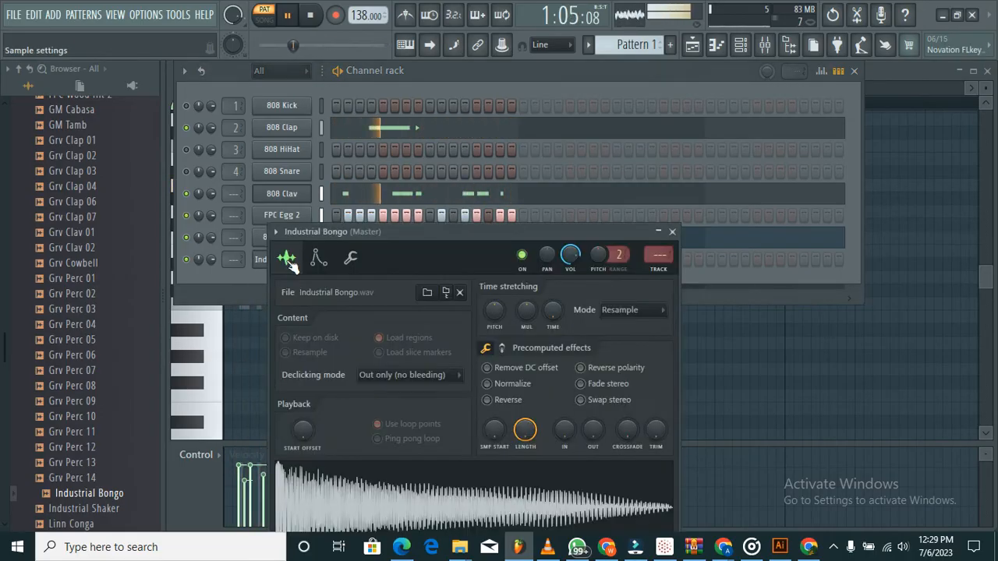
click(673, 234)
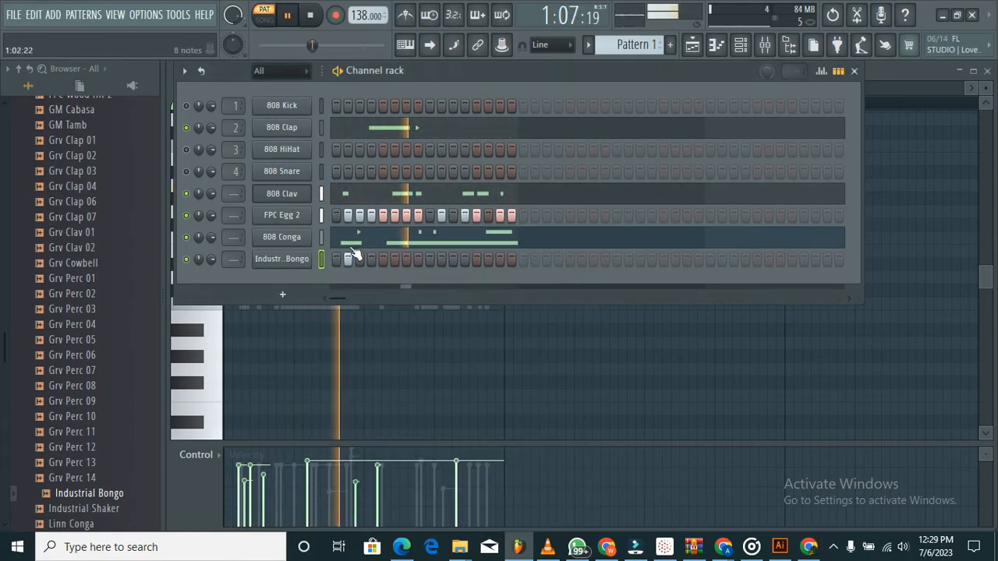
click(500, 260)
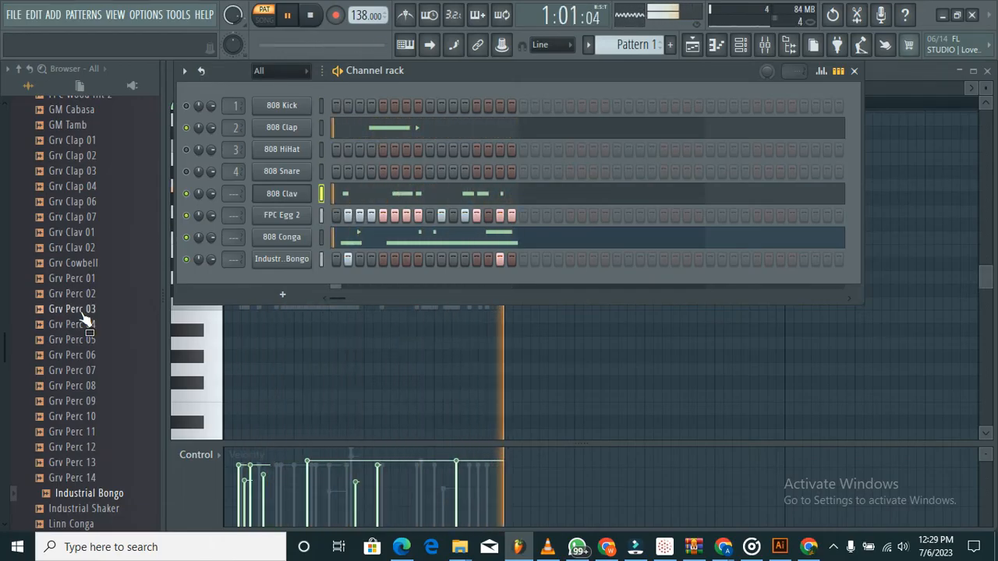
Step: Audition a few more Percussion samples, including GM Tamb, and open the BONGAS folder under PERX in the Jeb Stew Kit pack
click(71, 201)
click(78, 109)
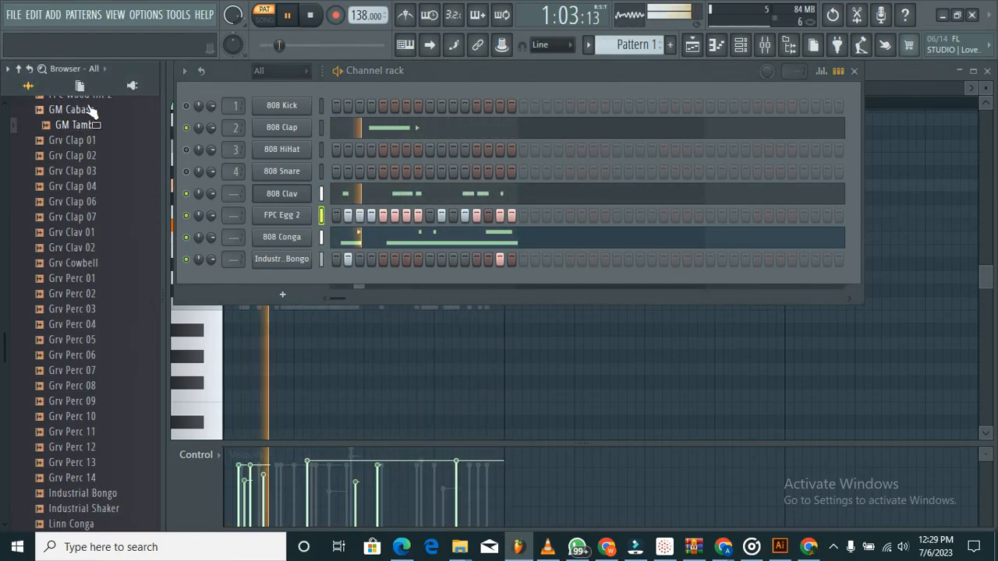
scroll(92, 109, up, 15)
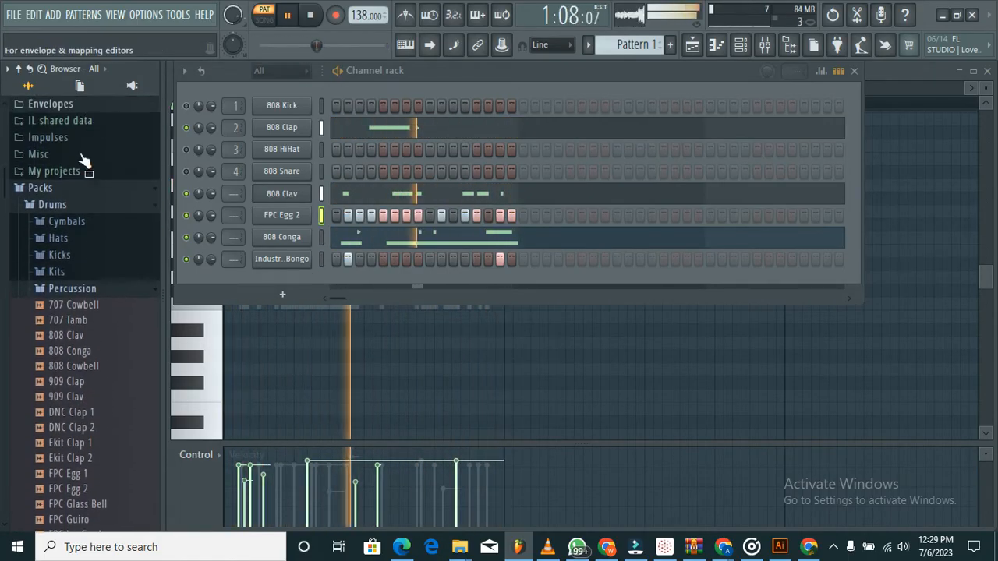
click(73, 290)
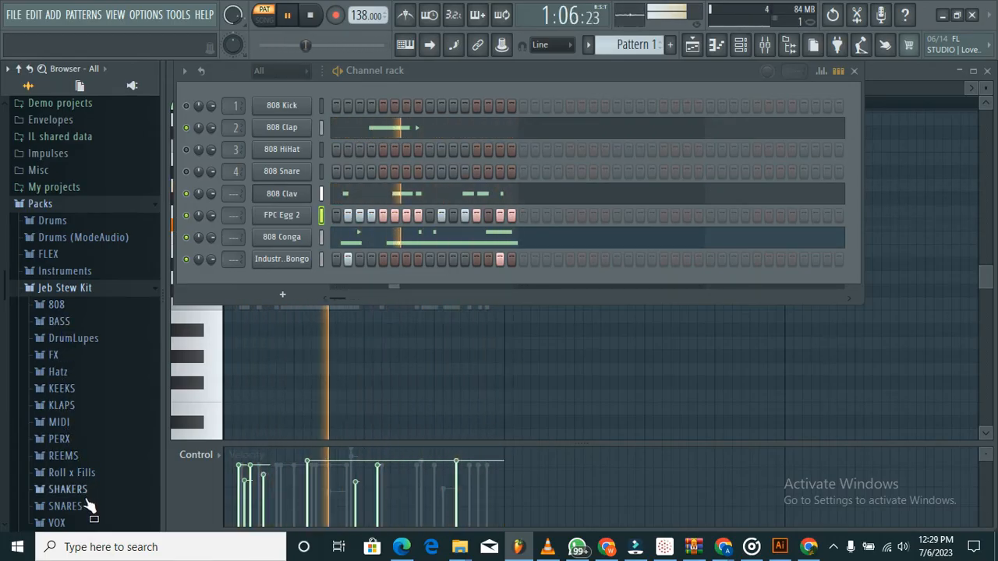
click(67, 438)
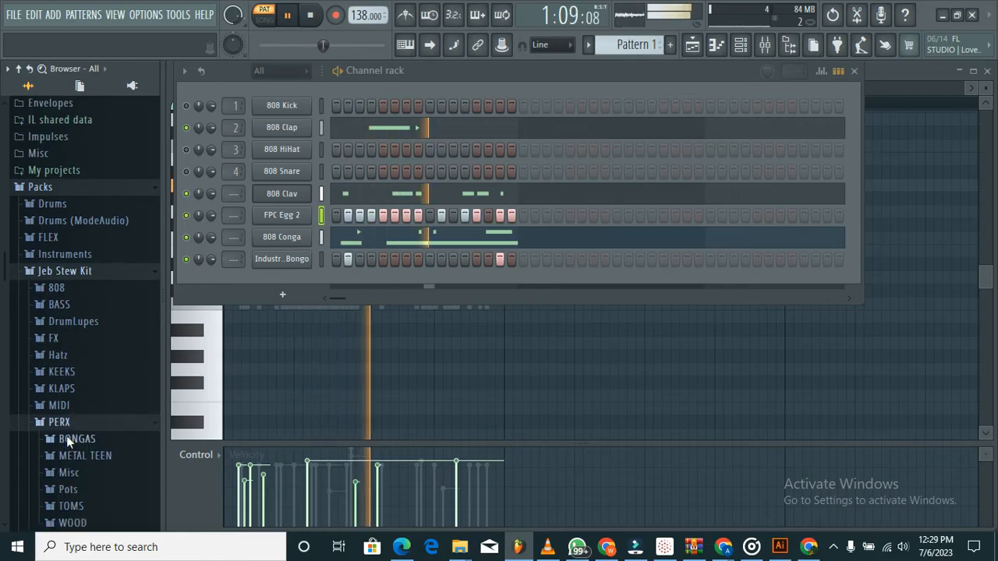
click(76, 437)
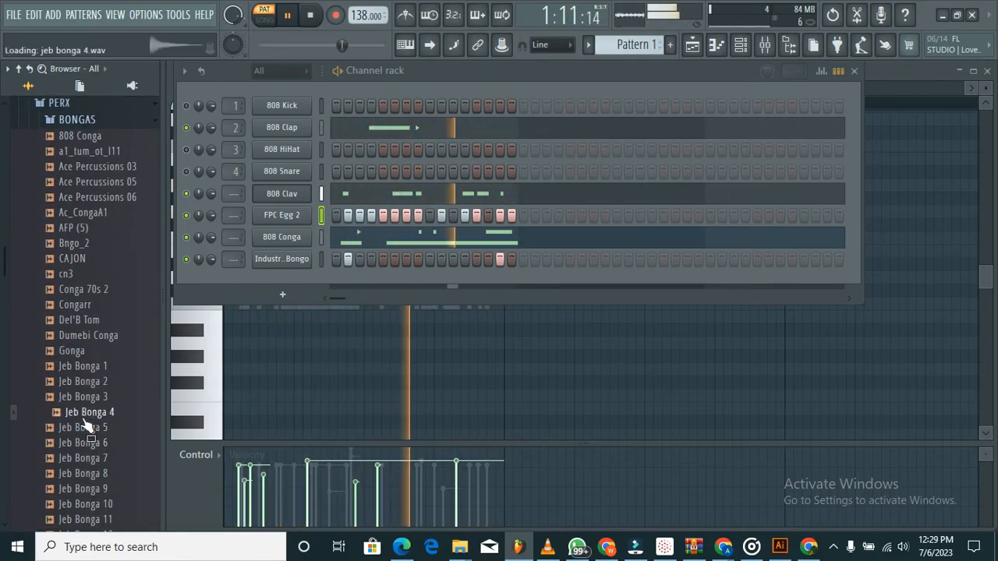
Step: Compare the Jeb Bonga sounds, replace the Industrial Bongo channel's sample with Jeb Bonga 3, and activate its steps 3 to 8
key(Up)
key(Up)
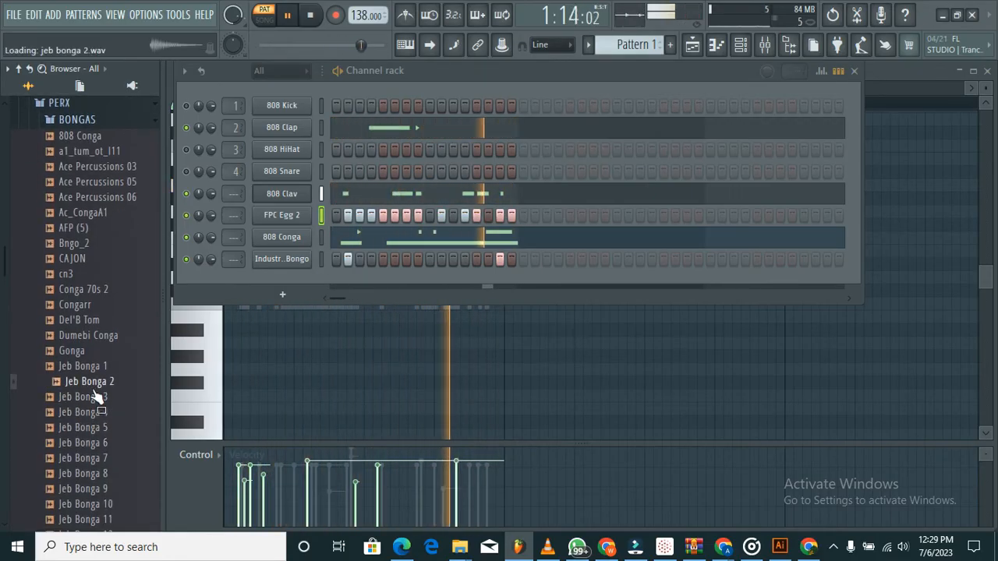
key(Down)
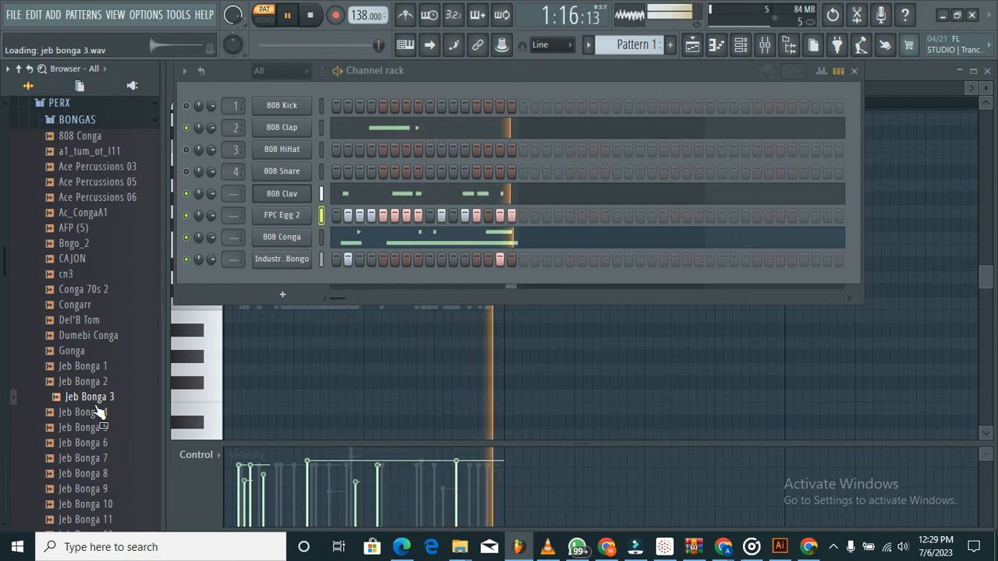
click(87, 489)
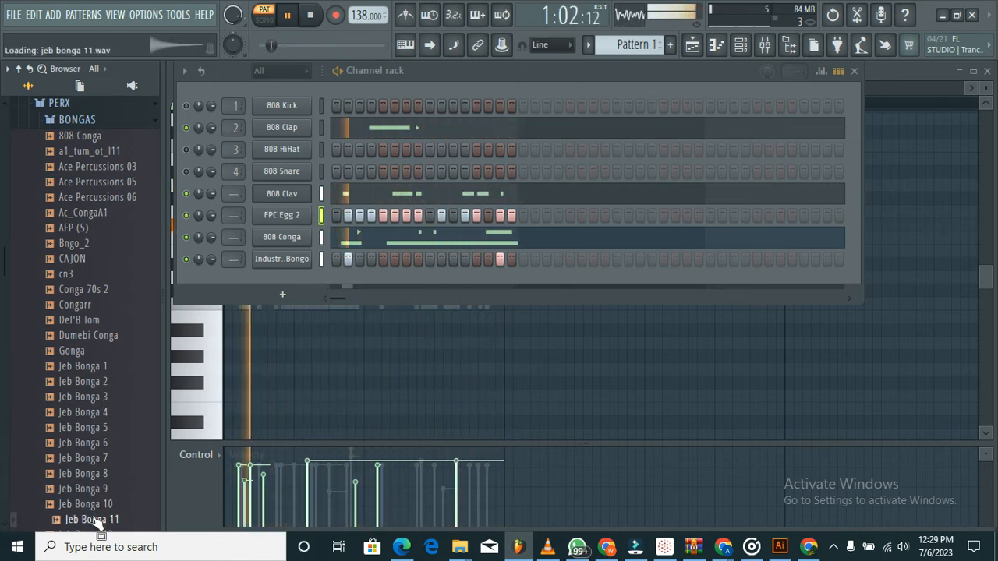
click(85, 382)
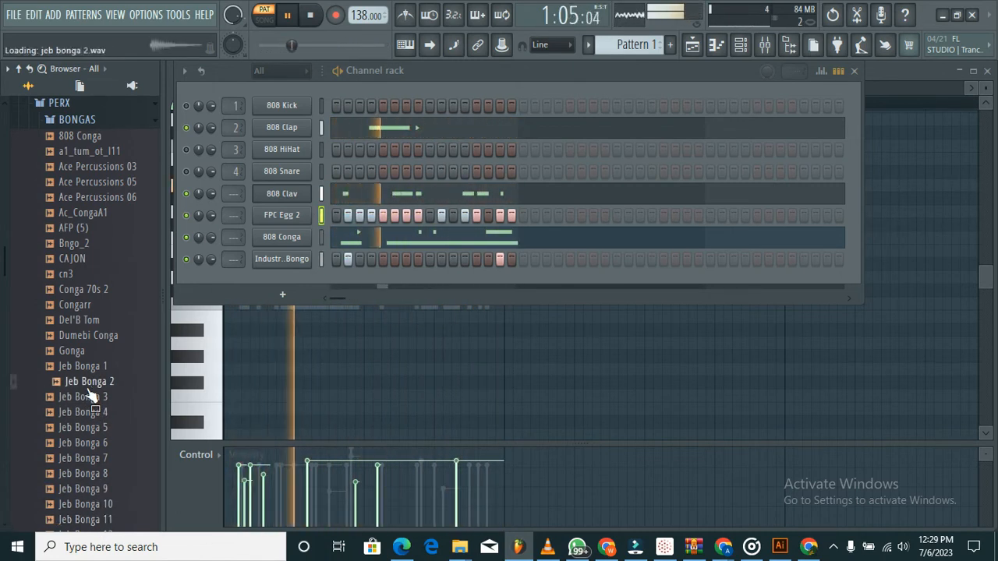
click(89, 397)
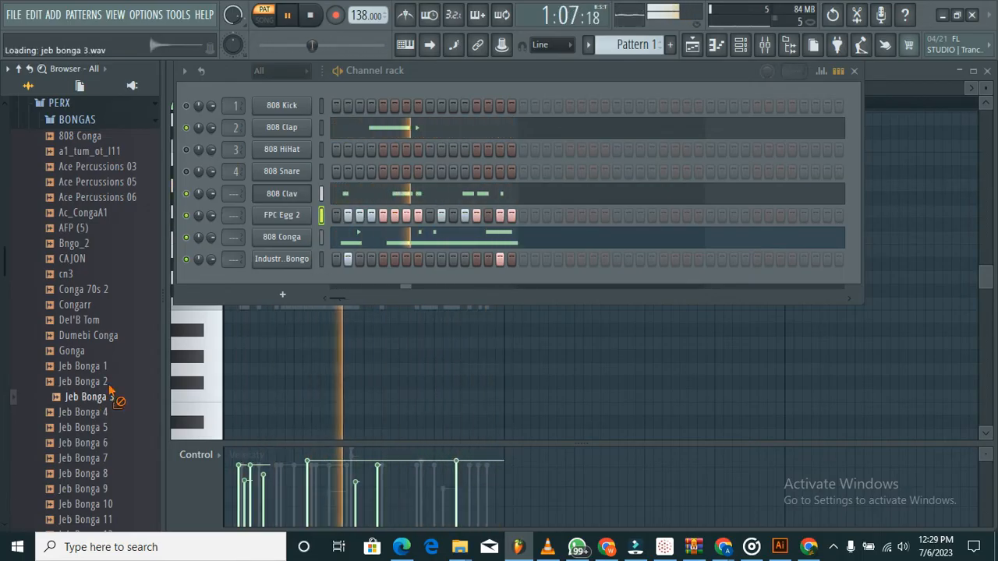
drag(110, 388, 287, 263)
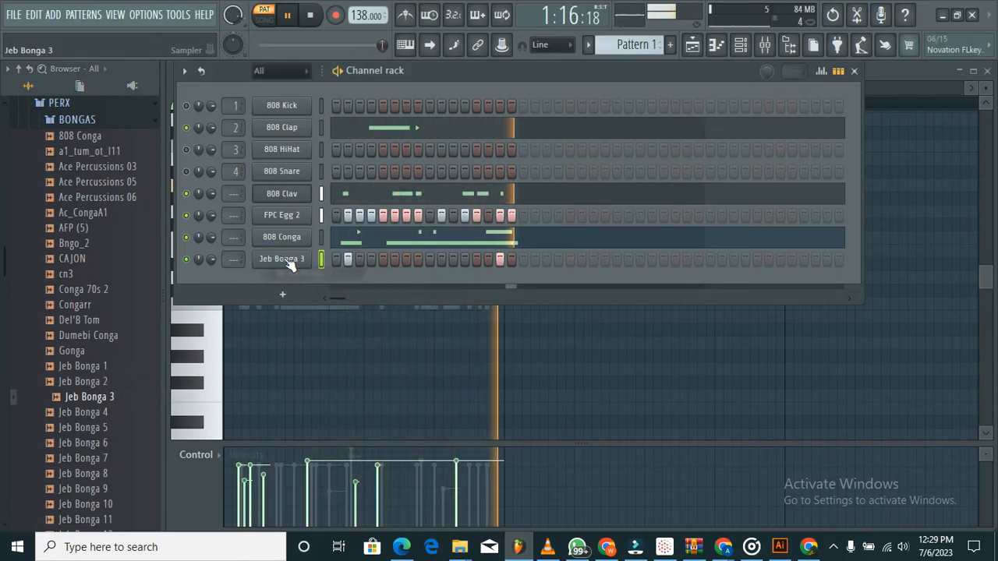
click(360, 260)
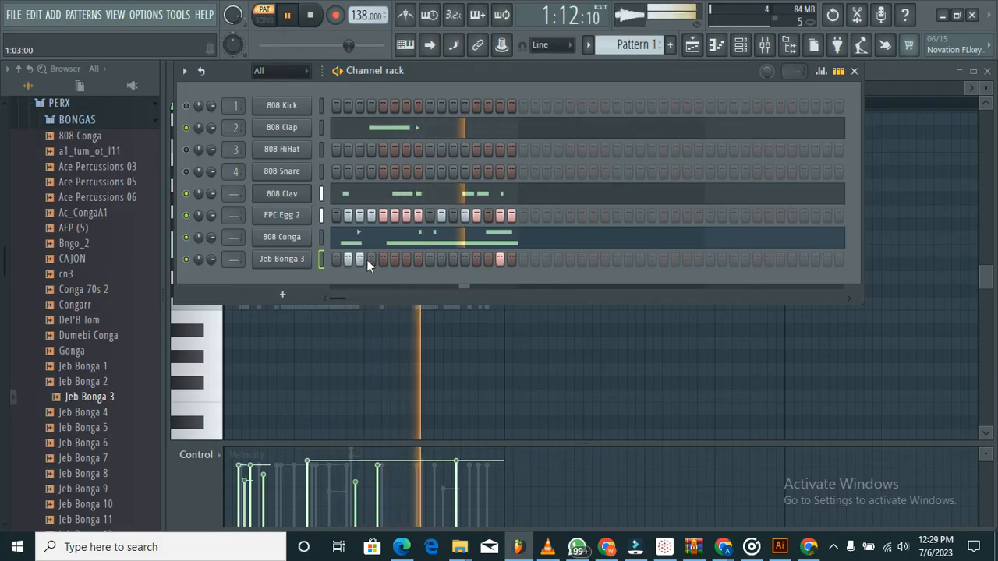
drag(376, 259, 421, 265)
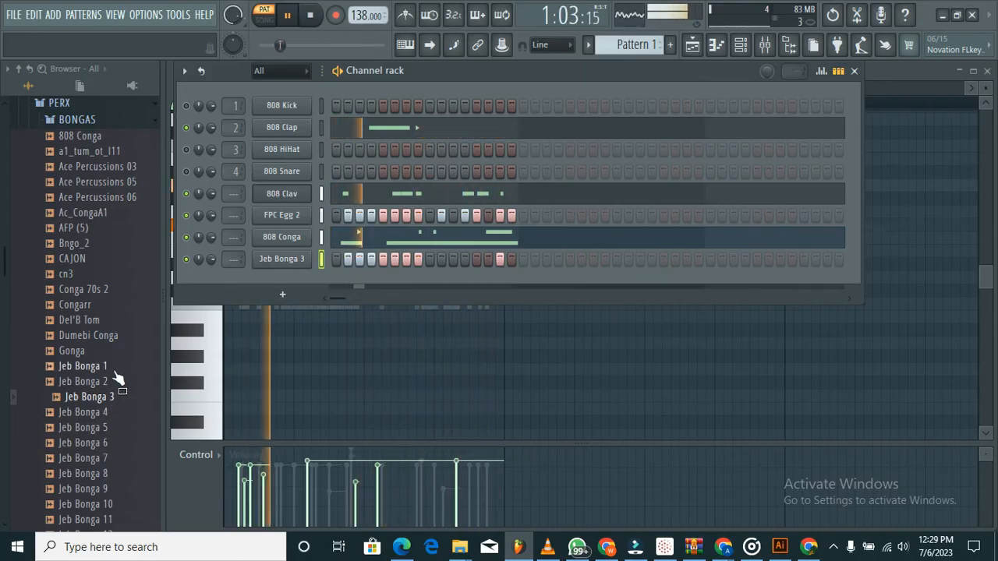
Step: Audition Jeb Bonga 7, 9 and 8, and replace the Jeb Bonga 3 channel's sample with Jeb Bonga 8
click(96, 459)
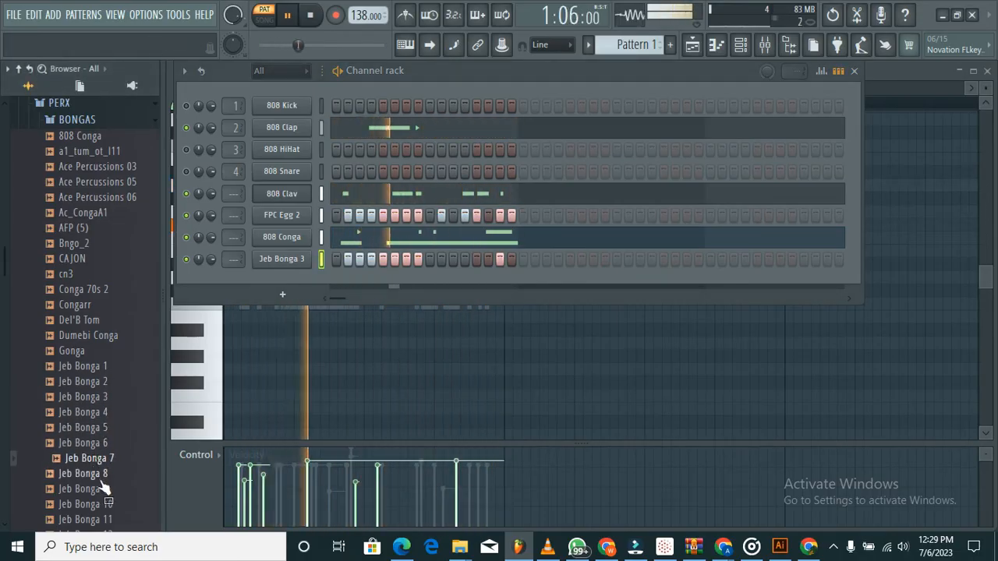
click(104, 488)
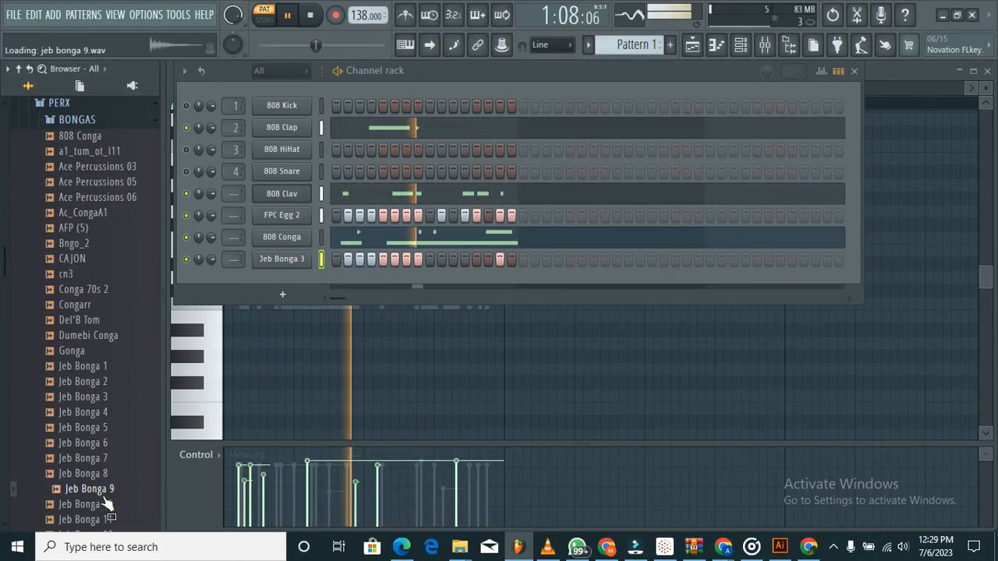
key(Up)
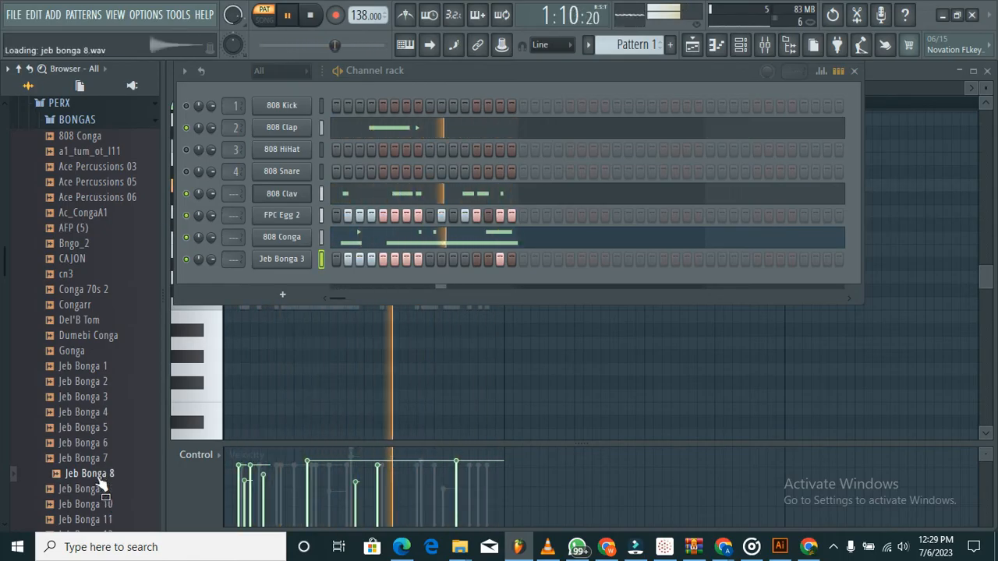
drag(266, 298, 289, 264)
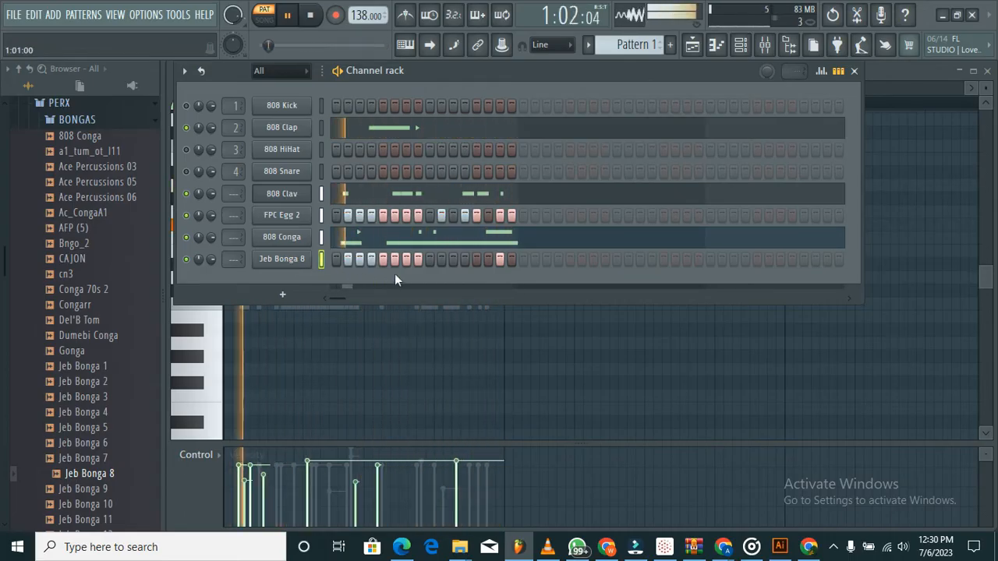
Step: In Jeb Bonga 8's piano roll, lower the velocities of the second to sixth notes, with the sixth at about 30%
click(839, 72)
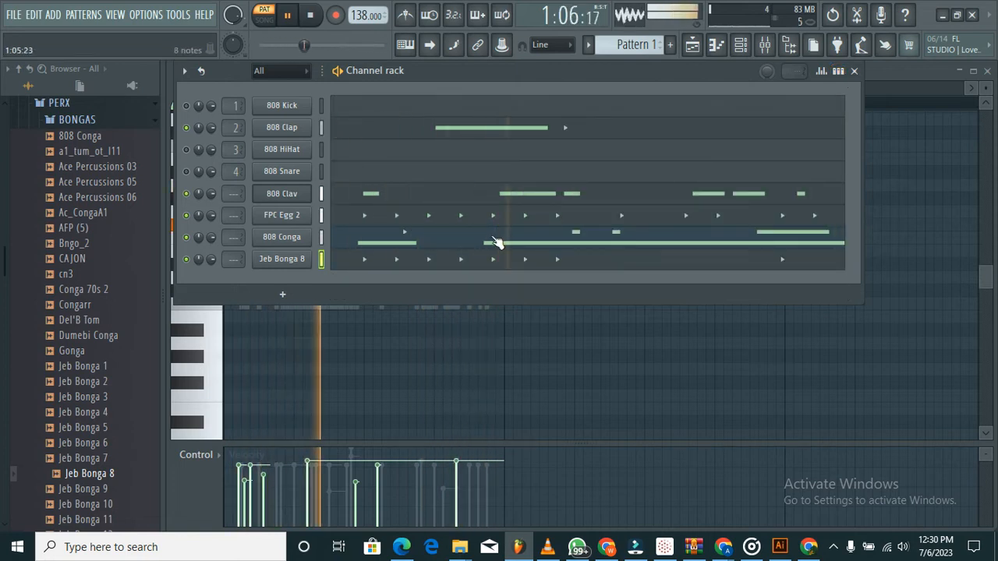
click(352, 263)
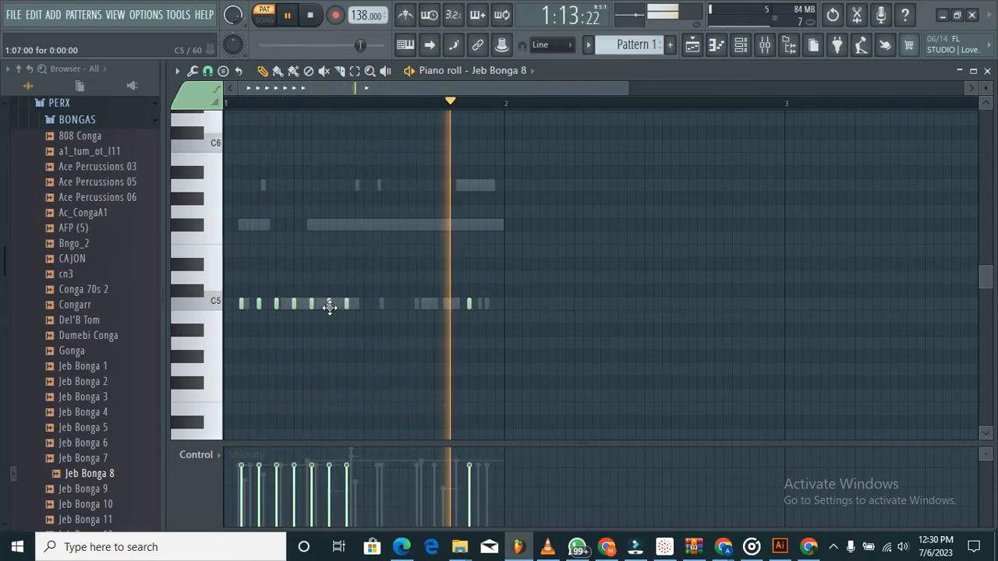
drag(331, 465, 329, 503)
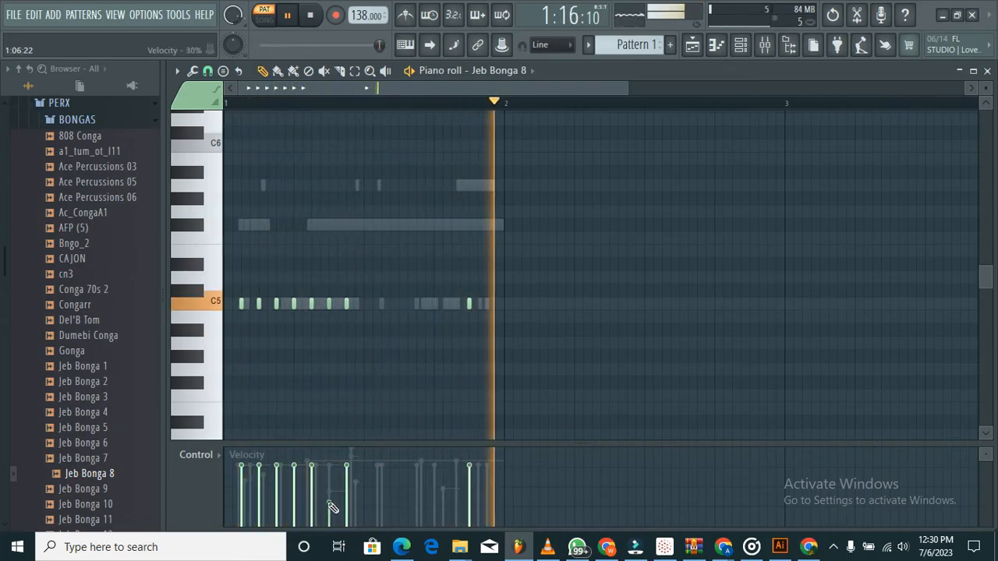
mouse_move(312, 466)
mouse_down()
mouse_move(310, 493)
mouse_move(275, 487)
mouse_move(260, 496)
mouse_up()
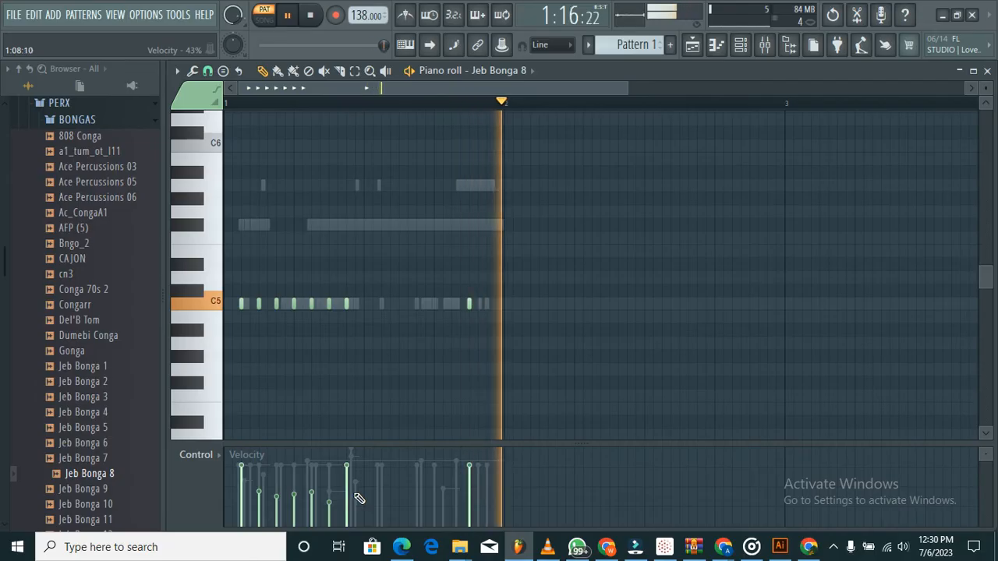
Step: Add a short bonga note at 1:10:00, undoing the overlong first try, and raise it to F#5
click(384, 305)
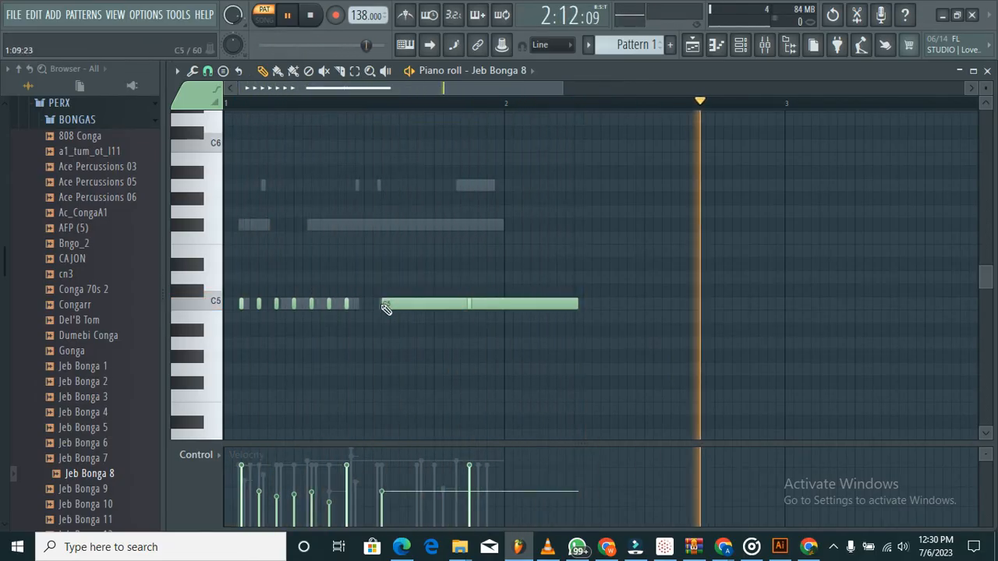
key(ctrl+z)
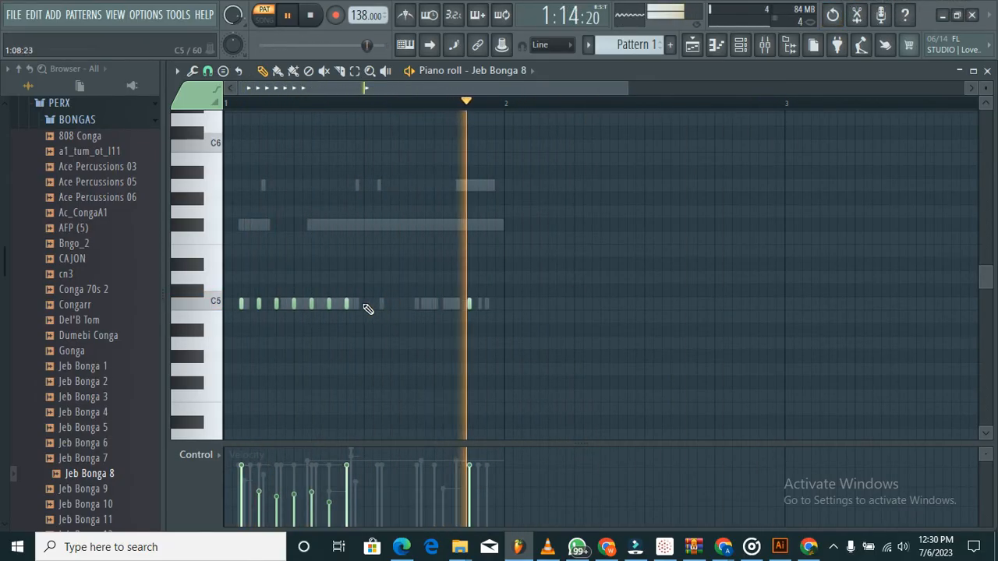
click(381, 305)
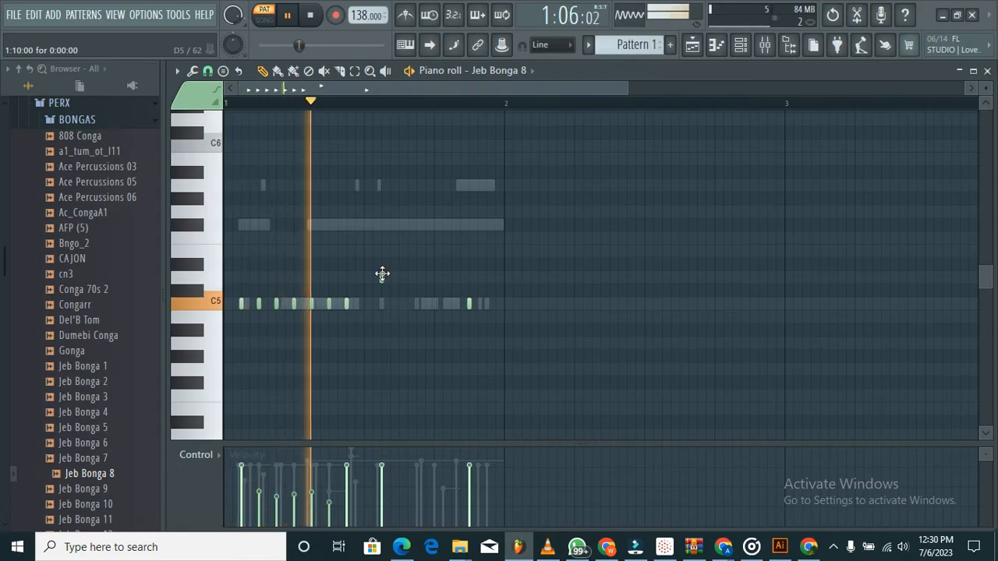
click(381, 277)
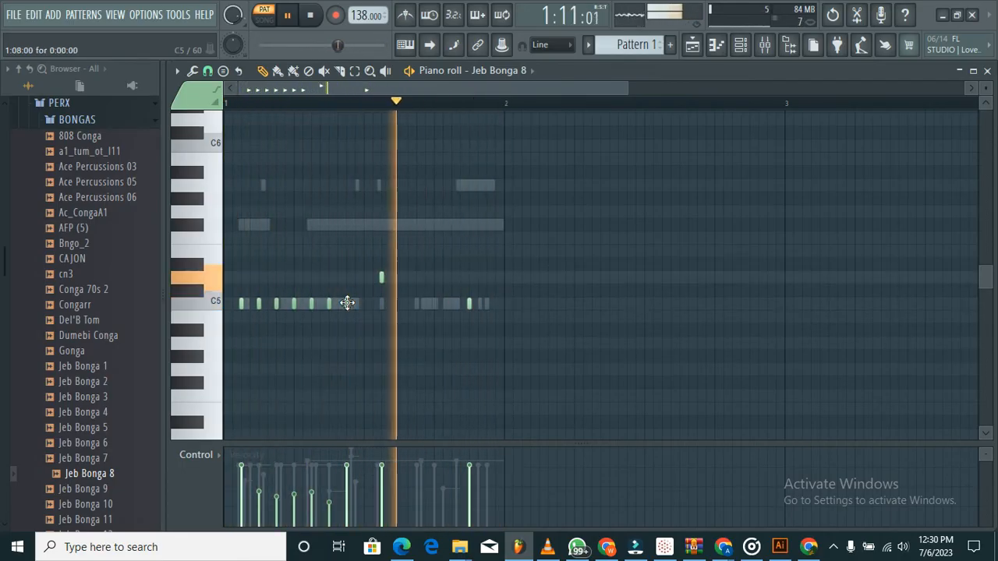
right_click(381, 277)
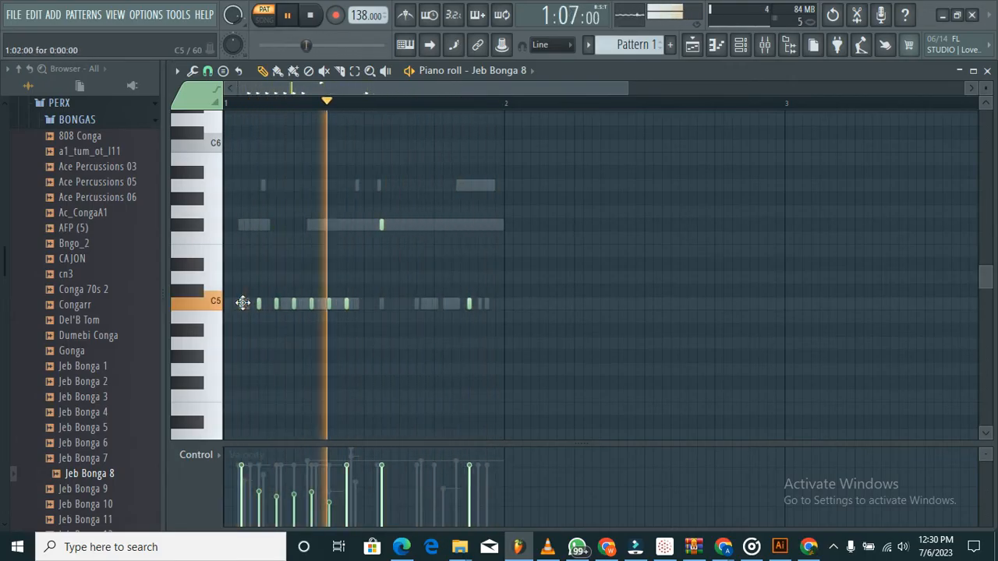
Step: Raise the first seven bonga notes, from 1:02:00 to 1:08:00, from C5 to D#5
drag(242, 303, 242, 262)
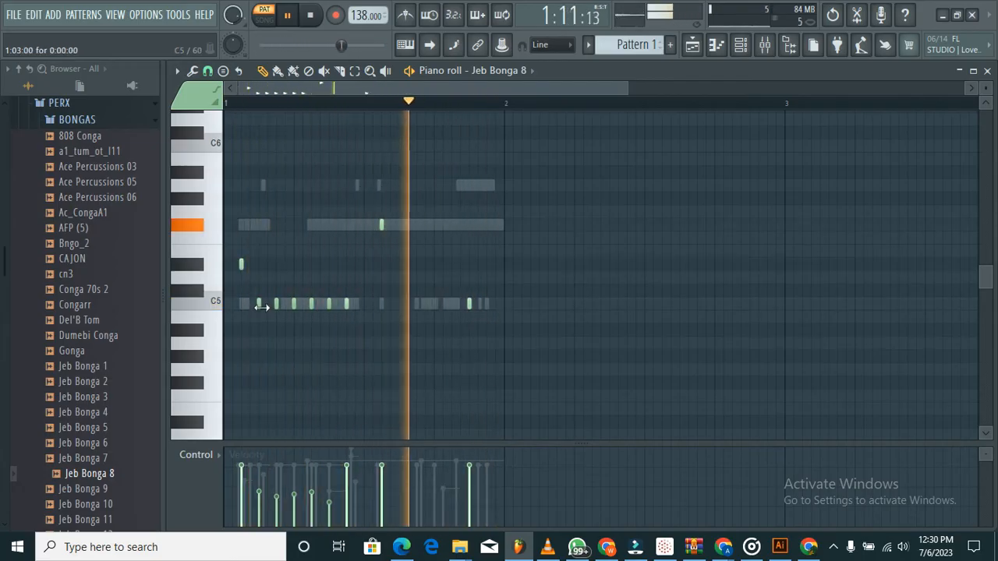
drag(260, 305, 276, 263)
drag(291, 303, 310, 262)
drag(330, 305, 347, 264)
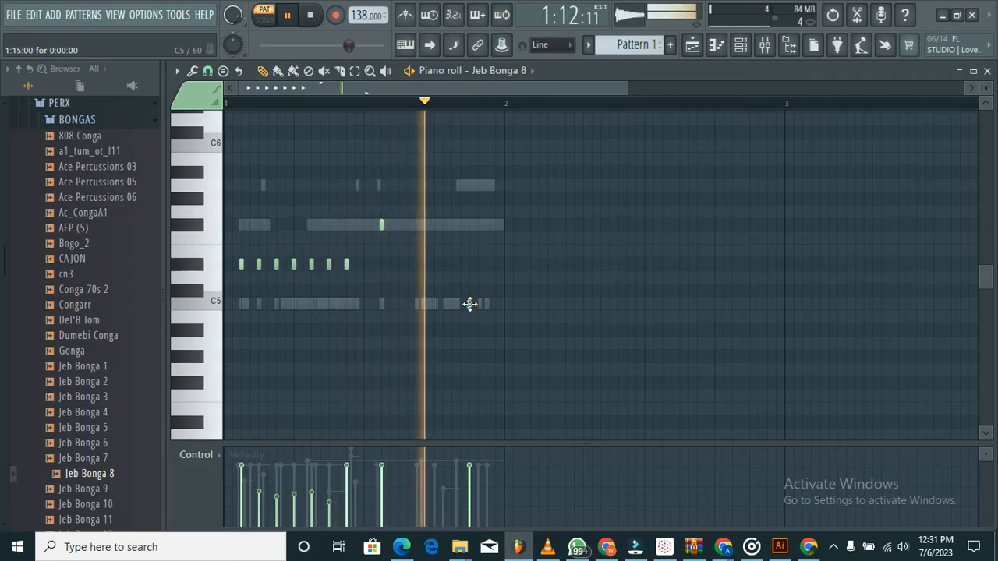
Step: Raise the last bonga note to F#5 and shift it slightly earlier to start at 1:14:12
drag(471, 304, 462, 222)
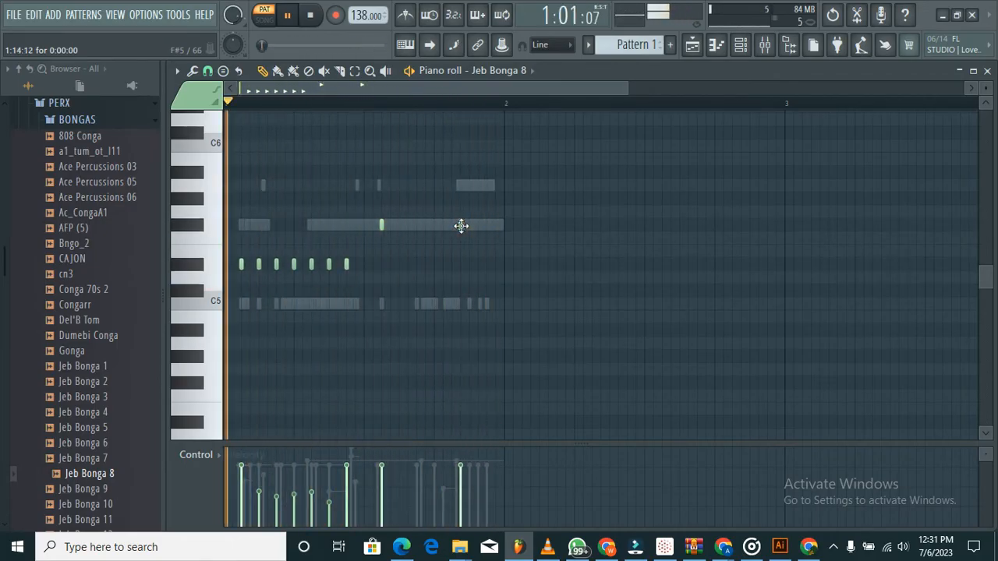
drag(462, 226, 468, 226)
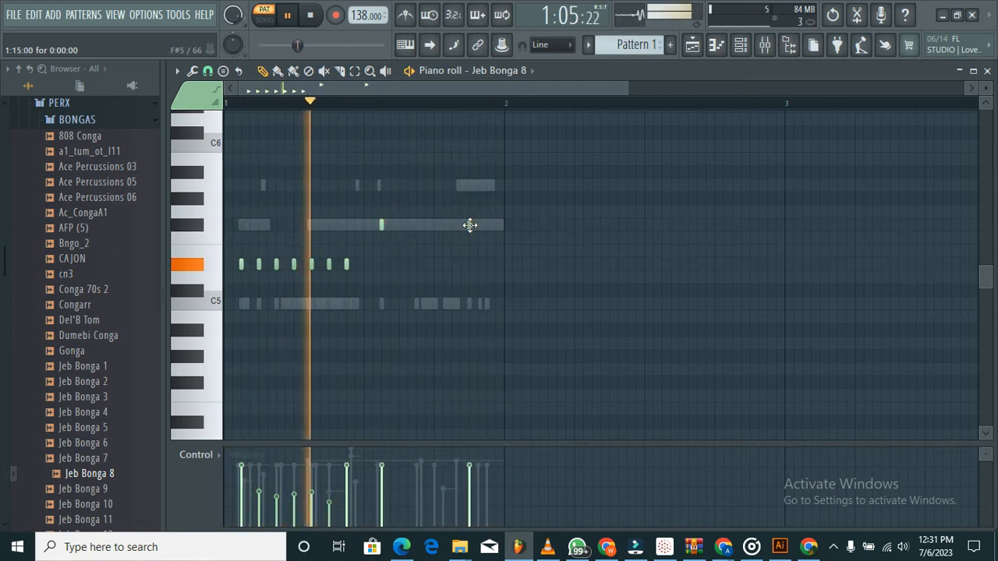
drag(470, 225, 462, 225)
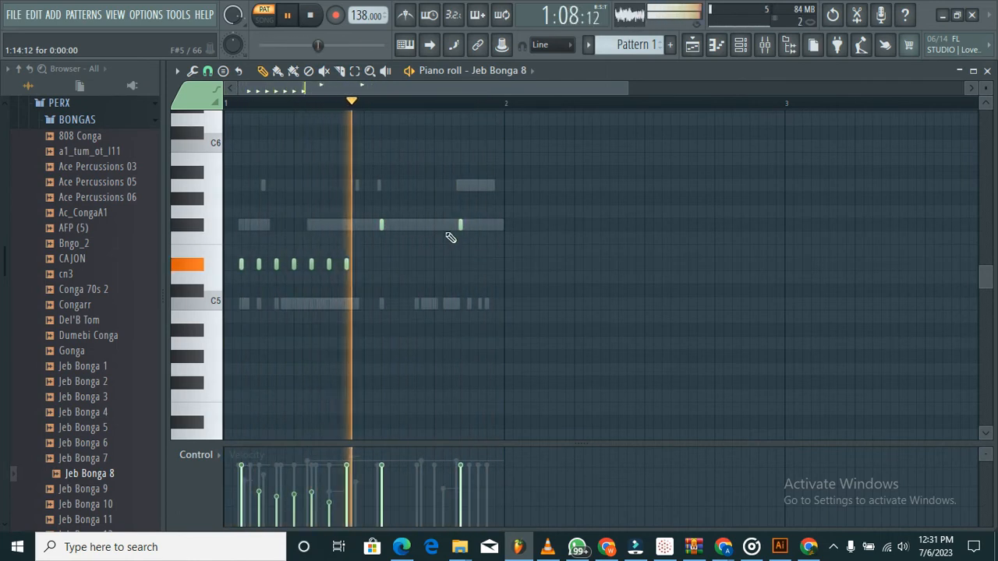
Step: Audition the C5 and G4 pitches and lower the first bonga note, at 1:02:00, to G4
click(212, 307)
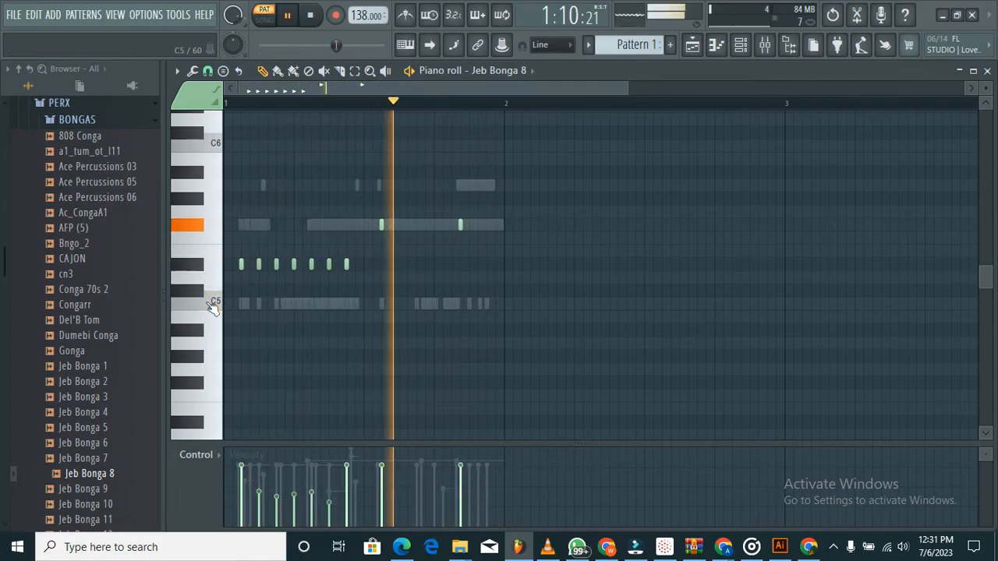
click(216, 377)
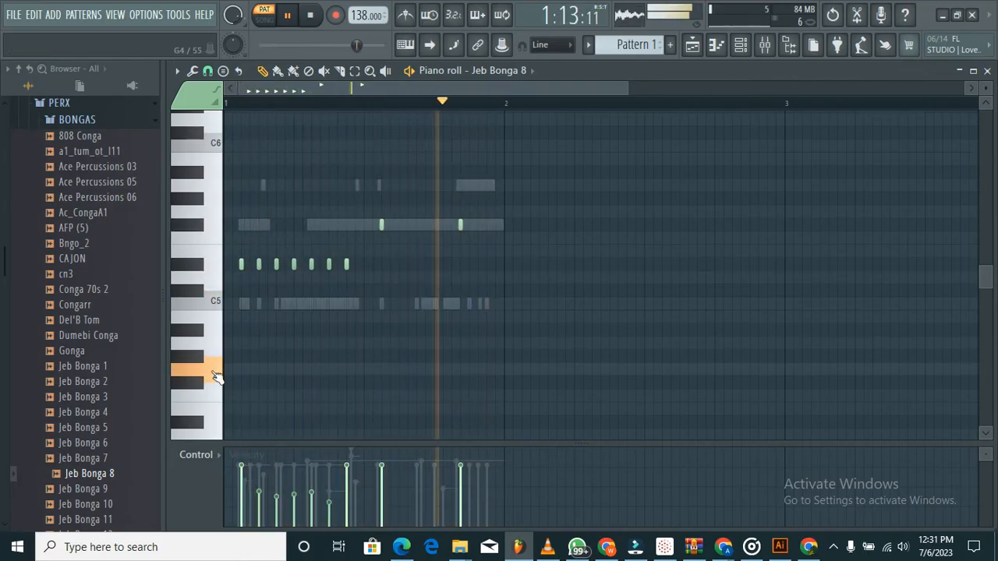
click(222, 305)
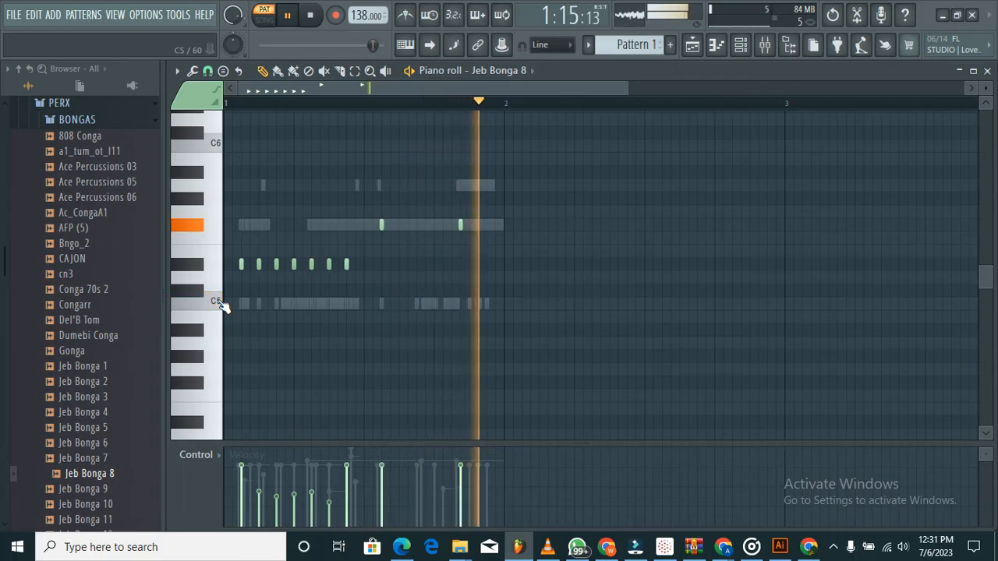
drag(241, 264, 241, 375)
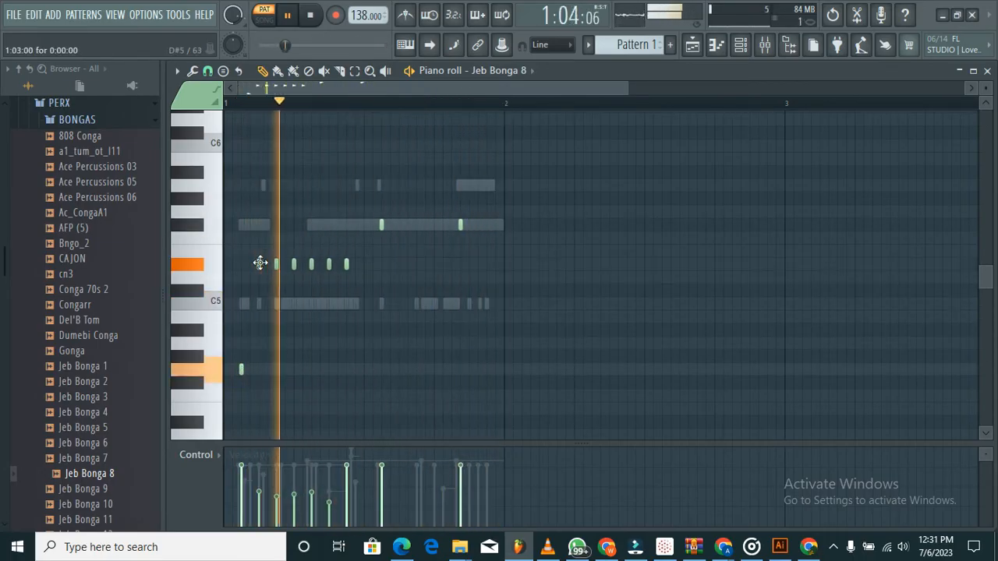
Step: Lower the second to fifth bonga notes, from 1:03:00 to 1:06:00, to C5
drag(258, 265, 258, 306)
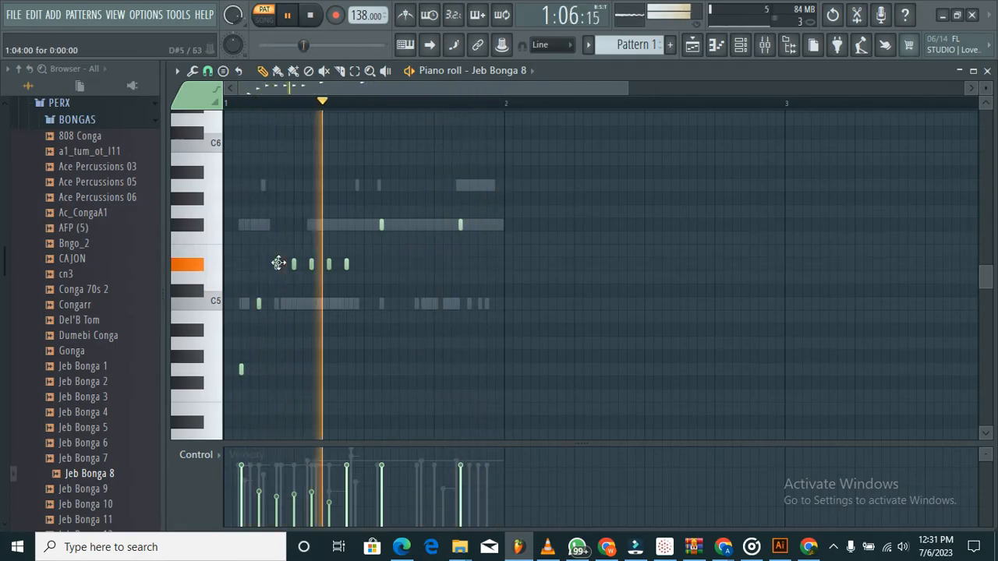
drag(278, 264, 279, 303)
drag(293, 262, 294, 304)
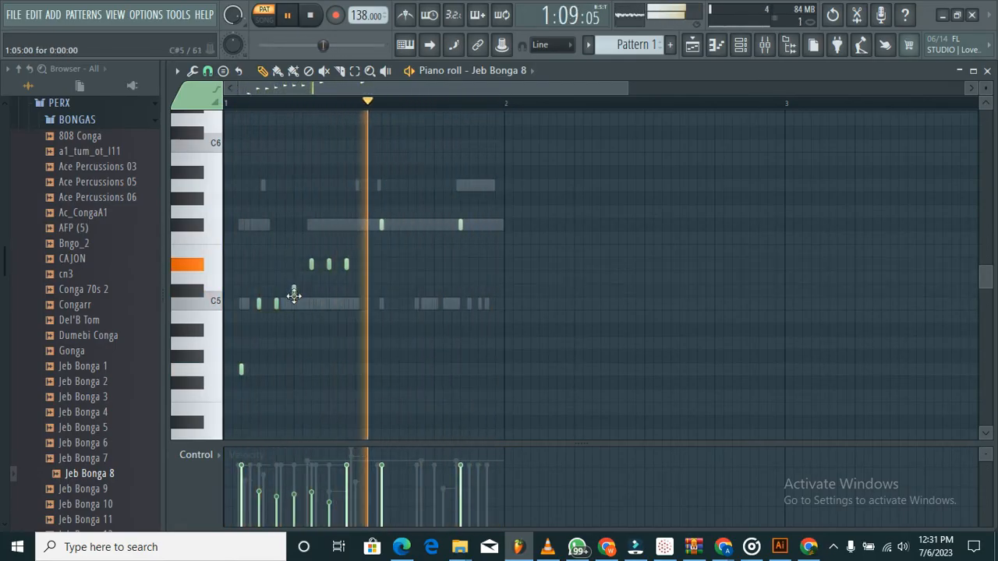
drag(311, 263, 310, 304)
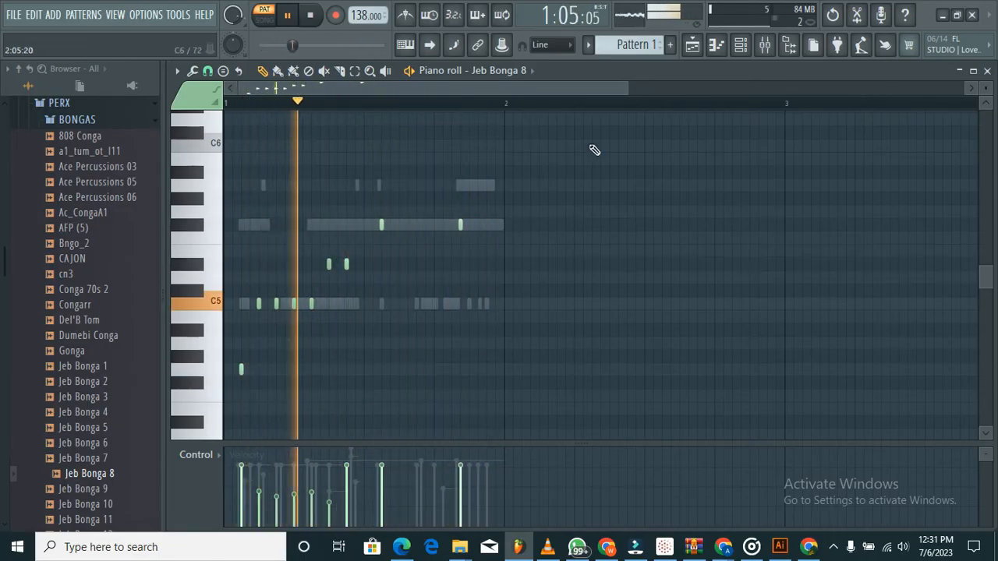
Step: Return to the channel rack and raise the Jeb Bonga 8 channel's volume
click(719, 57)
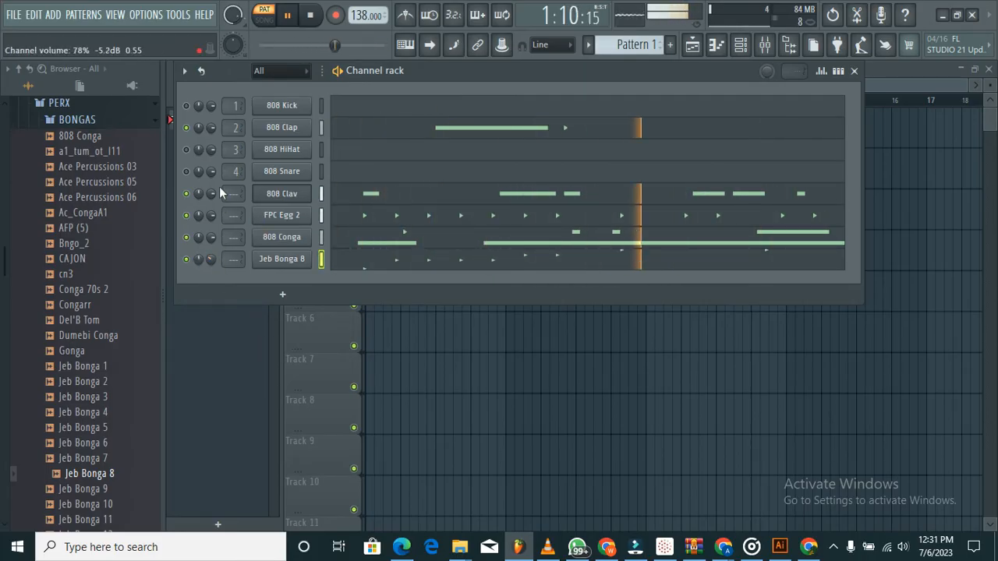
drag(213, 260, 162, 230)
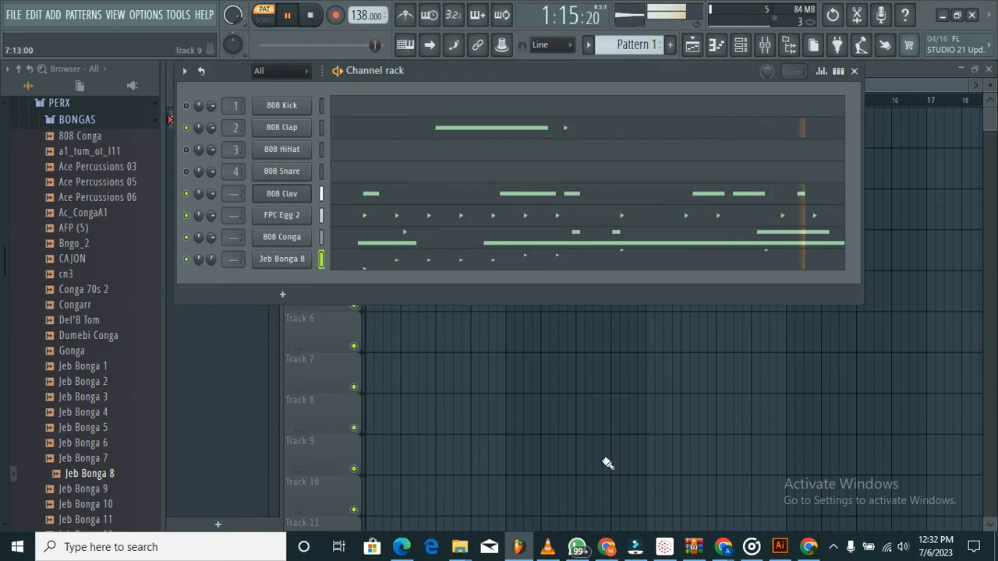
Step: Switch to Filmora, restart the reference video, compare it with the loop playing in FL Studio, and pause the video
click(635, 549)
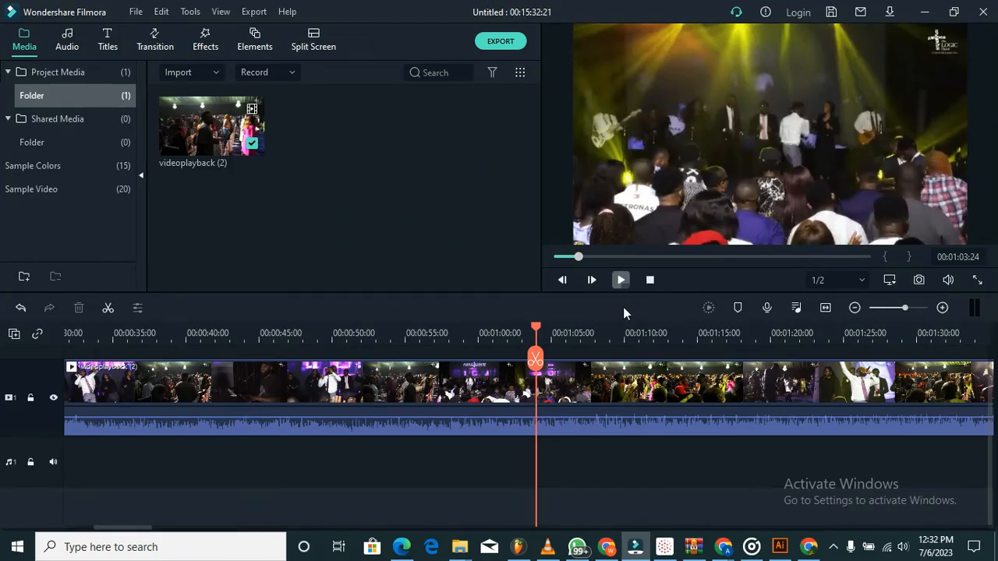
click(621, 280)
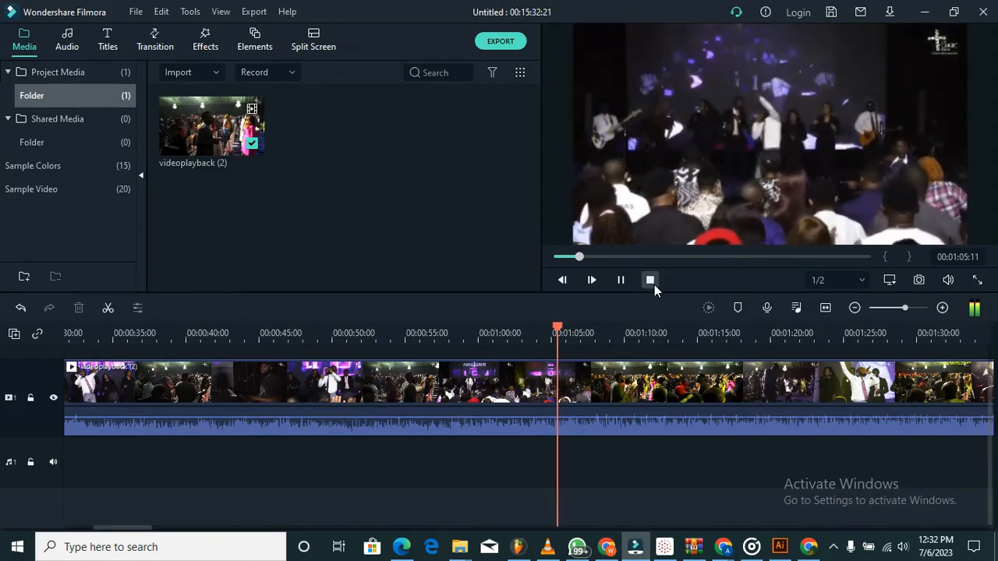
click(654, 281)
click(622, 280)
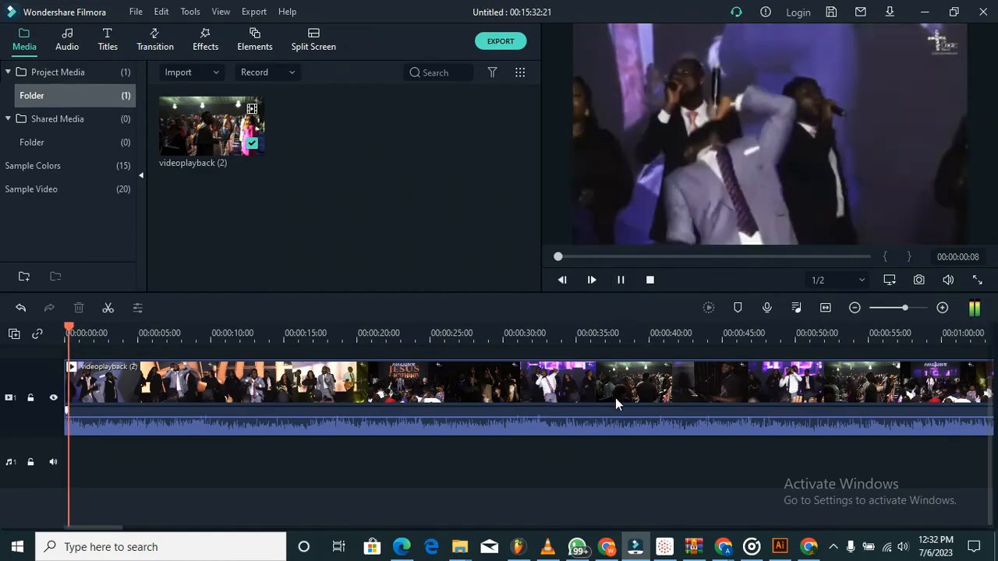
click(519, 549)
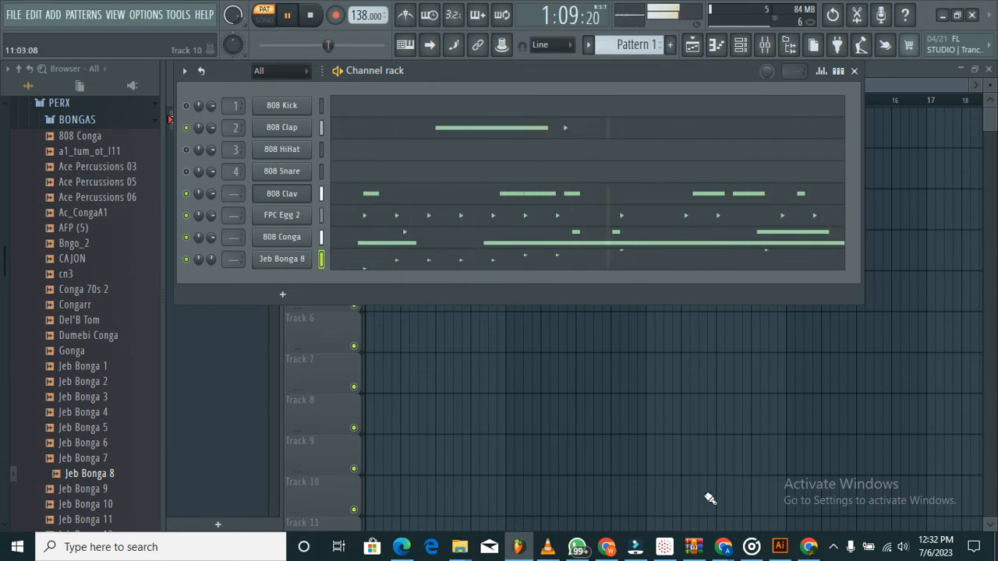
click(640, 550)
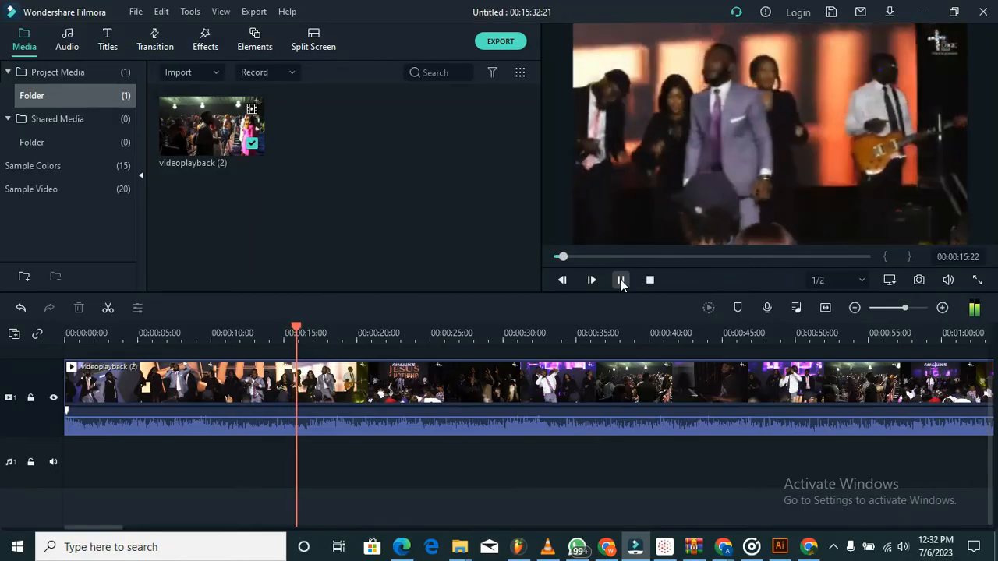
click(621, 282)
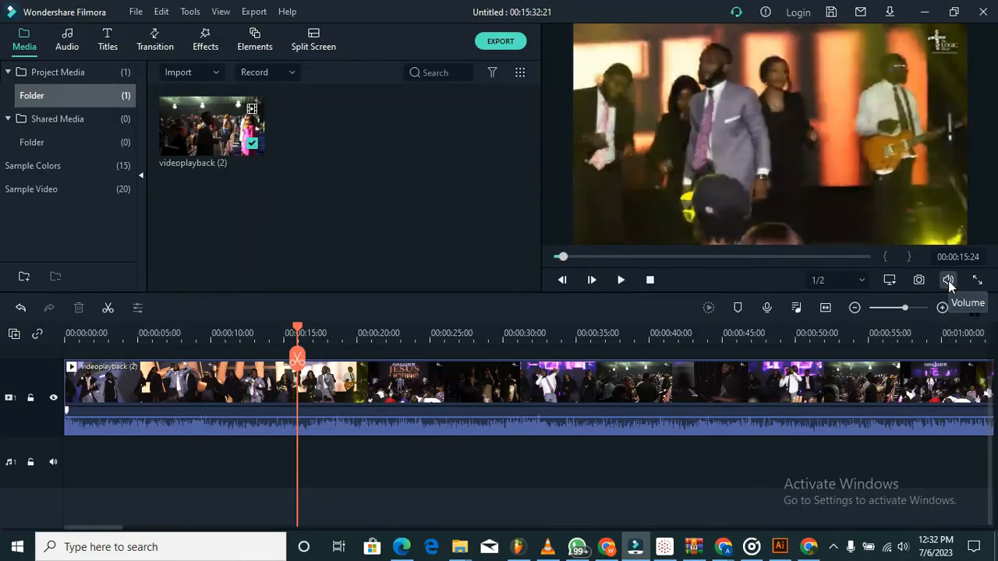
click(518, 548)
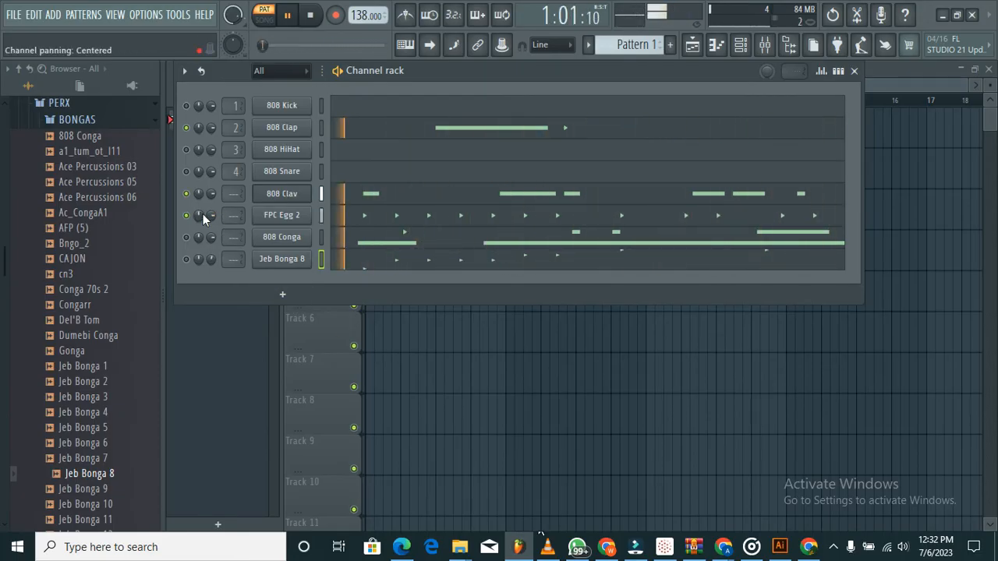
Step: Replace the Jeb Bonga 8 sample with Bngo_2 and raise the volumes of that channel and FPC Egg 2
drag(210, 216, 198, 194)
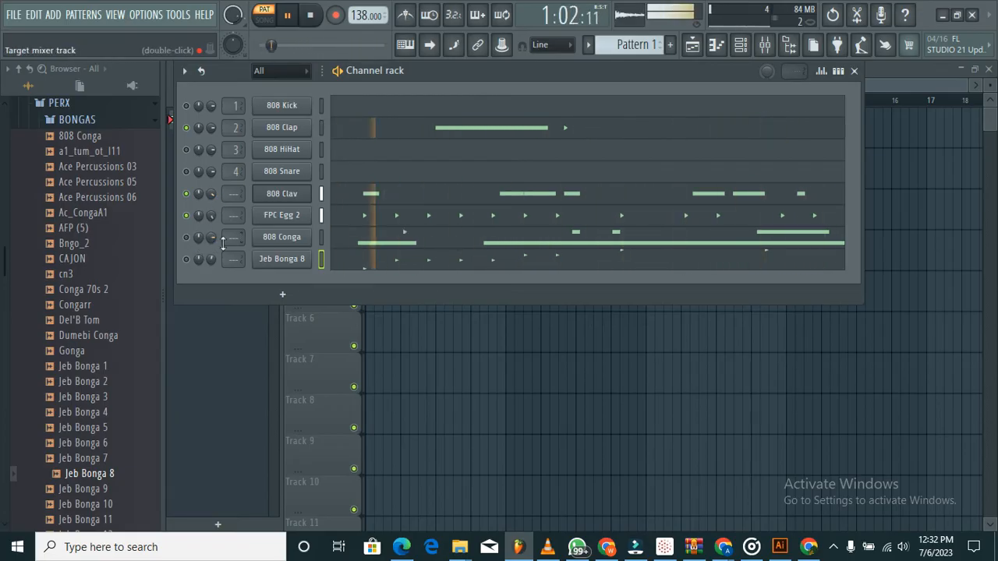
click(95, 243)
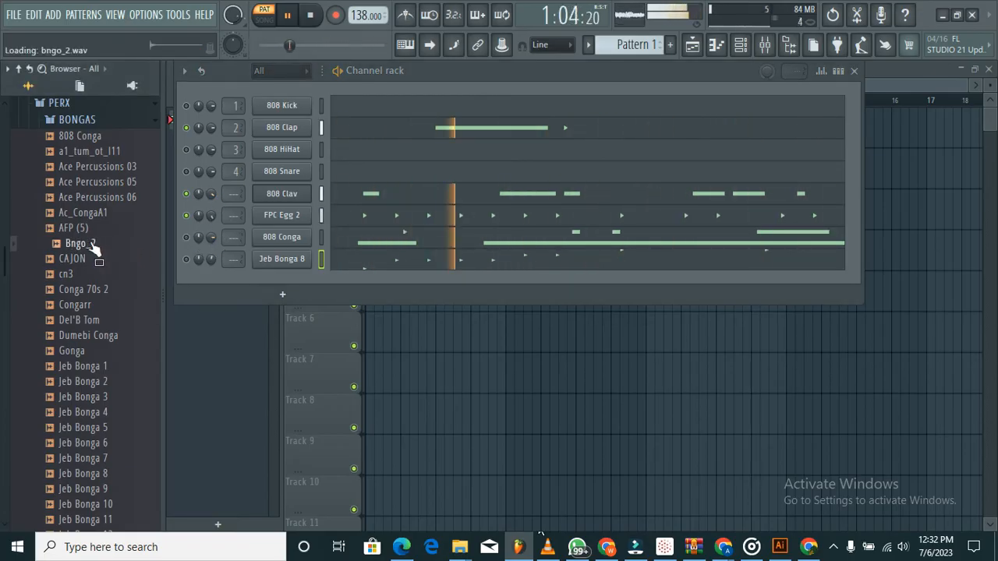
drag(93, 247, 281, 260)
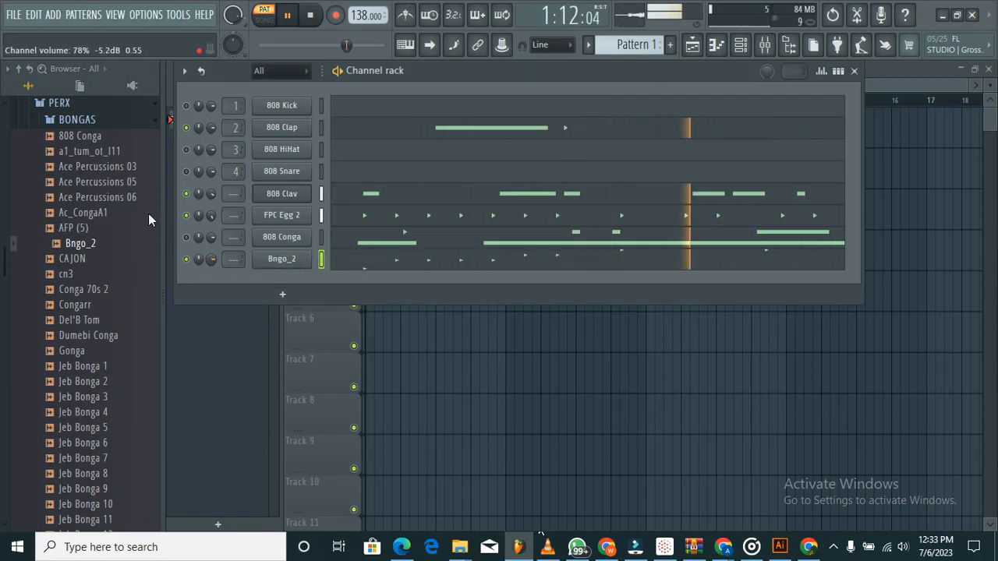
drag(135, 204, 101, 184)
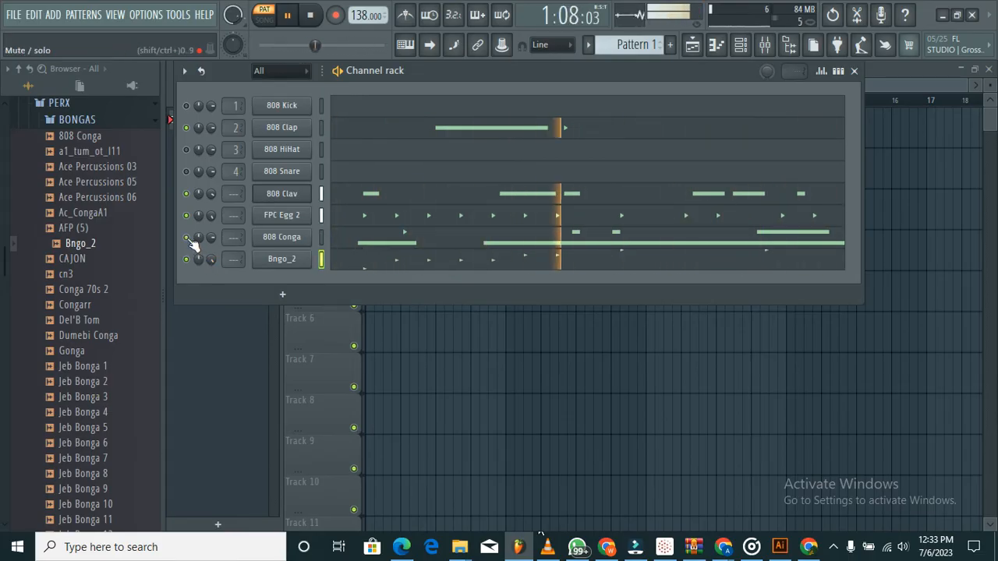
Step: Check the 808 Conga notes in the piano roll and lower the 808 Conga channel's volume
click(348, 239)
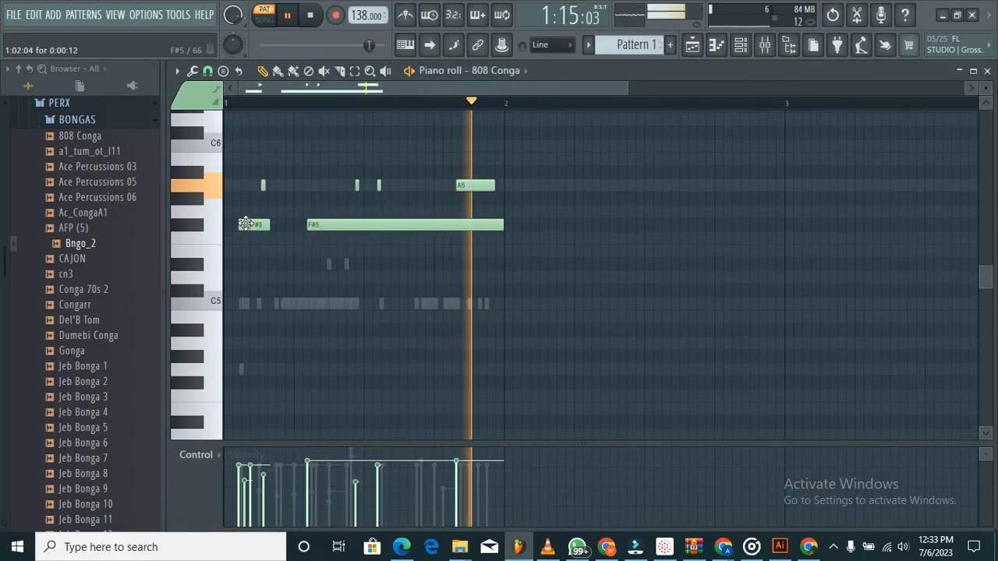
click(740, 44)
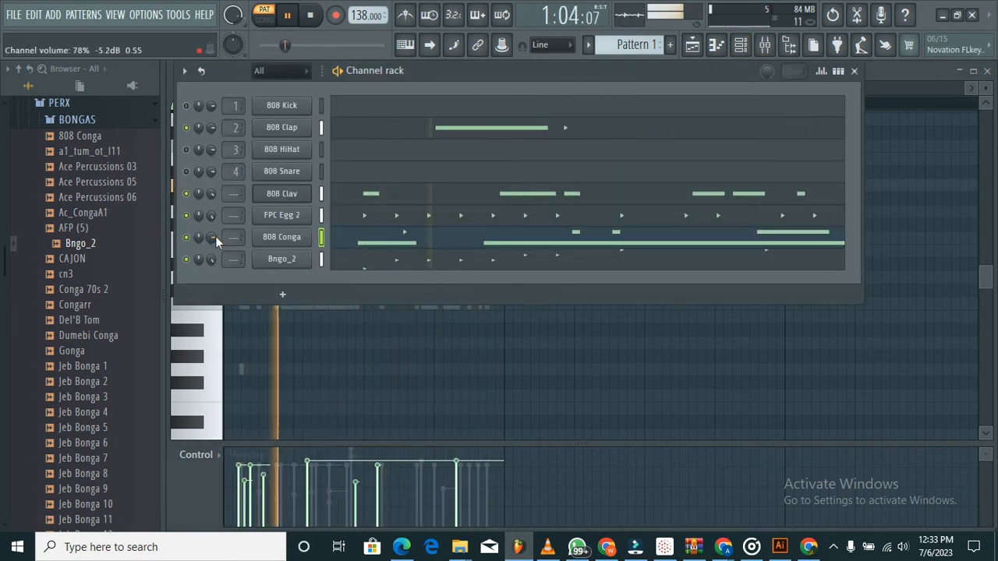
mouse_move(210, 237)
mouse_down()
mouse_move(260, 352)
mouse_move(213, 244)
mouse_move(214, 253)
mouse_up()
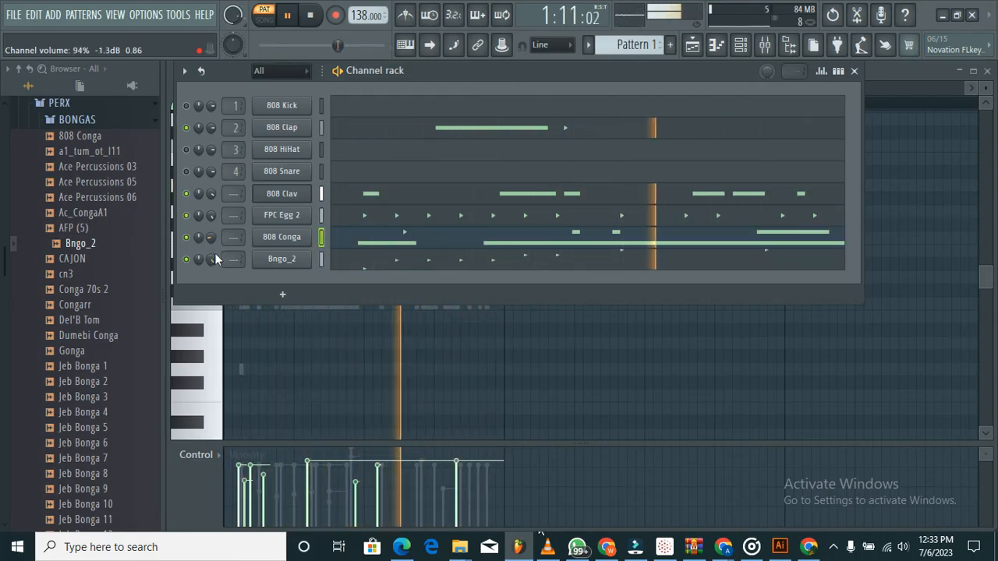
Step: Switch to Filmora, play the reference video from its beginning against the loop, and lower its preview volume
click(636, 543)
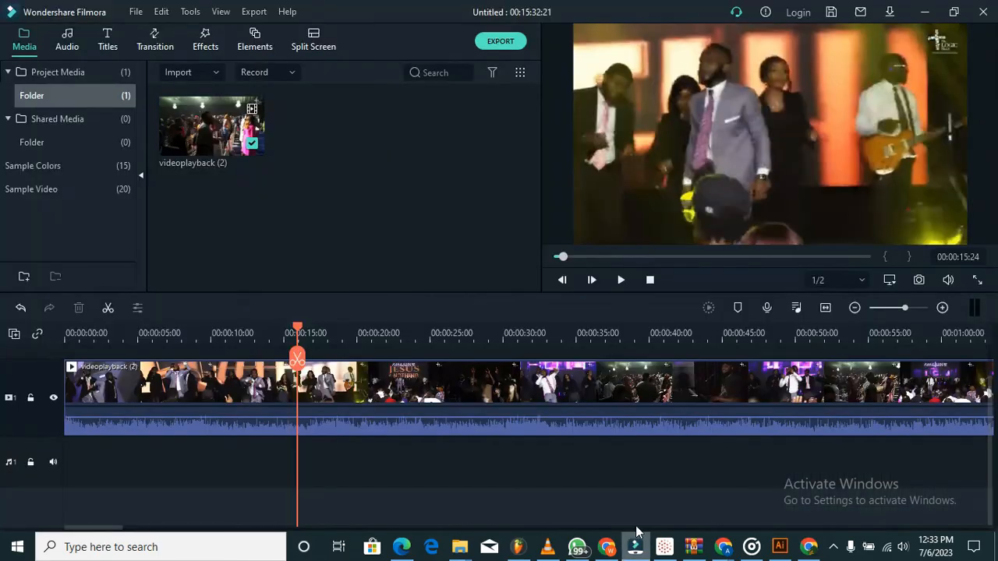
click(650, 279)
click(622, 280)
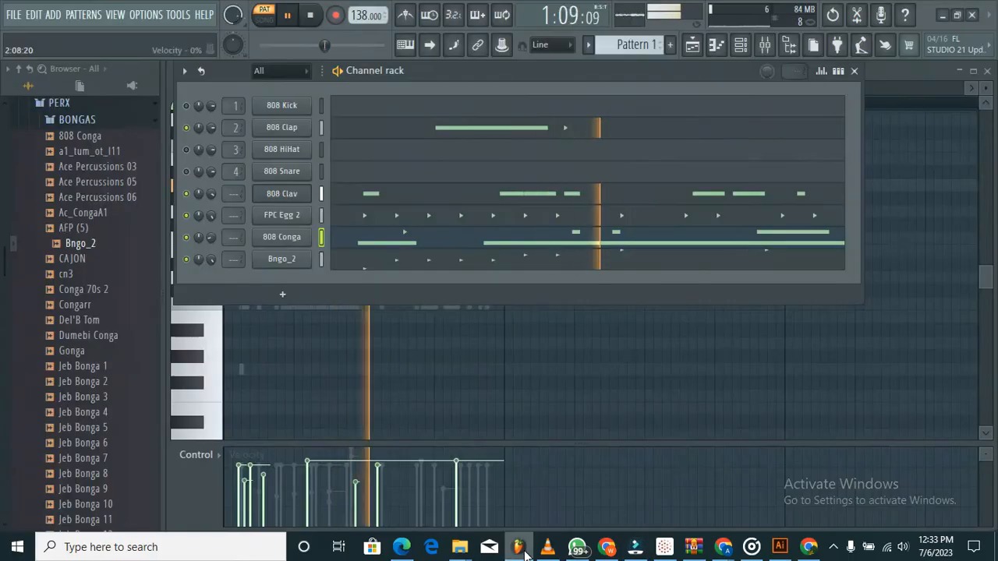
click(517, 546)
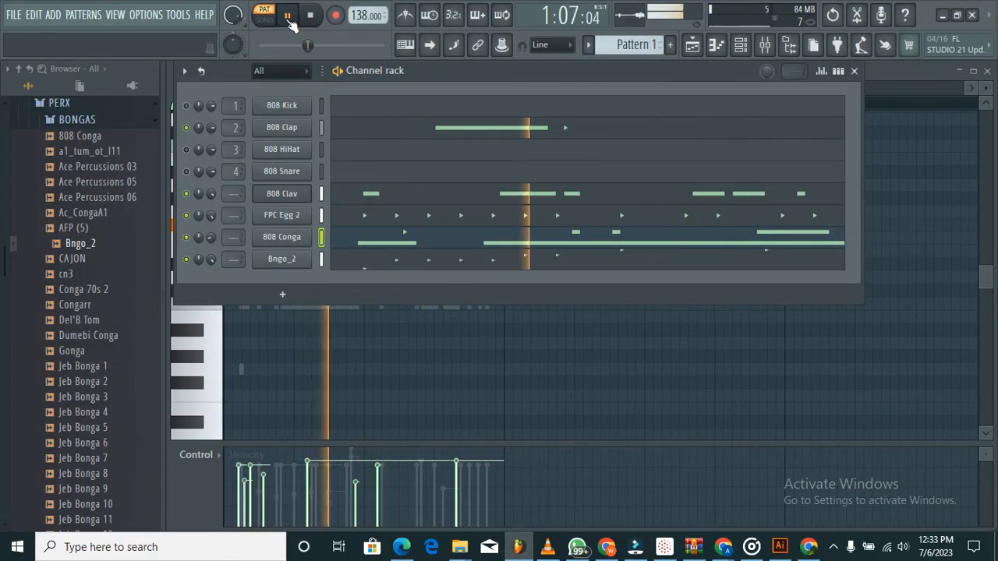
click(636, 550)
click(949, 281)
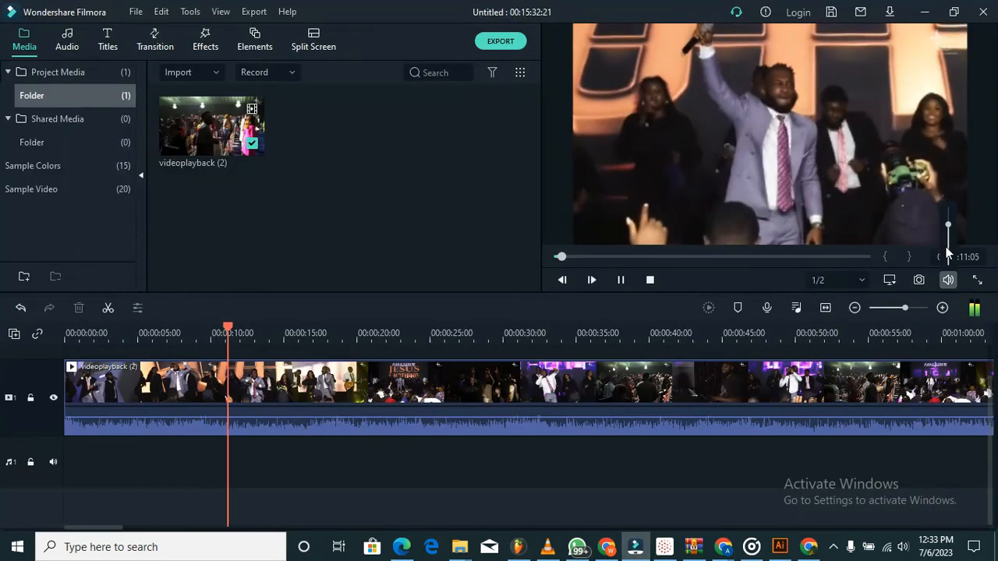
drag(949, 223, 951, 263)
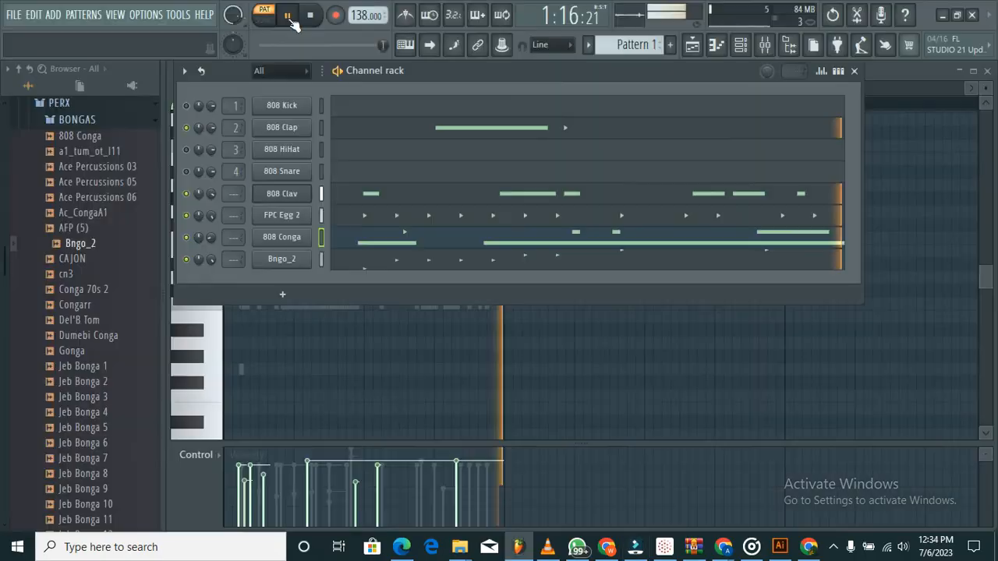
Step: Pause and resume the loop in FL Studio repeatedly to line its playback up with the reference video
click(290, 18)
click(291, 18)
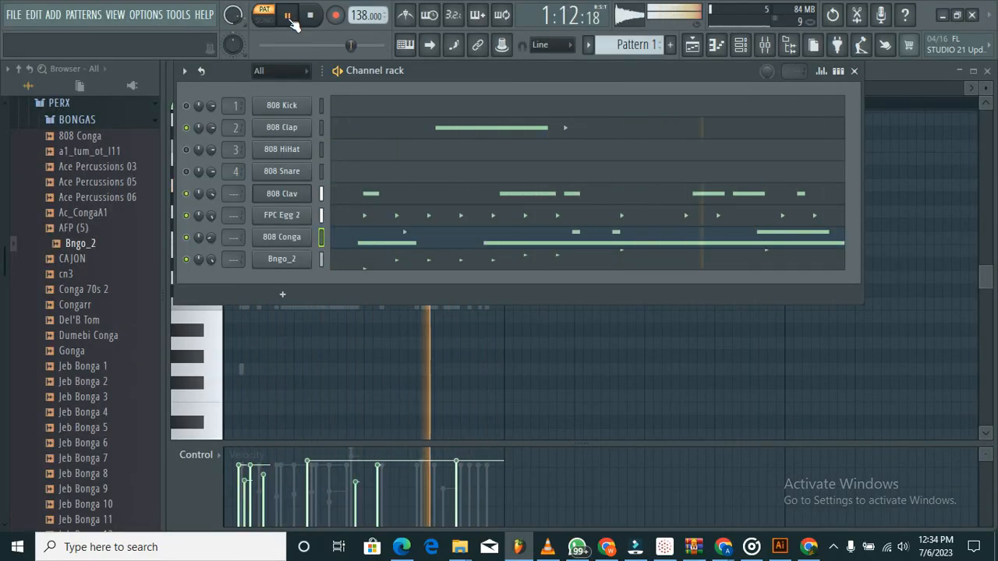
click(291, 18)
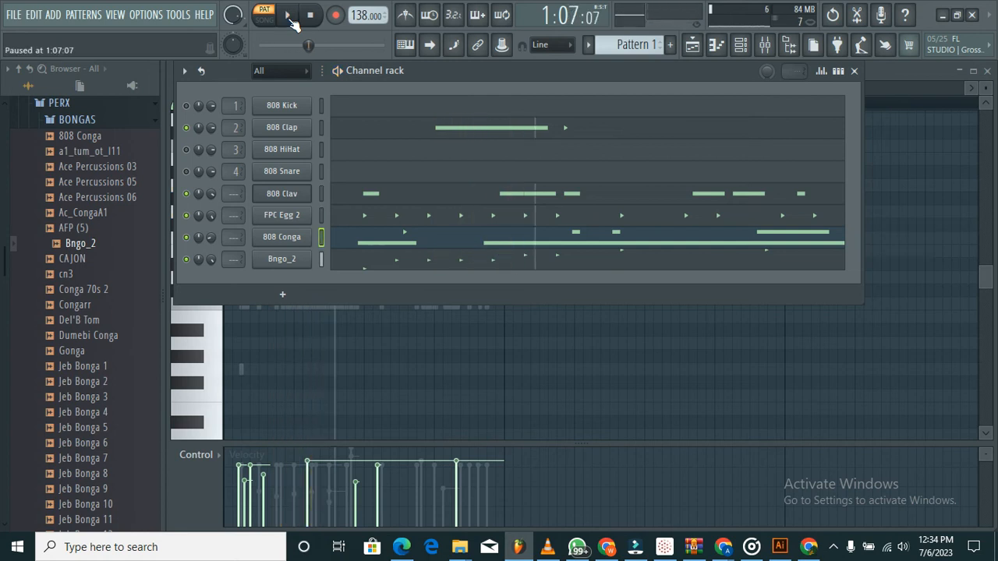
click(289, 17)
click(289, 17)
click(289, 17)
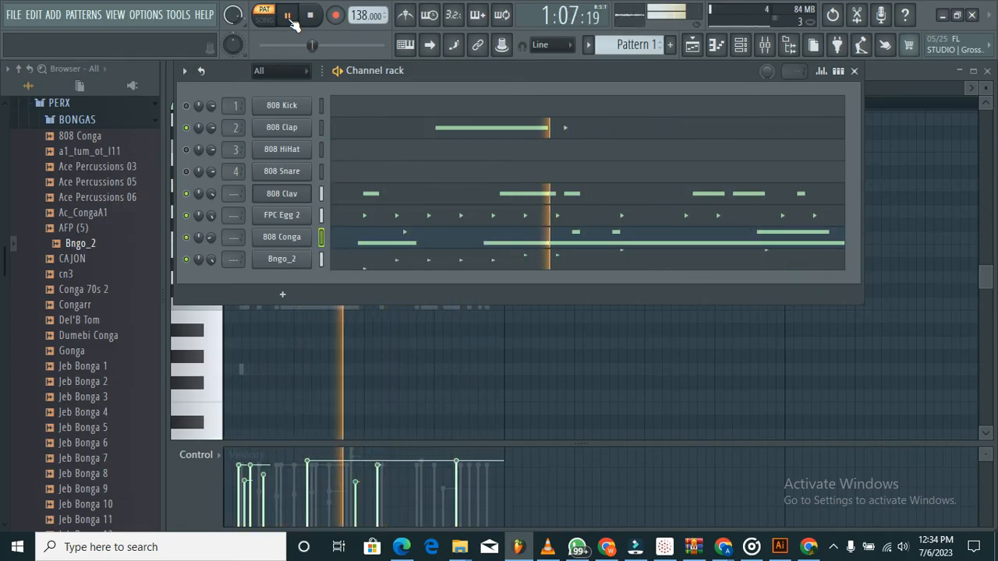
click(292, 20)
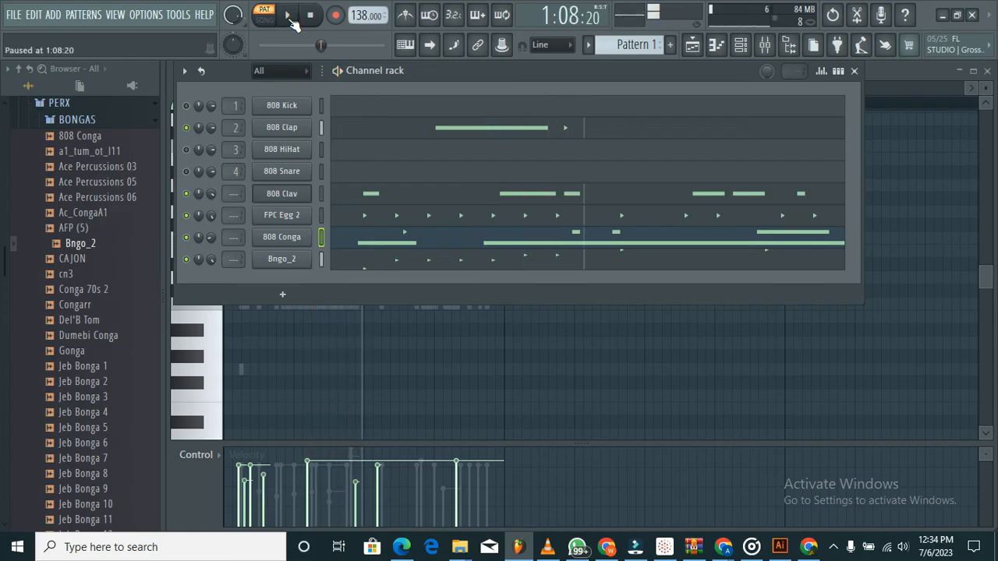
click(291, 21)
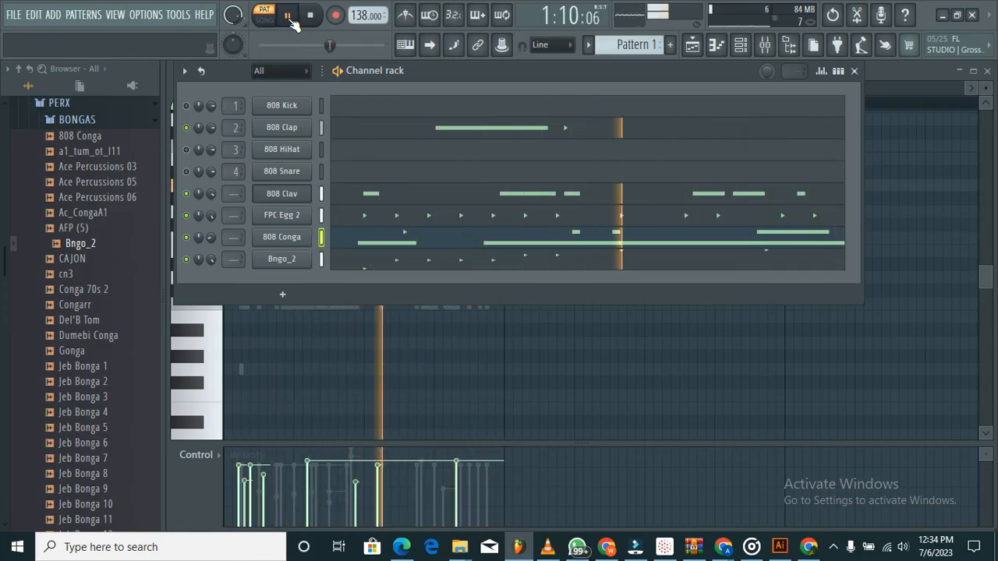
Step: Switch to Filmora and turn the reference video's preview volume down to the minimum while the loop keeps playing
click(636, 555)
mouse_move(951, 282)
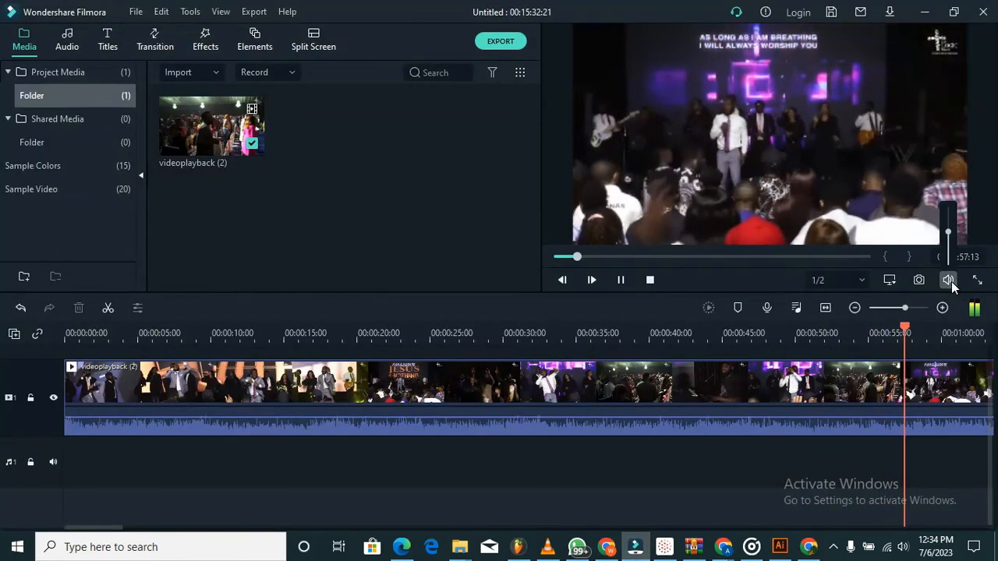
drag(949, 232, 949, 267)
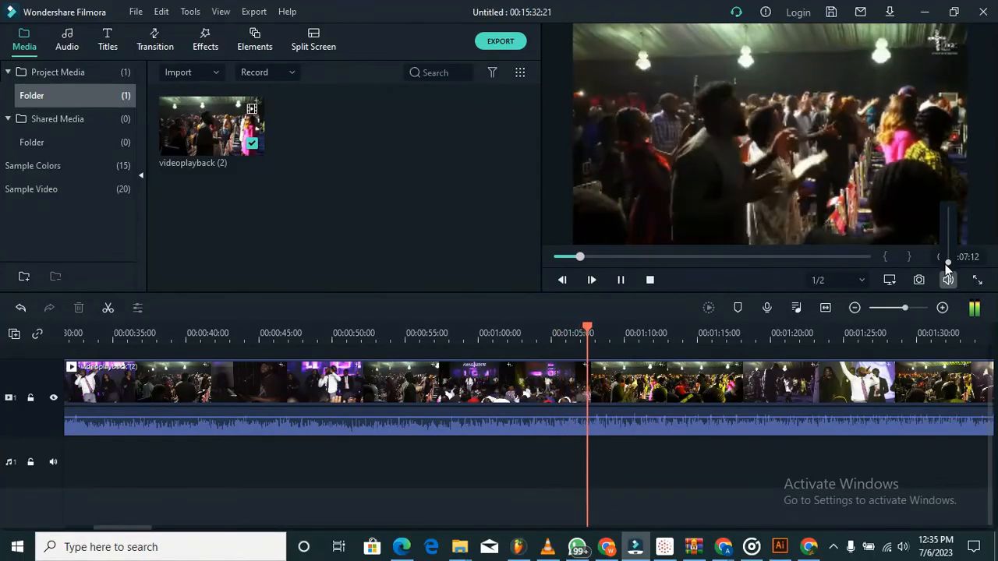
Step: Stop the loop in FL Studio and save the project as FL Practice loop-1.flp in the fl practice folder
click(527, 548)
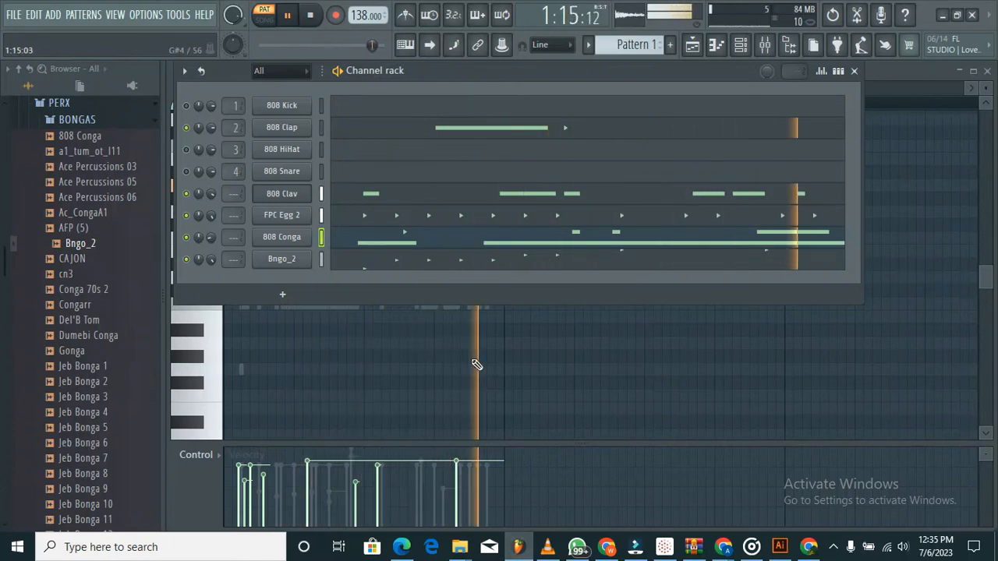
click(316, 19)
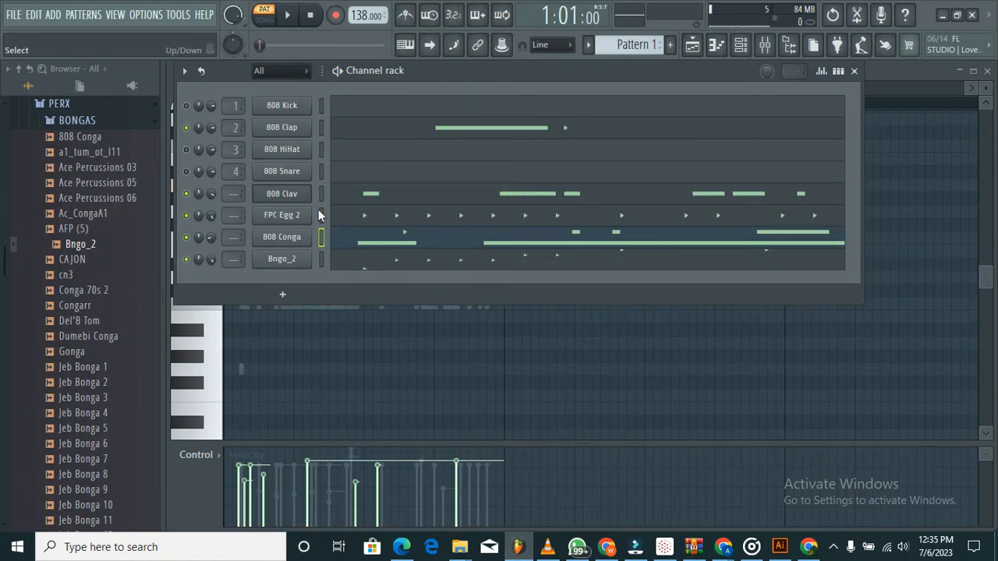
key(ctrl+s)
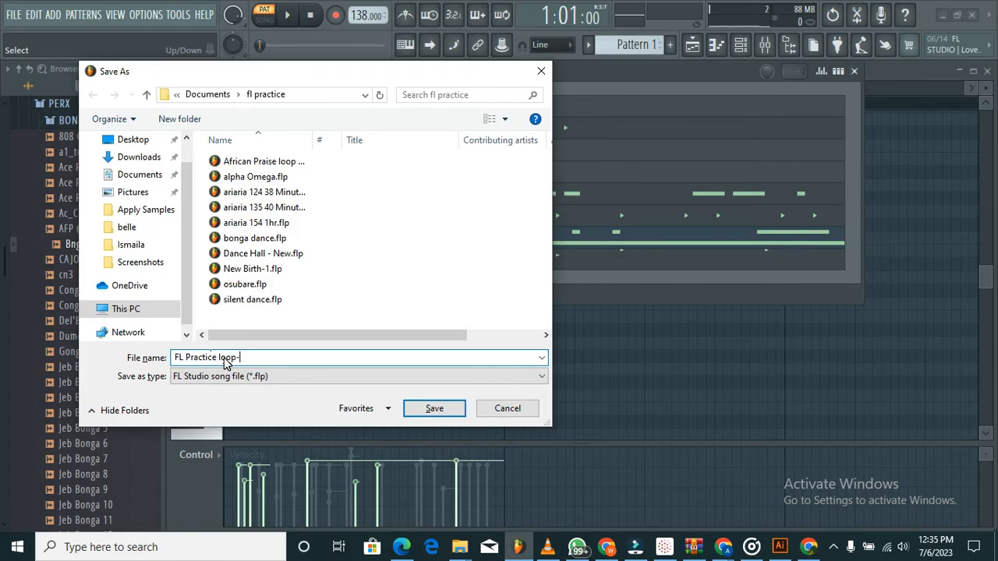
click(434, 409)
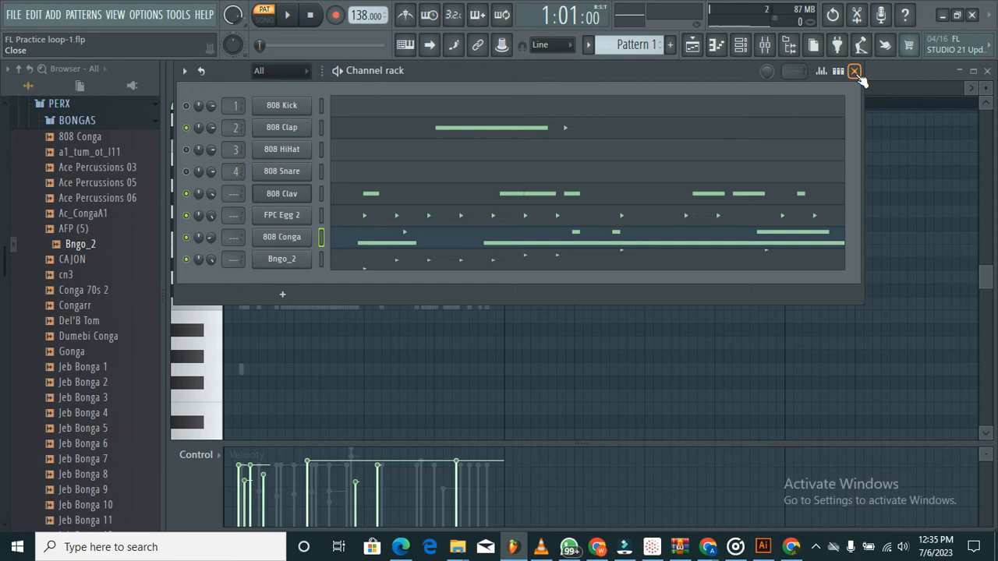
Step: Show the channel rack, mixer and playlist windows in turn, and leave only the channel rack open over the piano roll
click(721, 47)
click(741, 47)
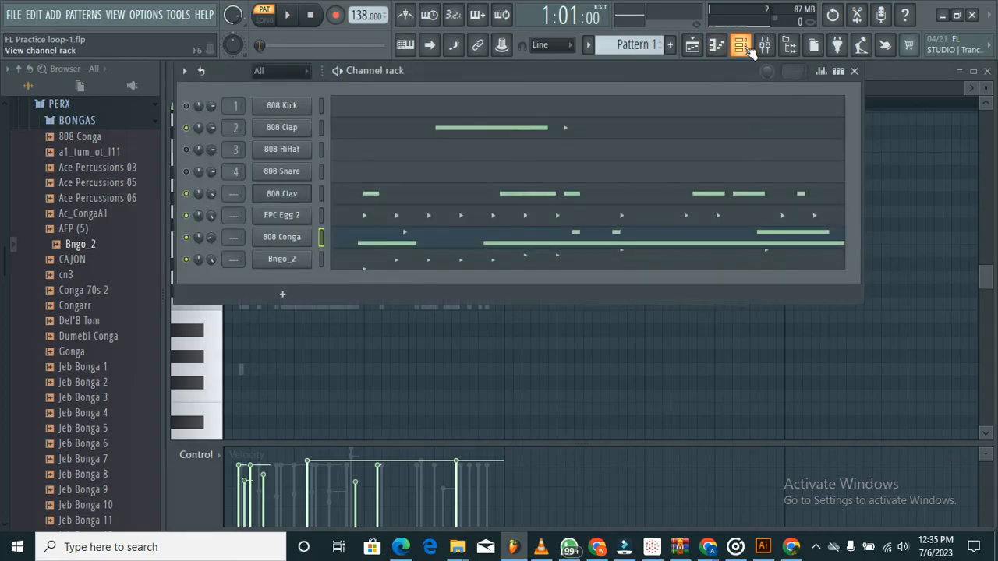
click(766, 46)
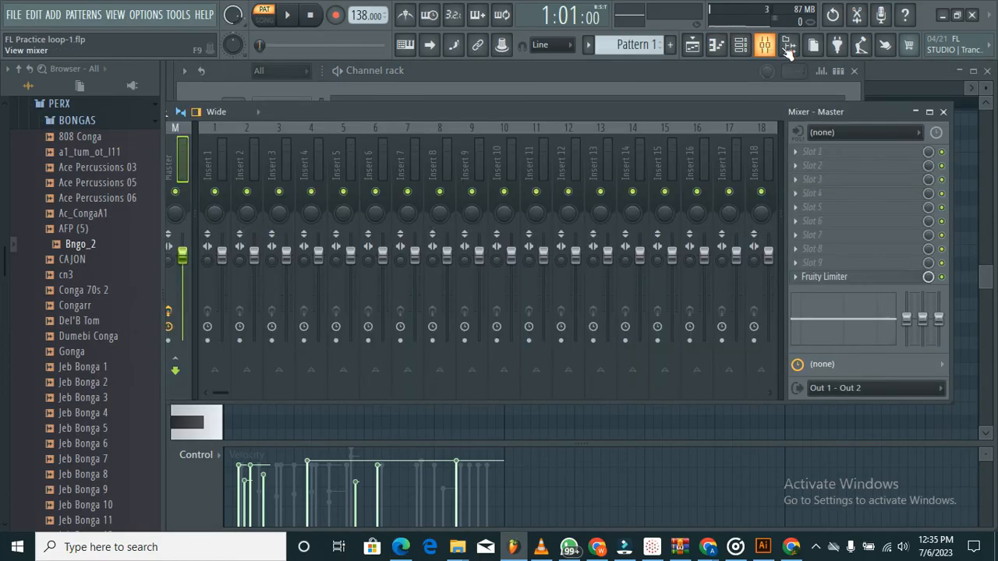
click(693, 46)
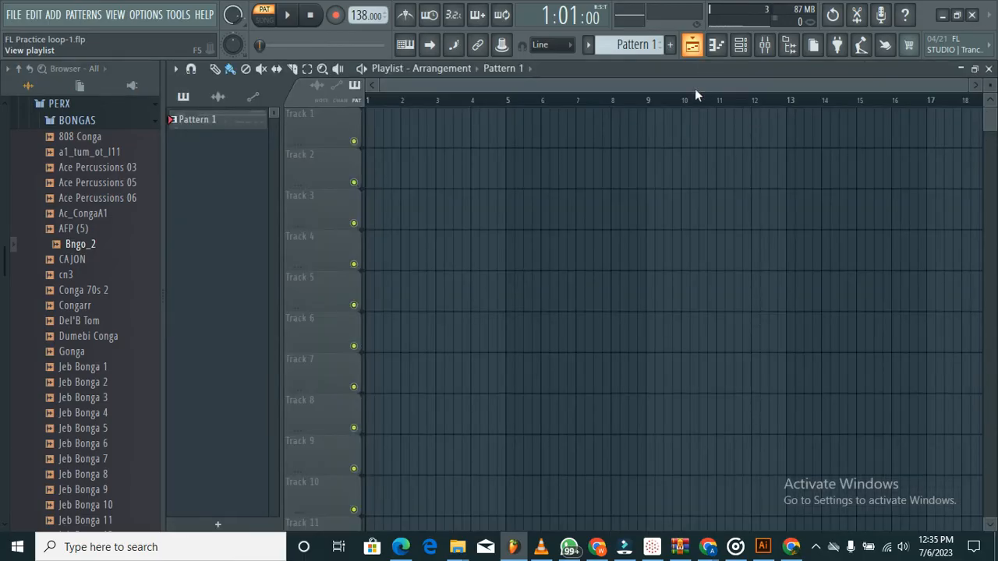
click(696, 55)
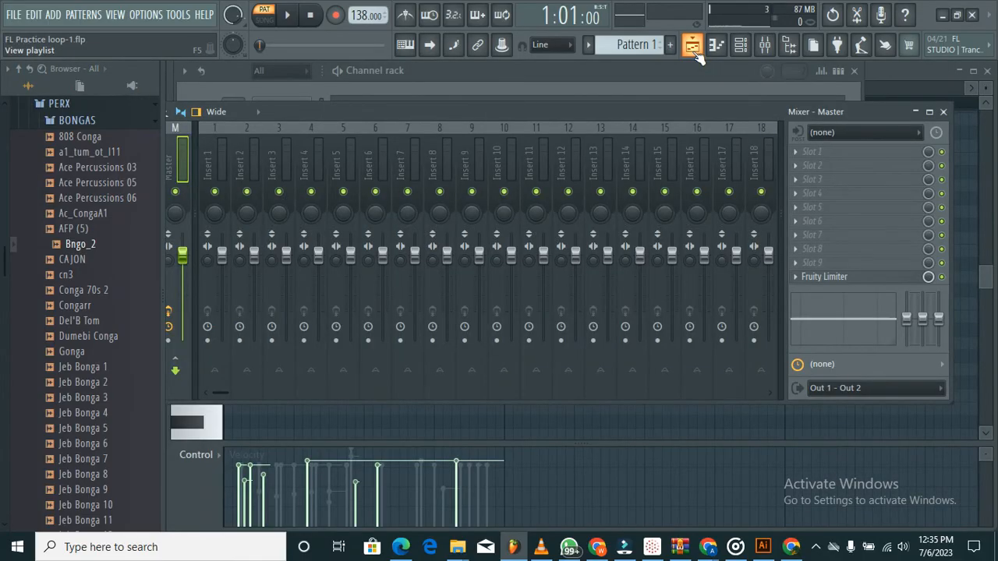
click(741, 47)
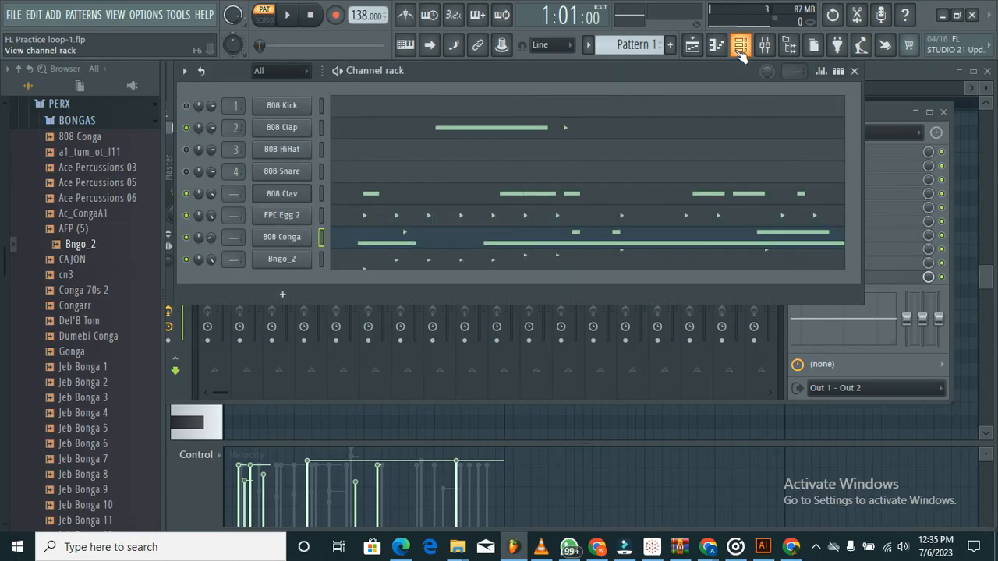
click(945, 113)
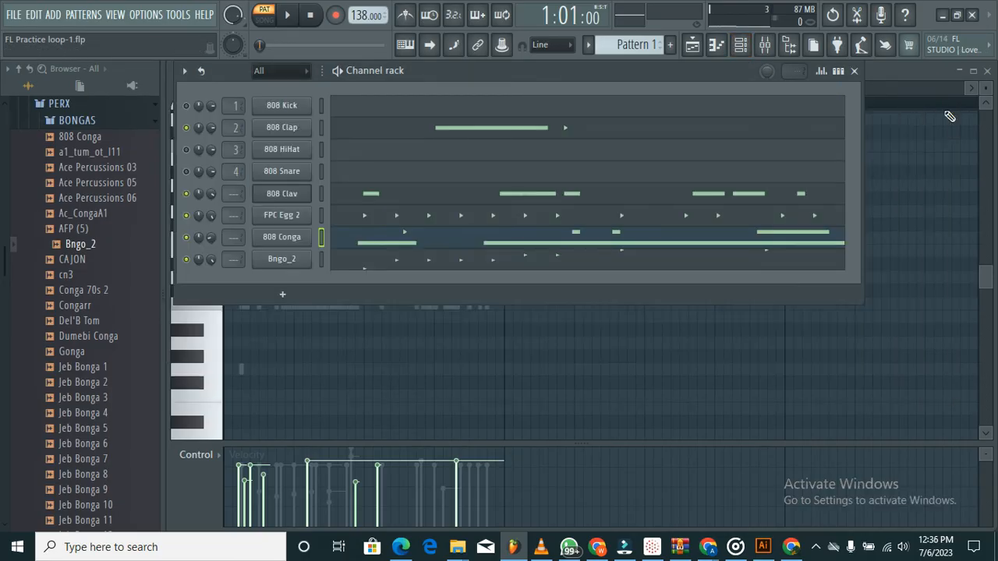
Step: Display the channel rack as a step sequencer and turn down the Bngo_2 channel's volume while the loop plays
click(838, 71)
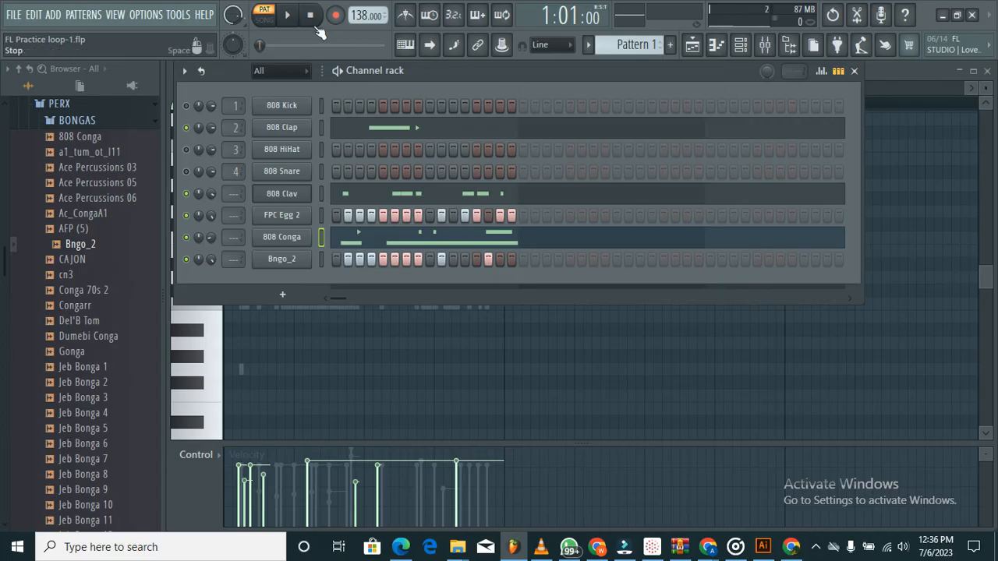
click(297, 19)
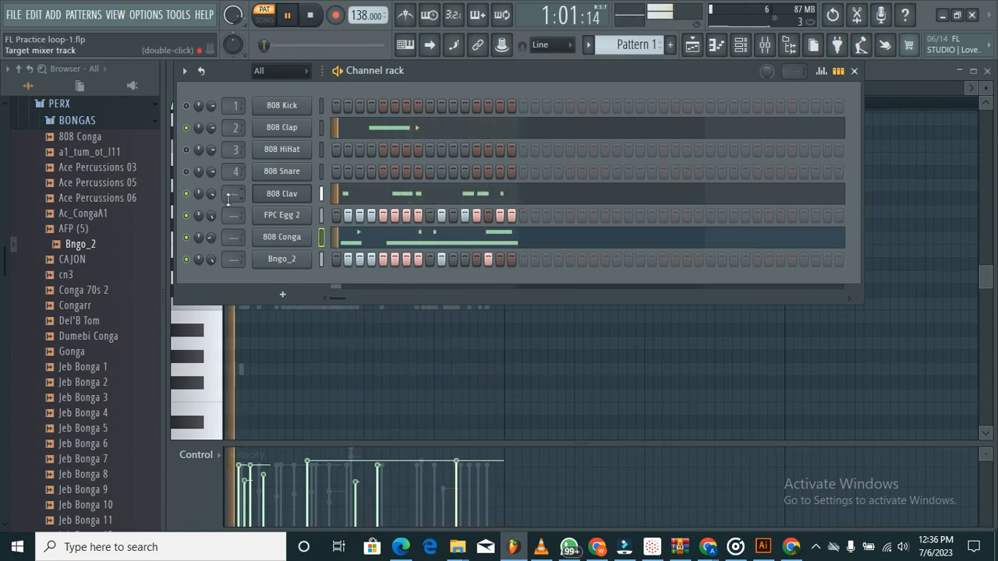
drag(211, 259, 213, 300)
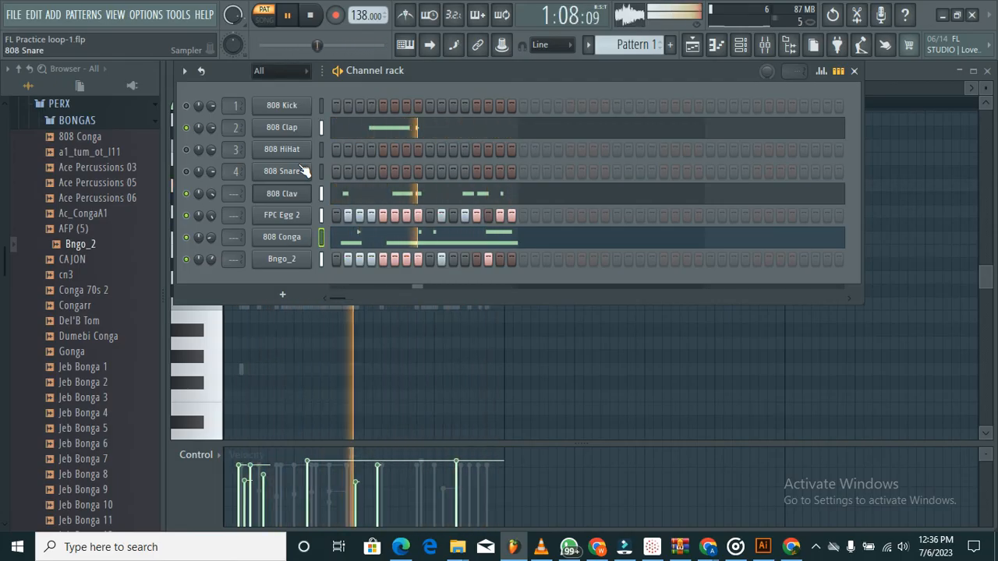
click(311, 16)
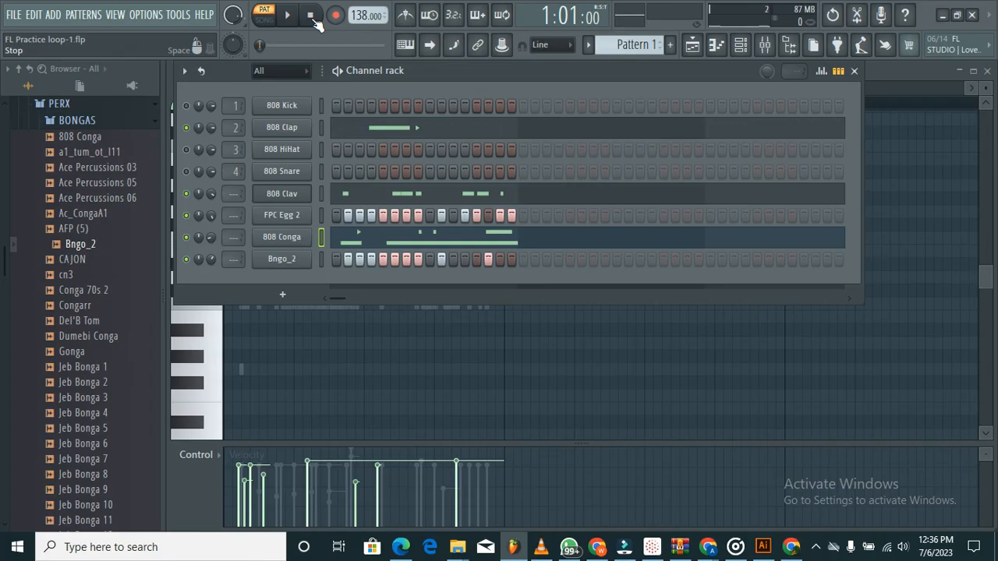
Step: Place Pattern 1 clips back to back on playlist Track 1 from bar 1 through bar 10, and stop playback
click(691, 46)
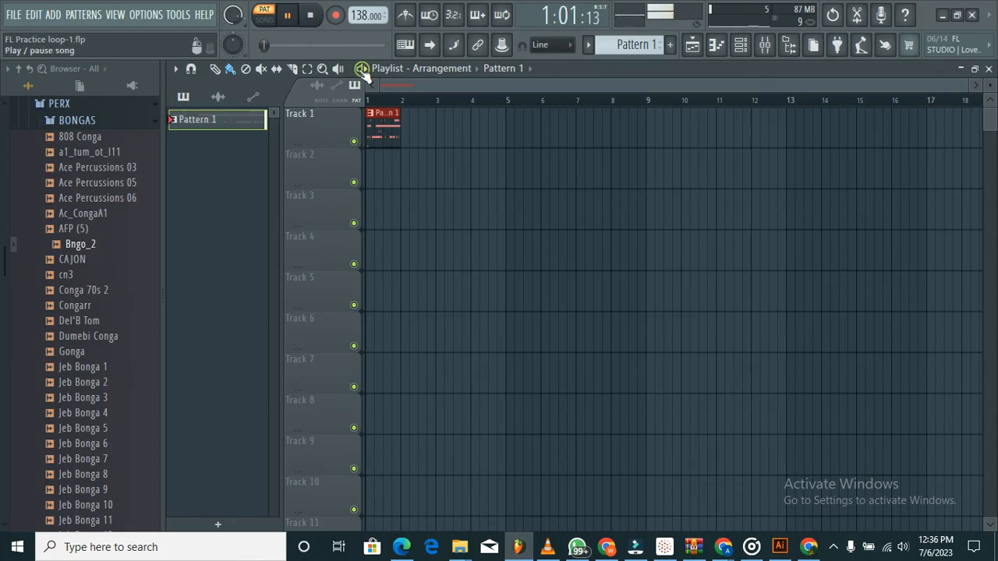
click(408, 119)
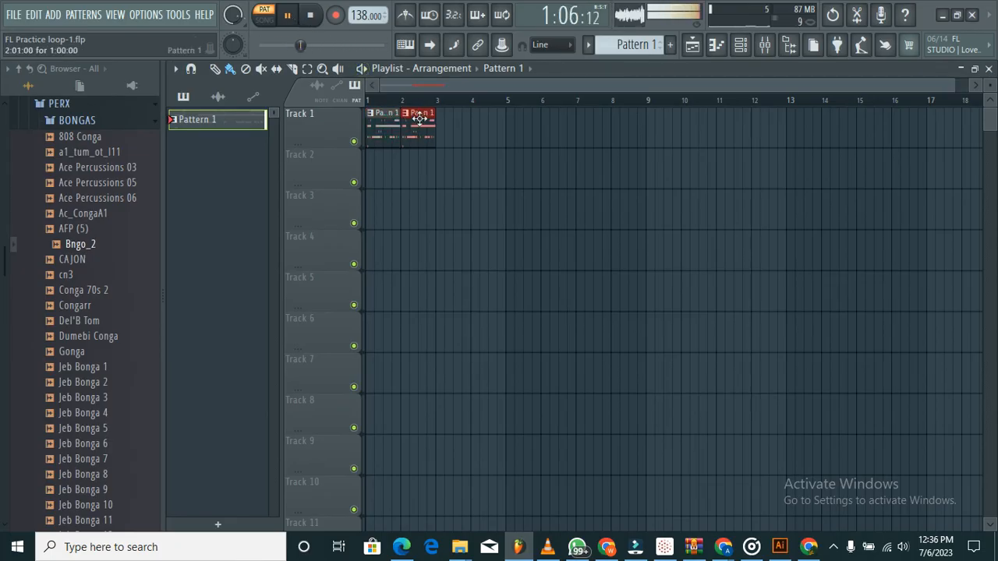
click(450, 125)
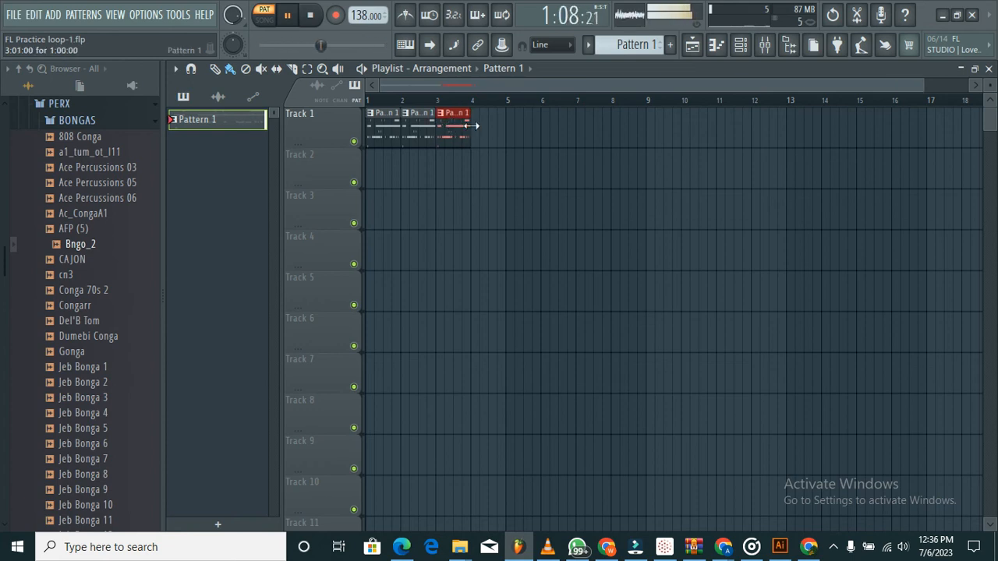
click(483, 127)
drag(491, 125, 482, 126)
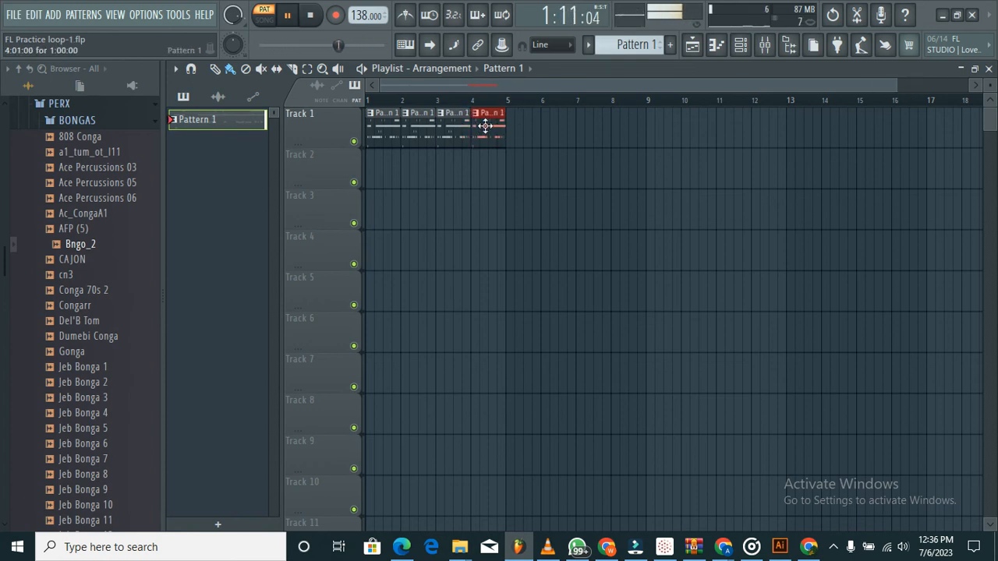
click(515, 122)
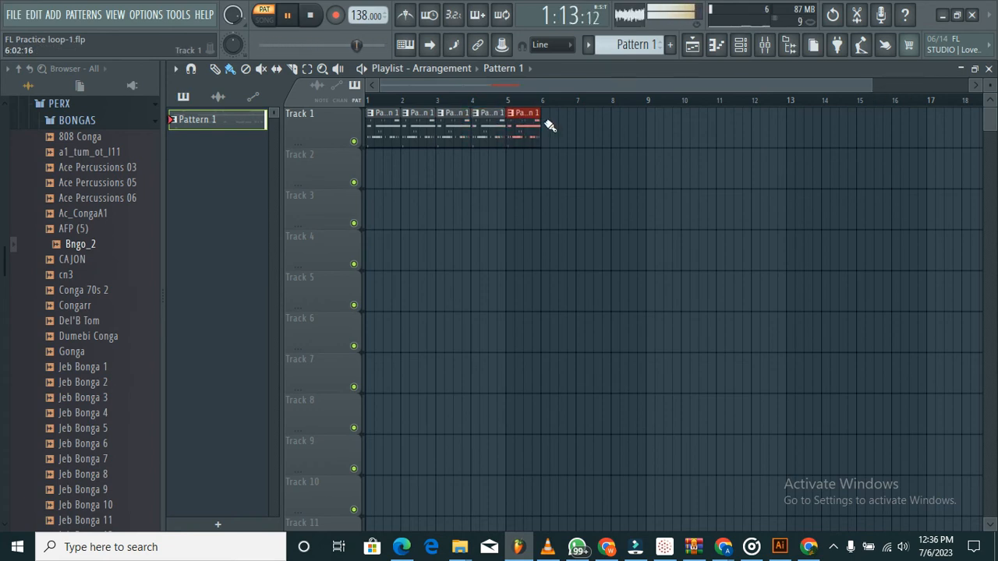
click(555, 123)
click(594, 123)
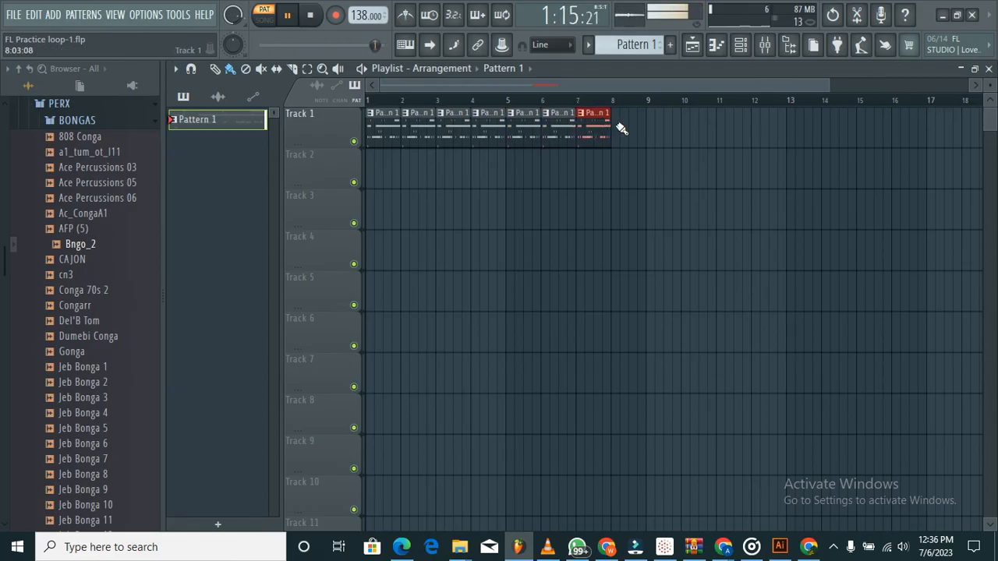
click(631, 122)
click(663, 122)
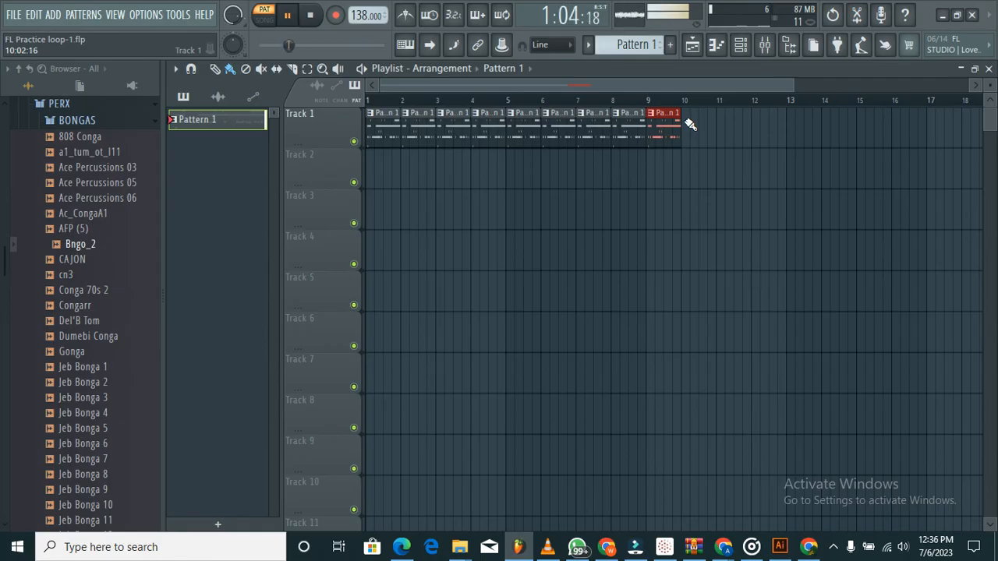
click(691, 125)
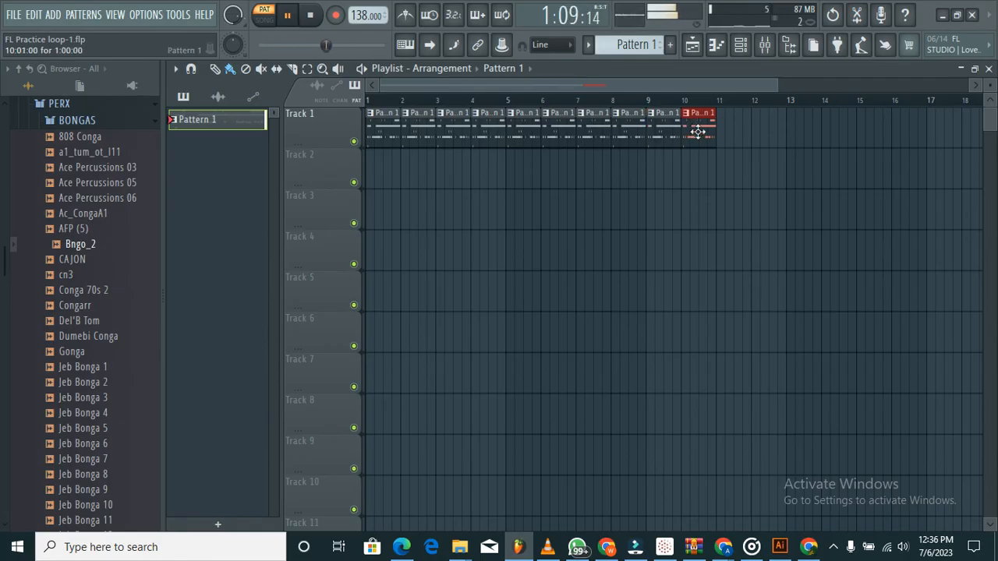
click(315, 19)
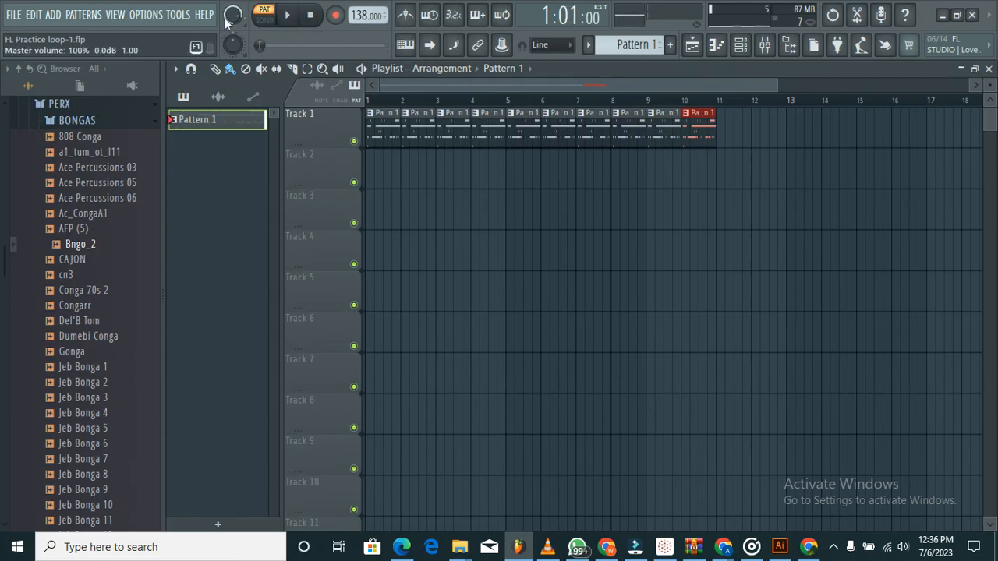
Step: Export the loop in Pattern mode as a 192 kbps MP3 named FL Practice loop-1.mp3 in the fl practice folder
click(13, 14)
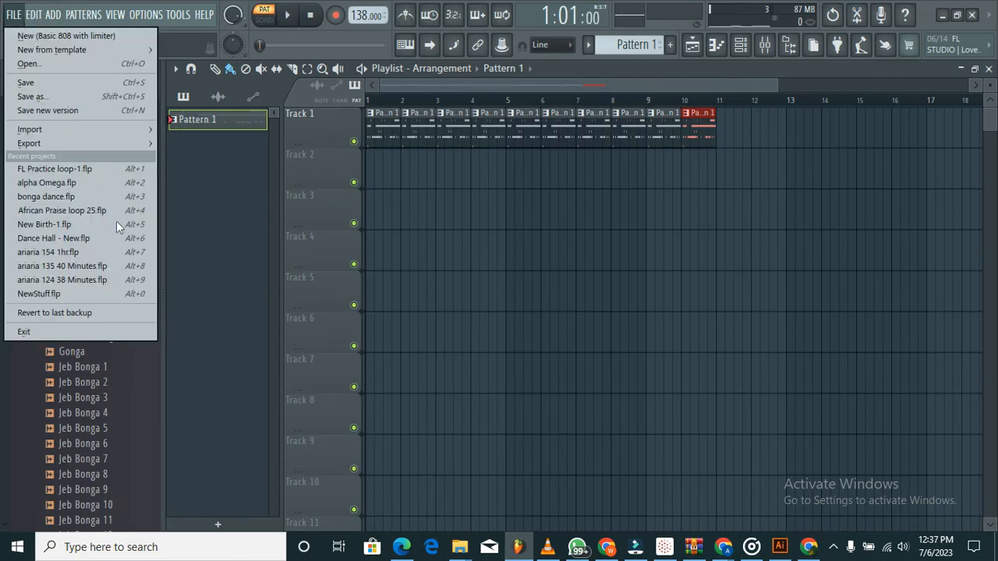
mouse_move(110, 143)
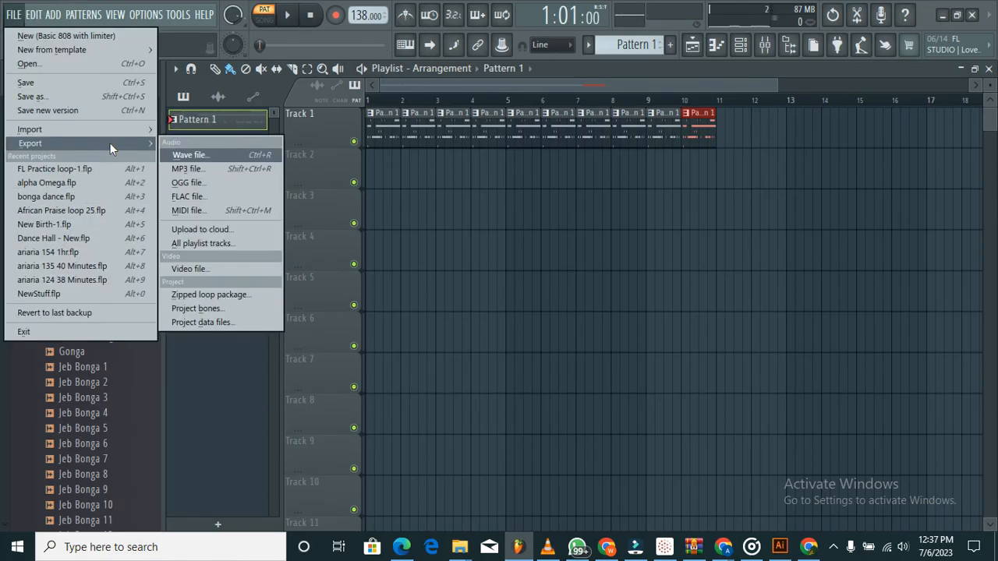
click(187, 169)
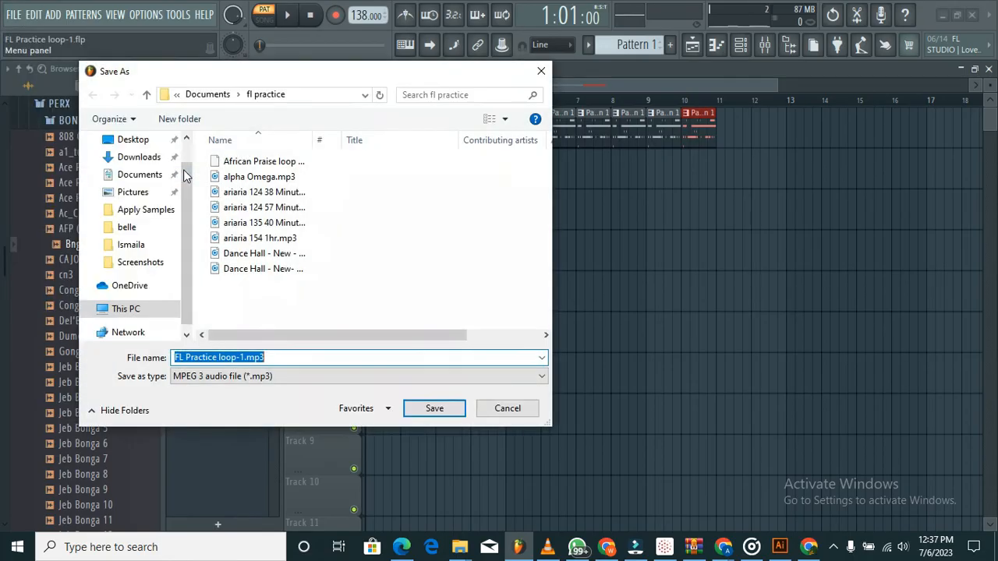
click(424, 408)
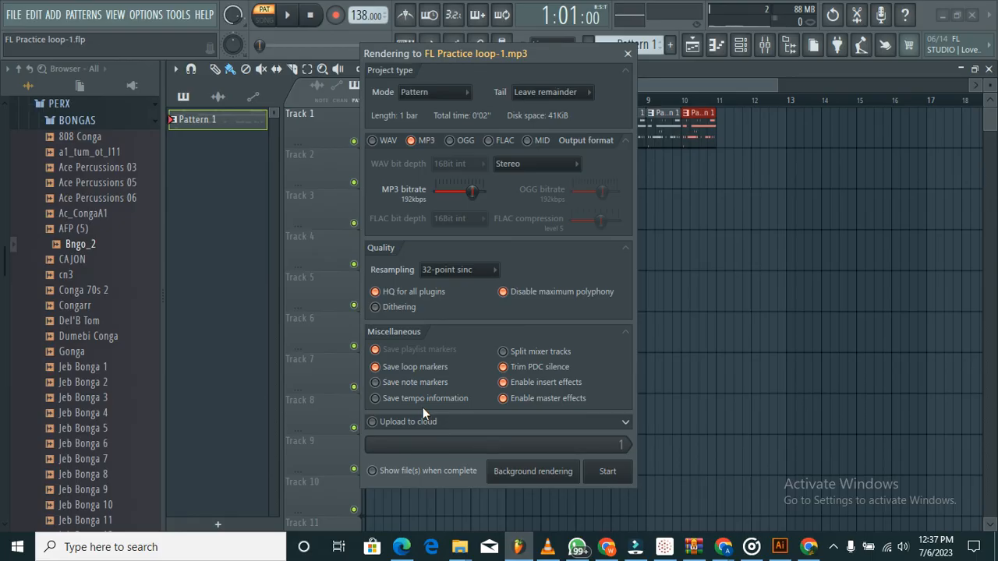
click(608, 472)
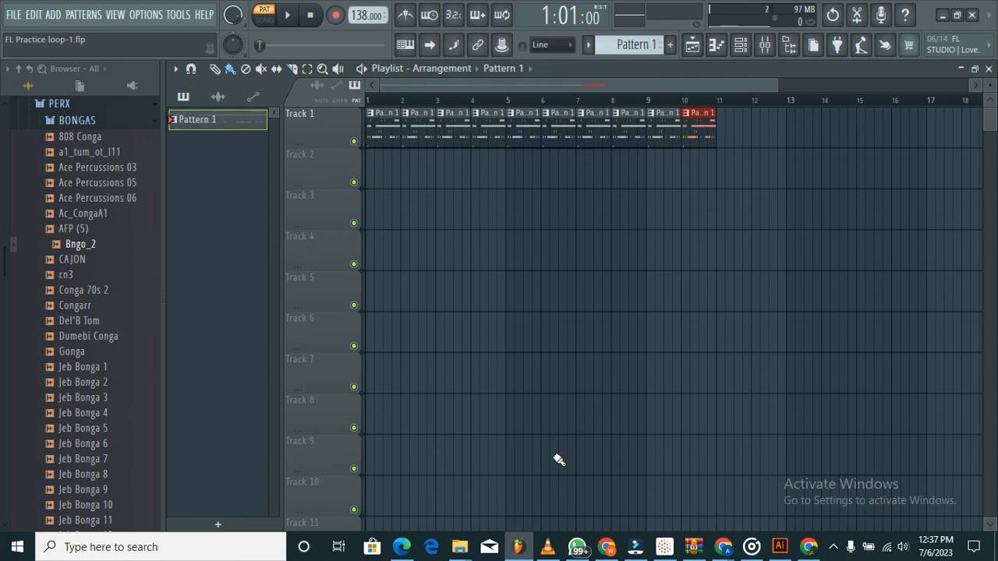
Step: Open the recent project alpha Omega.flp, saving the changes to FL Practice loop-1.flp
click(16, 18)
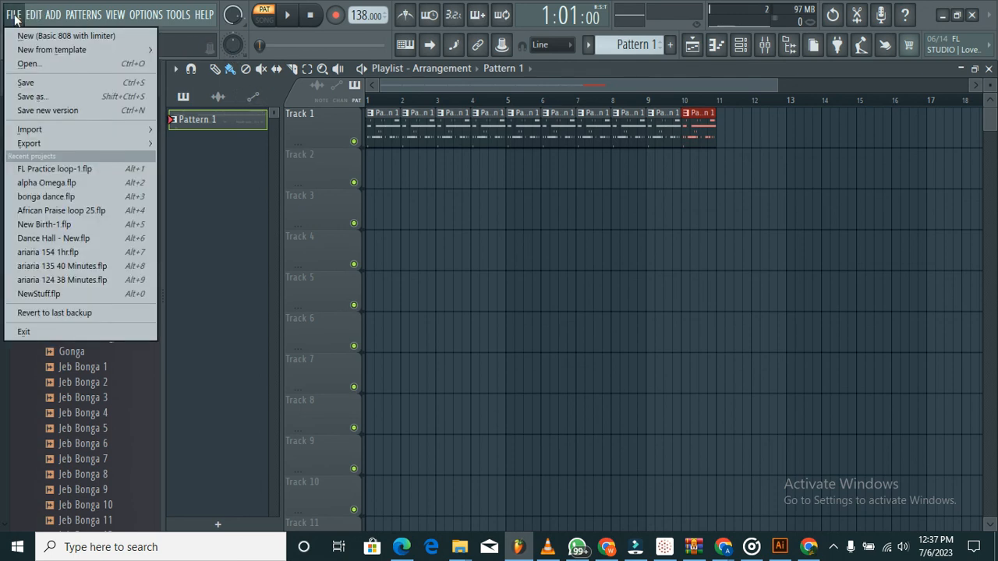
click(94, 182)
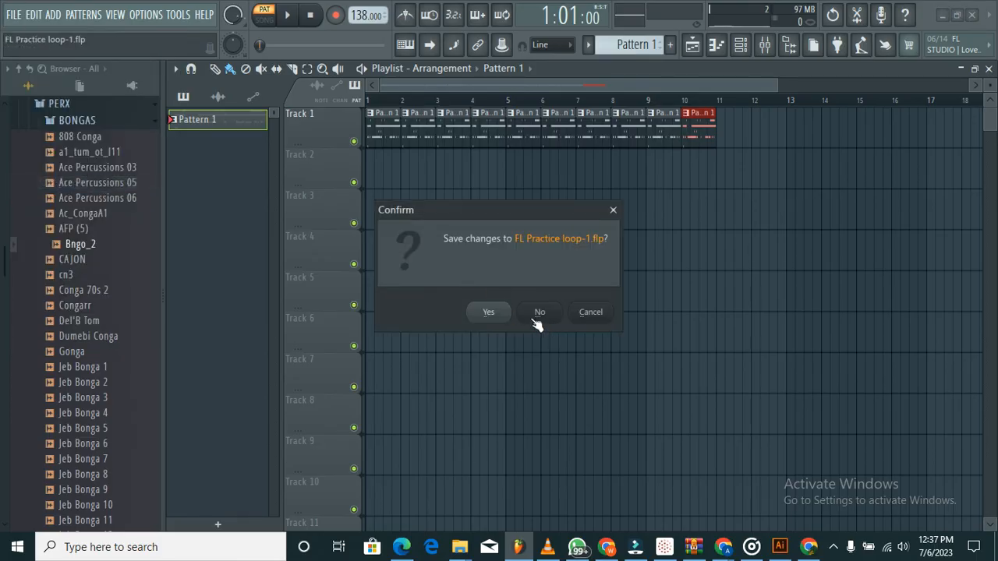
click(493, 316)
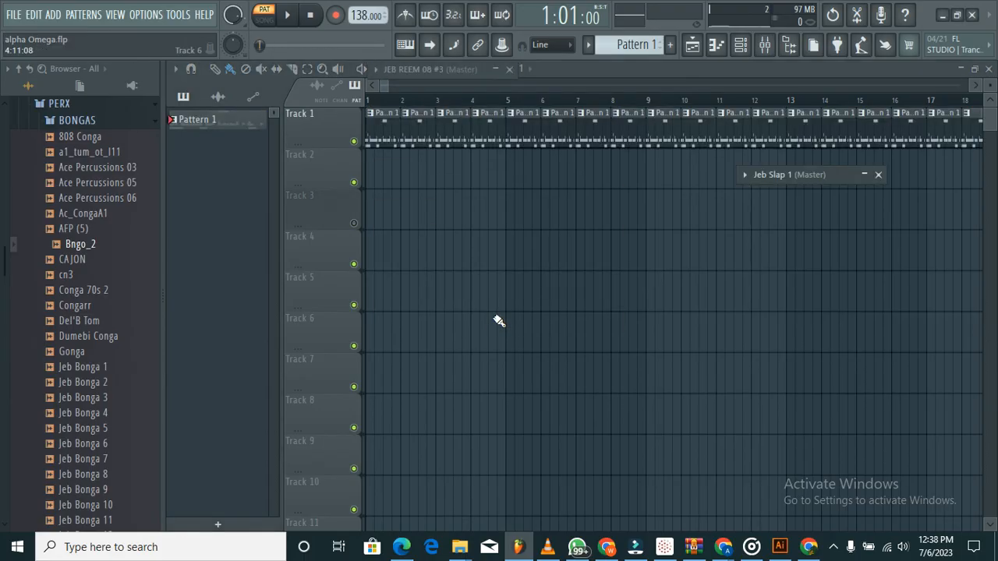
Step: Show the alpha Omega project's channel rack and play its Pattern 1, pausing and resuming it to listen
click(741, 46)
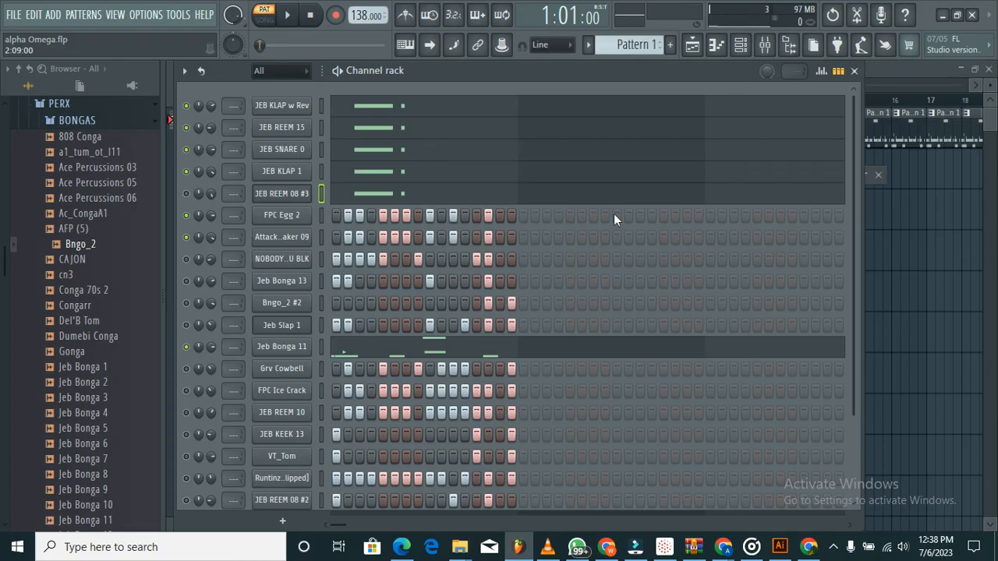
click(290, 17)
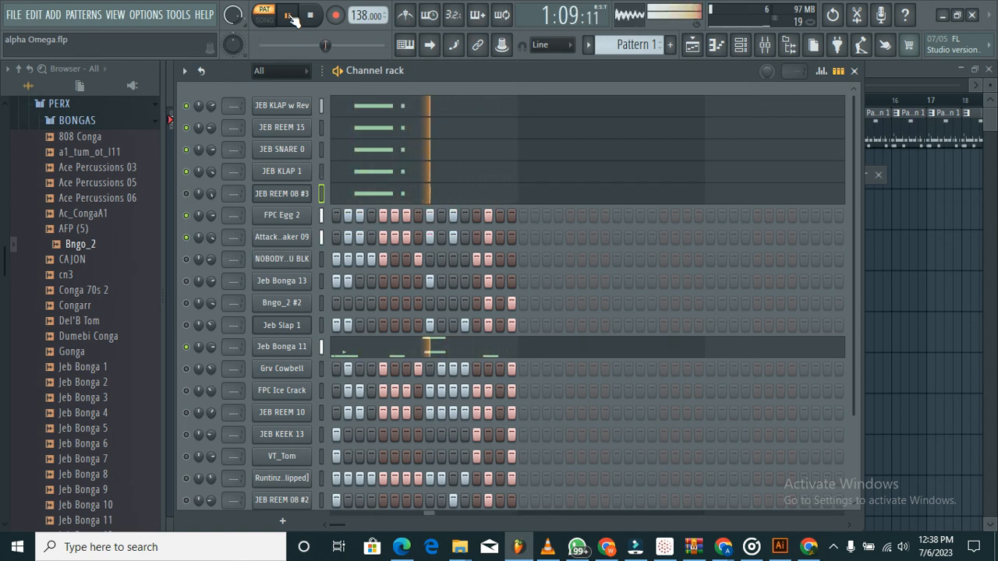
click(291, 16)
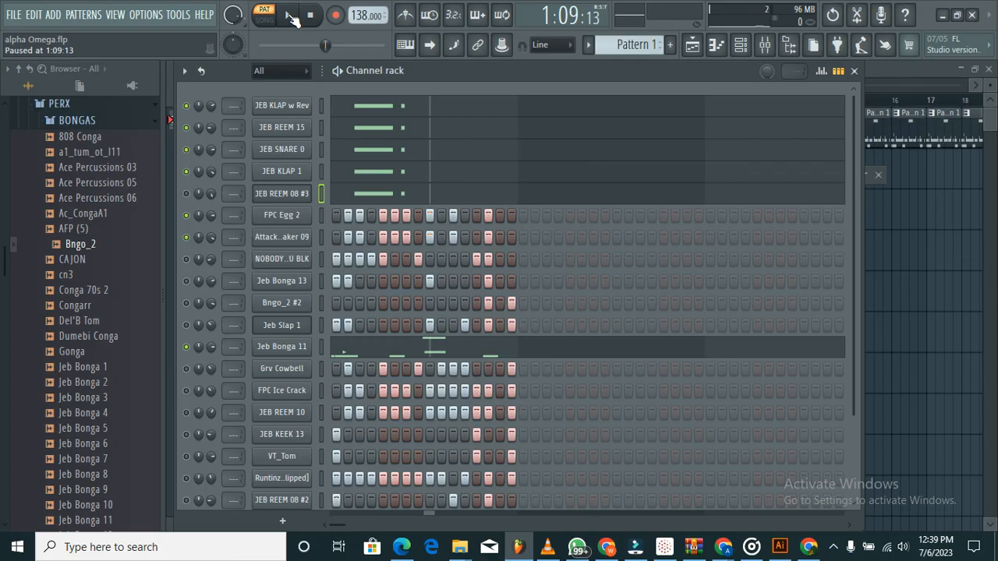
click(290, 17)
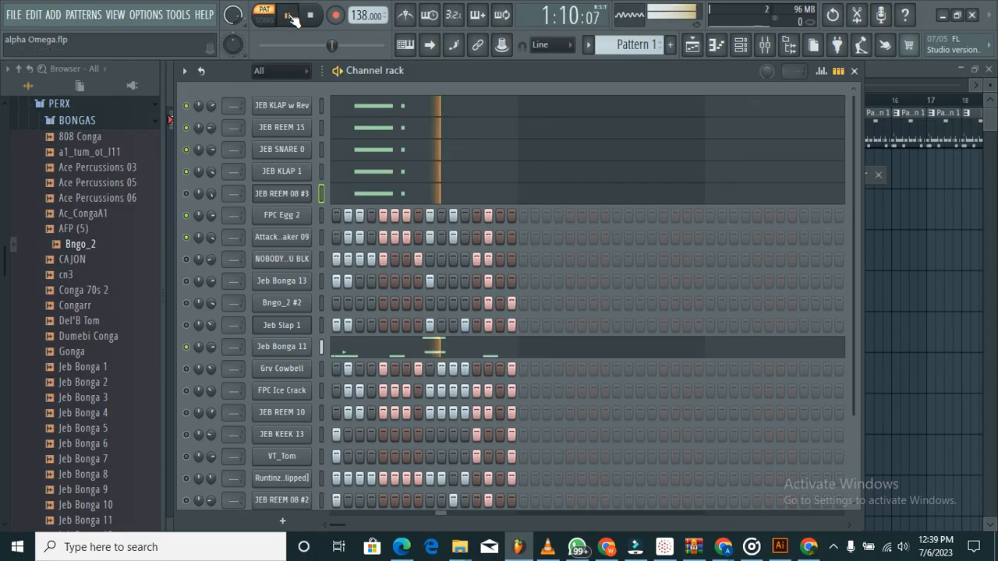